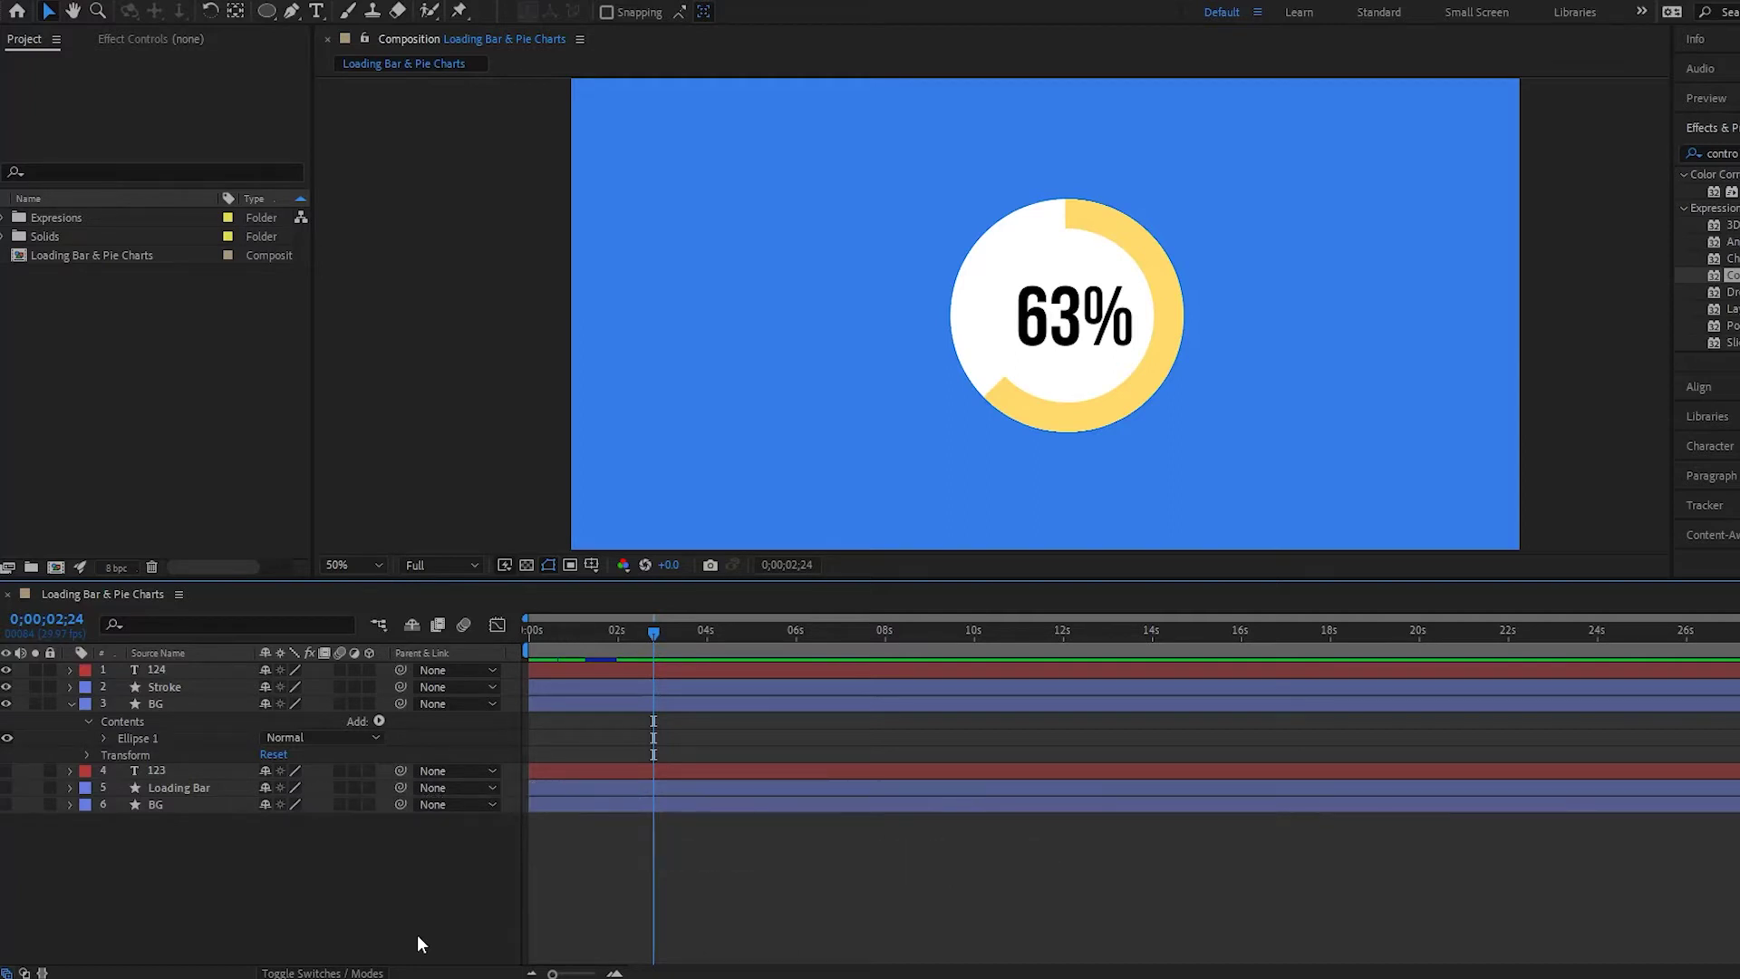
- Hide the 124, Stroke and BG pie chart layers and show the 123, Loading Bar and BG bar layers
{"action": "mouse_move", "coordinate": [9, 705]}
{"action": "left_mouse_down"}
{"action": "mouse_move", "coordinate": [9, 672]}
{"action": "mouse_move", "coordinate": [10, 687]}
{"action": "left_mouse_up"}
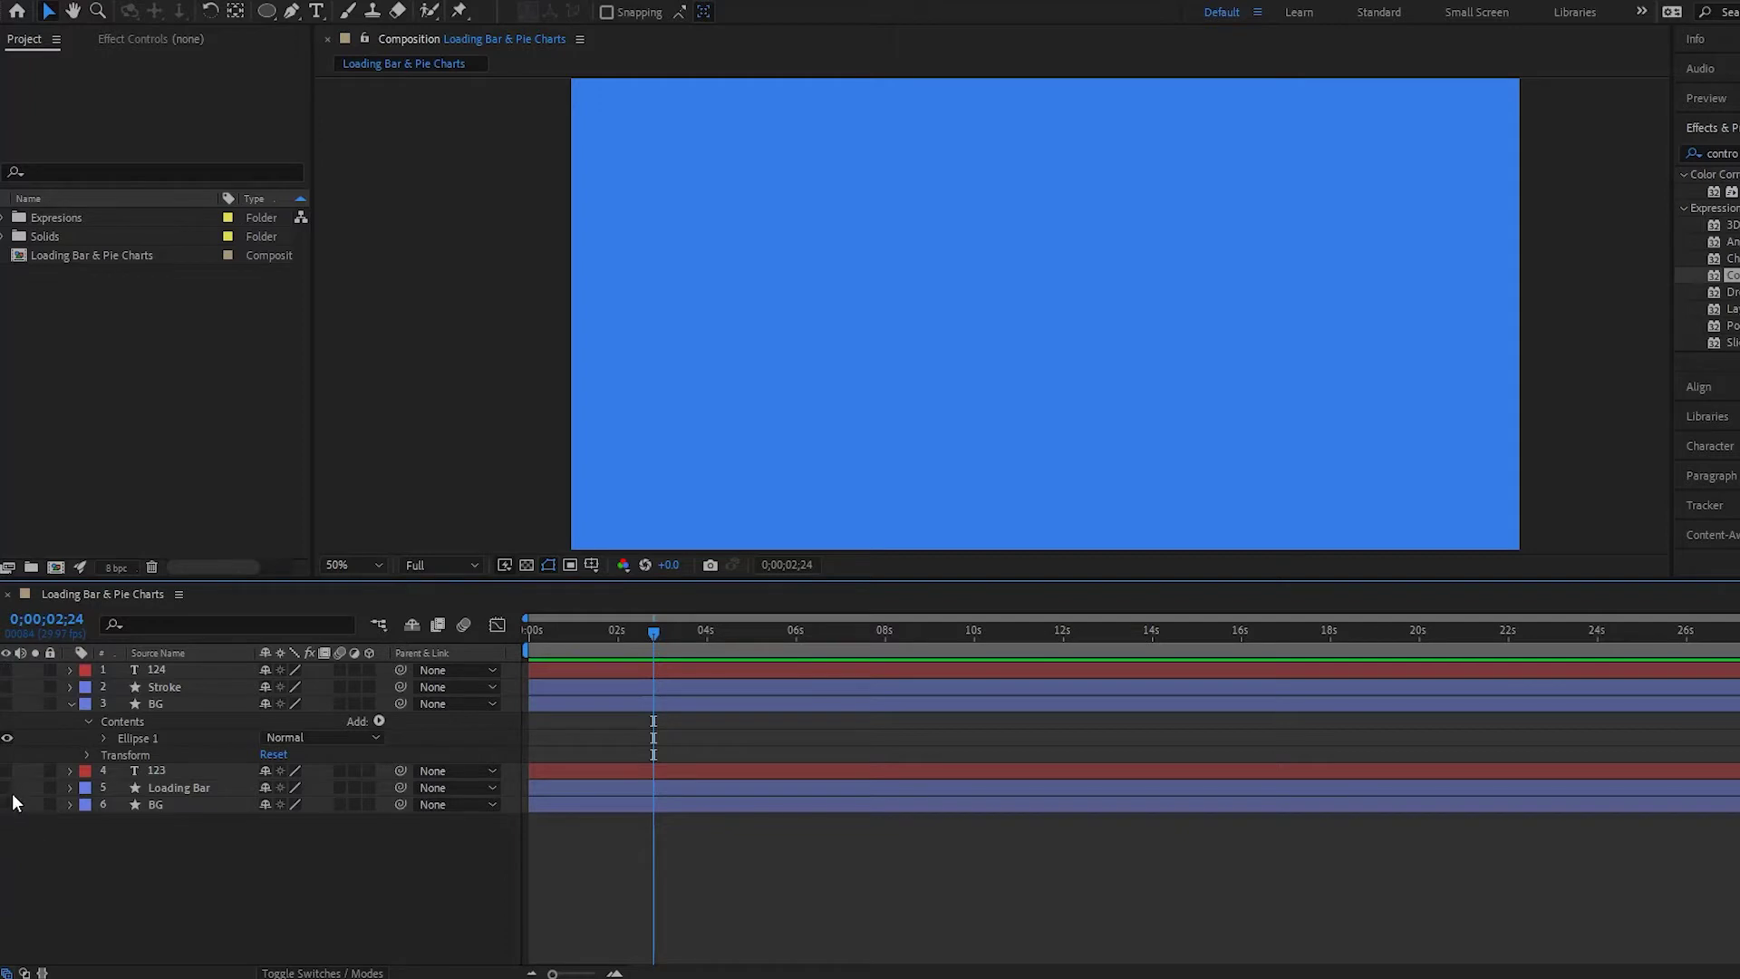
{"action": "left_click_drag", "start_coordinate": [8, 775], "coordinate": [9, 829]}
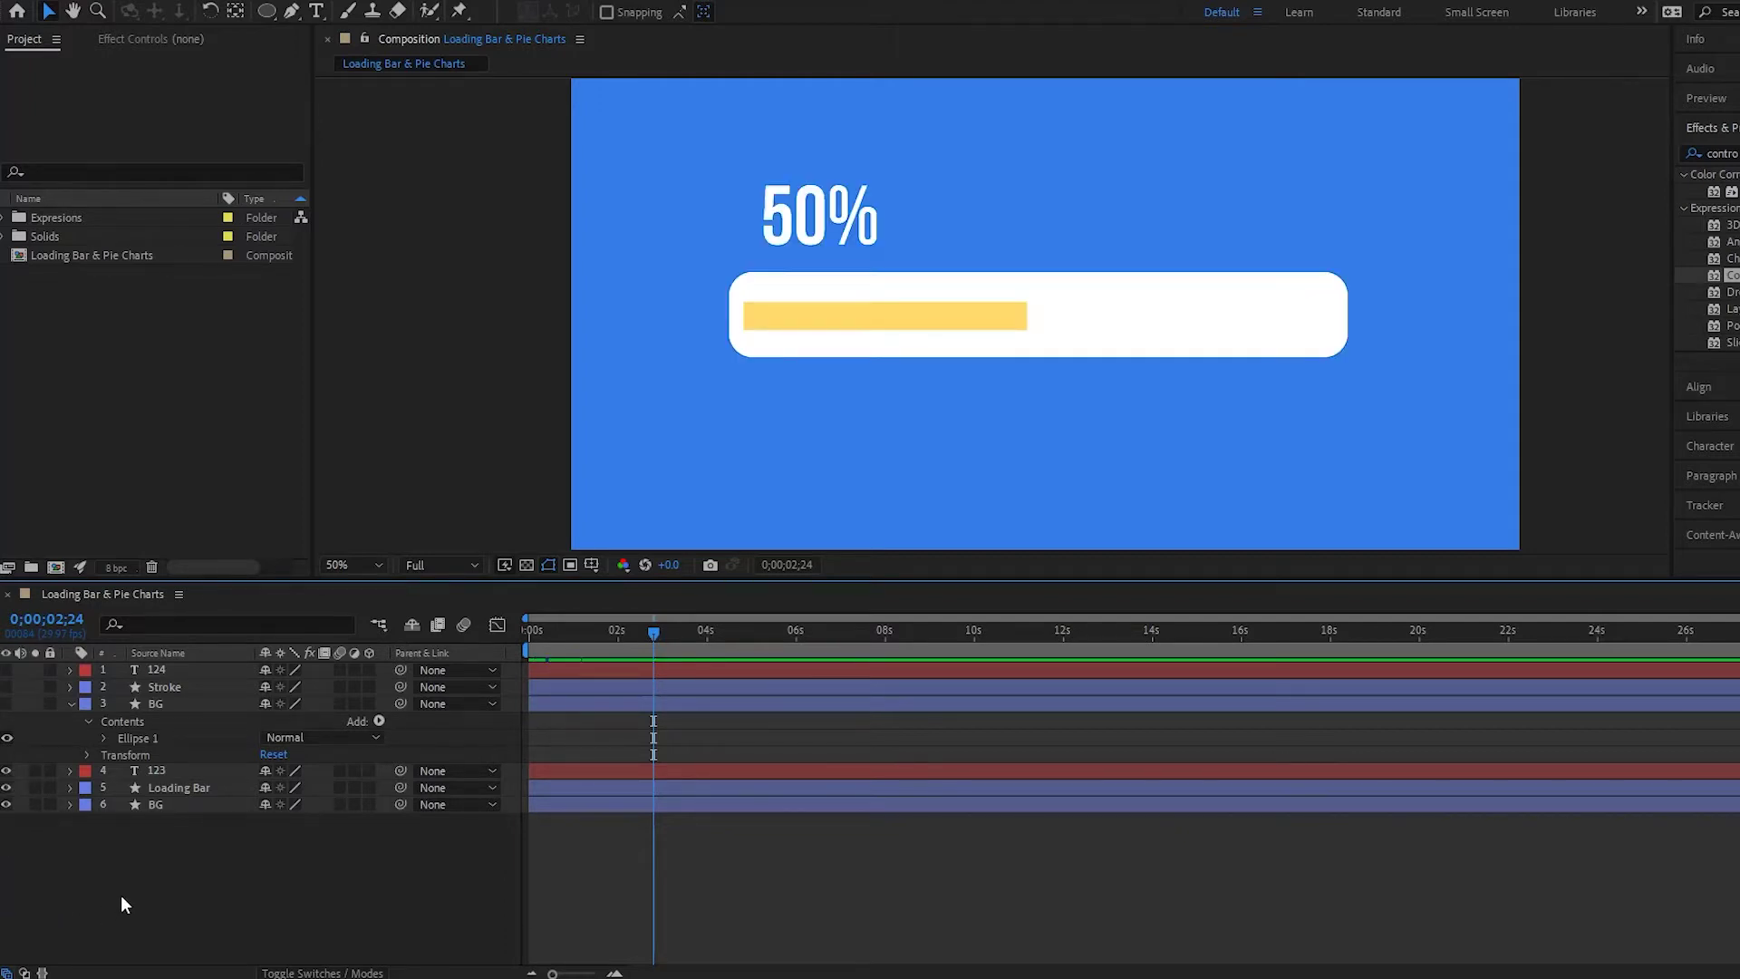
- Create a new 1920 x 1080 composition named Loading Bar with the existing preset and duration settings
{"action": "left_click", "coordinate": [56, 567]}
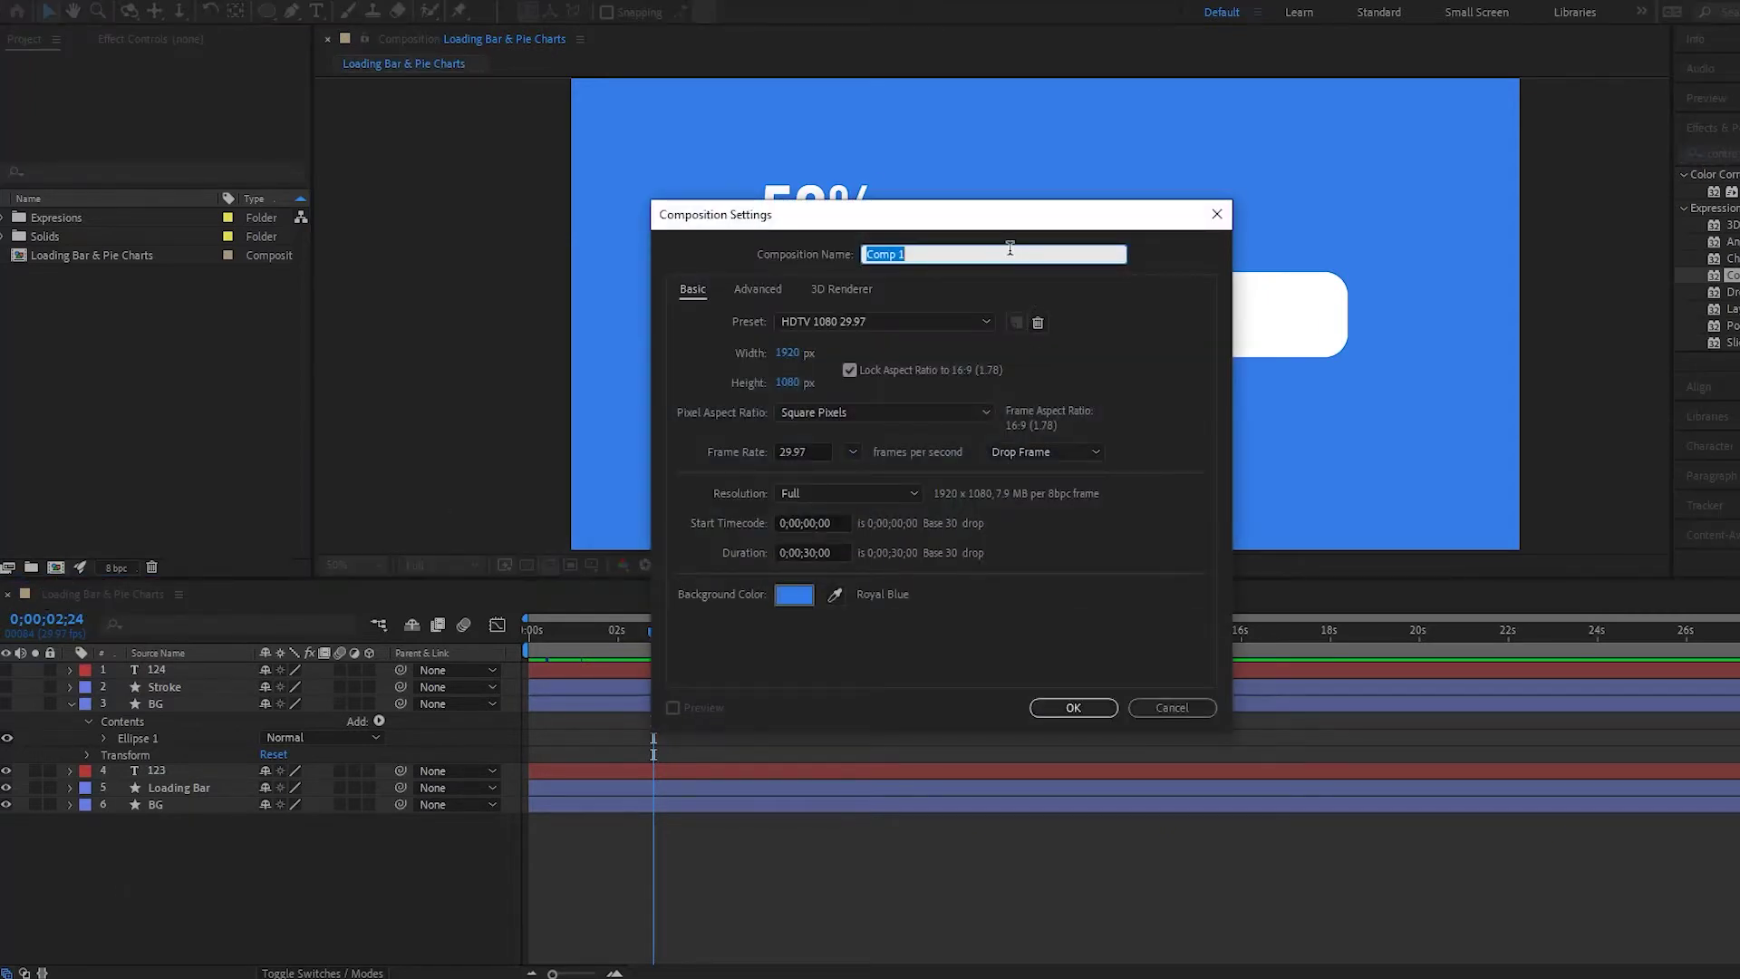
{"action": "type", "text": "Loading Bar"}
{"action": "left_click", "coordinate": [1075, 708]}
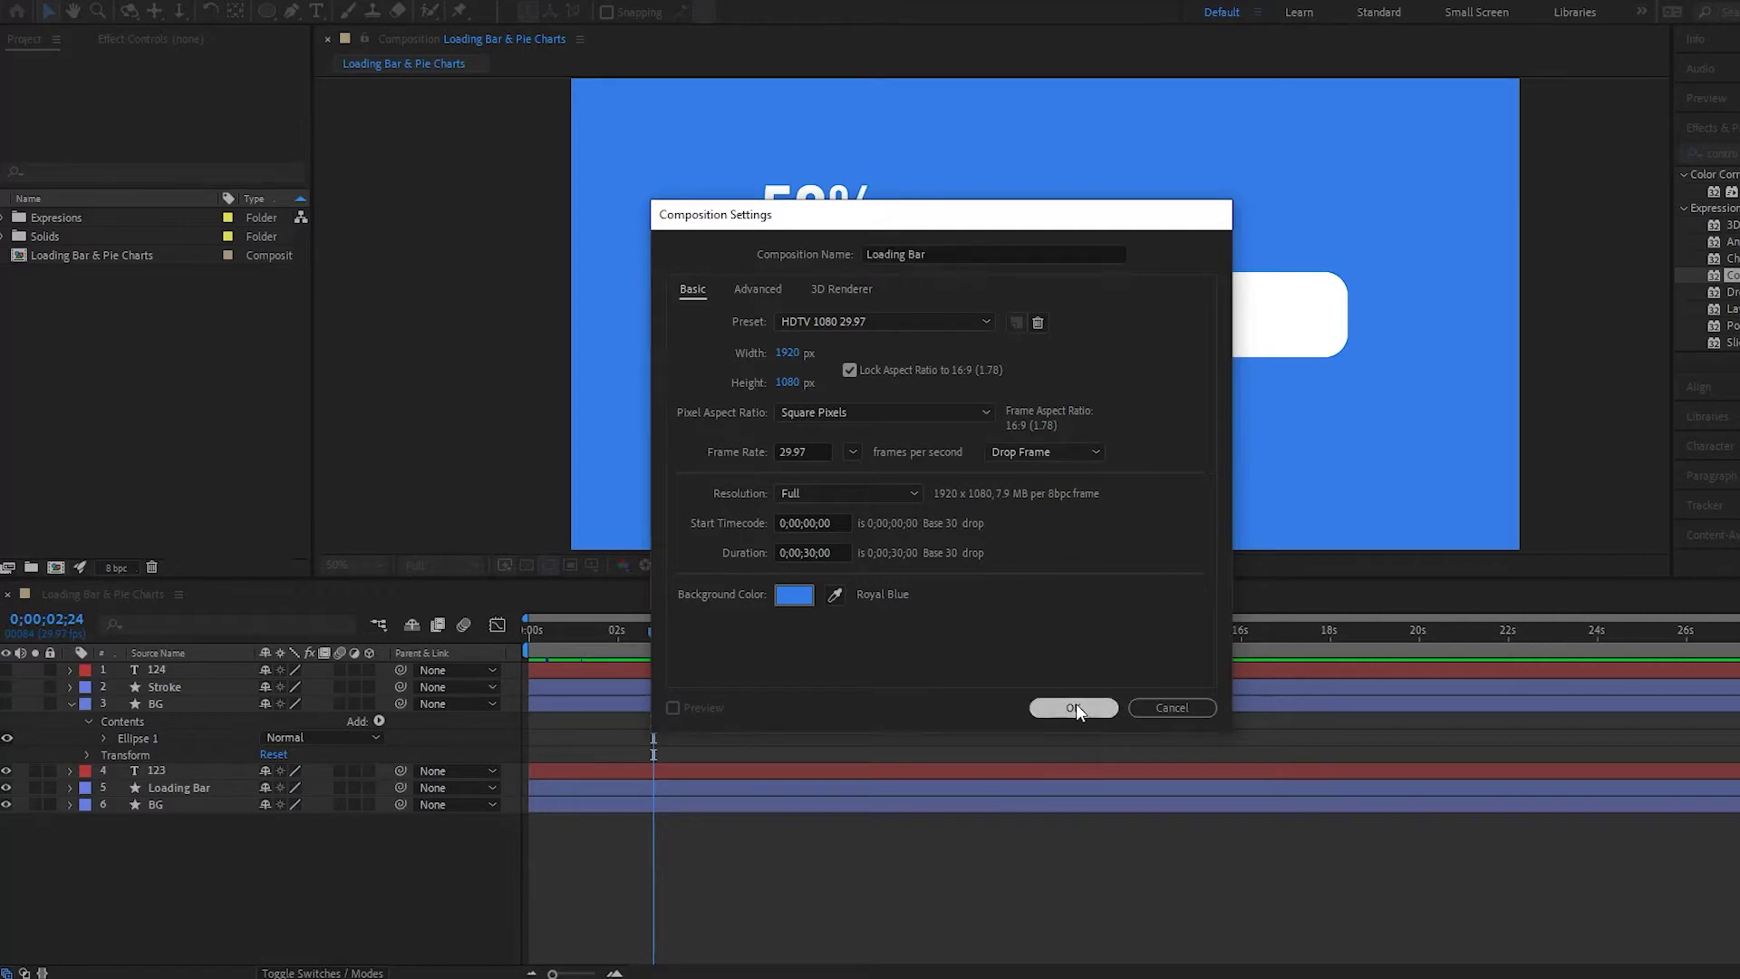
- Copy the 123, Loading Bar and bar BG layers from Loading Bar & Pie Charts into the Loading Bar composition
{"action": "left_click", "coordinate": [98, 600]}
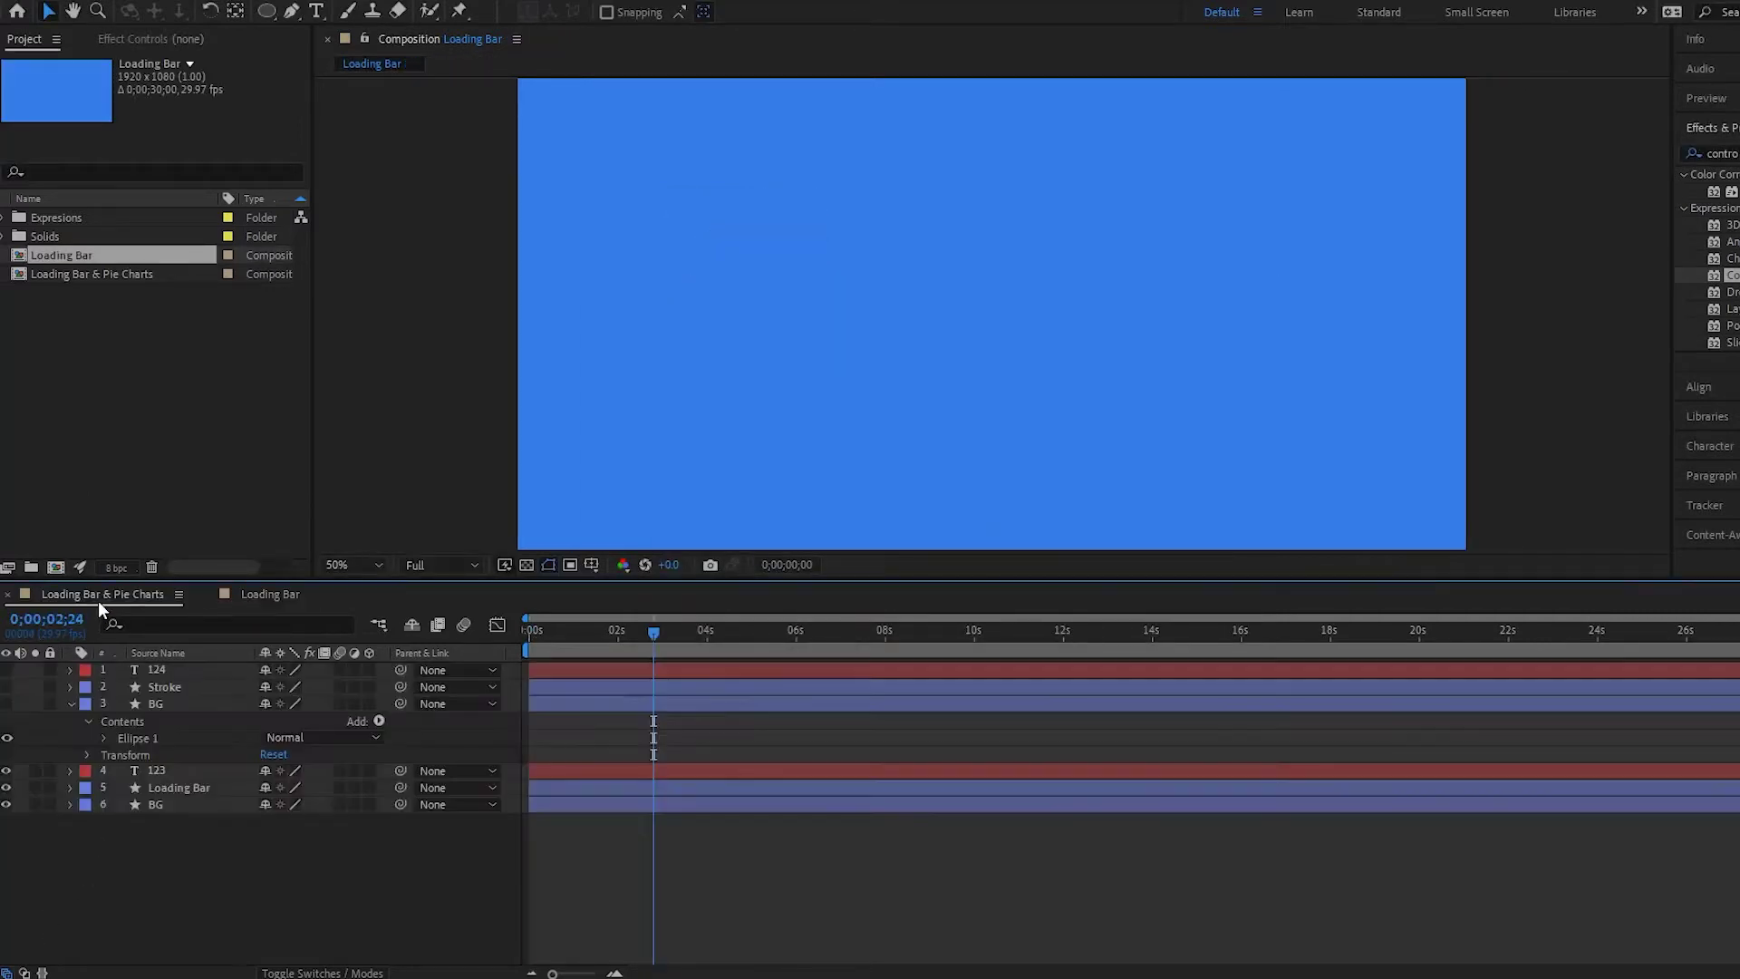
{"action": "left_click_drag", "start_coordinate": [167, 833], "coordinate": [145, 772]}
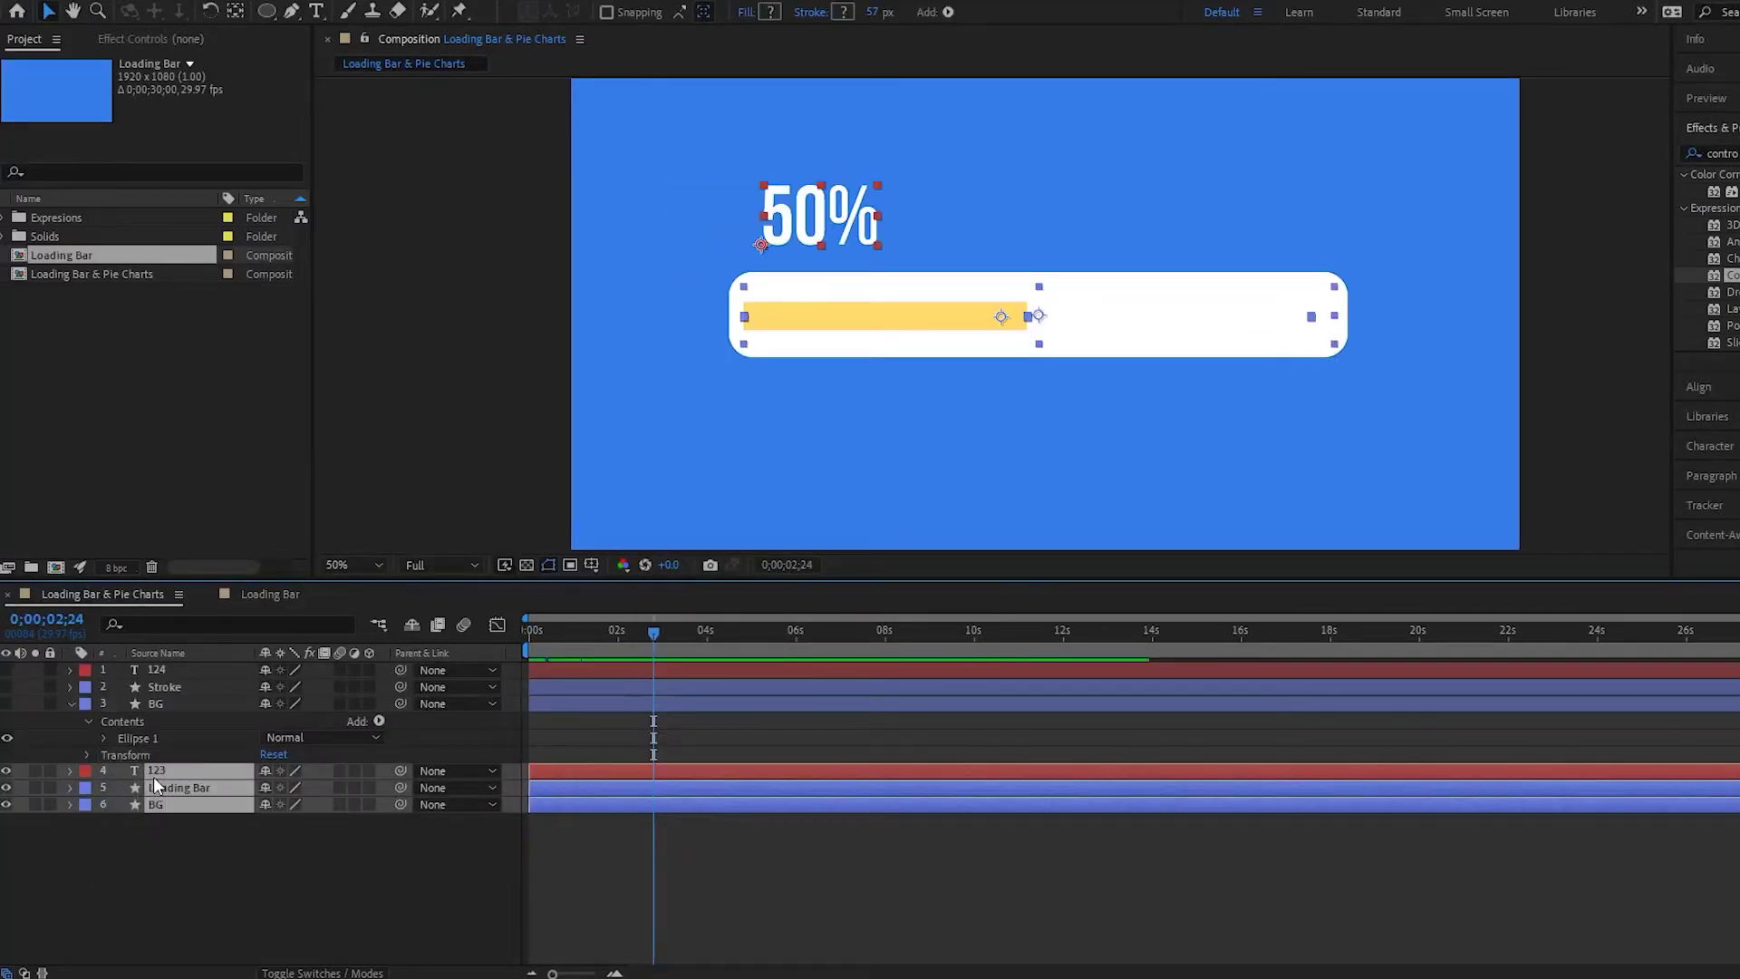
{"action": "left_click", "coordinate": [254, 593]}
{"action": "key", "text": "ctrl+v"}
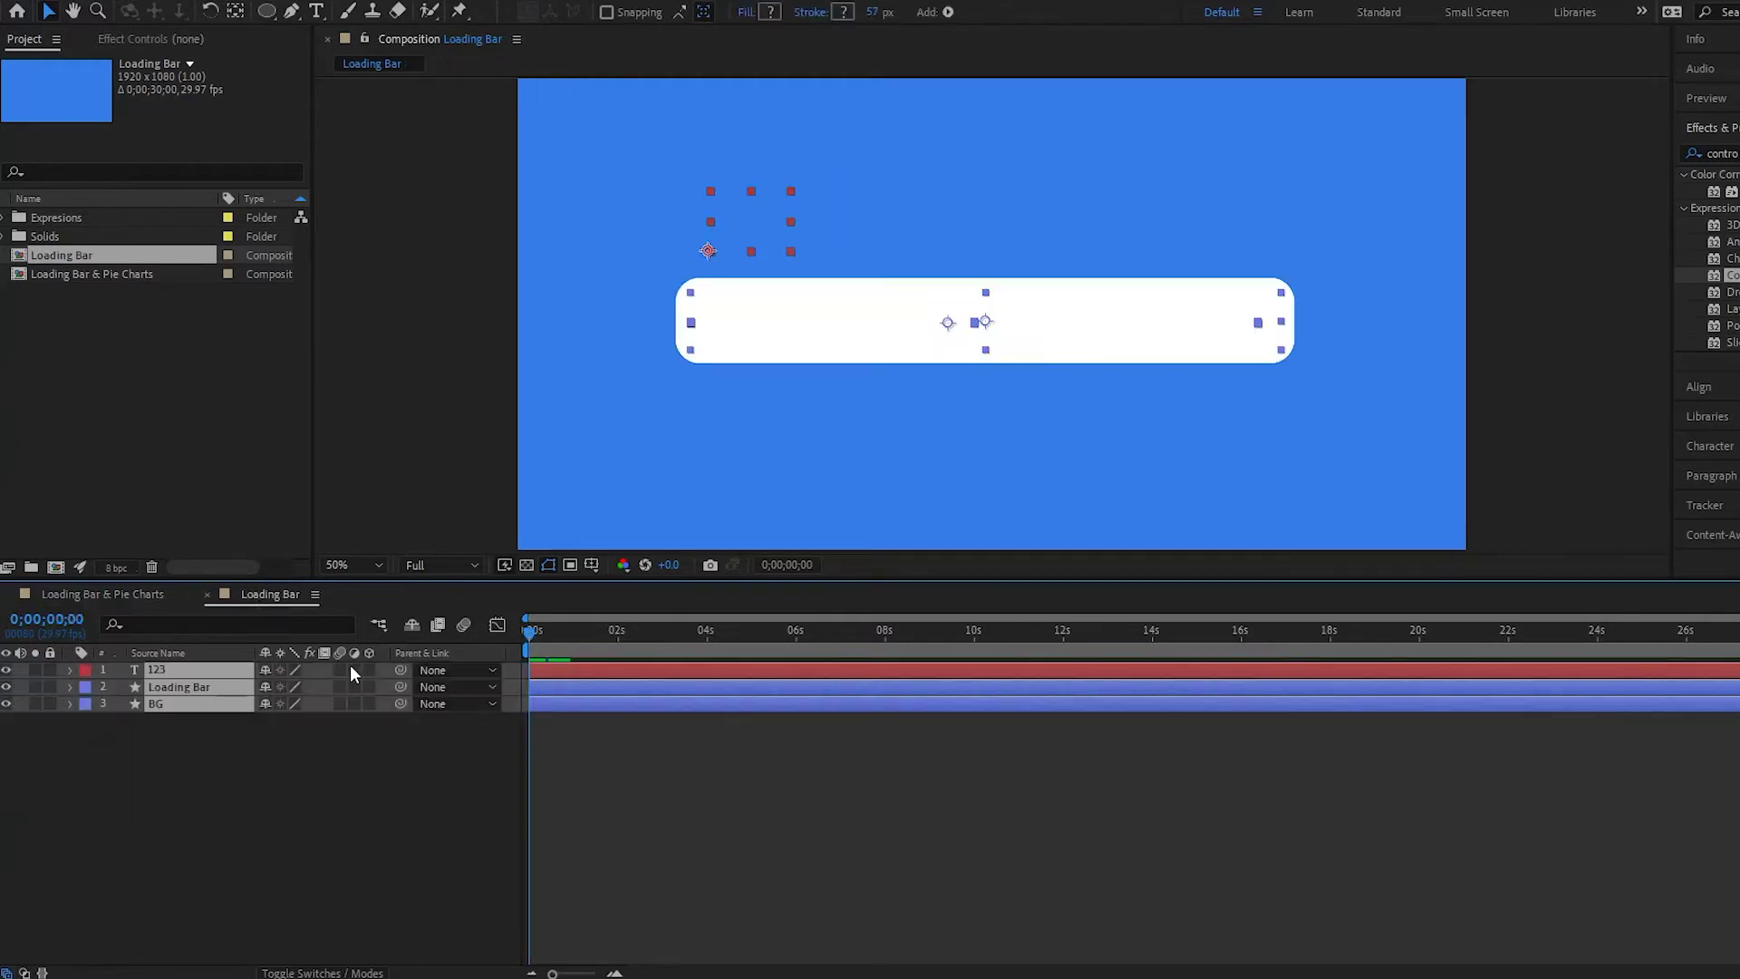
{"action": "left_click", "coordinate": [468, 816]}
- Preview the loading bar animation from the start of the timeline
{"action": "left_click_drag", "start_coordinate": [589, 629], "coordinate": [514, 649]}
{"action": "key", "text": "comma"}
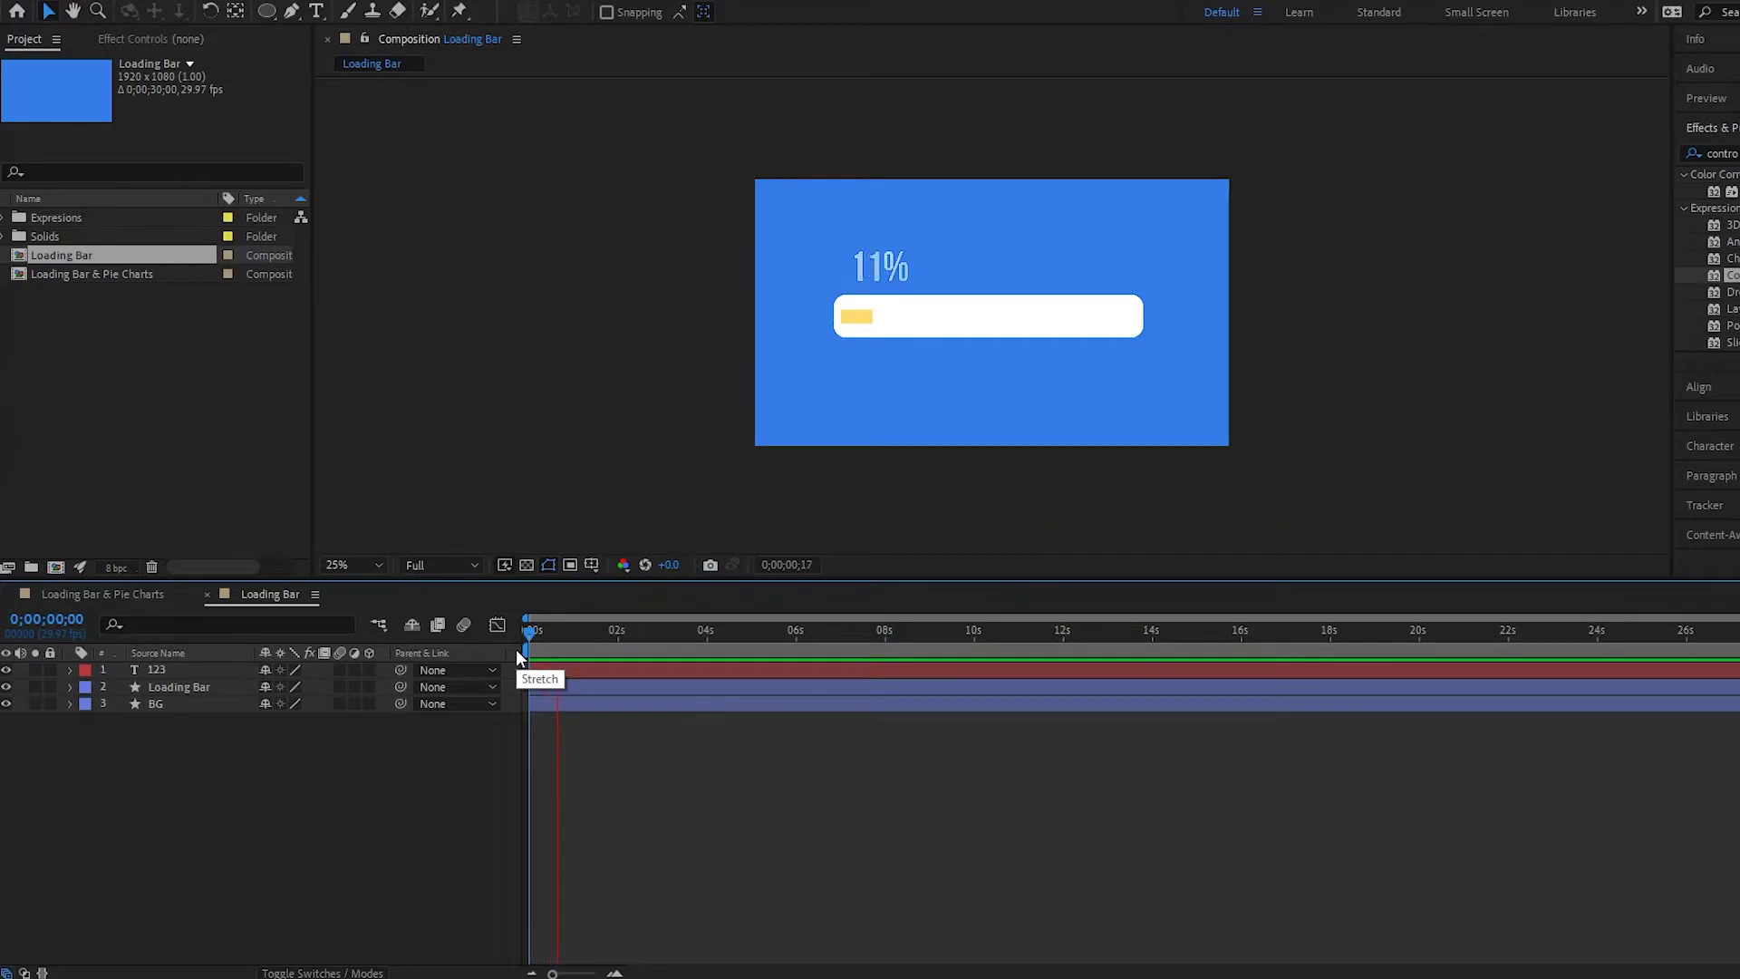
{"action": "key", "text": "space"}
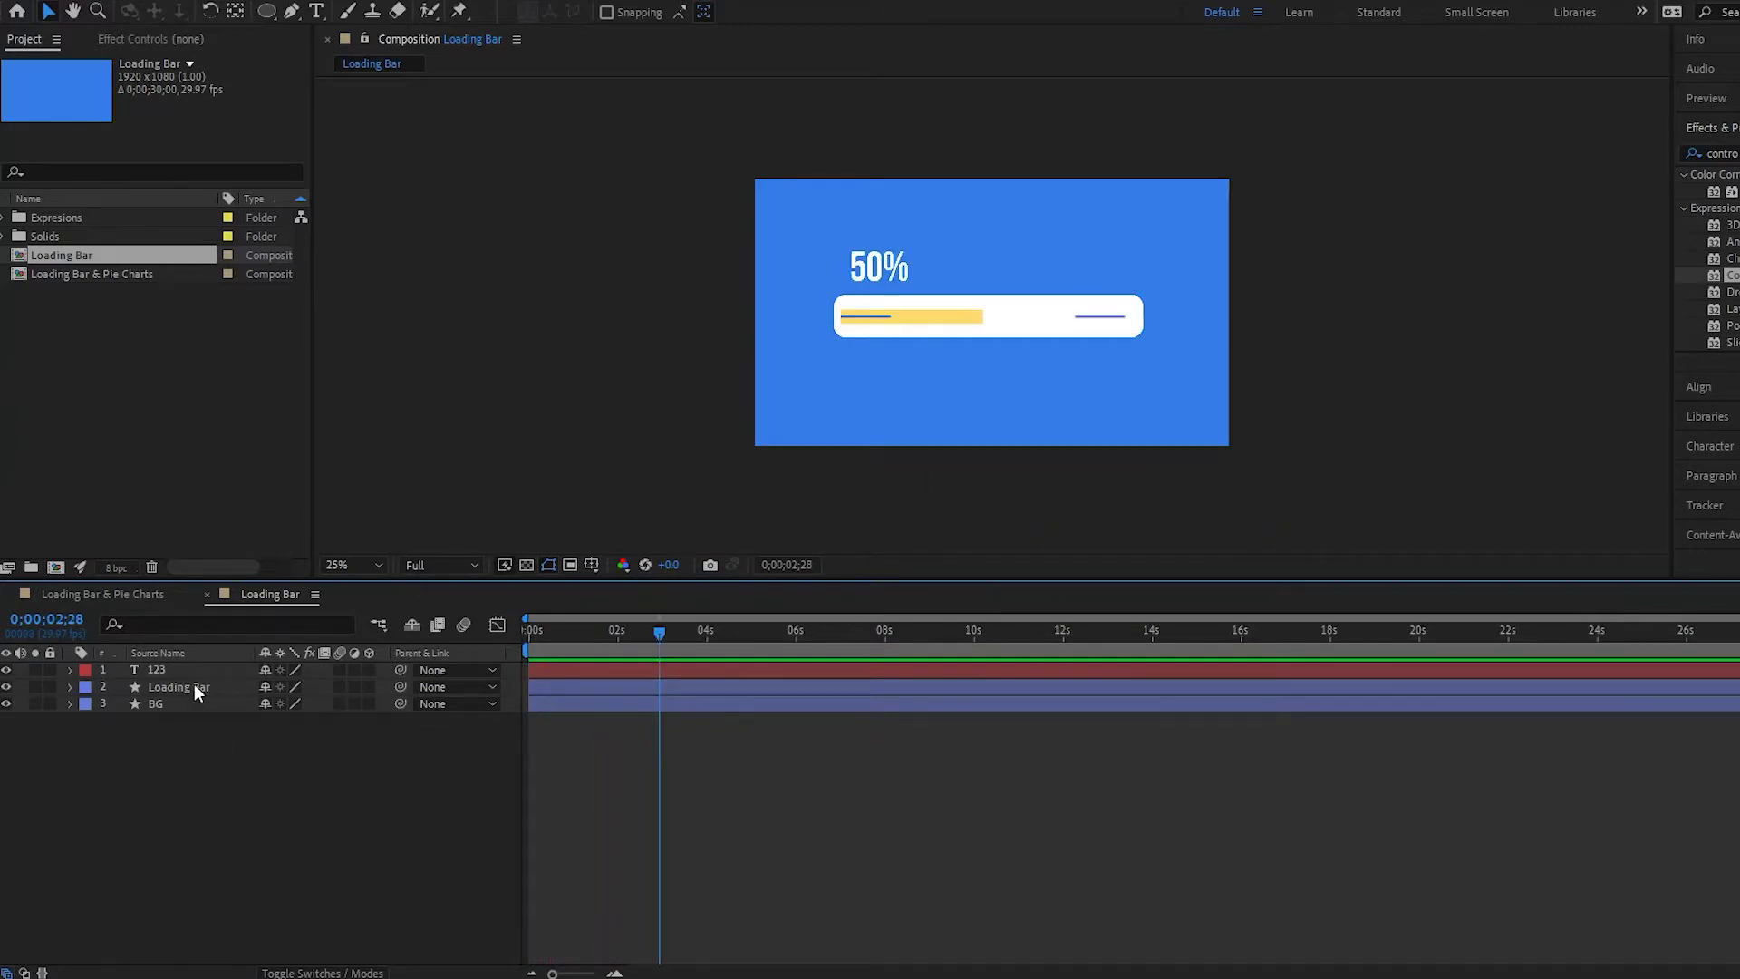
- Move the second End keyframe of the Loading Bar layer to exactly 0;00;02;00
{"action": "left_click", "coordinate": [194, 683]}
{"action": "key", "text": "u"}
{"action": "left_click", "coordinate": [619, 633]}
{"action": "key", "text": "equal"}
{"action": "key", "text": "equal"}
{"action": "key", "text": "equal"}
{"action": "key", "text": "equal"}
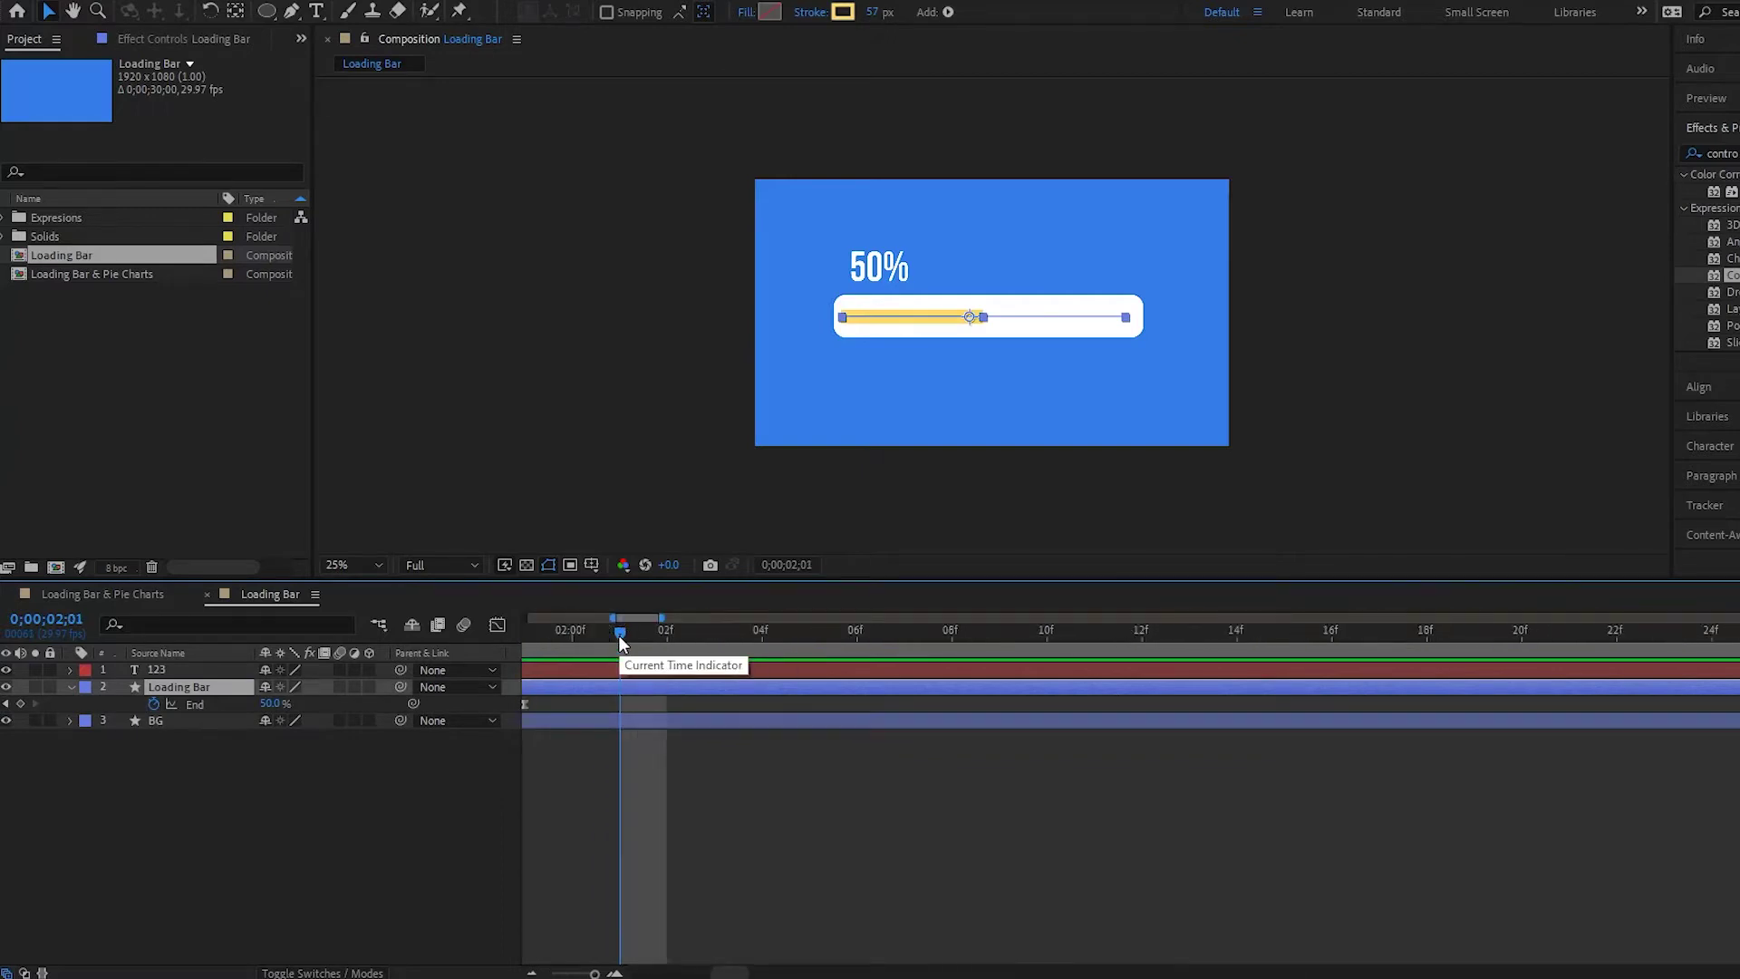
{"action": "left_click", "coordinate": [571, 642]}
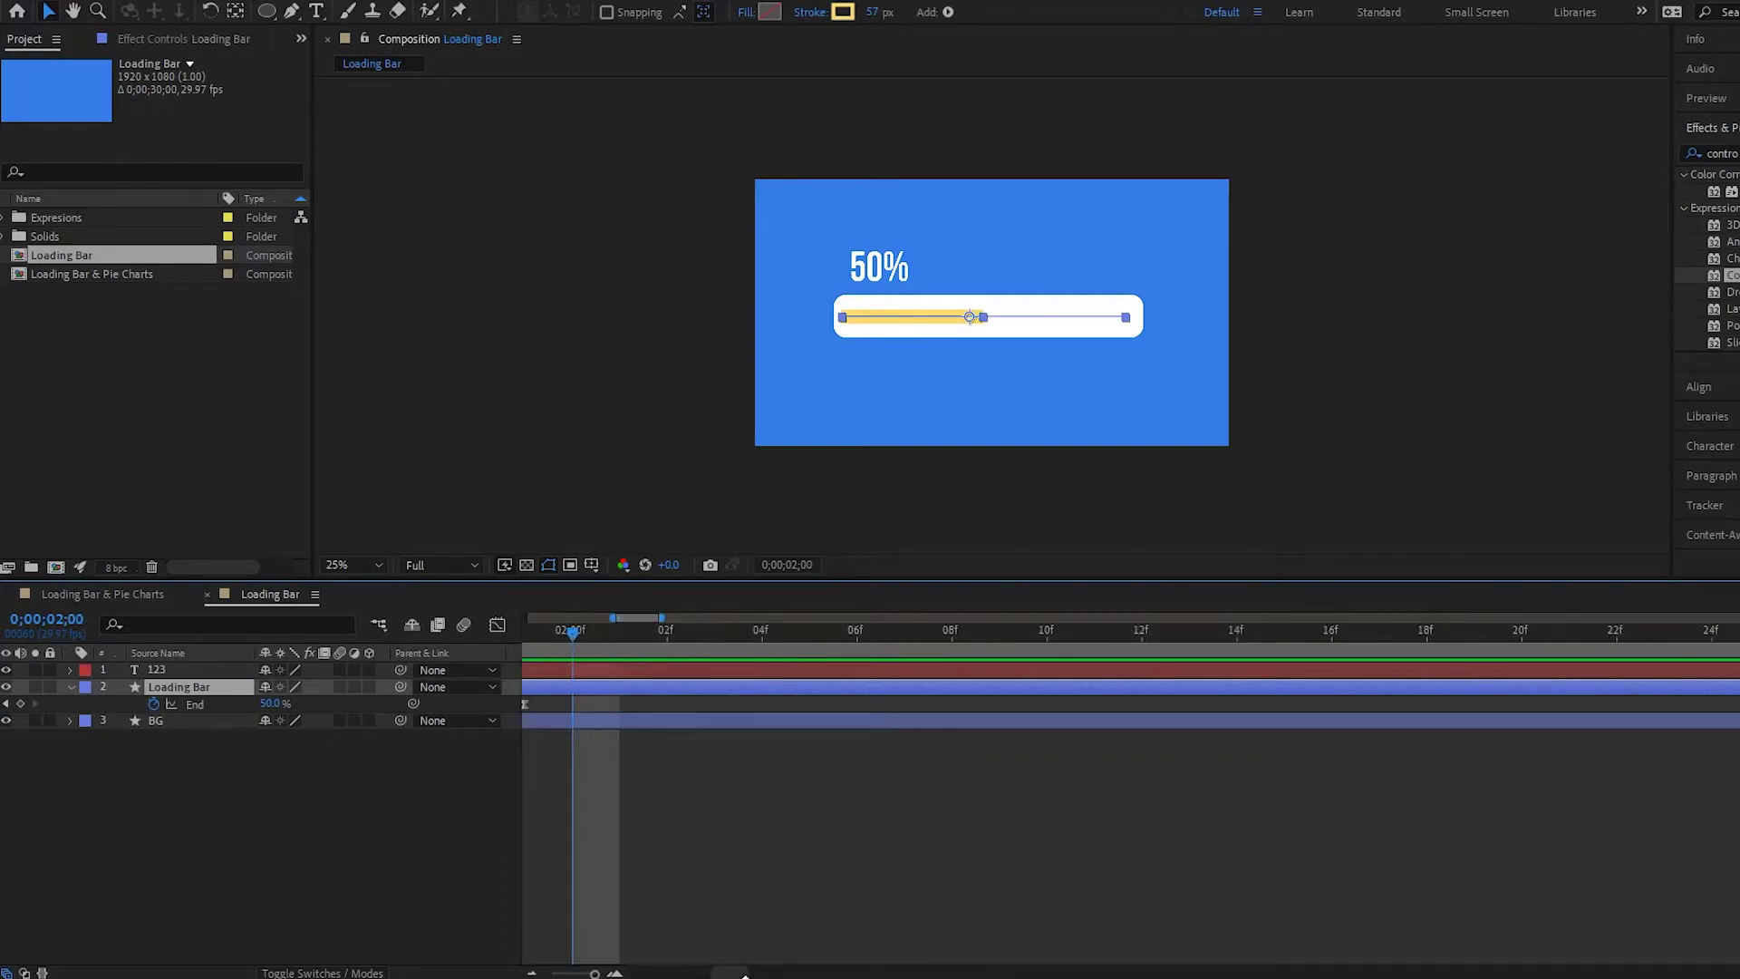
{"action": "left_click_drag", "start_coordinate": [744, 975], "coordinate": [721, 974]}
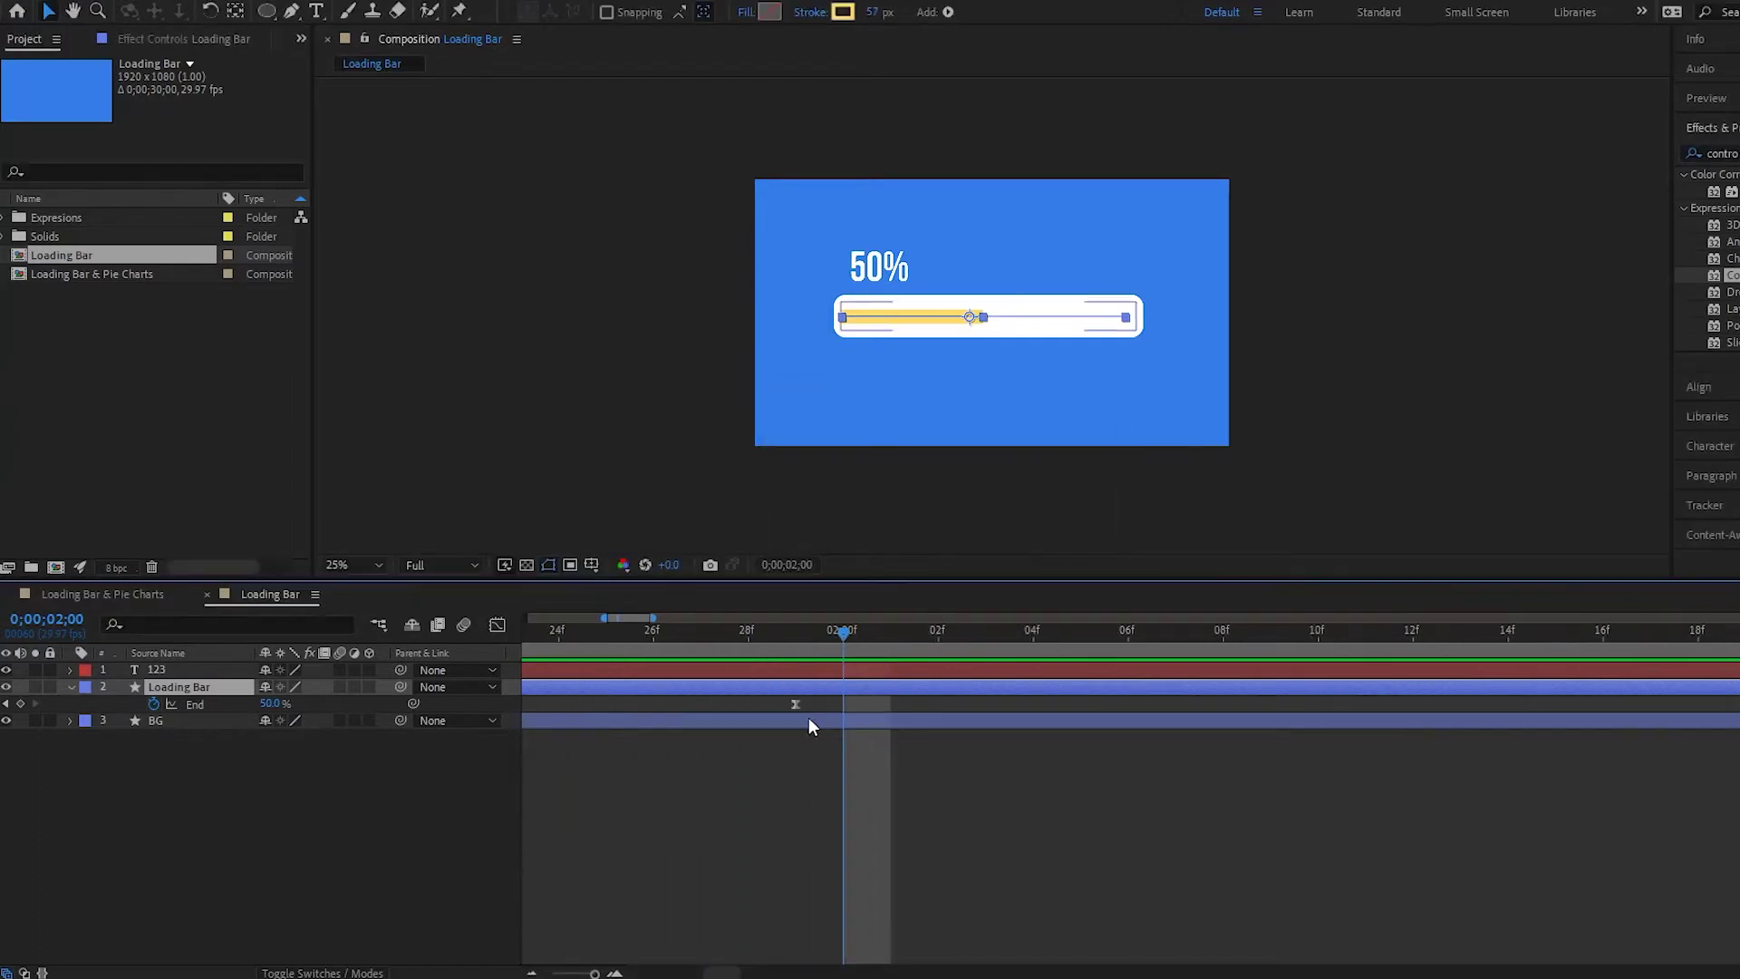
{"action": "left_click_drag", "start_coordinate": [795, 703], "coordinate": [843, 701]}
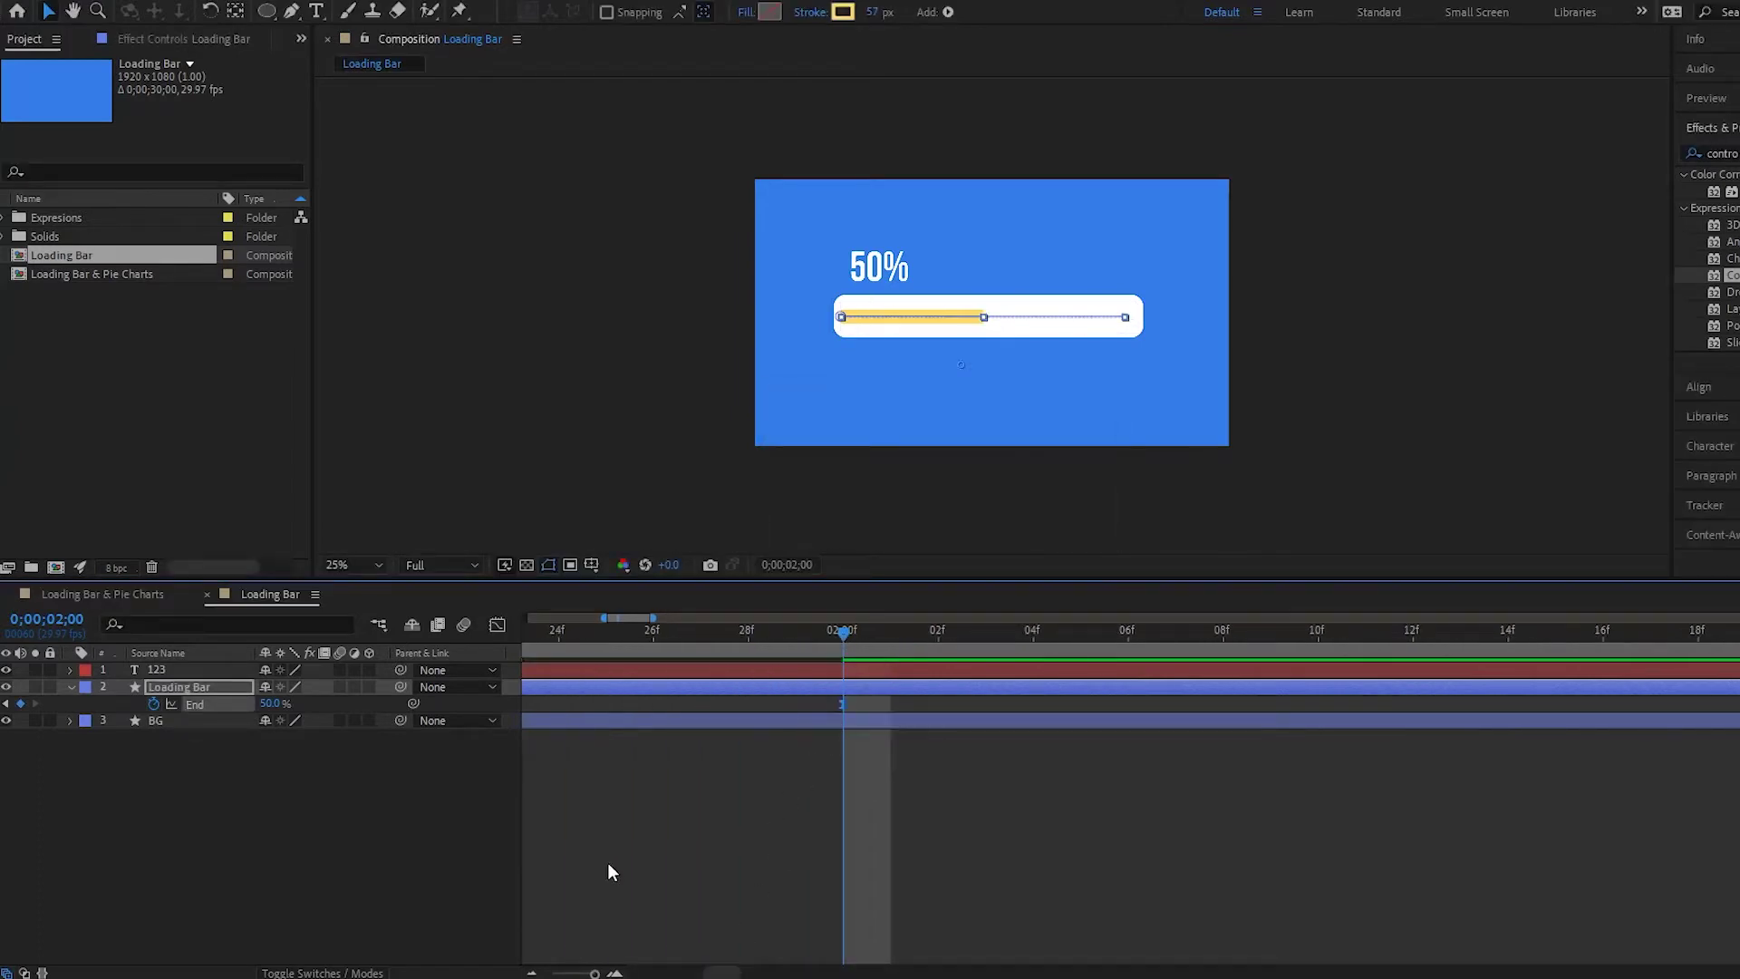
{"action": "key", "text": "minus"}
{"action": "key", "text": "minus"}
{"action": "key", "text": "minus"}
{"action": "key", "text": "minus"}
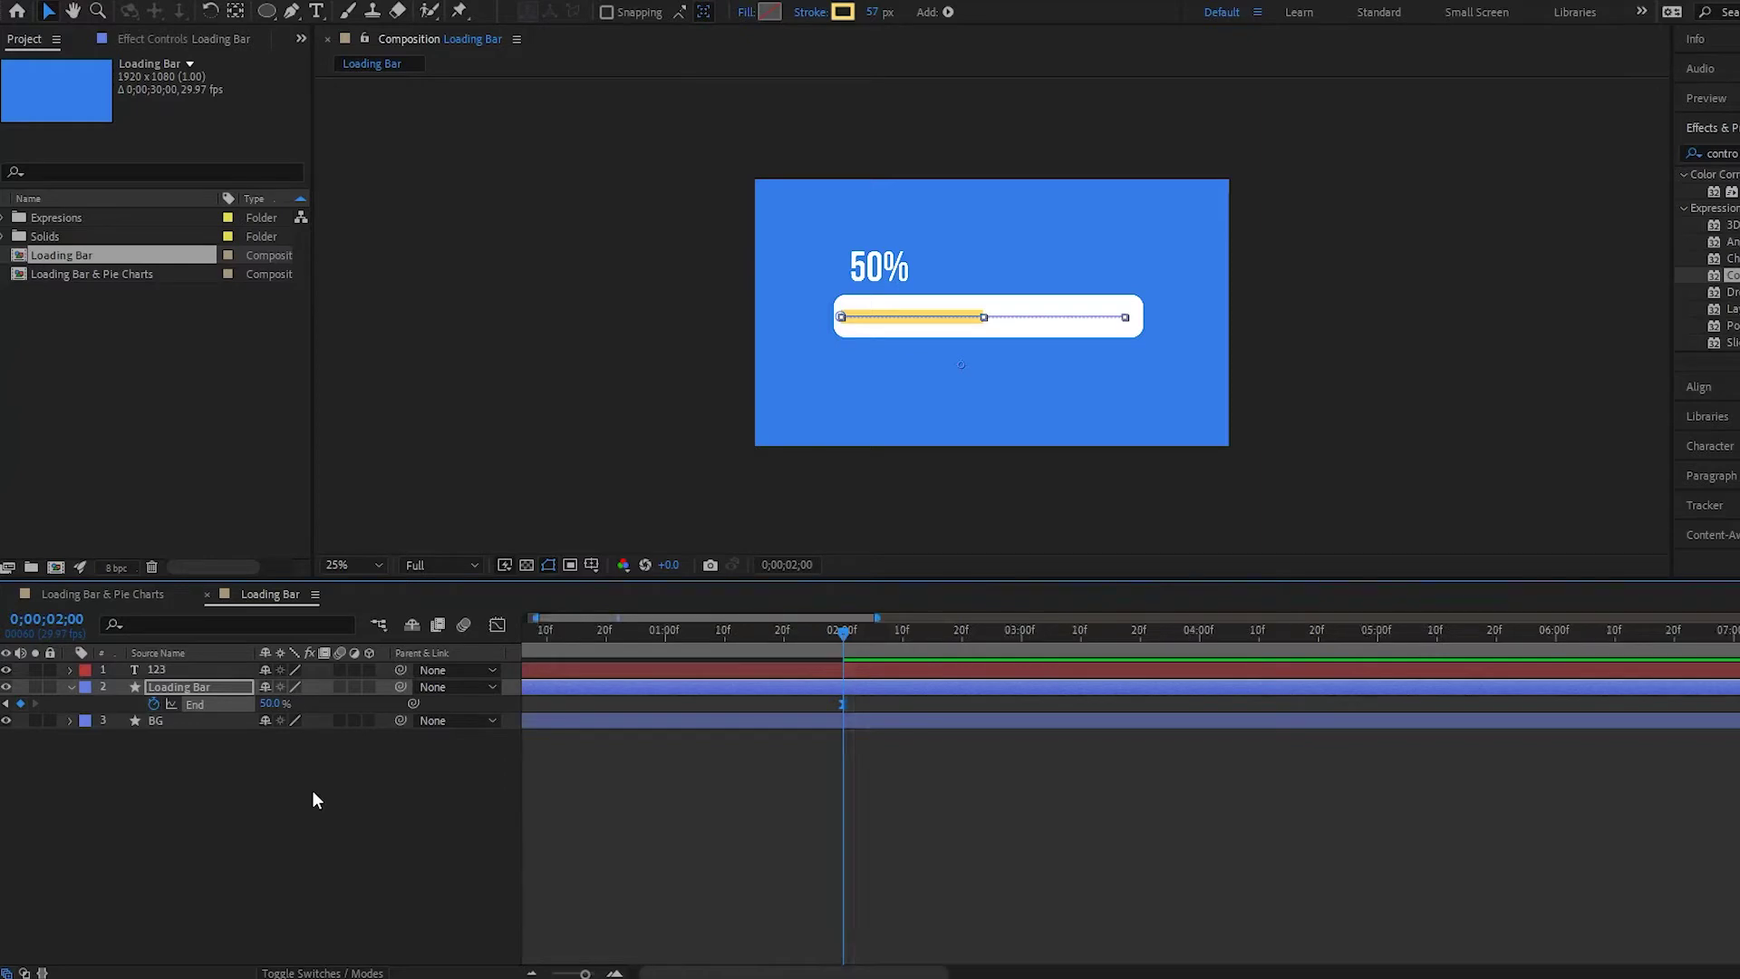
{"action": "left_click", "coordinate": [394, 826]}
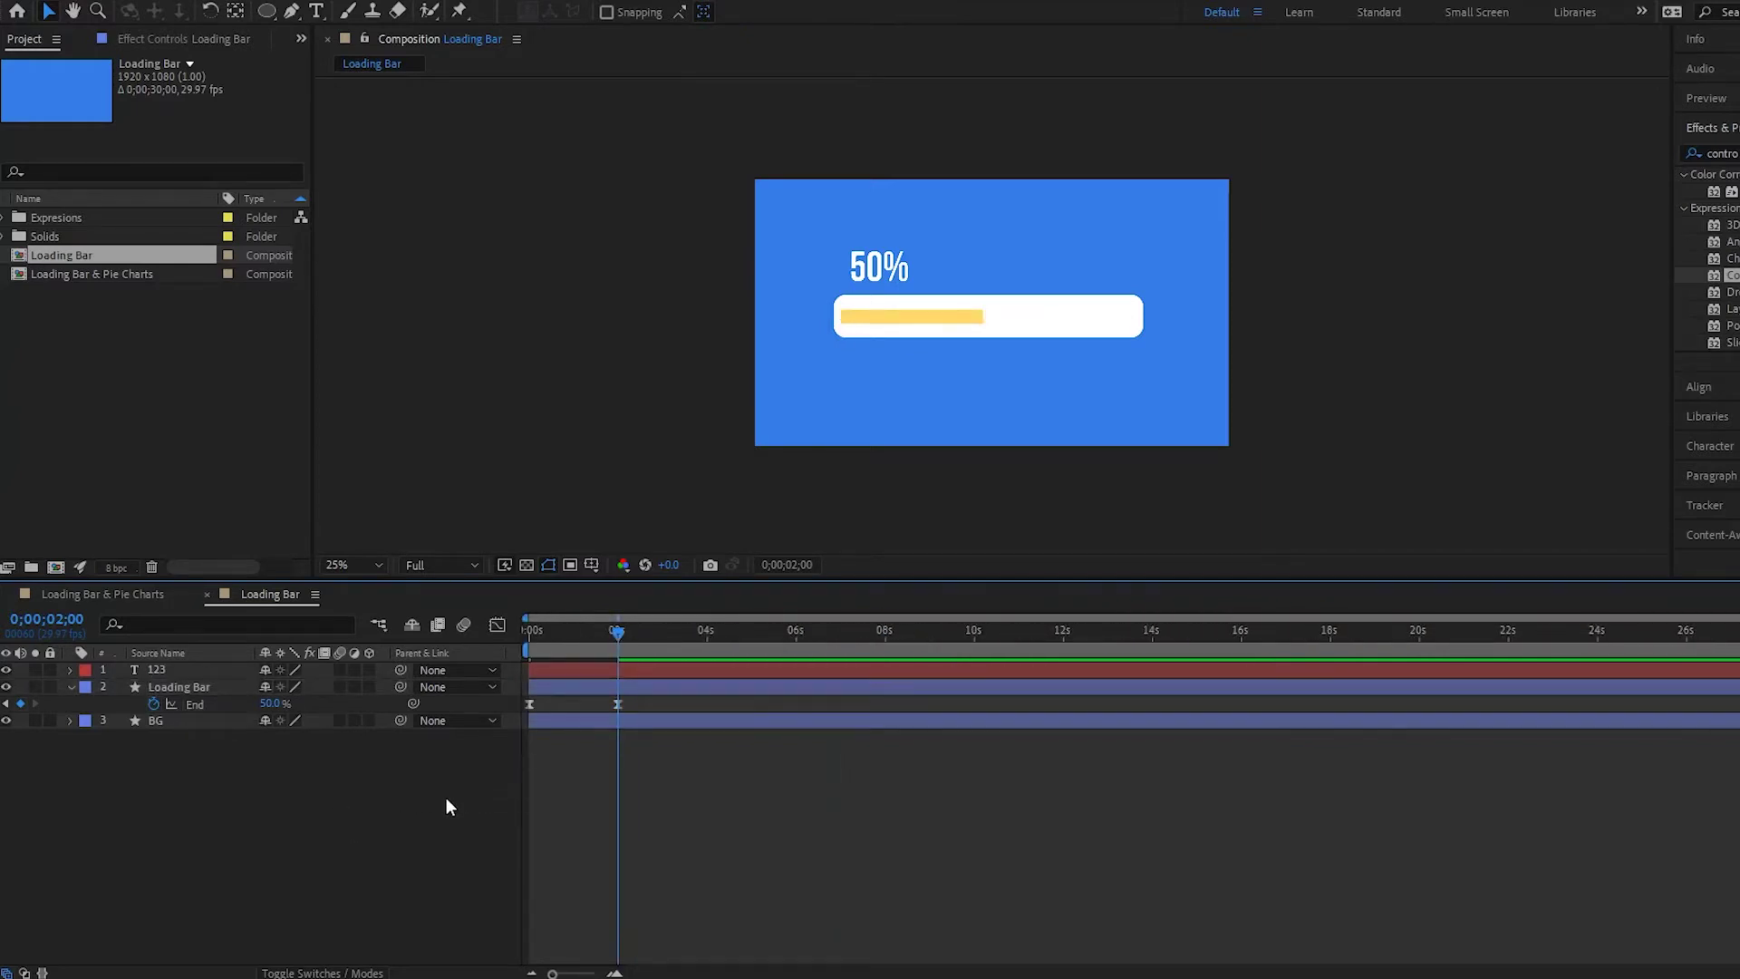
- Create a new composition named Expression Controls with the existing preset and duration settings
{"action": "left_click", "coordinate": [56, 568]}
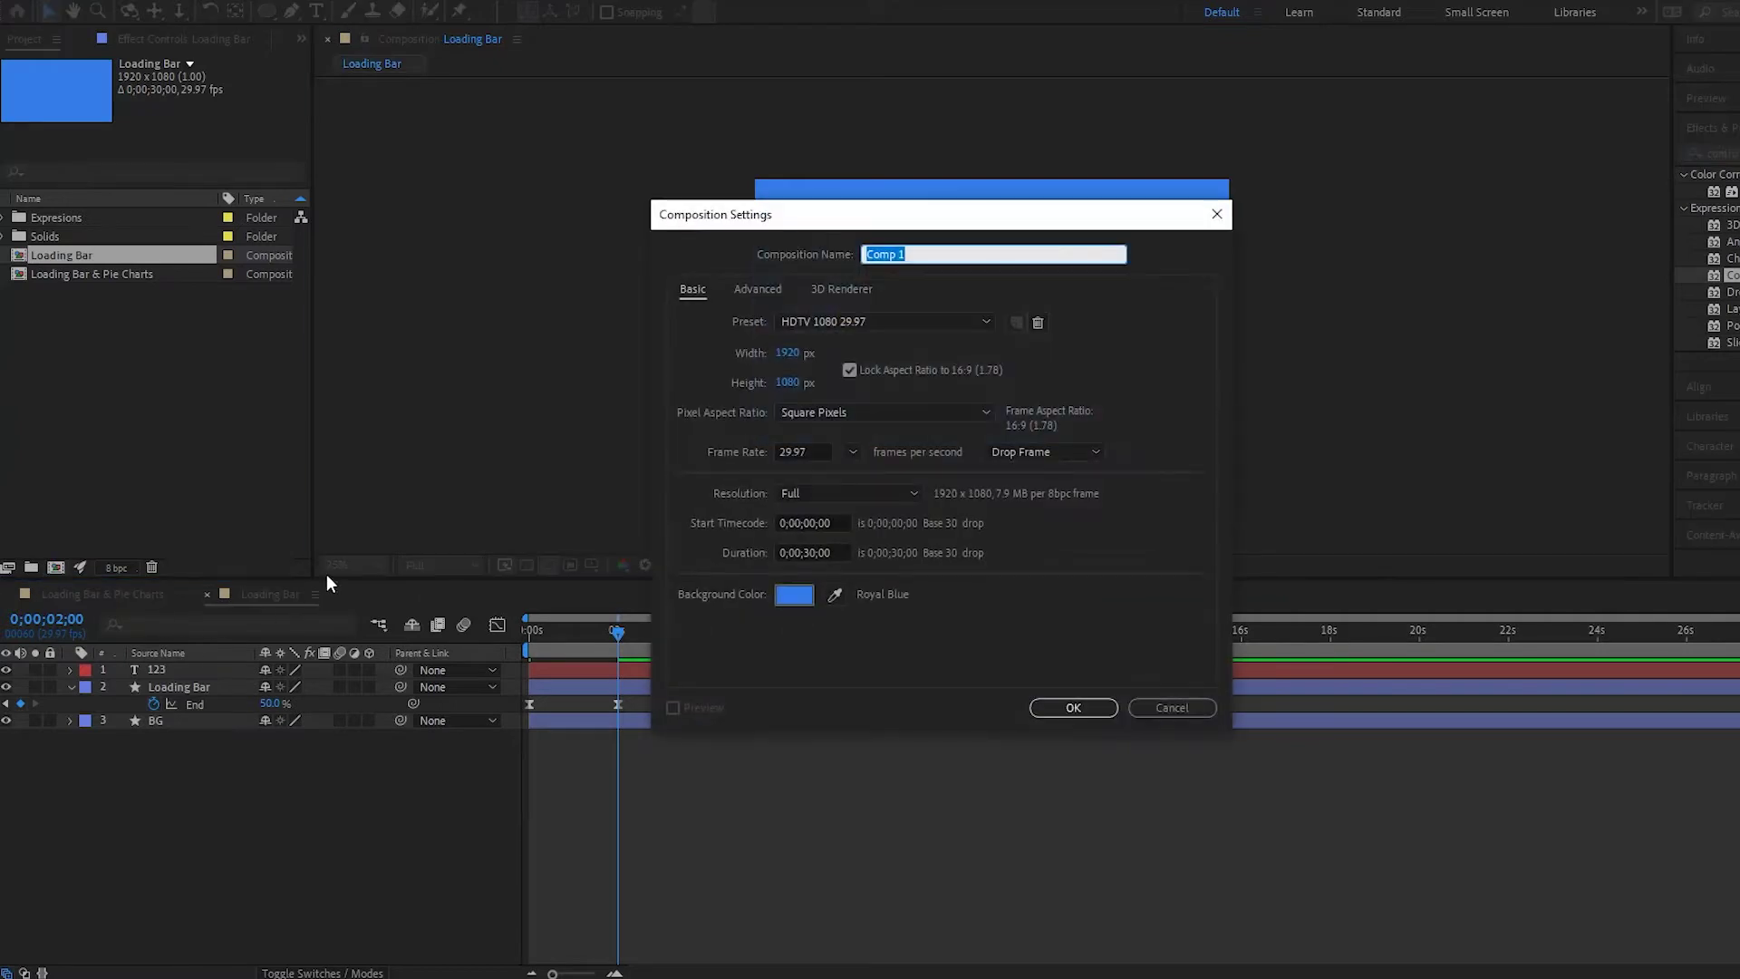
{"action": "type", "text": "Expression Contros"}
{"action": "key", "text": "BackSpace"}
{"action": "type", "text": "ls"}
{"action": "key", "text": "Return"}
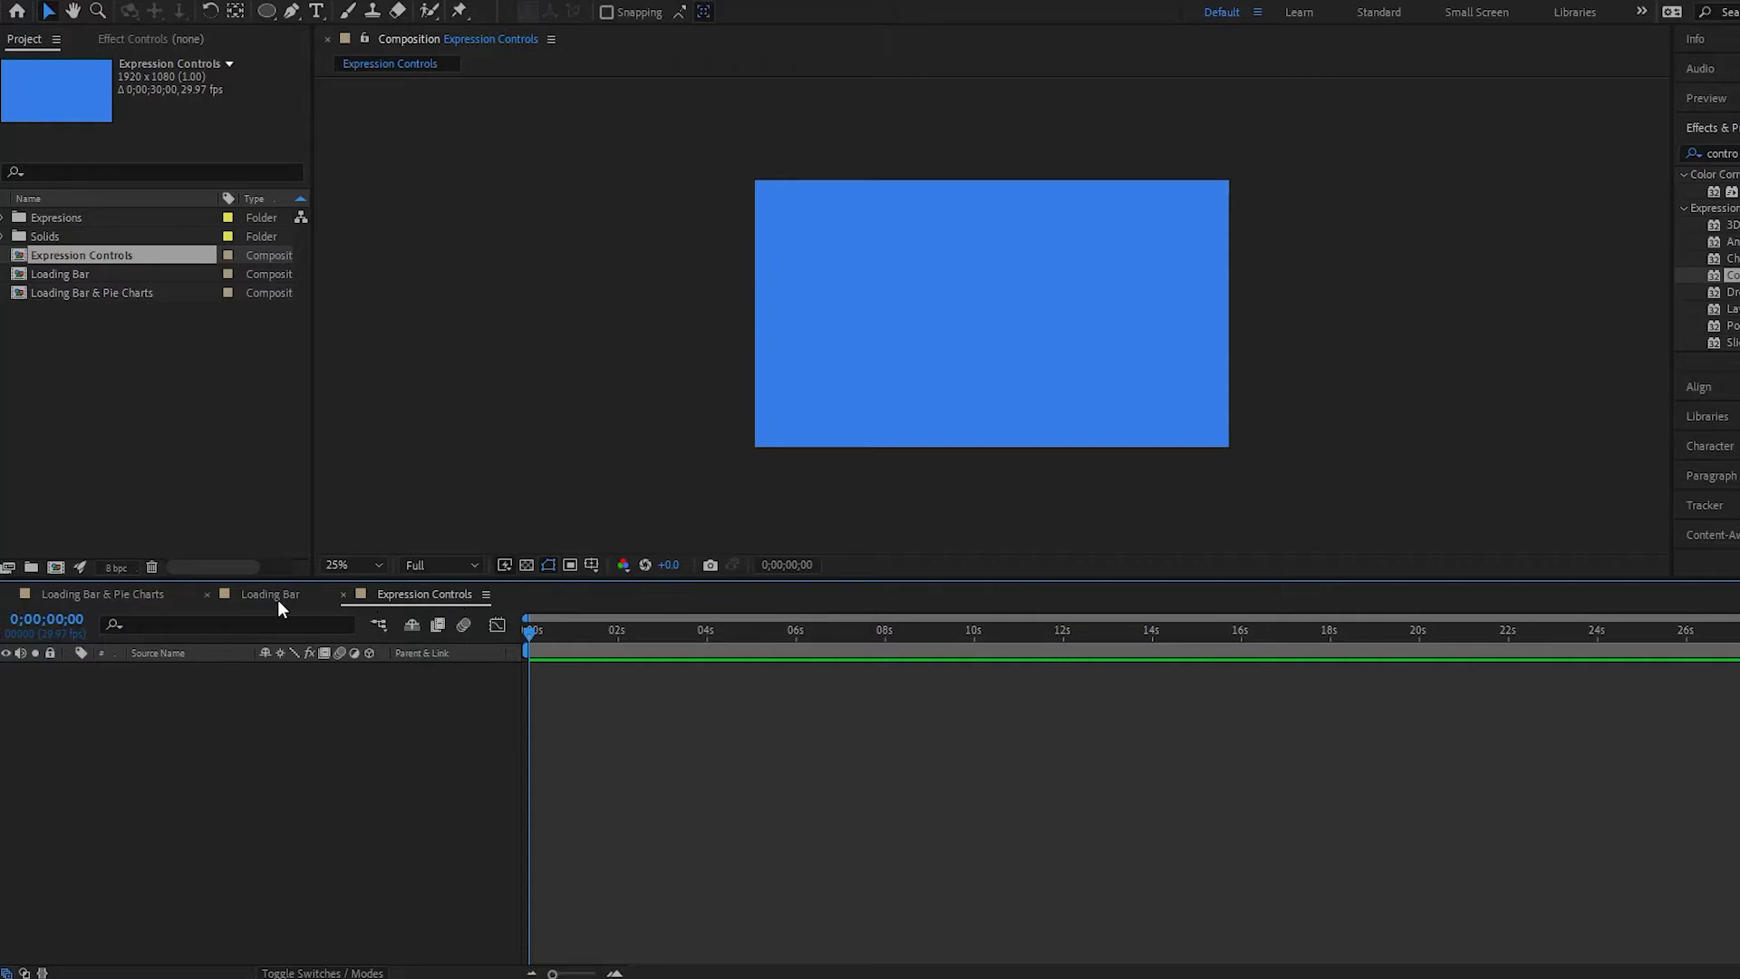
- Add the Loading Bar composition to the Expression Controls timeline and close the Loading Bar & Pie Charts timeline
{"action": "left_click_drag", "start_coordinate": [67, 269], "coordinate": [130, 758]}
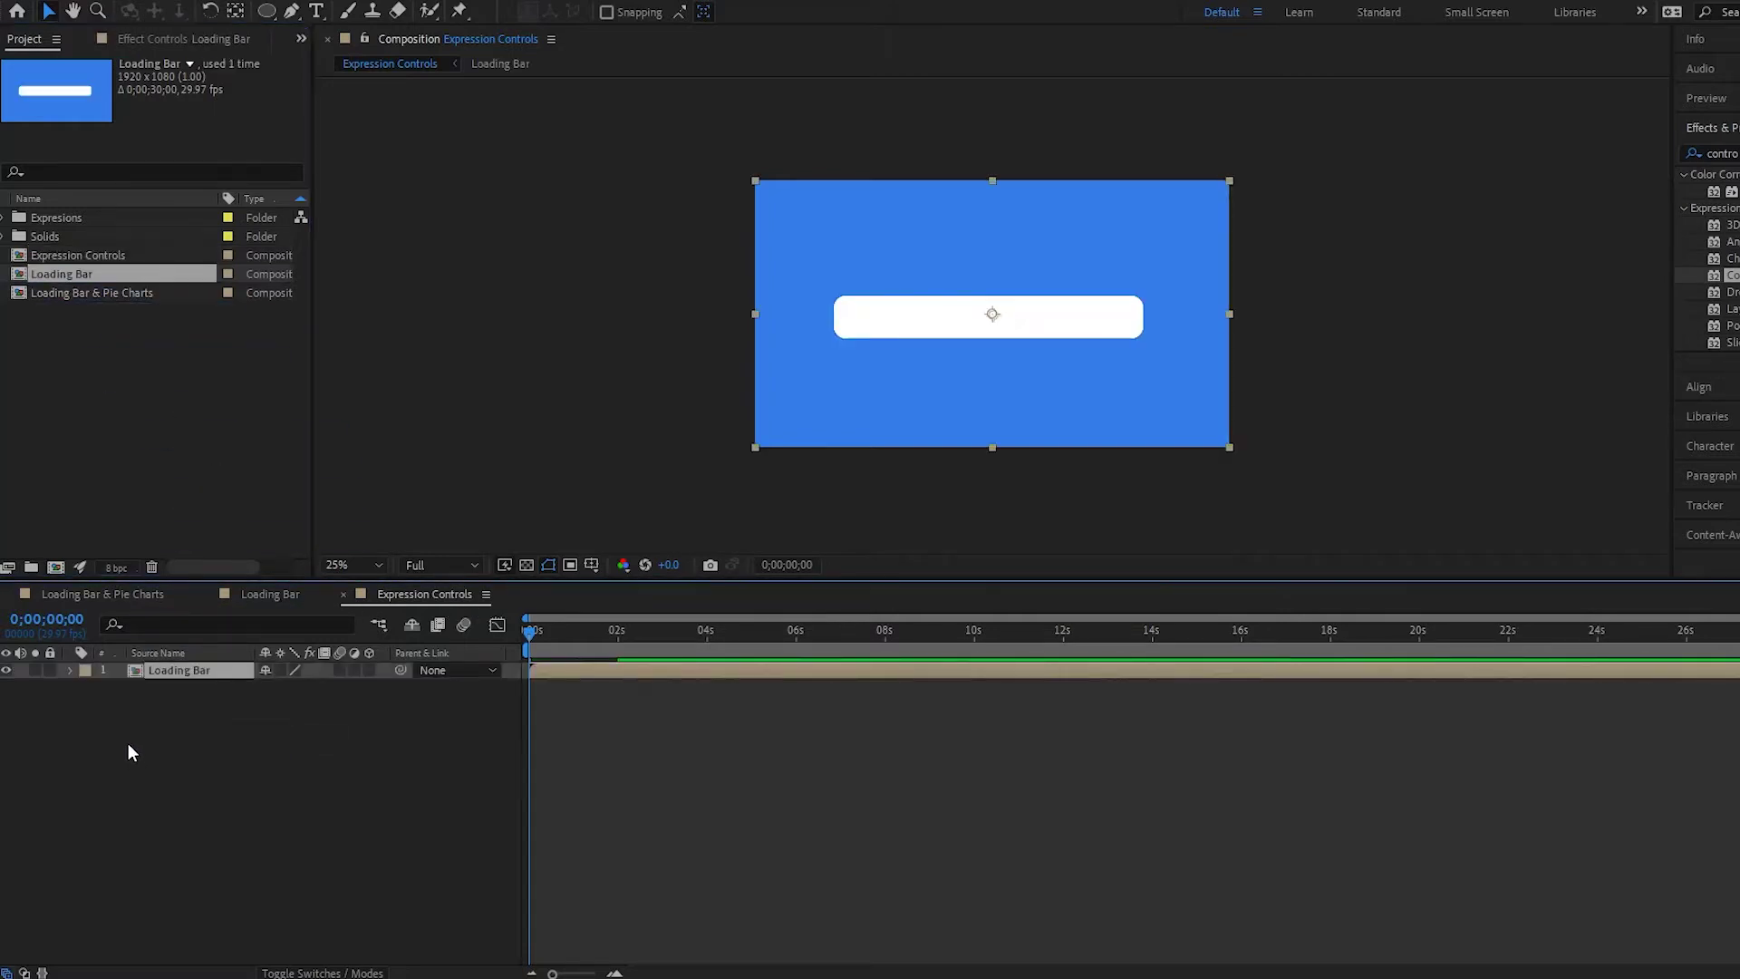
{"action": "left_click", "coordinate": [8, 595]}
{"action": "key", "text": "space"}
{"action": "left_click_drag", "start_coordinate": [562, 640], "coordinate": [614, 635]}
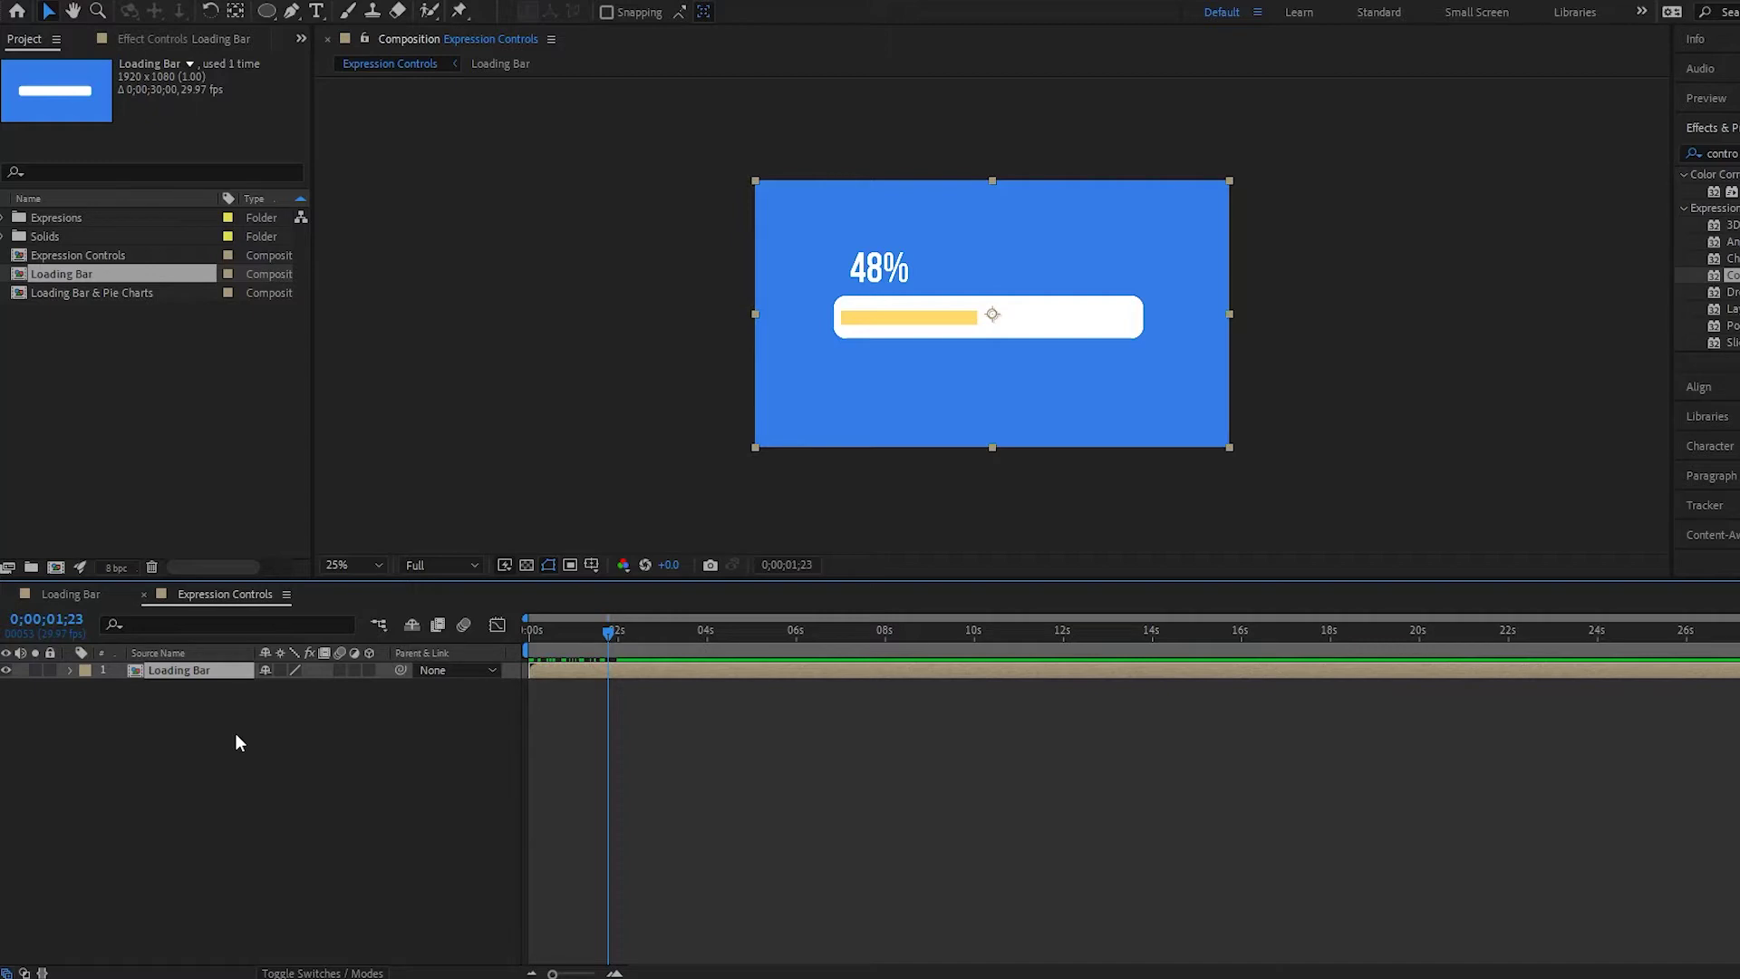
- Add an adjustment layer above the Loading Bar layer in Expression Controls and select it
{"action": "right_click", "coordinate": [200, 710]}
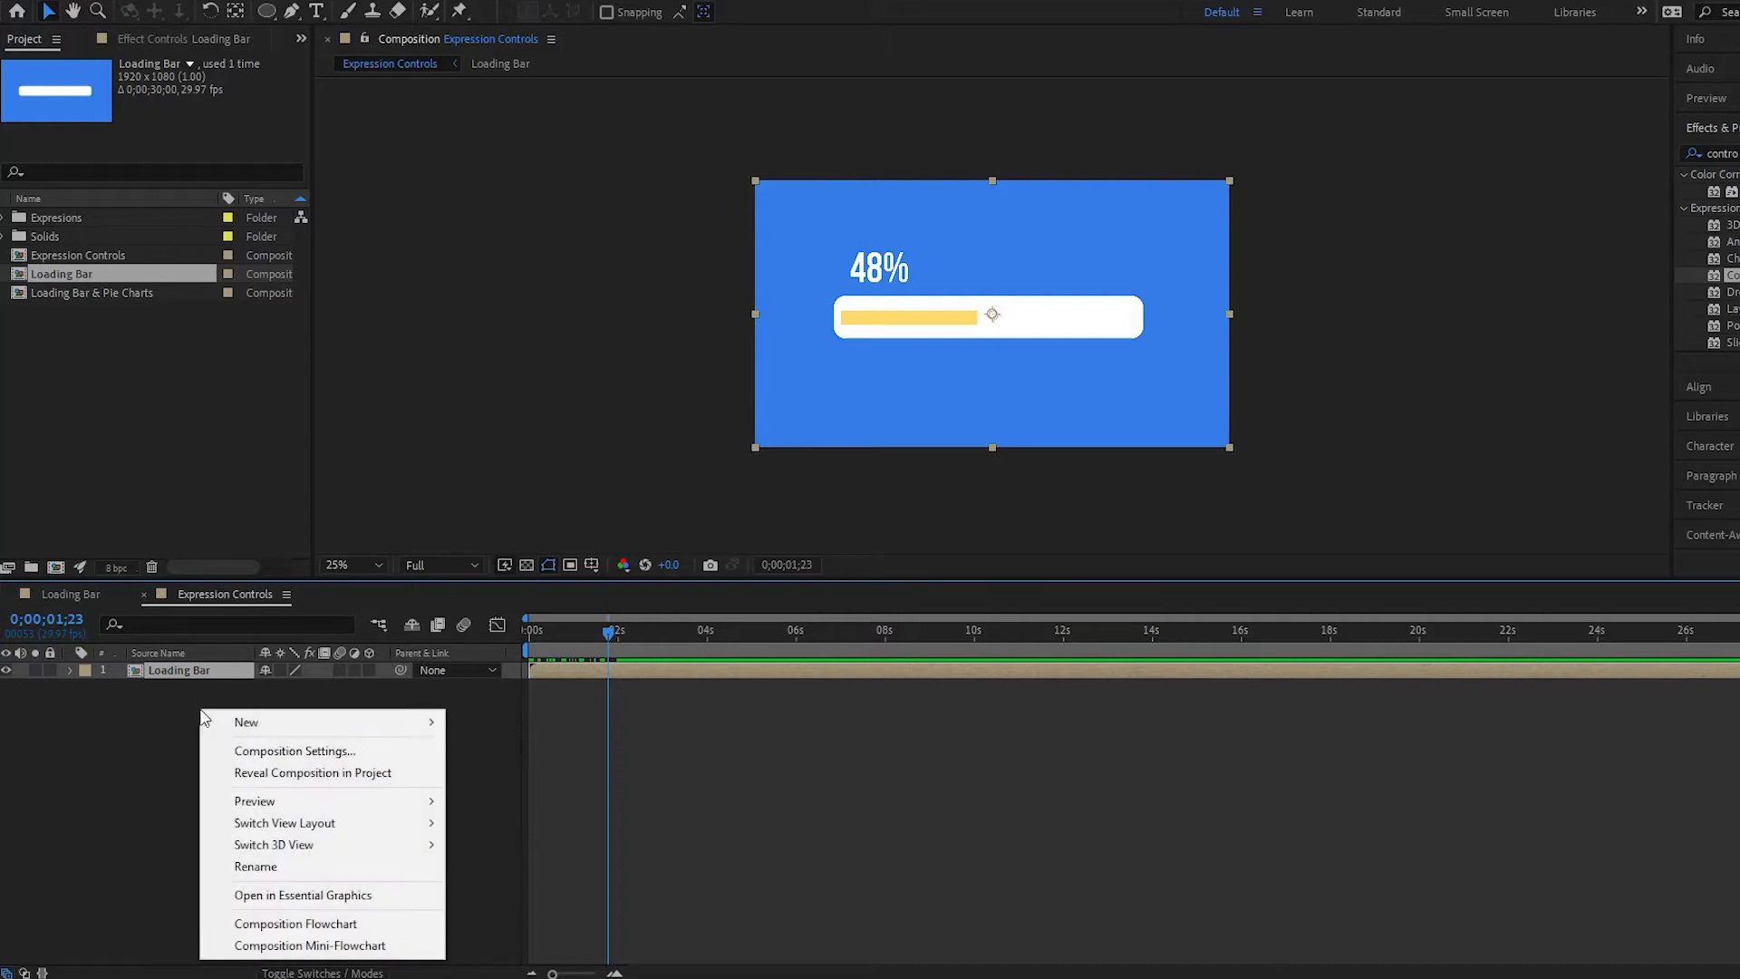
{"action": "mouse_move", "coordinate": [266, 728]}
{"action": "left_click", "coordinate": [513, 881]}
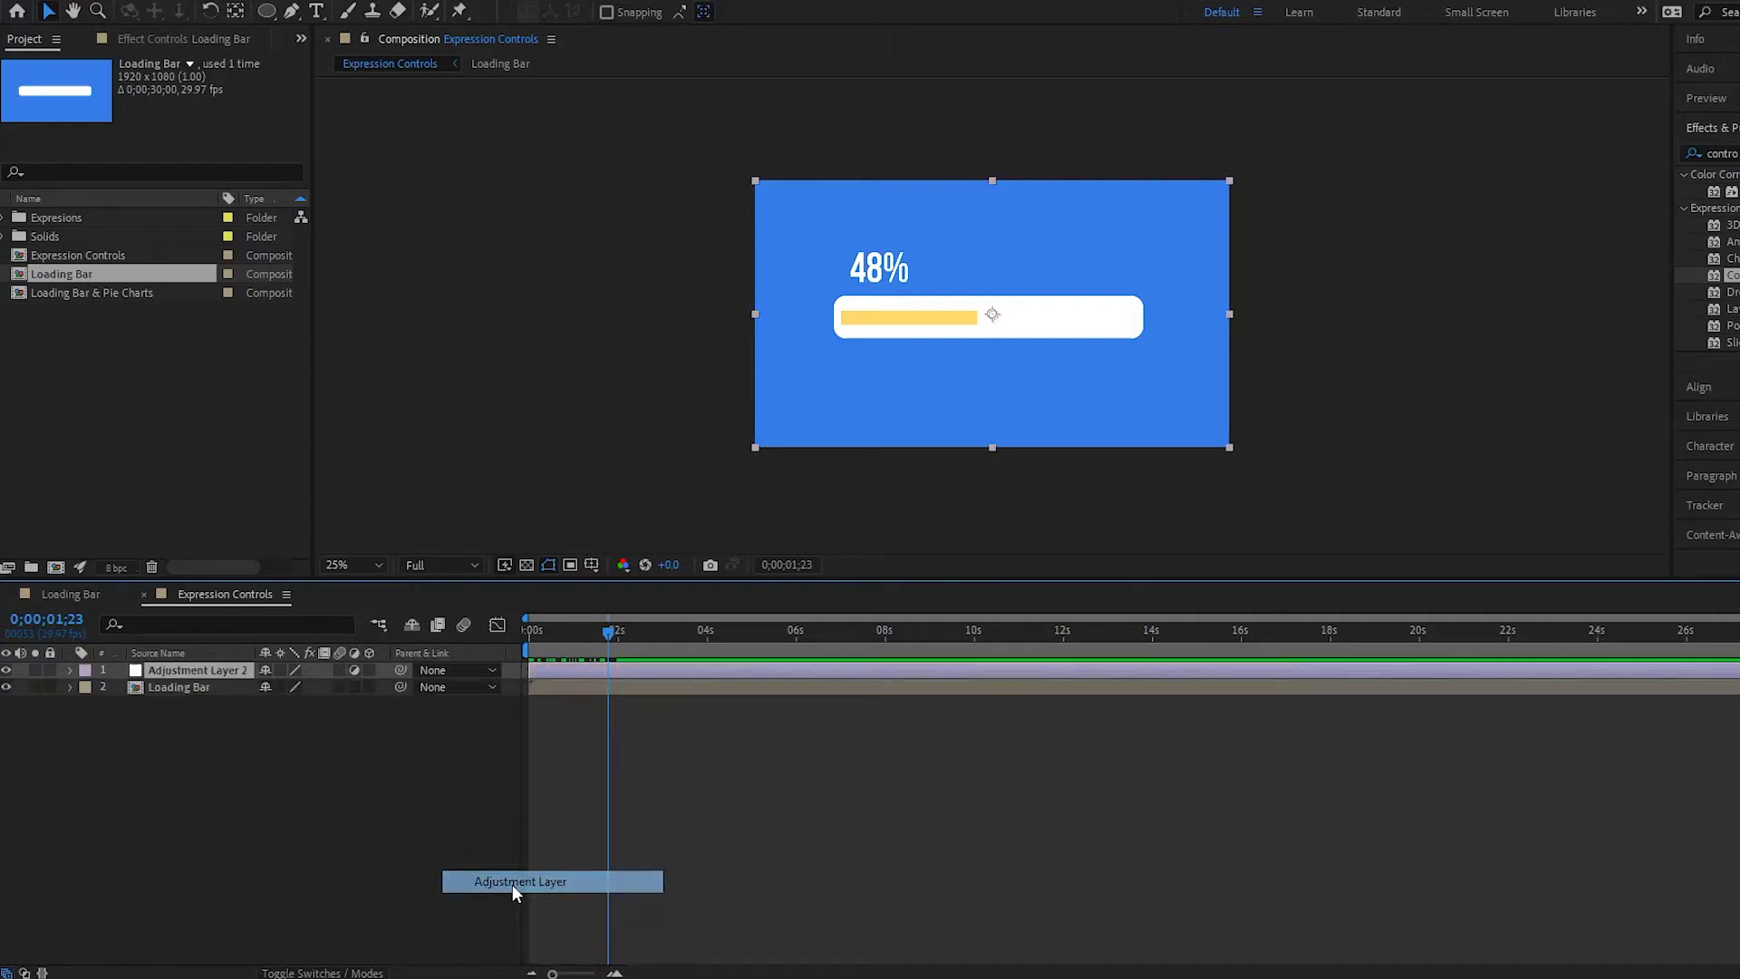
{"action": "left_click", "coordinate": [438, 802]}
{"action": "left_click", "coordinate": [198, 671]}
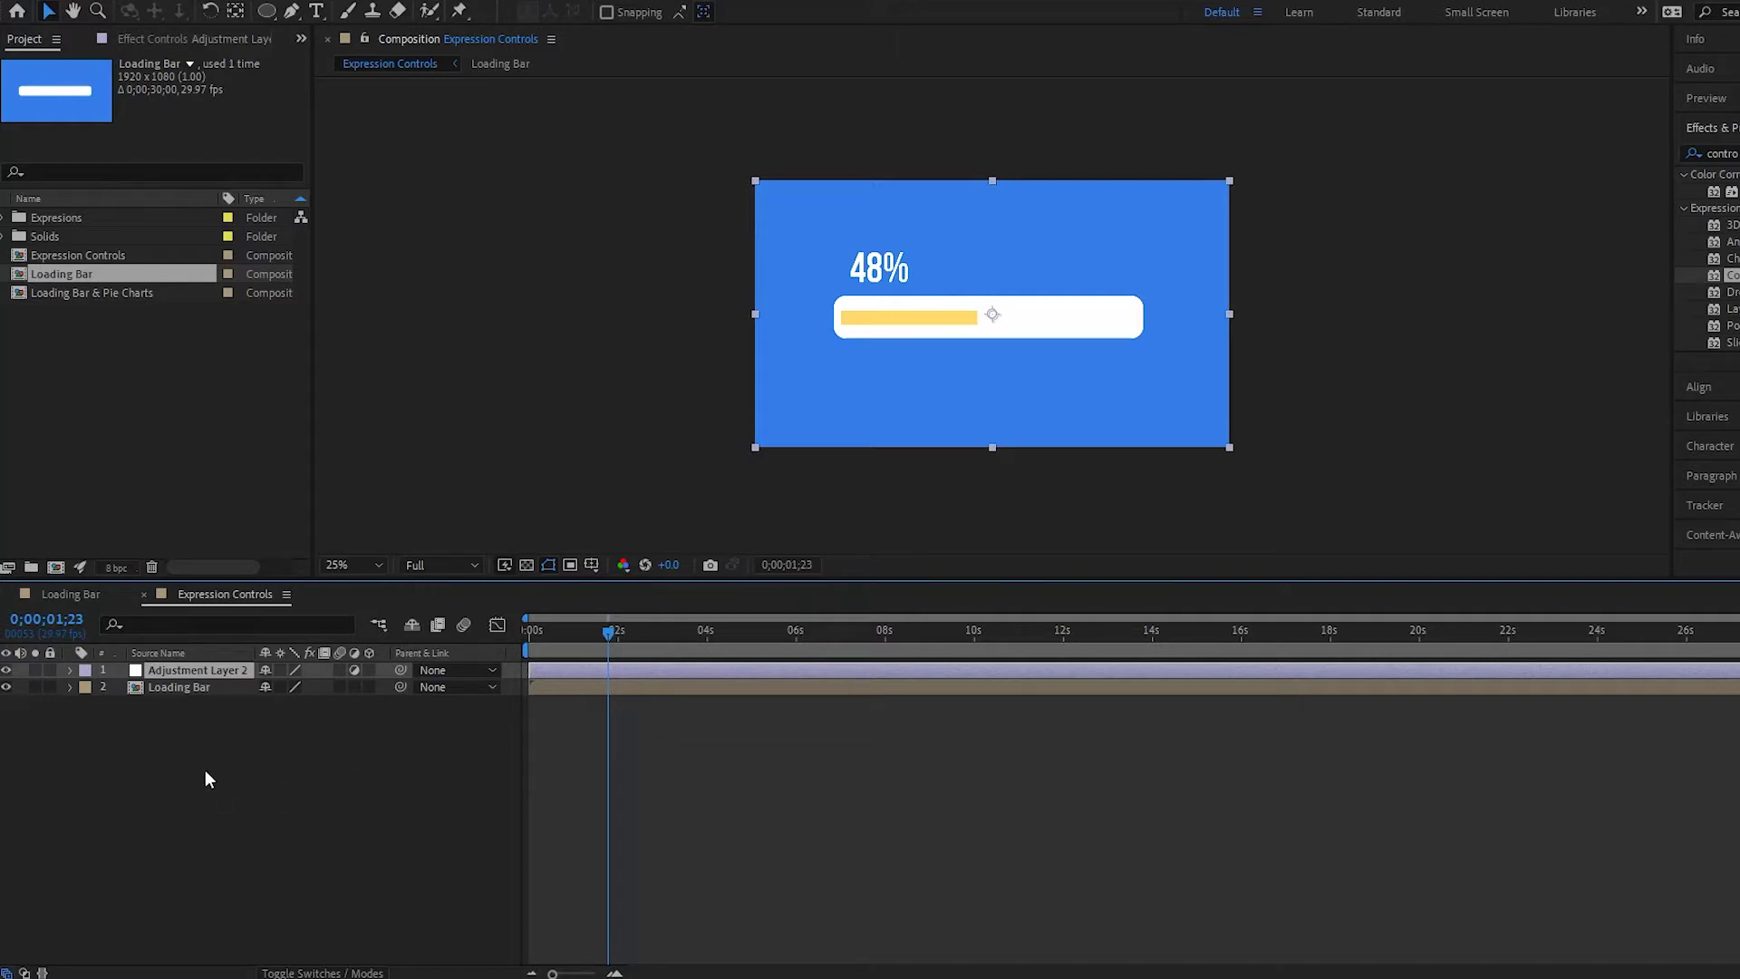
- Set the adjustment layer's Scale to 0%
{"action": "key", "text": "s"}
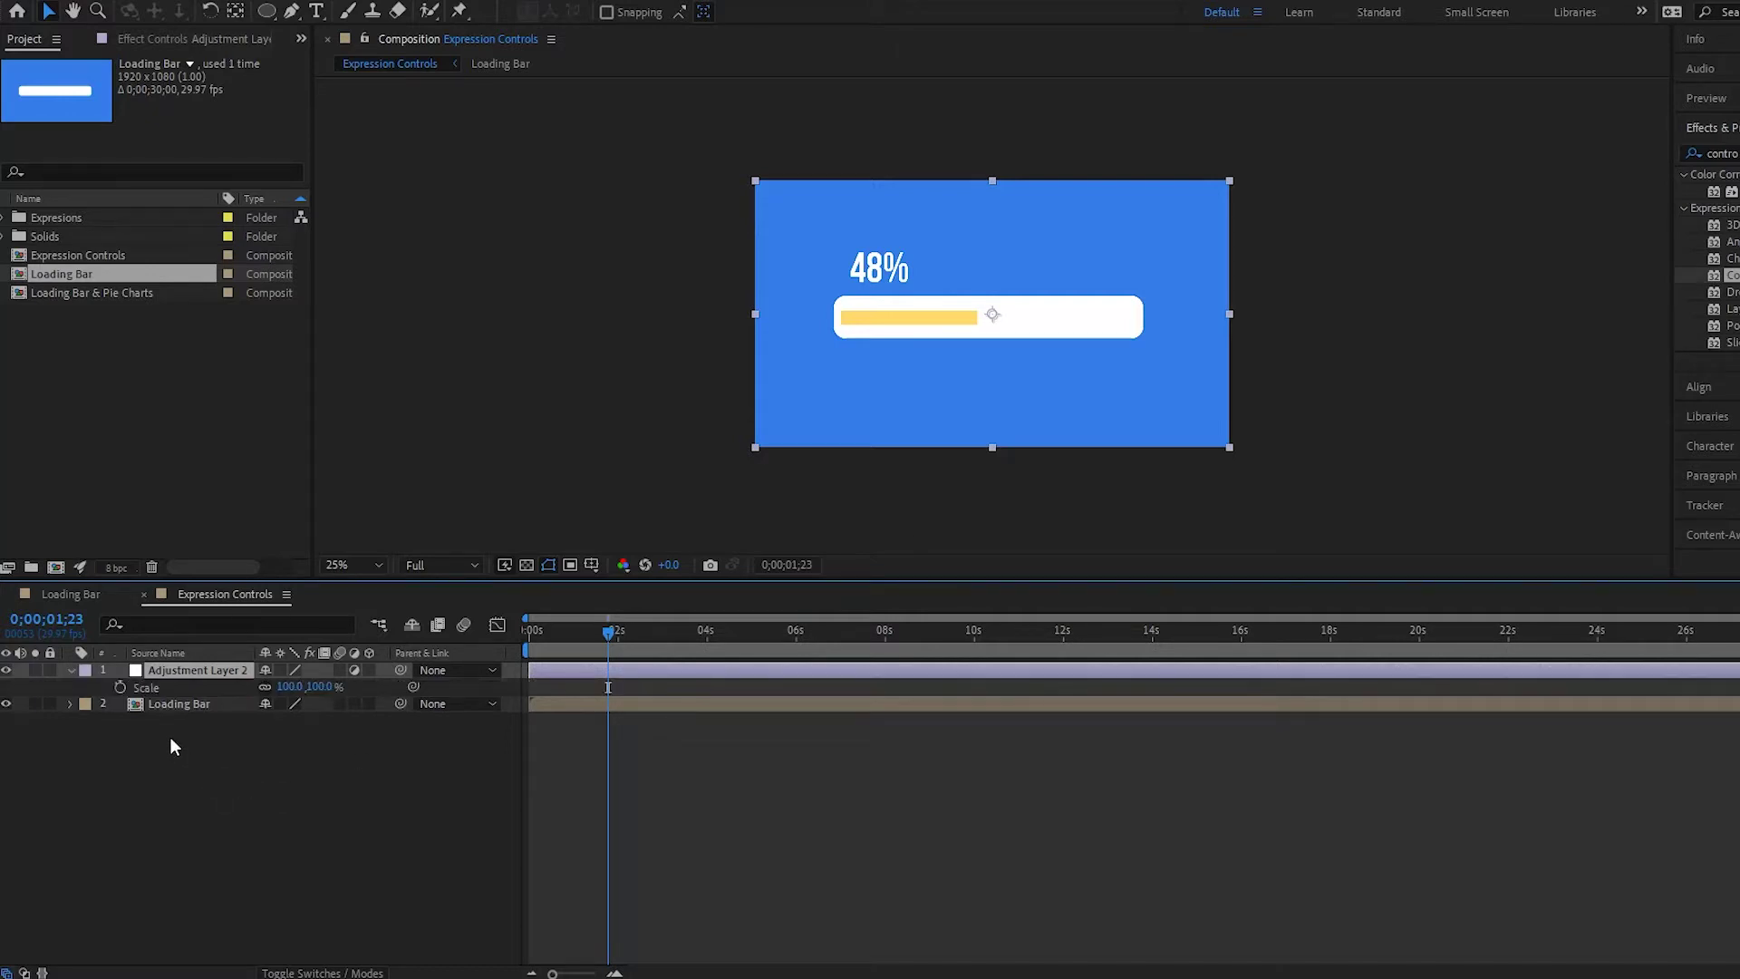
{"action": "left_click", "coordinate": [289, 687]}
{"action": "type", "text": "0"}
{"action": "key", "text": "Return"}
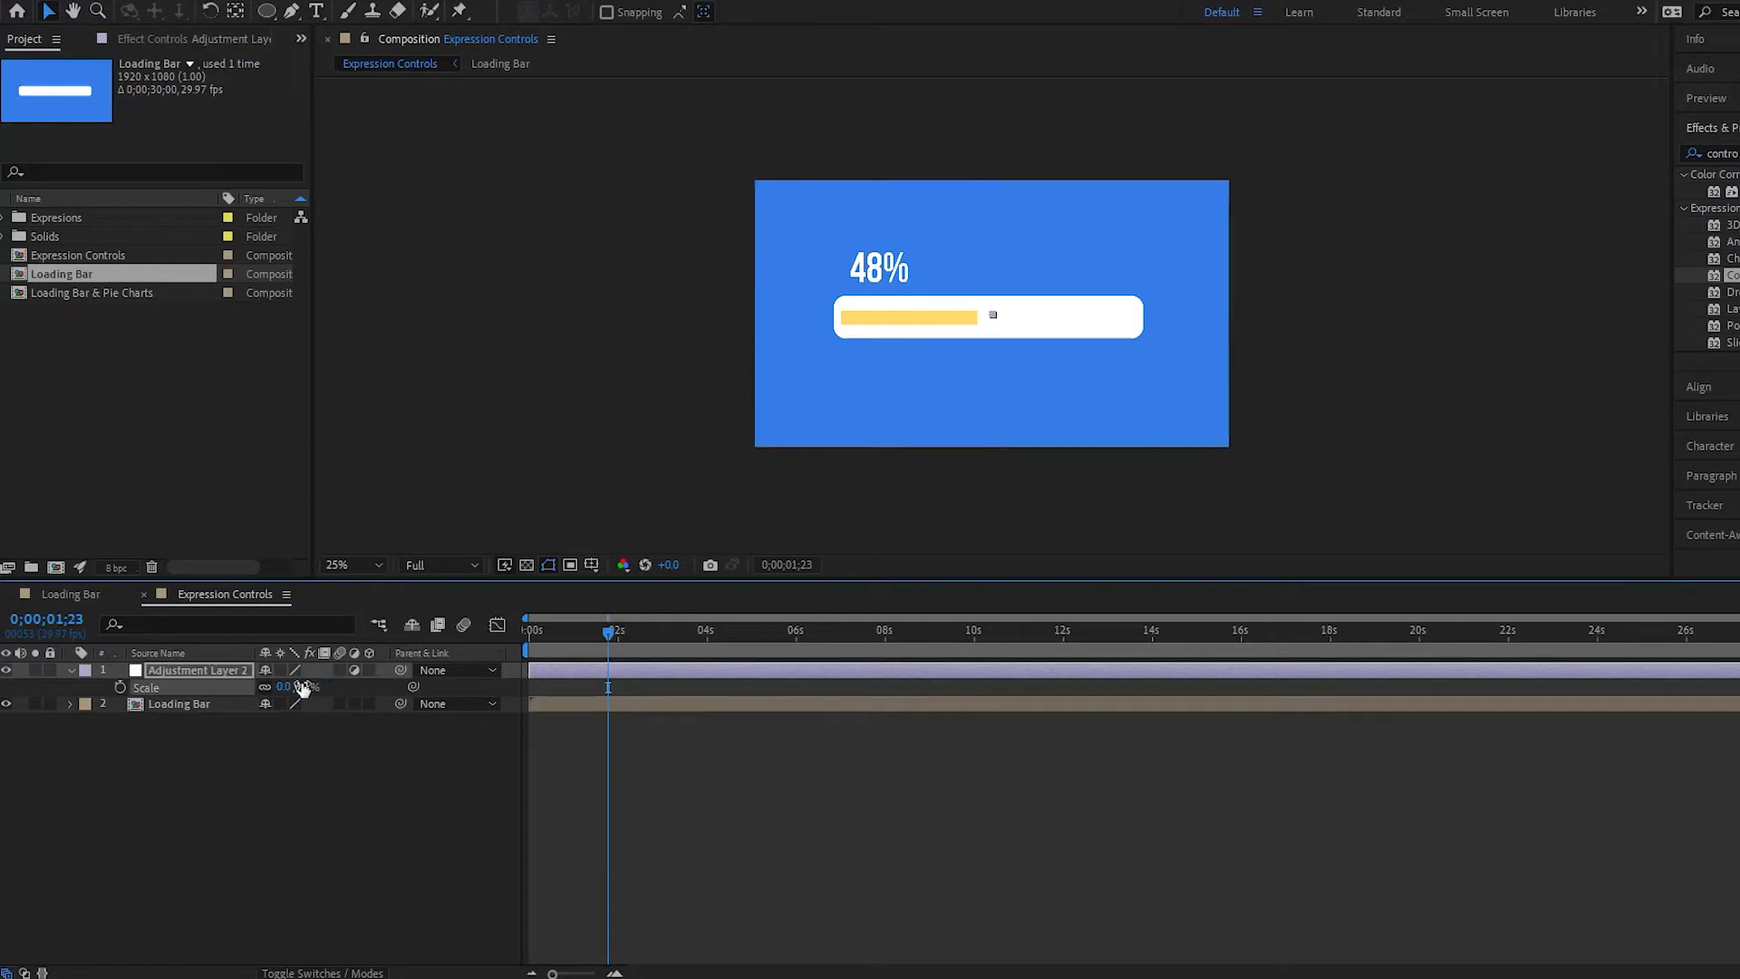
{"action": "left_click", "coordinate": [297, 760]}
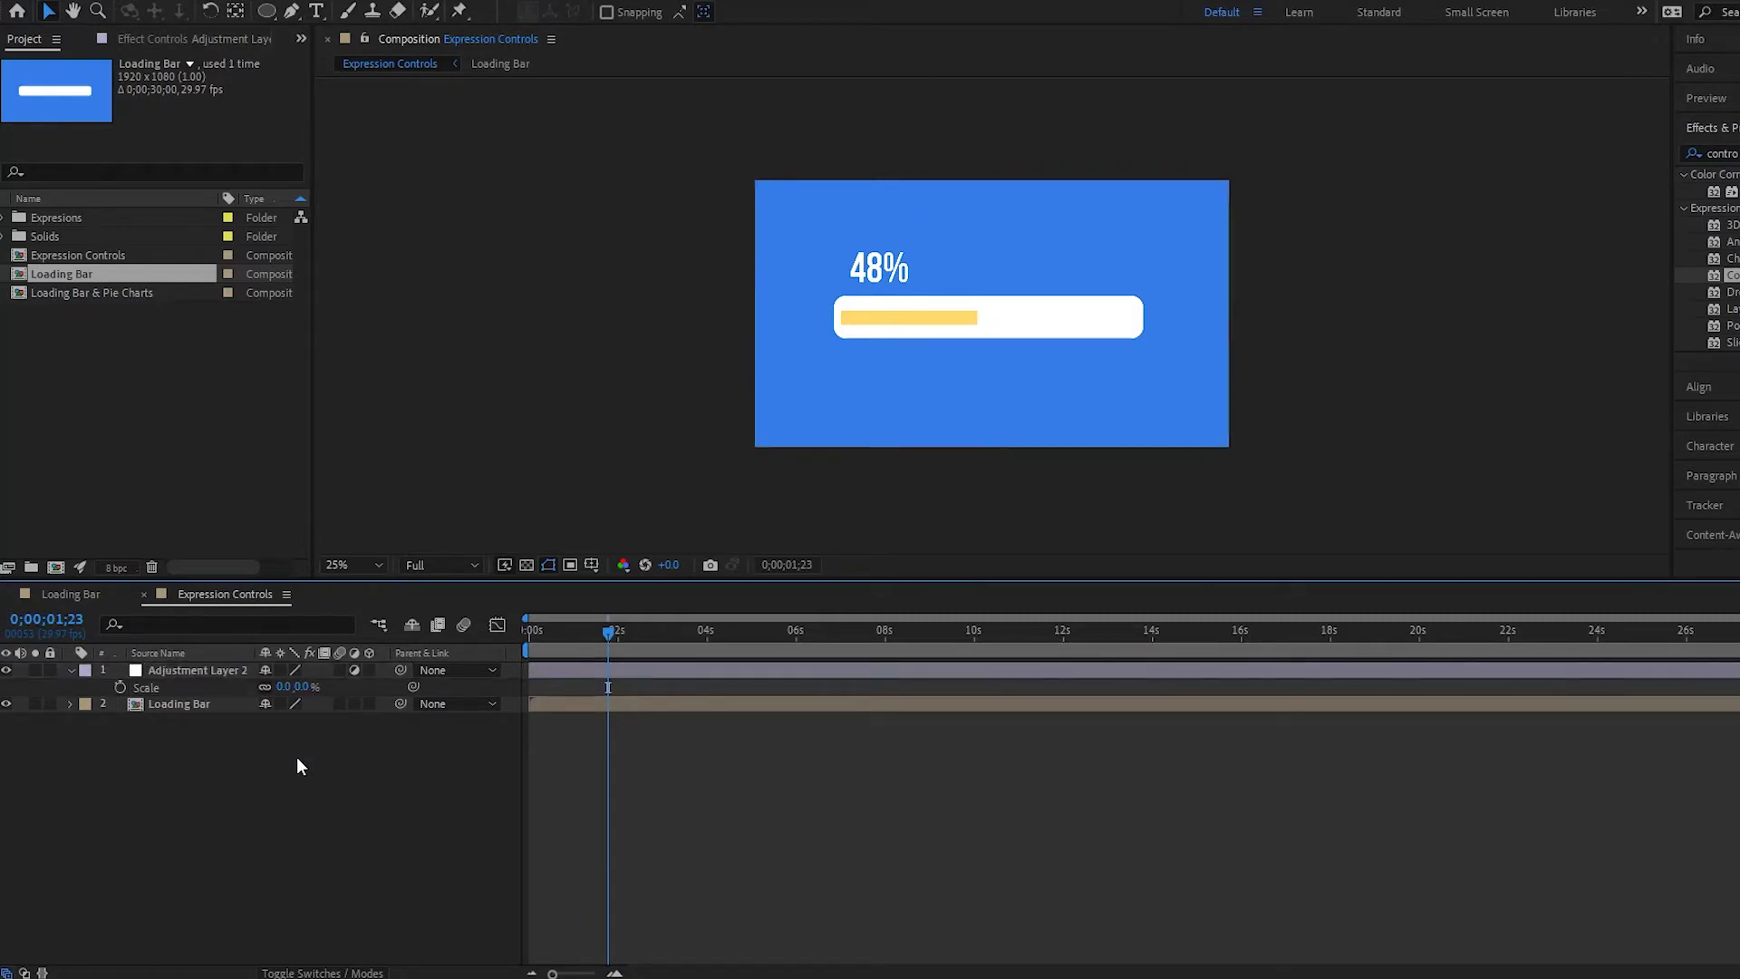
- Find the Slider Control effect by searching for "control" and apply it to the adjustment layer
{"action": "key", "text": "F3"}
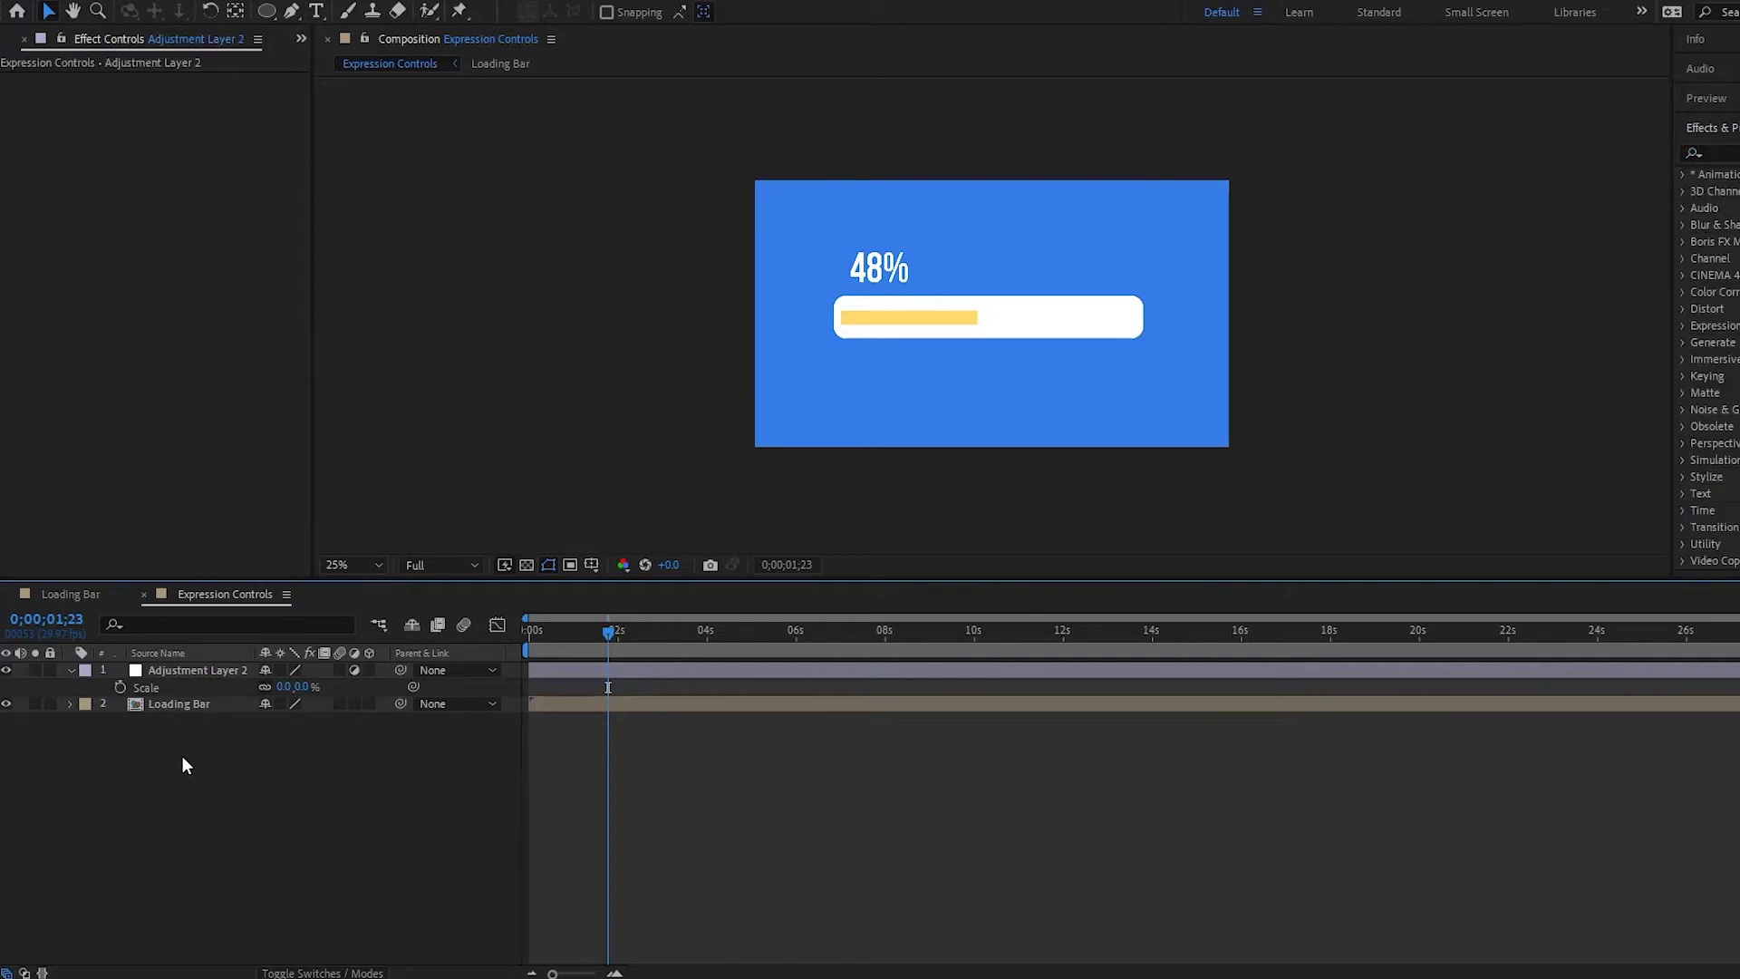
{"action": "left_click", "coordinate": [200, 671]}
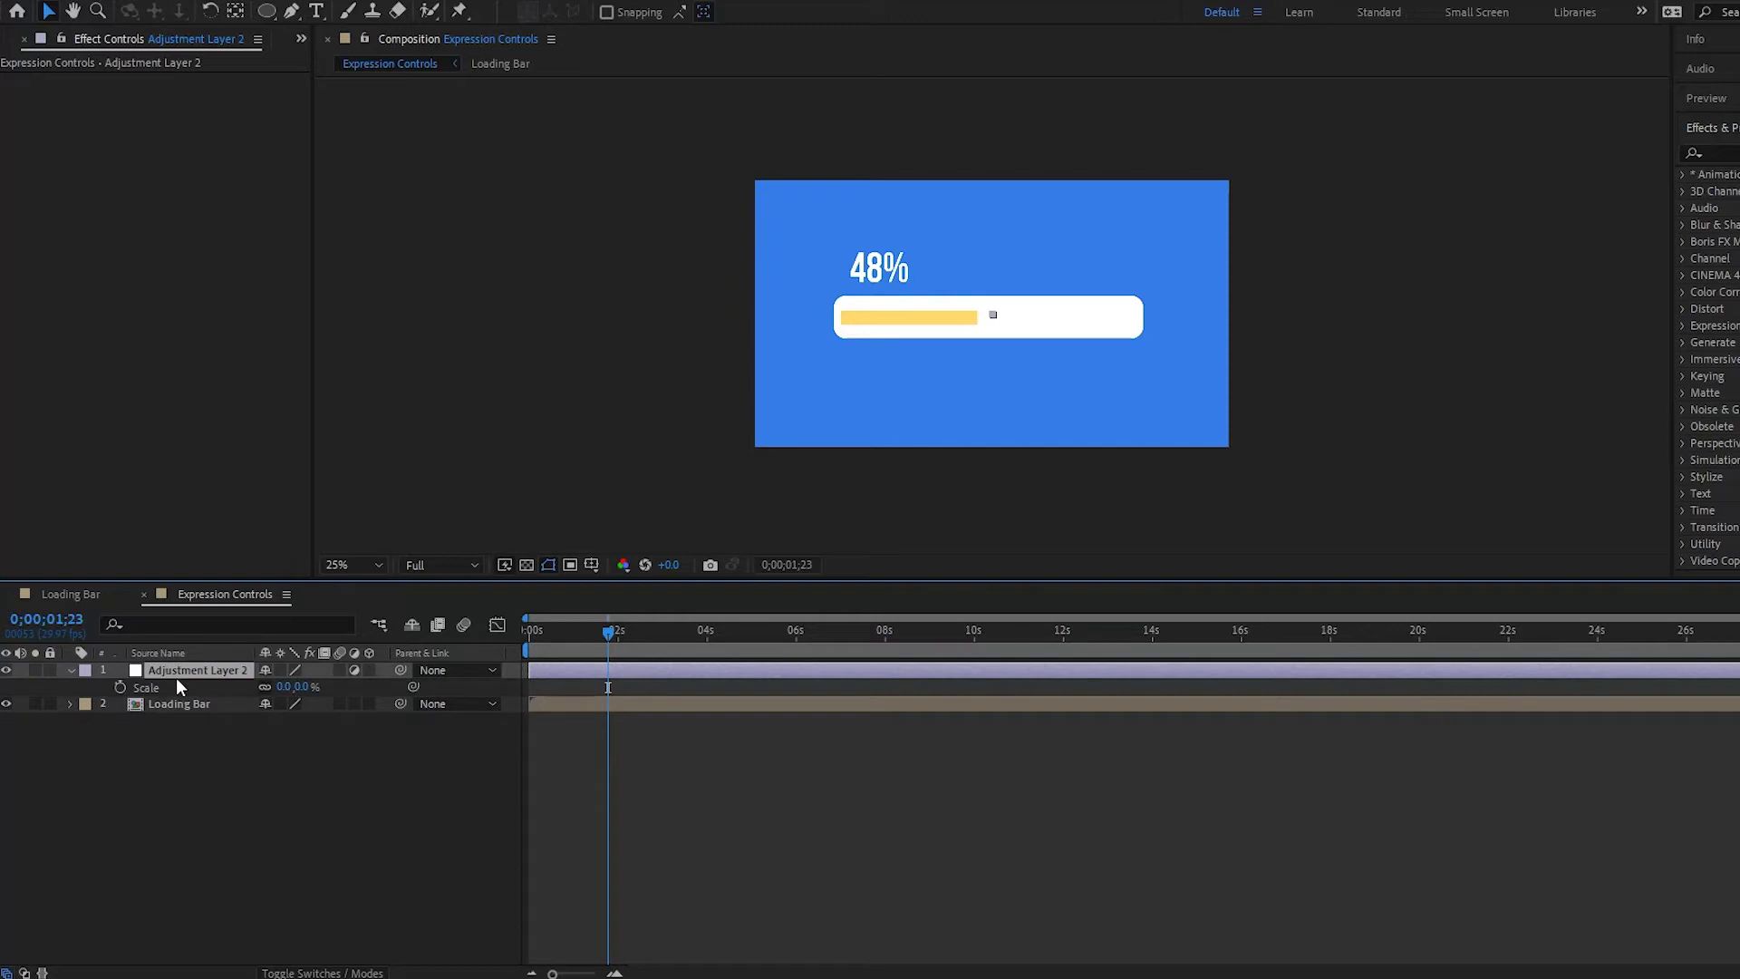
{"action": "left_click", "coordinate": [1726, 153]}
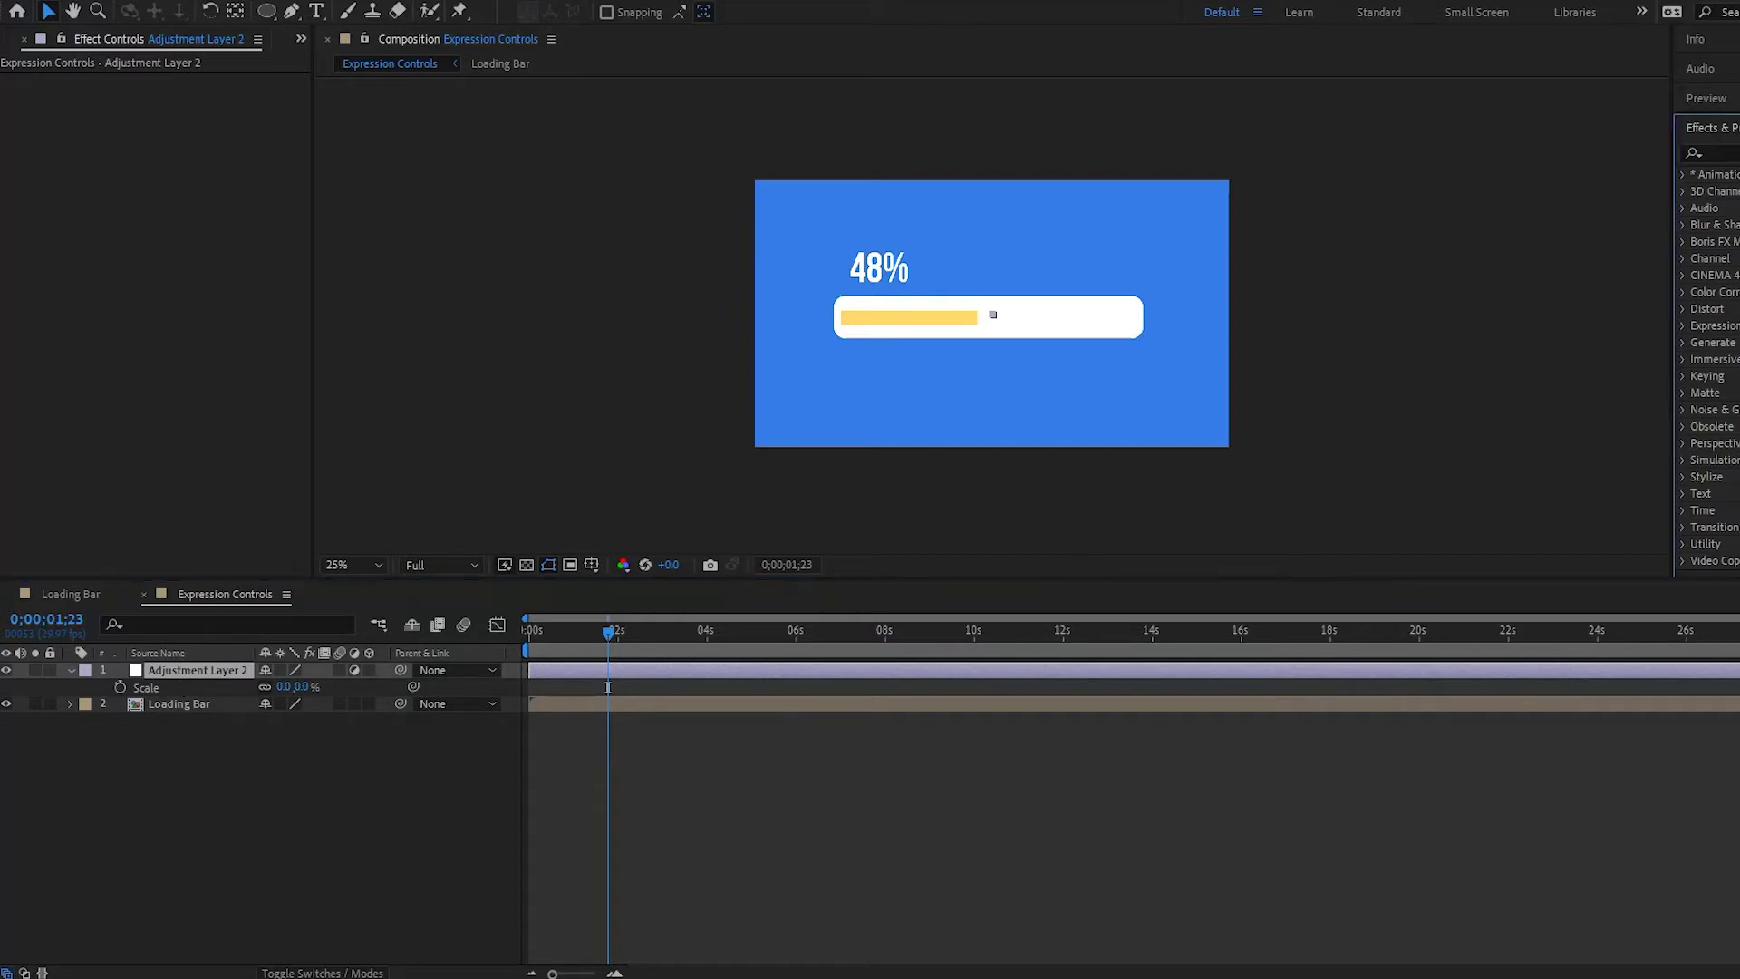
{"action": "left_click", "coordinate": [1733, 154]}
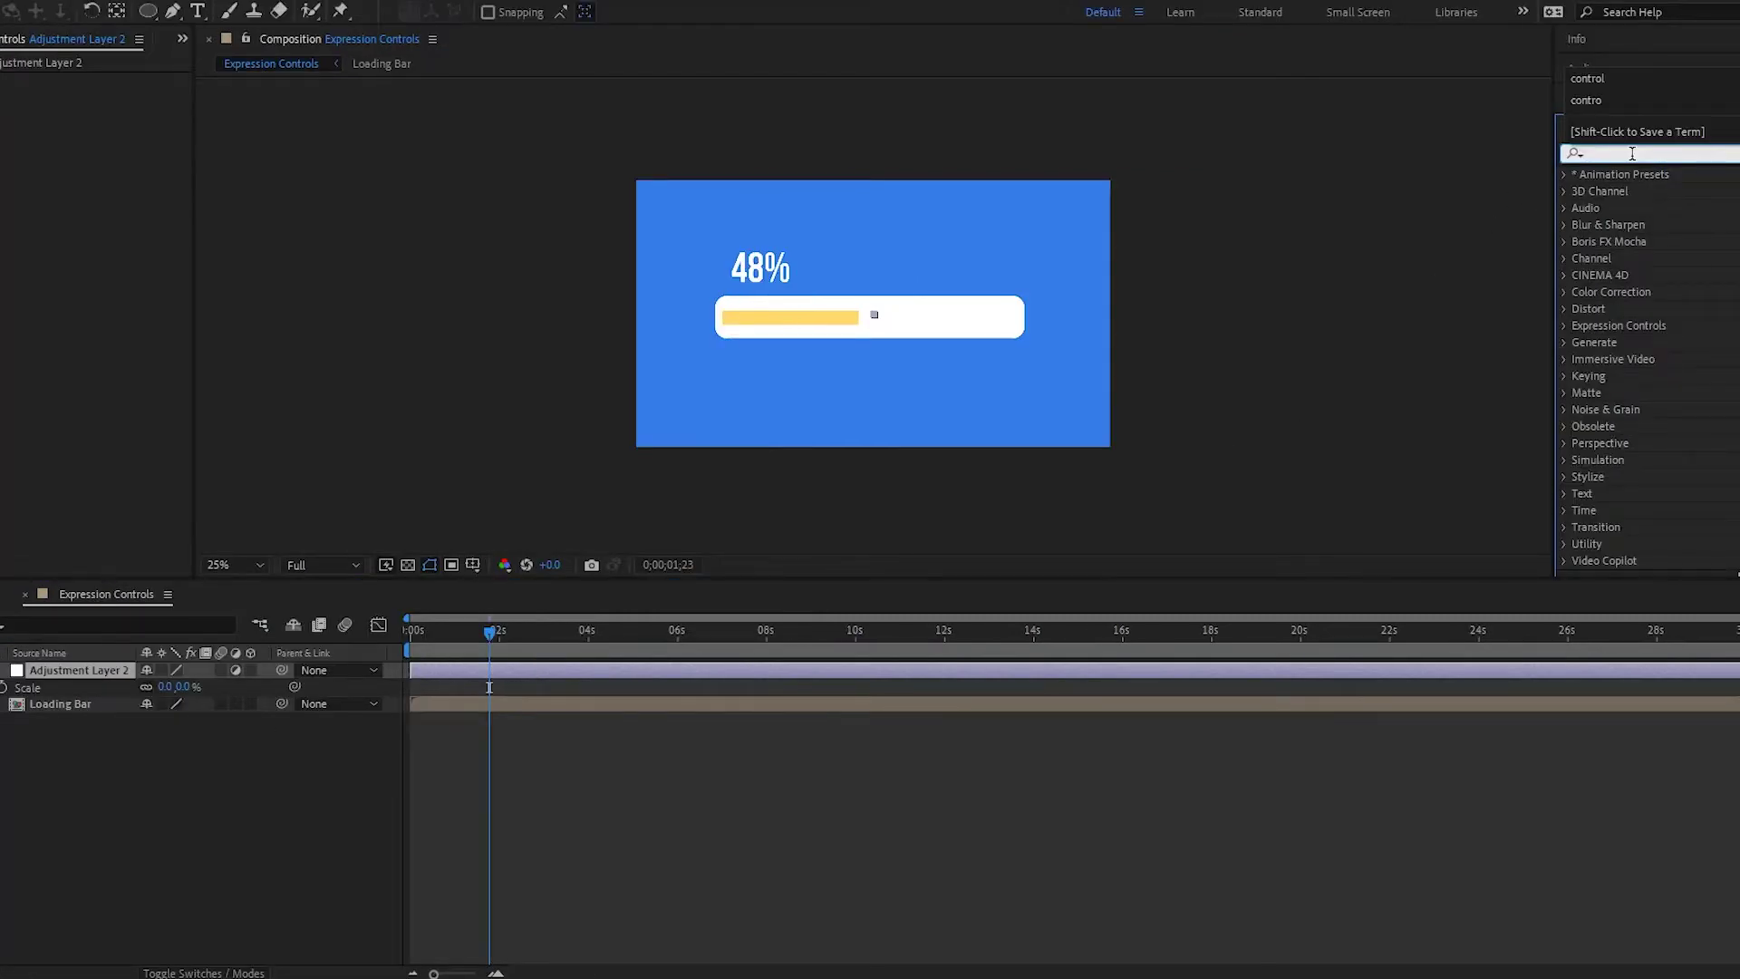
{"action": "type", "text": "control"}
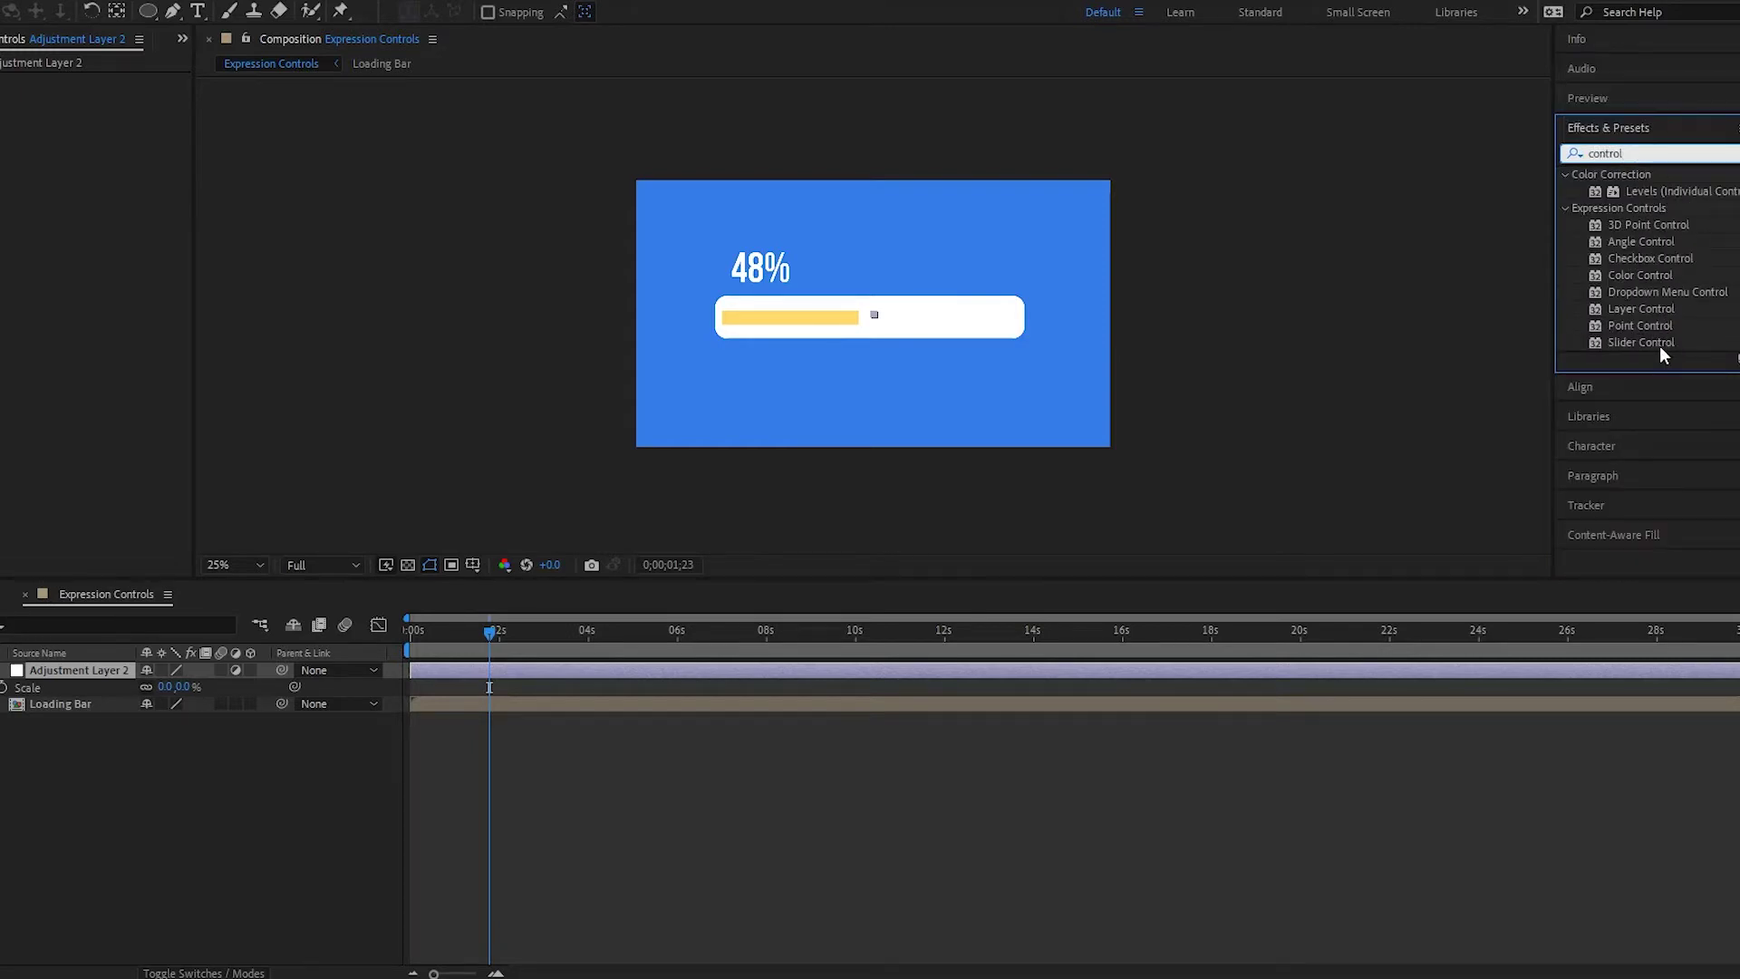
{"action": "left_click_drag", "start_coordinate": [1660, 340], "coordinate": [38, 671]}
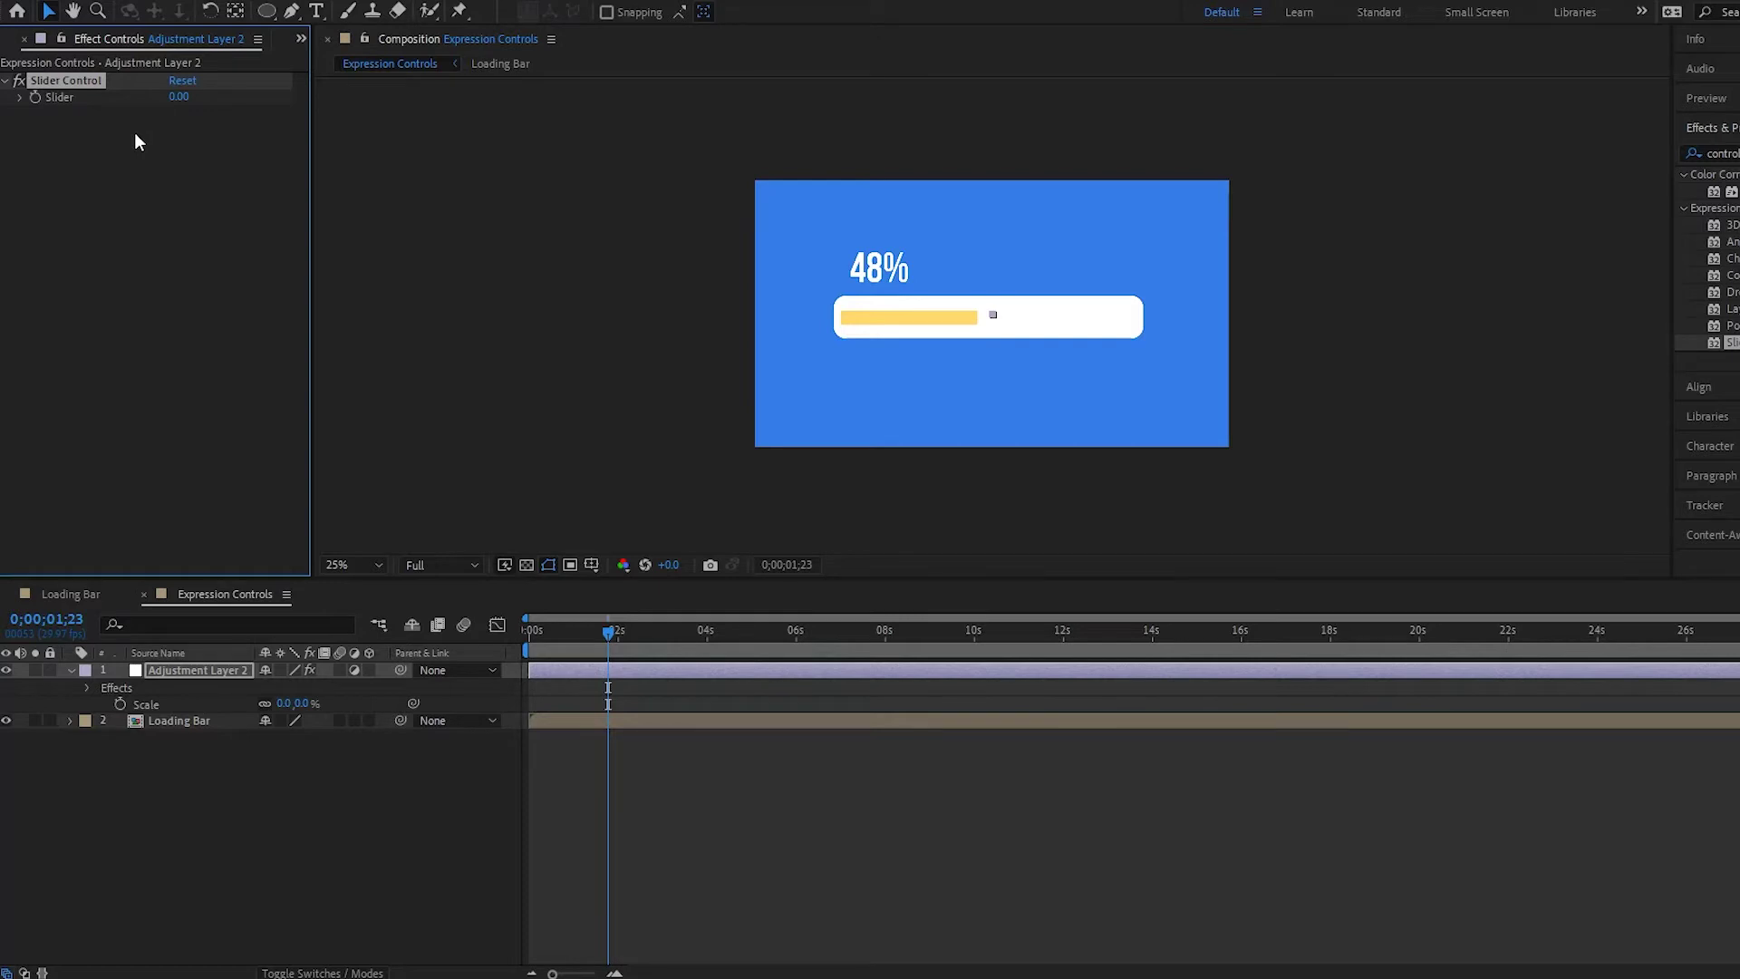
- Animate the adjustment layer's Slider from 0 at the start of the timeline to 100 at 2 seconds
{"action": "left_click_drag", "start_coordinate": [562, 634], "coordinate": [372, 627]}
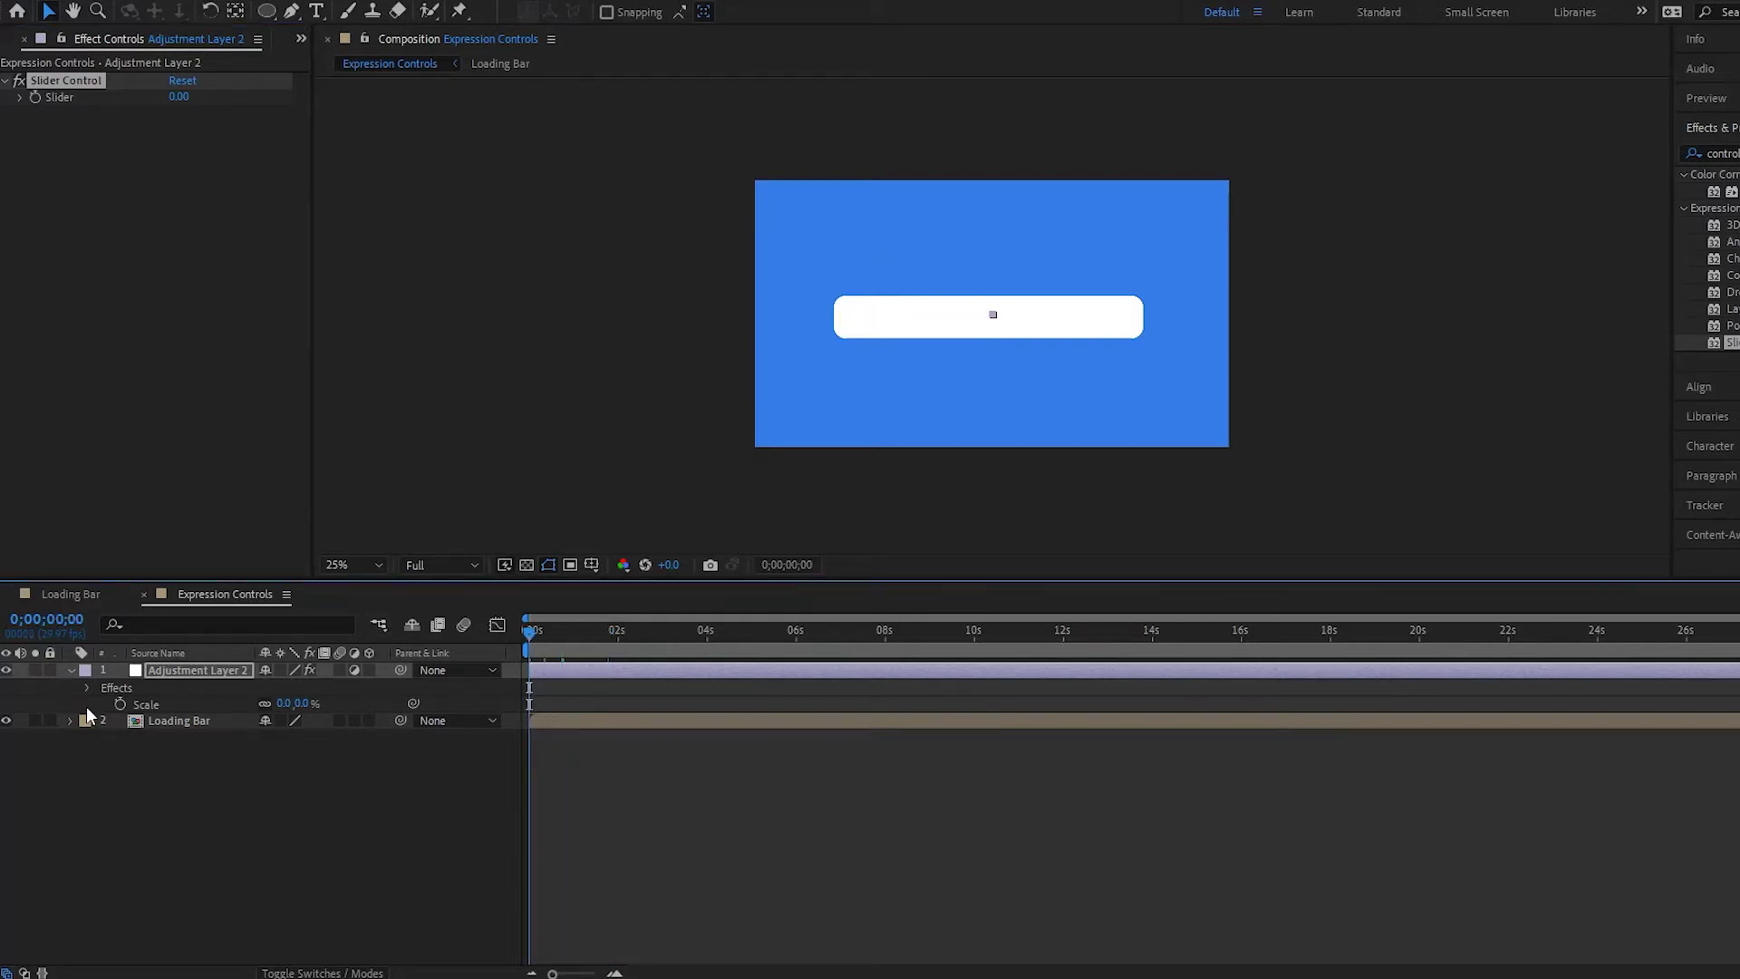
{"action": "left_click", "coordinate": [35, 98]}
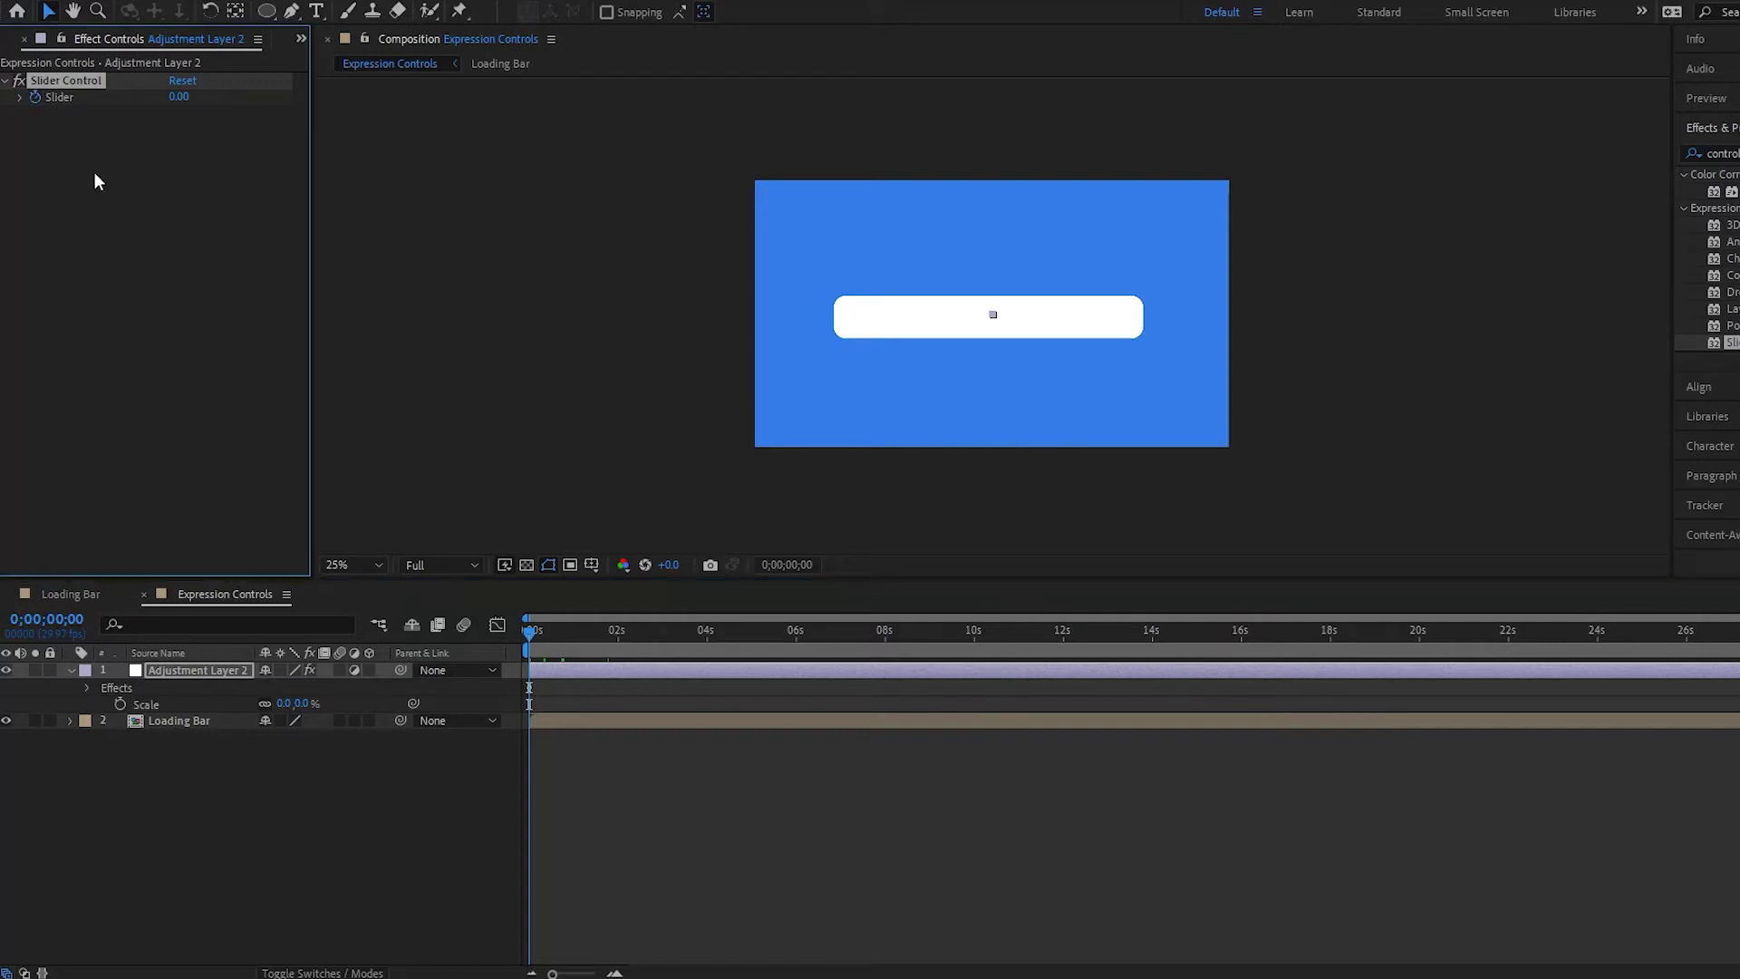
{"action": "left_click", "coordinate": [617, 640]}
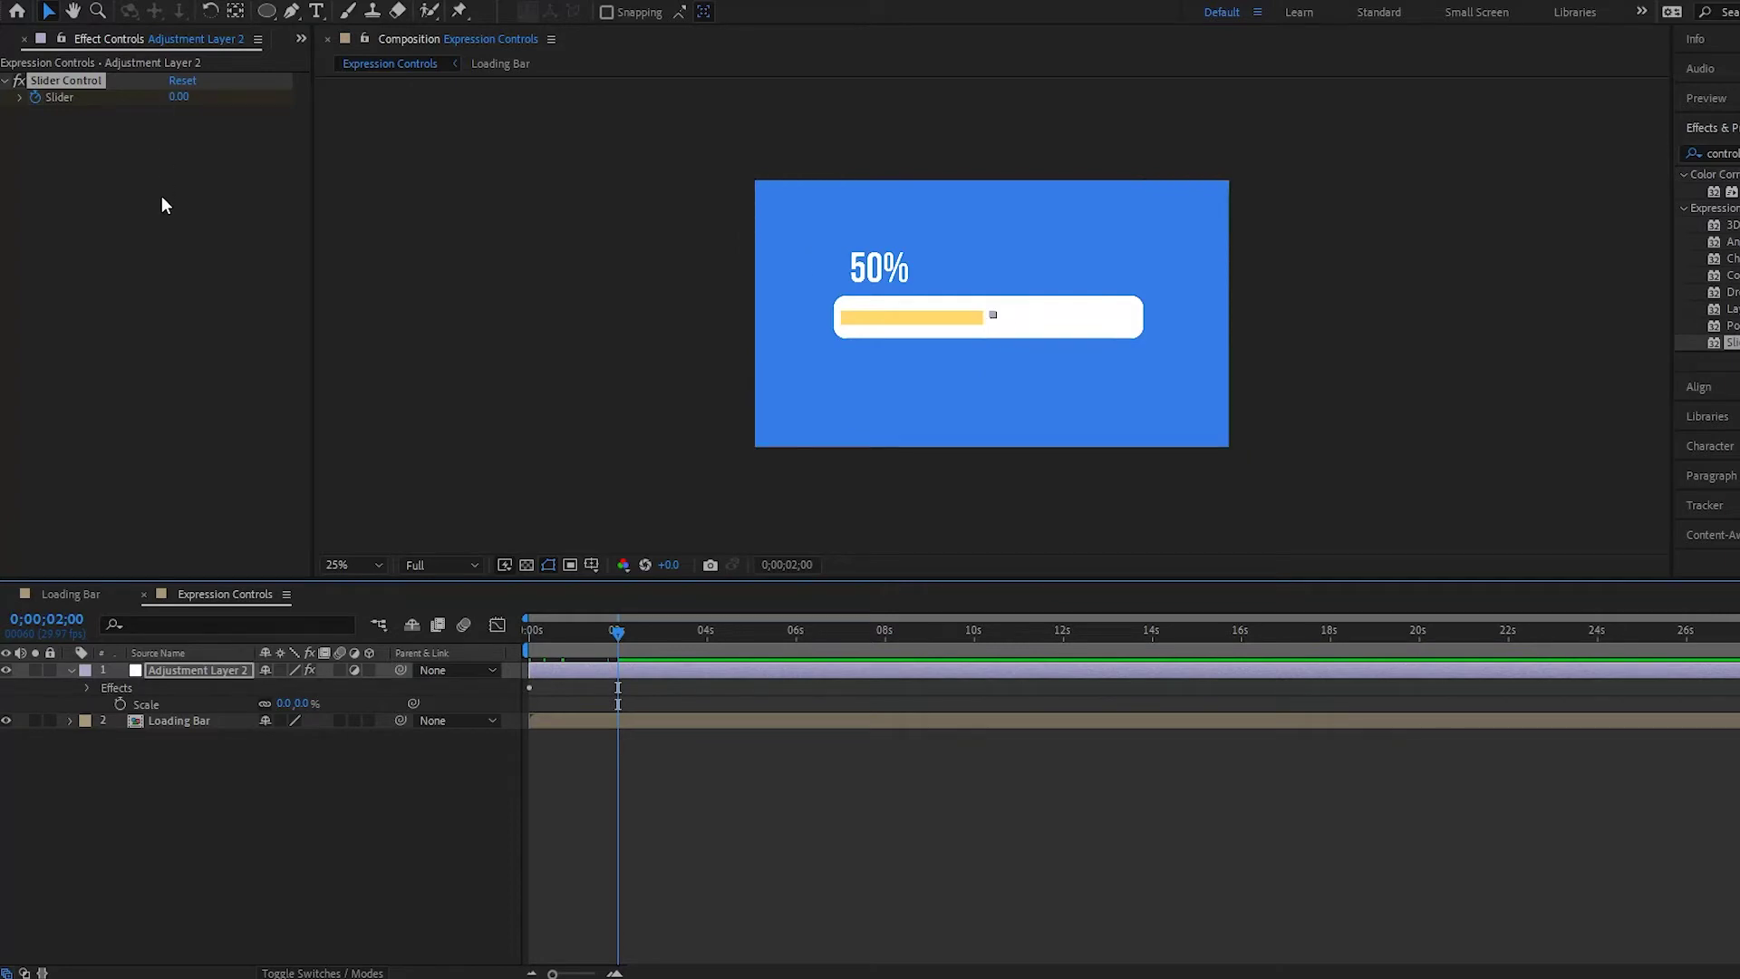
{"action": "left_click", "coordinate": [177, 97]}
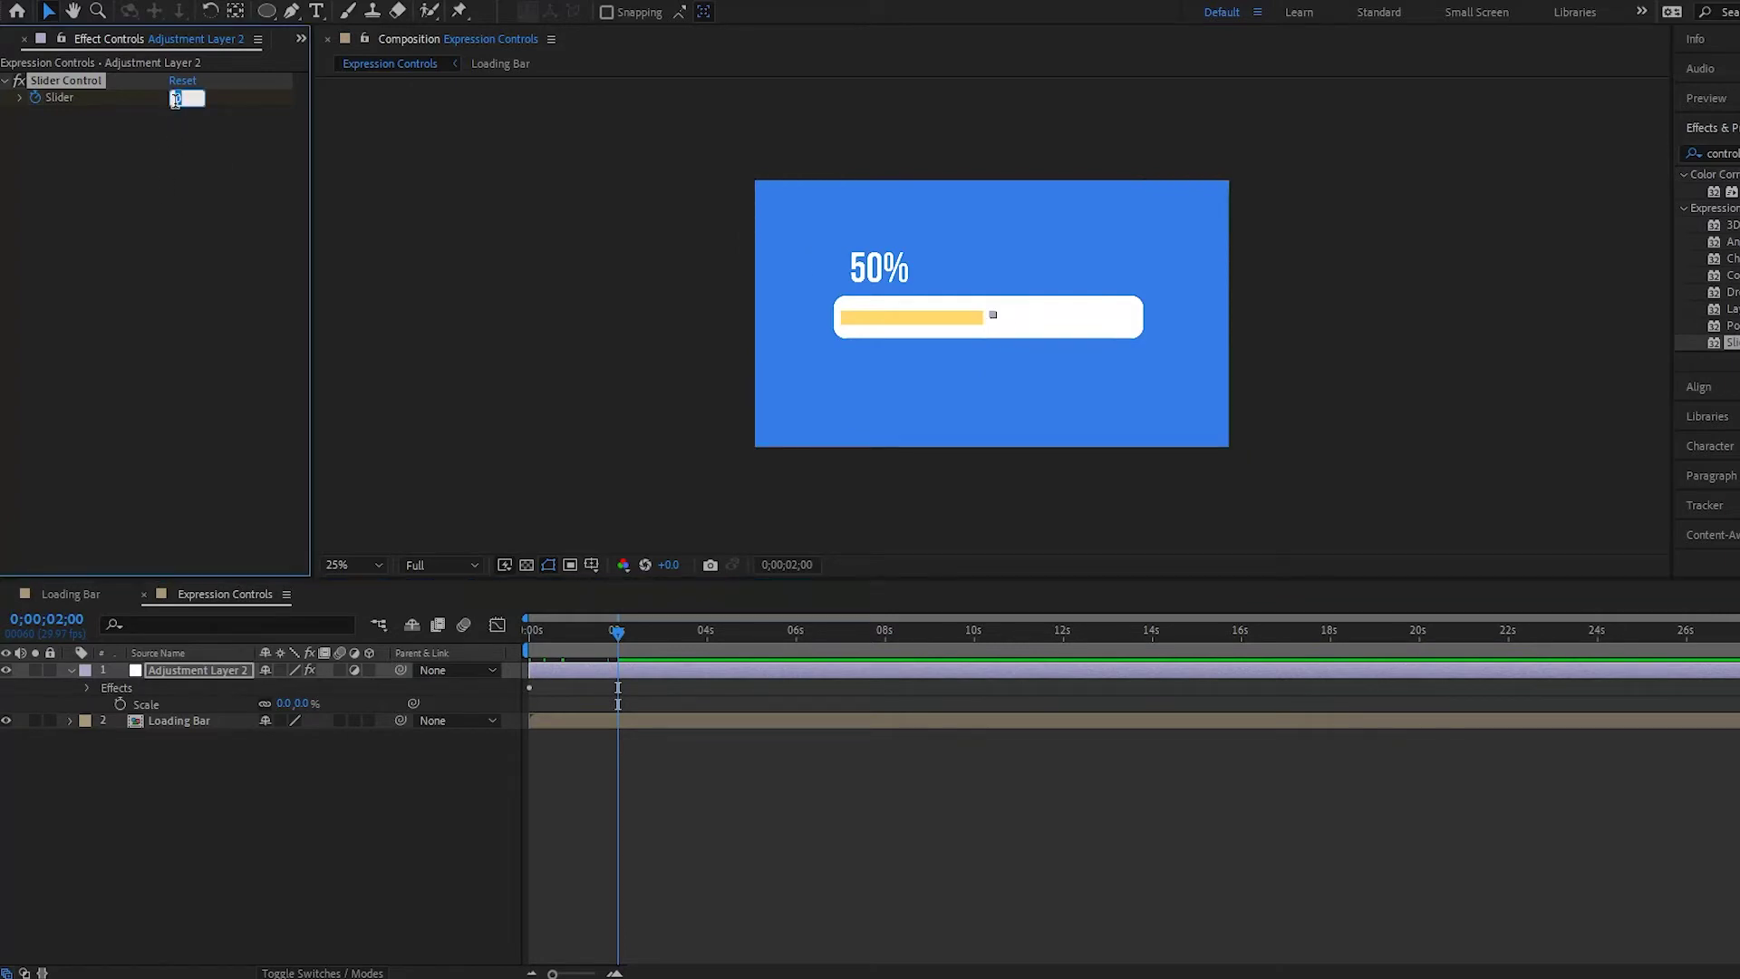
{"action": "type", "text": "100"}
{"action": "key", "text": "Return"}
- Try out the Slider's range by moving it below 100 and up to 234, and restore it to 100
{"action": "left_click", "coordinate": [20, 98]}
{"action": "left_click_drag", "start_coordinate": [273, 126], "coordinate": [211, 125]}
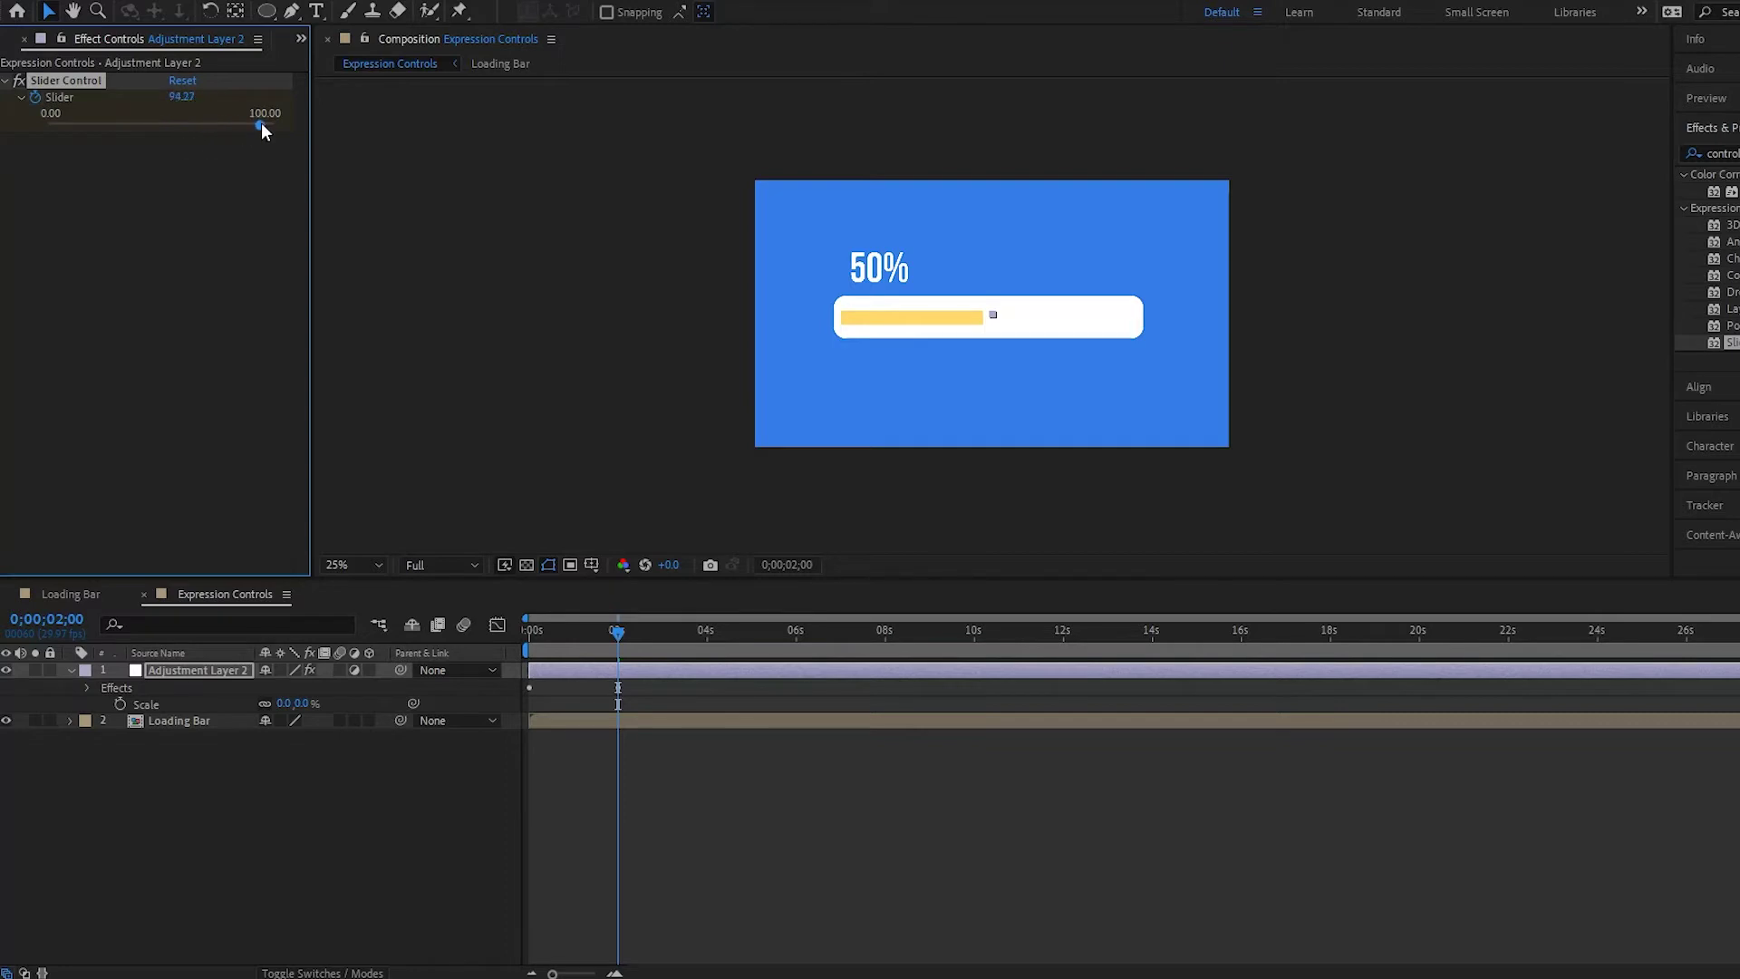
{"action": "left_click", "coordinate": [20, 97]}
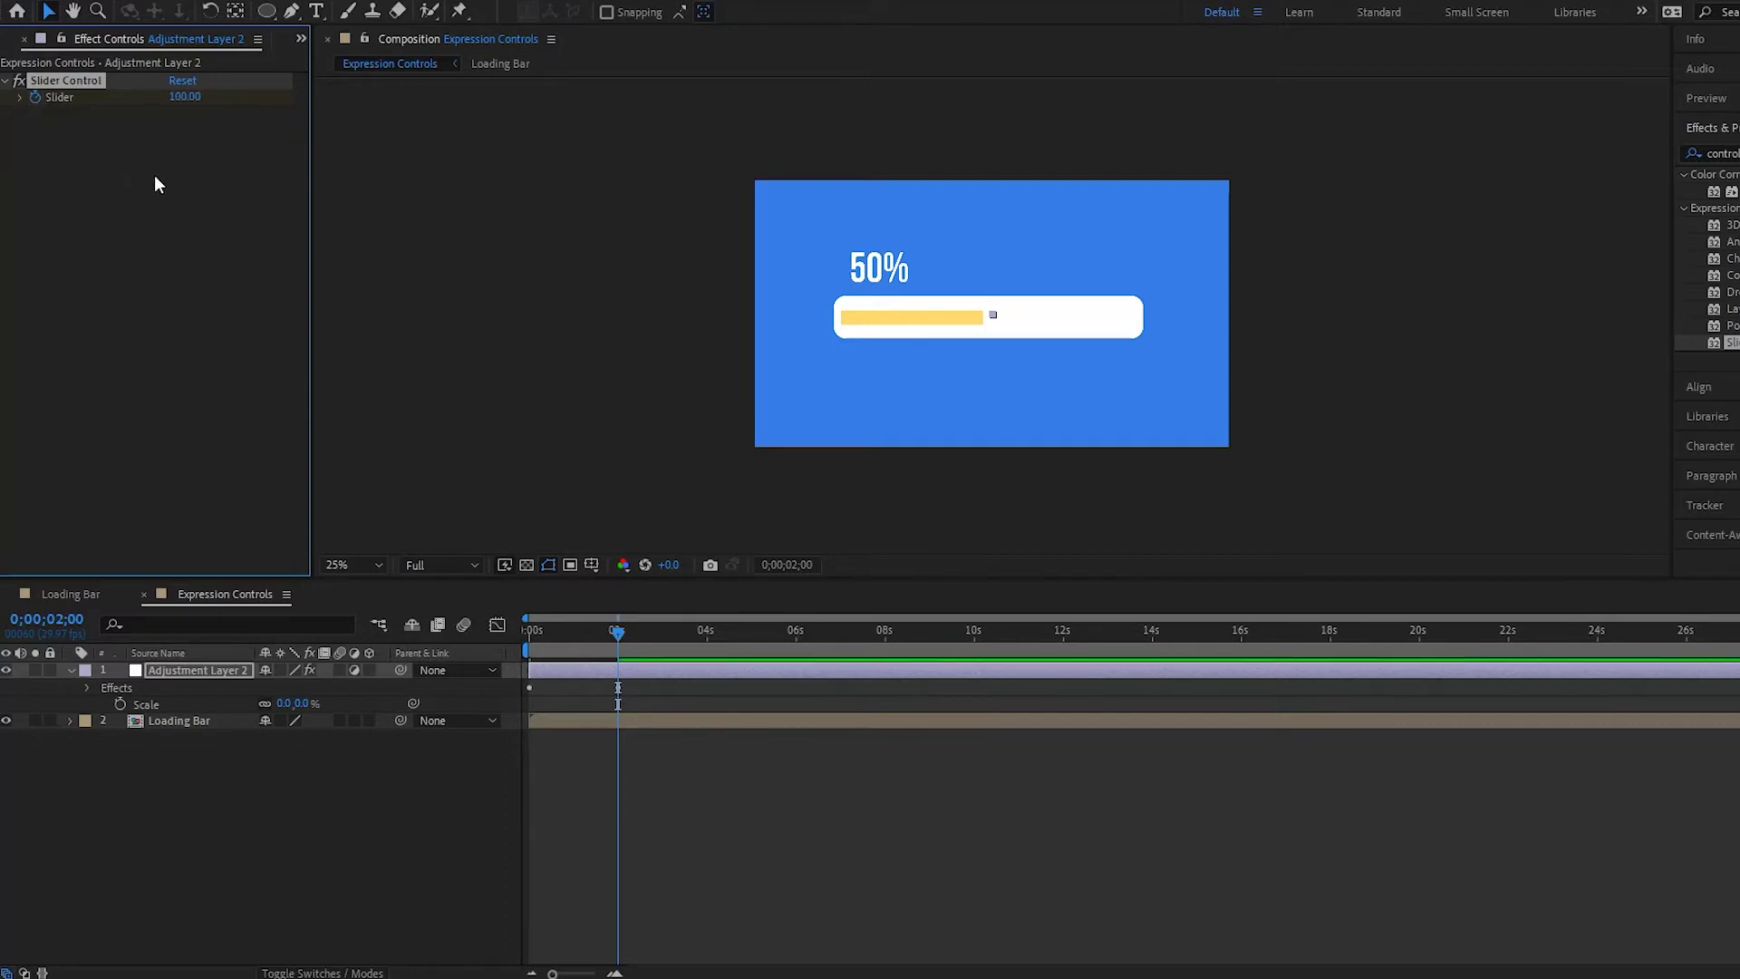
{"action": "left_click_drag", "start_coordinate": [186, 97], "coordinate": [318, 102]}
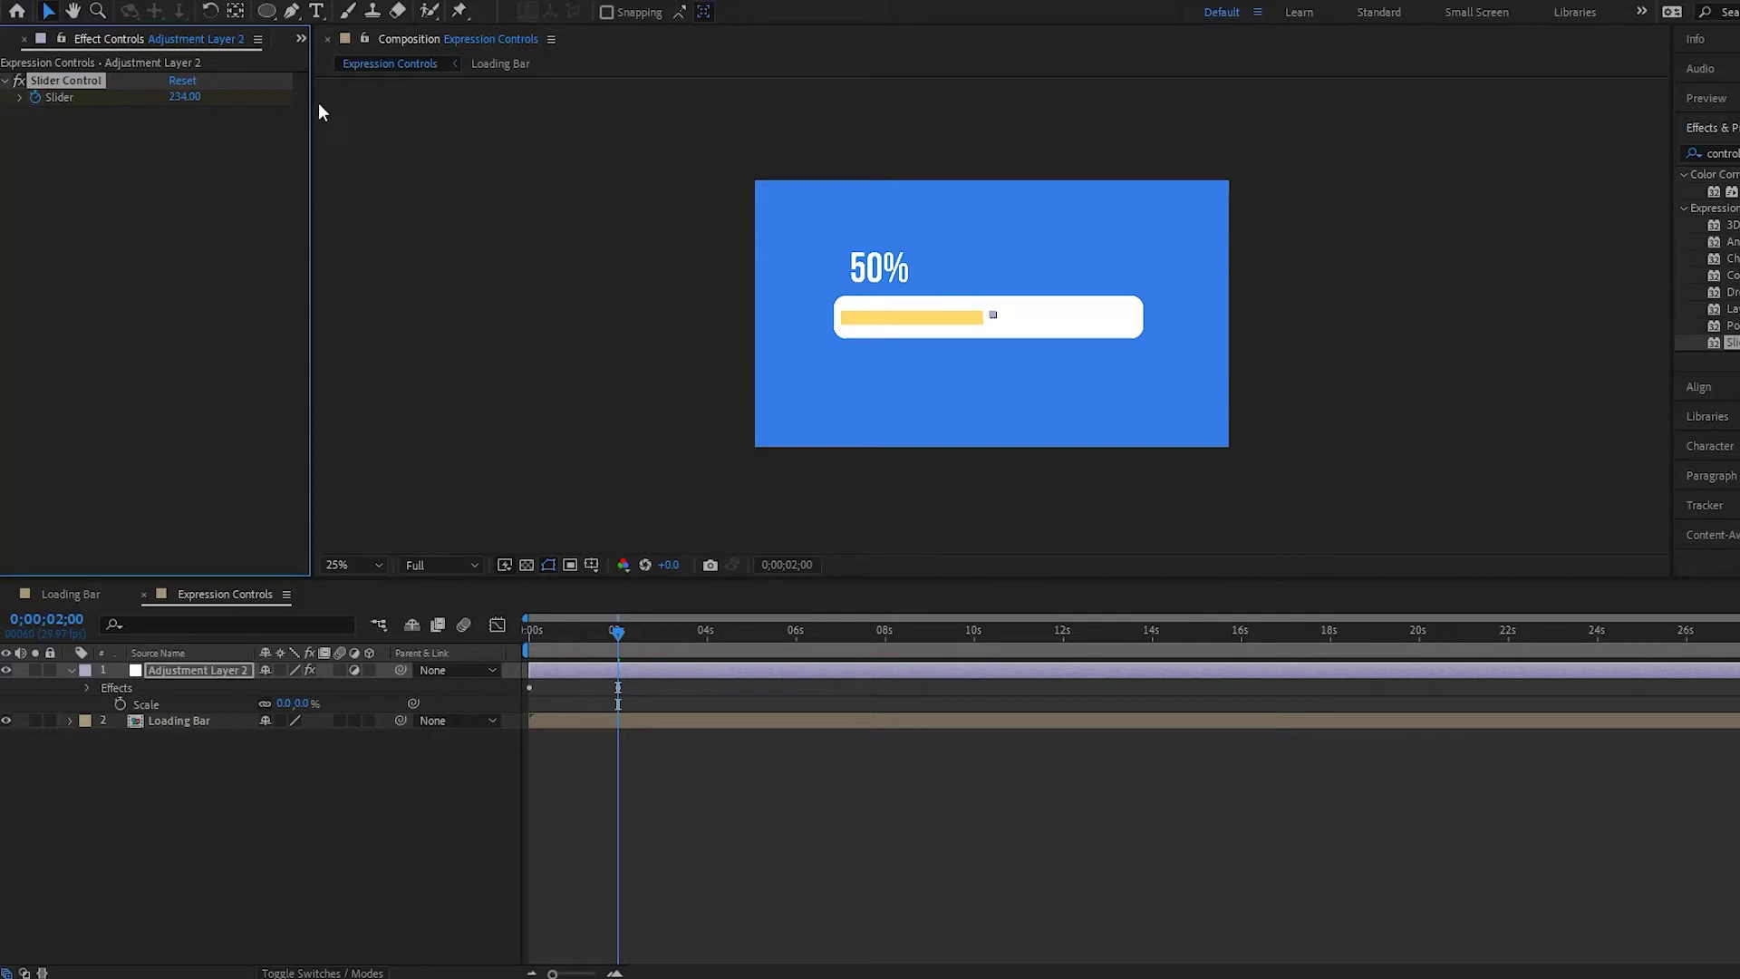
{"action": "left_click", "coordinate": [184, 97]}
{"action": "type", "text": "100"}
{"action": "key", "text": "Return"}
{"action": "left_click", "coordinate": [20, 98]}
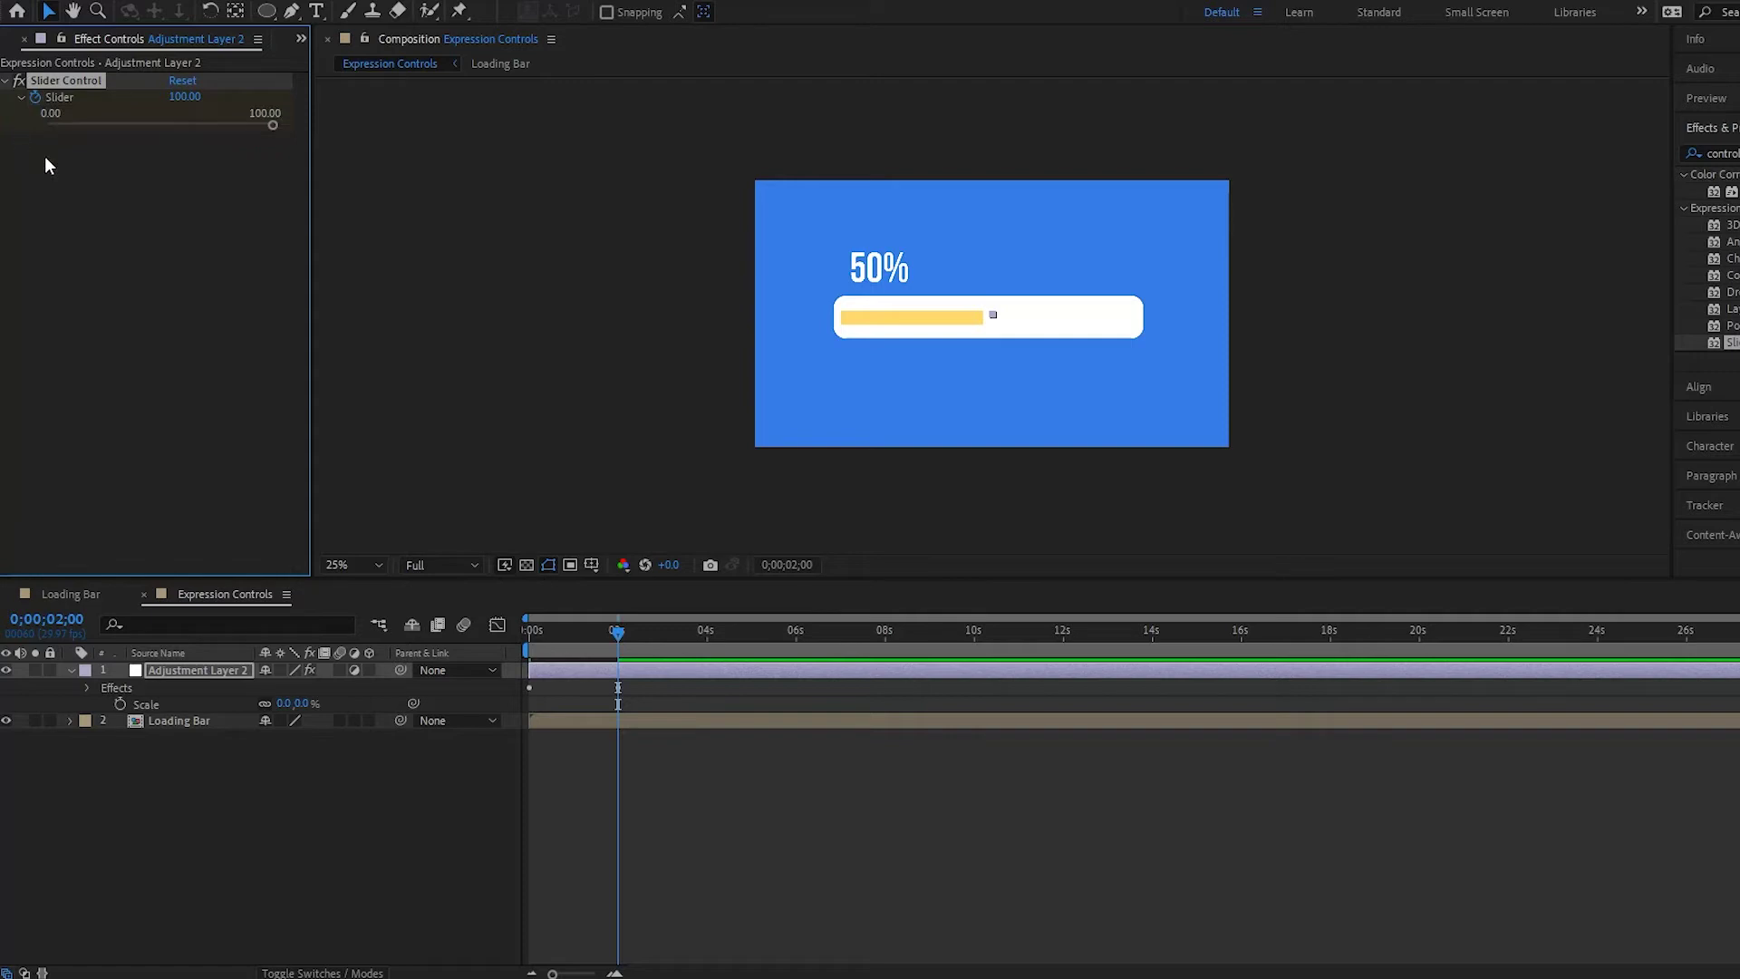
{"action": "mouse_move", "coordinate": [271, 125]}
{"action": "left_mouse_down"}
{"action": "mouse_move", "coordinate": [209, 131]}
{"action": "mouse_move", "coordinate": [276, 131]}
{"action": "left_mouse_up"}
{"action": "left_click", "coordinate": [236, 180]}
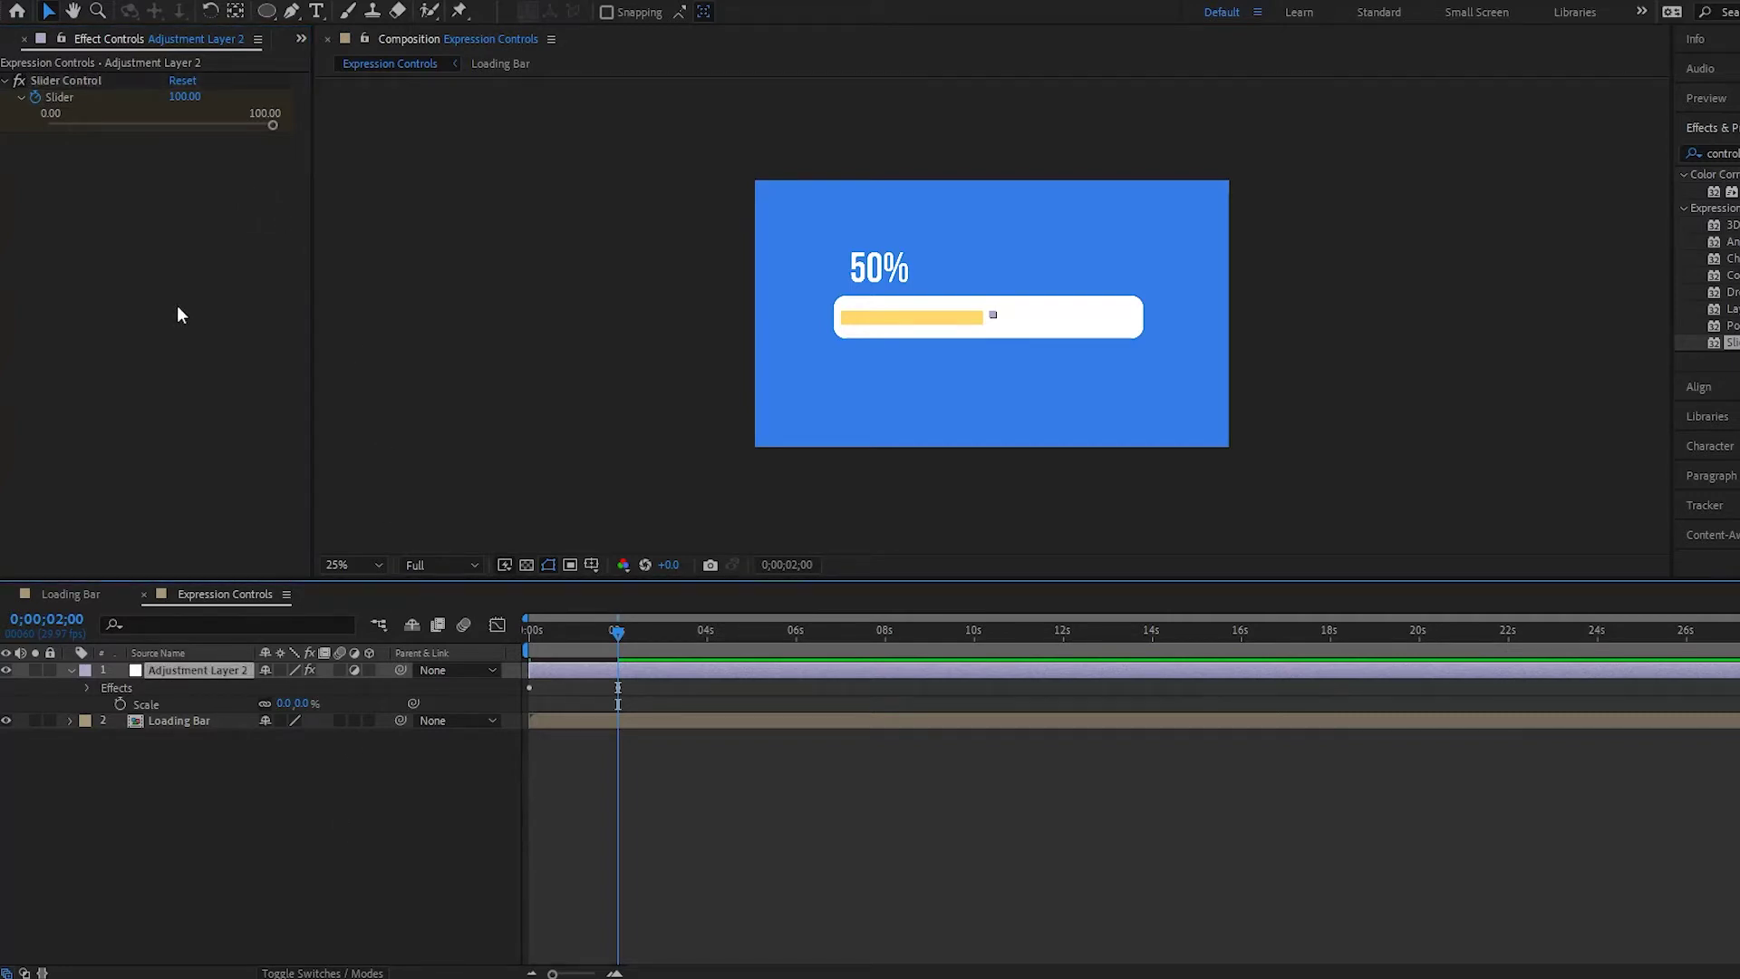
- Lock the effect controls display on the adjustment layer's Slider Control and switch to the Loading Bar composition
{"action": "left_click", "coordinate": [79, 81]}
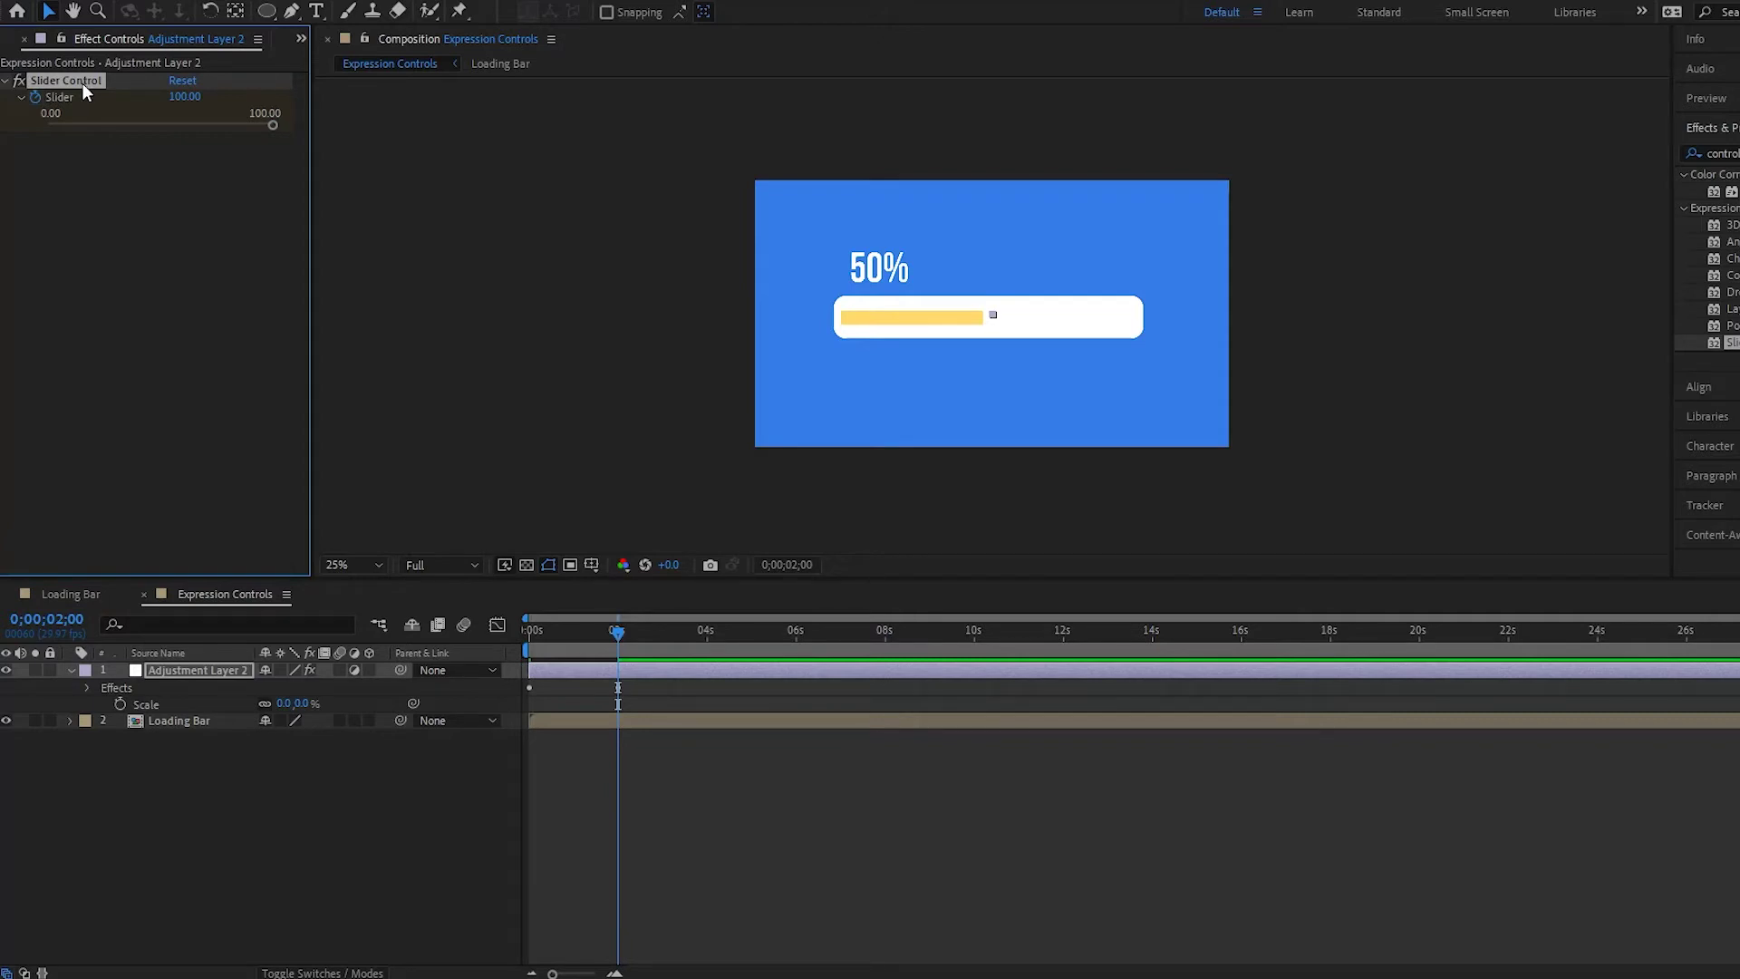
{"action": "left_click", "coordinate": [62, 41]}
{"action": "left_click", "coordinate": [80, 596]}
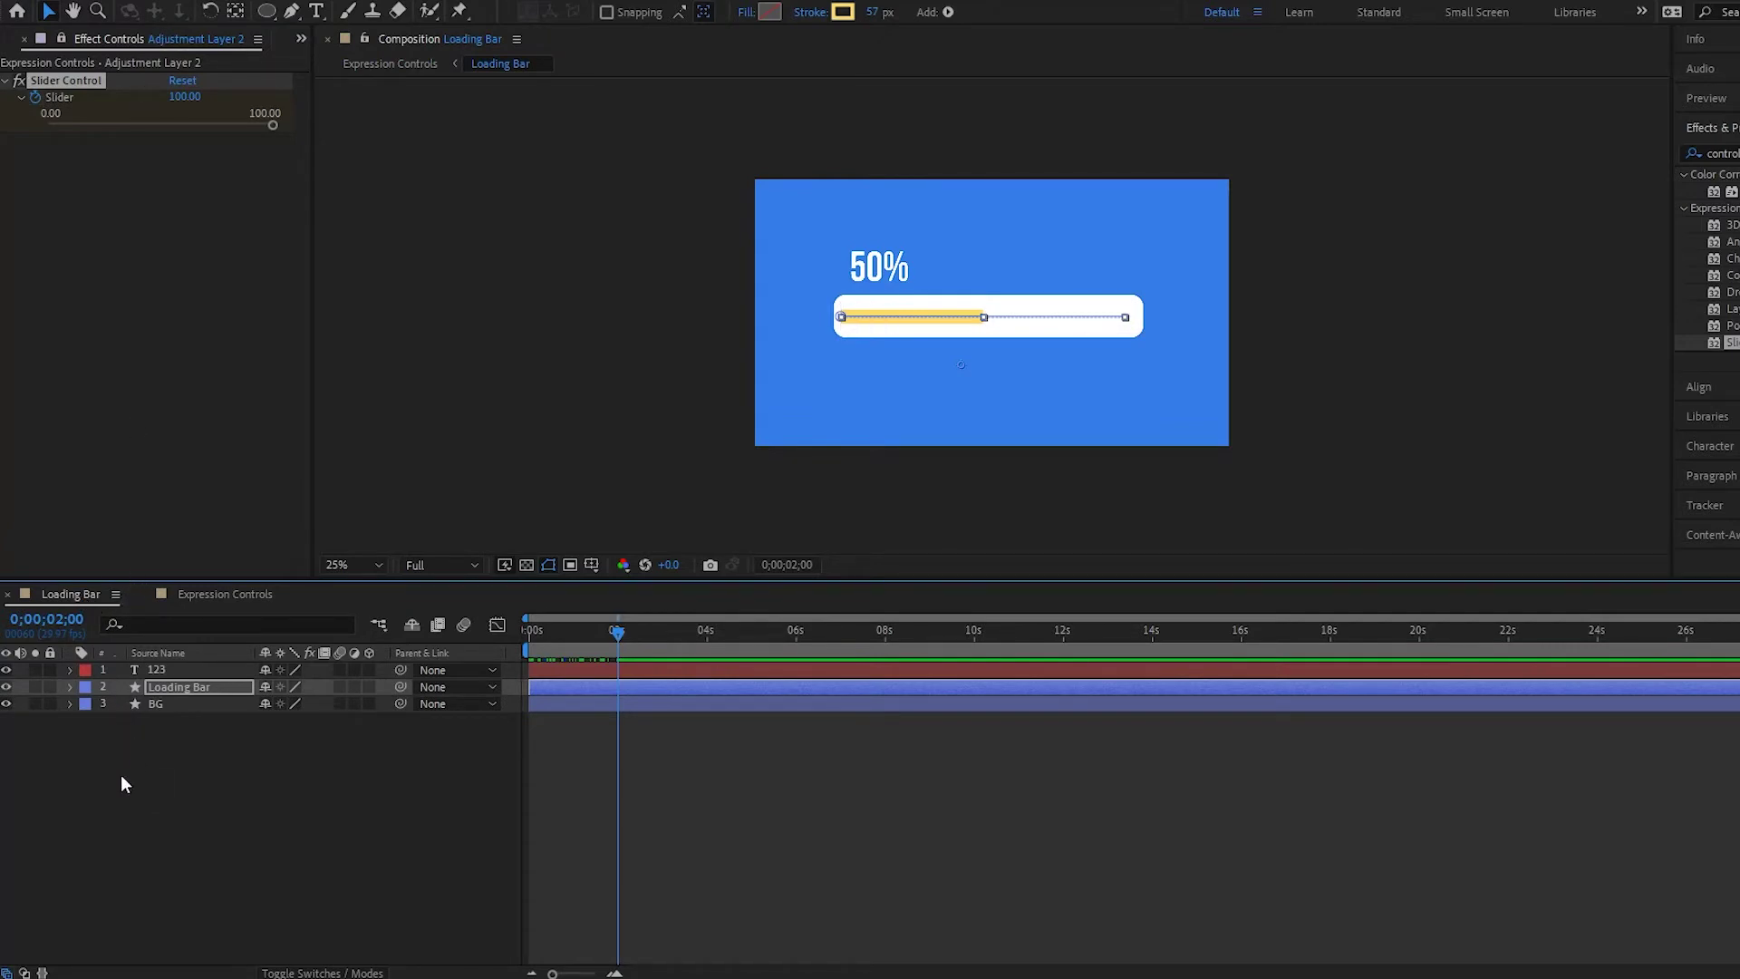
- Link the End property of Trim Paths 1 on the Loading Bar shape layer to the adjustment layer's Slider
{"action": "left_click", "coordinate": [67, 689]}
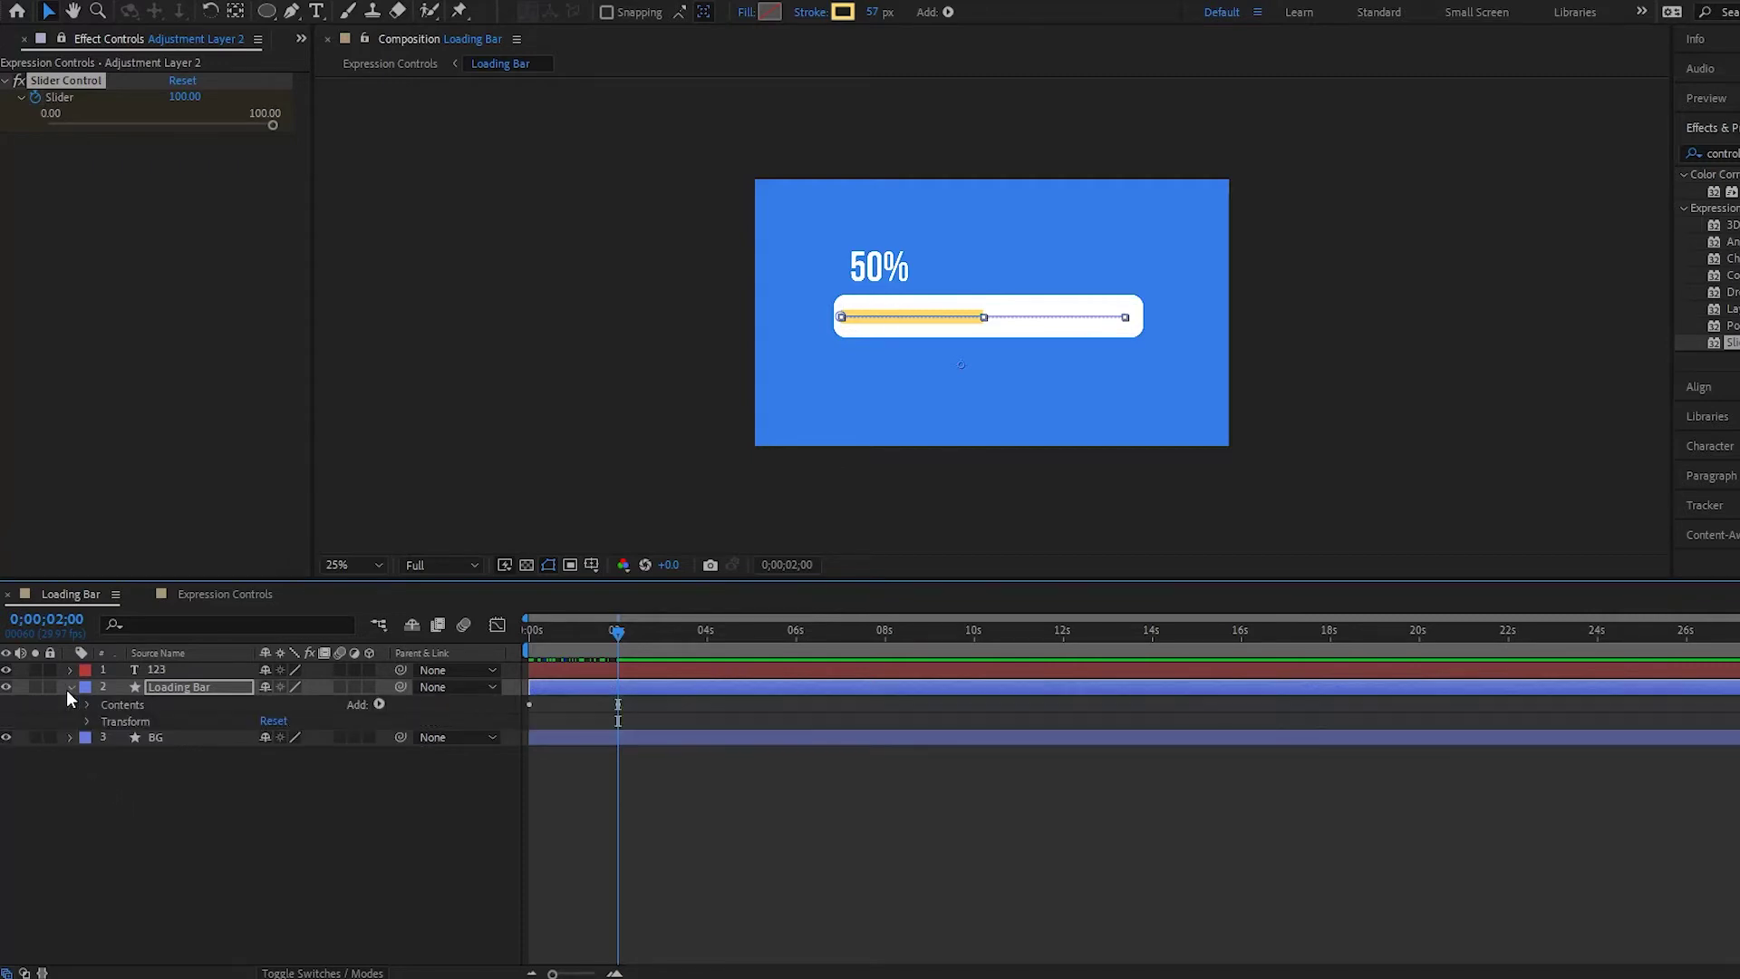
{"action": "left_click", "coordinate": [86, 707]}
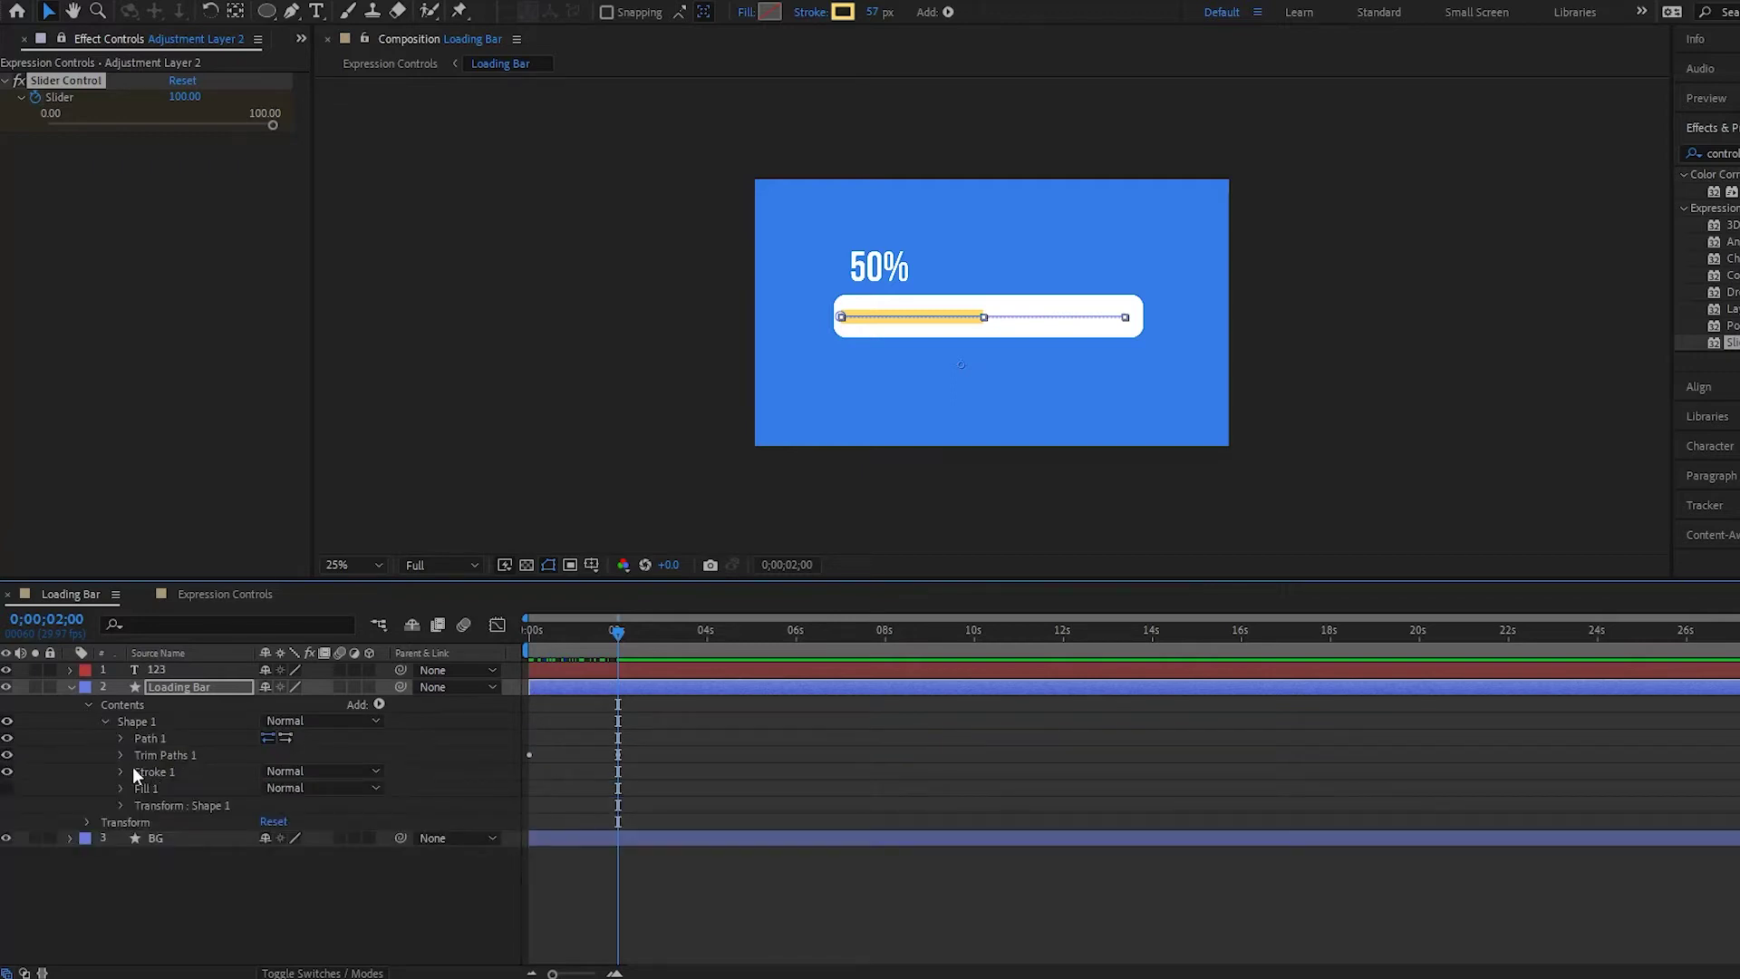
{"action": "left_click", "coordinate": [122, 755]}
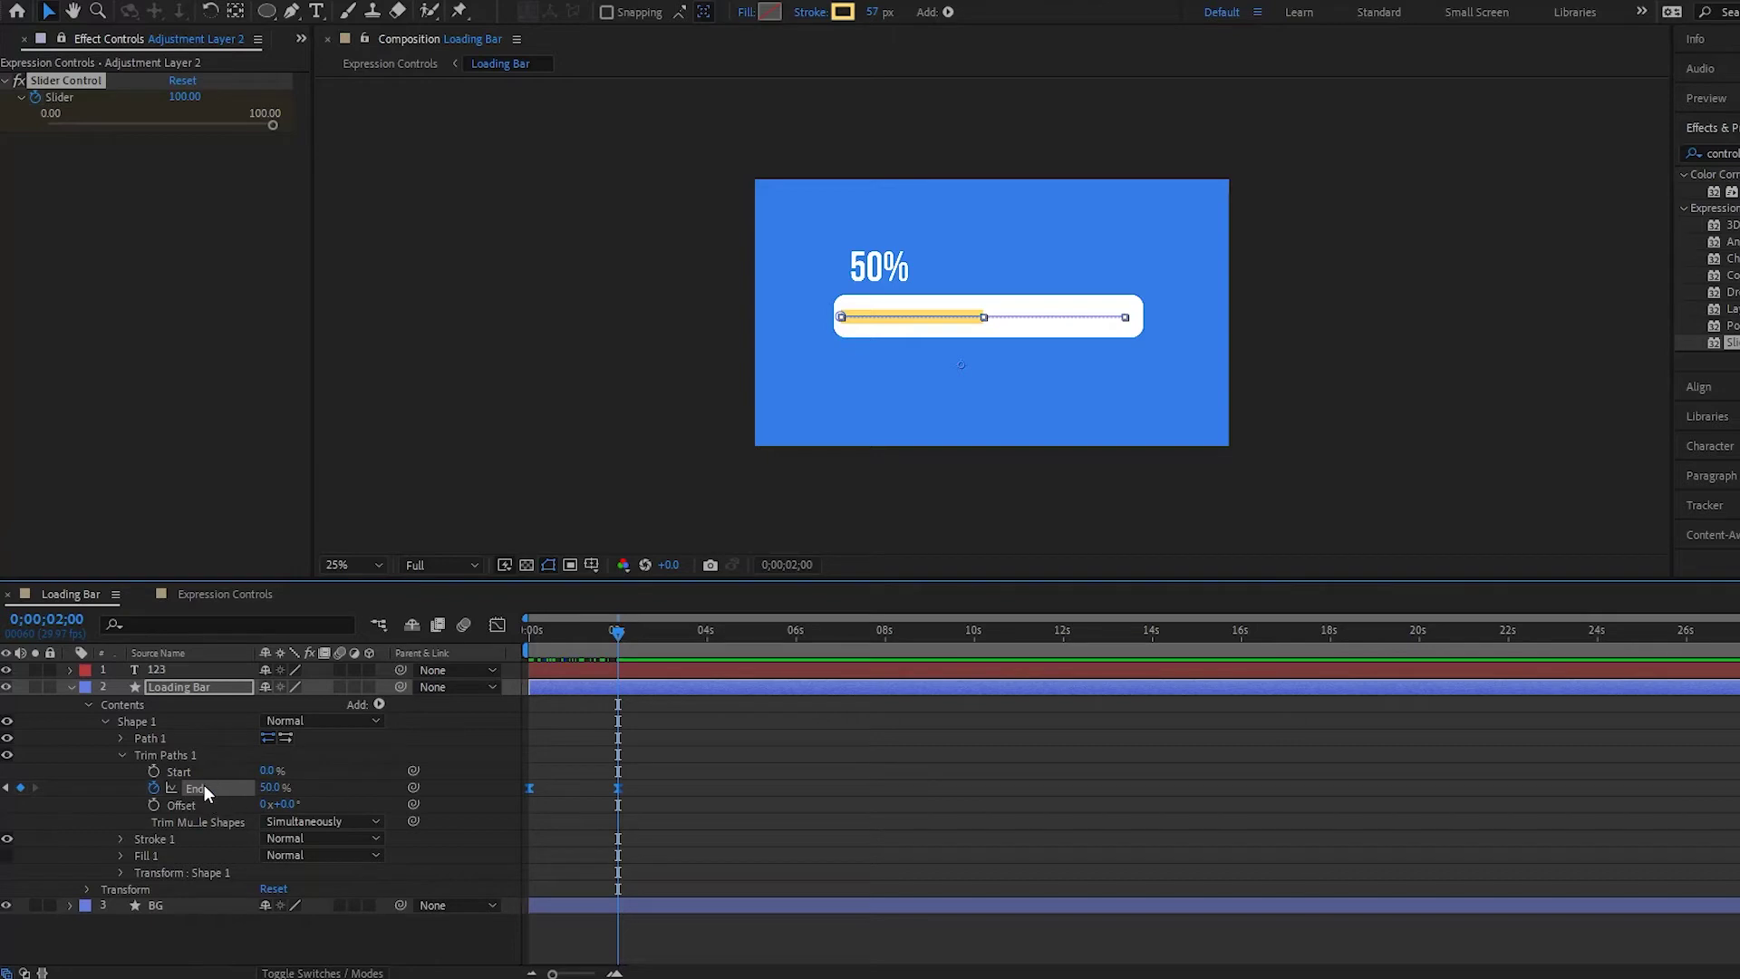
{"action": "left_click_drag", "start_coordinate": [413, 786], "coordinate": [62, 98]}
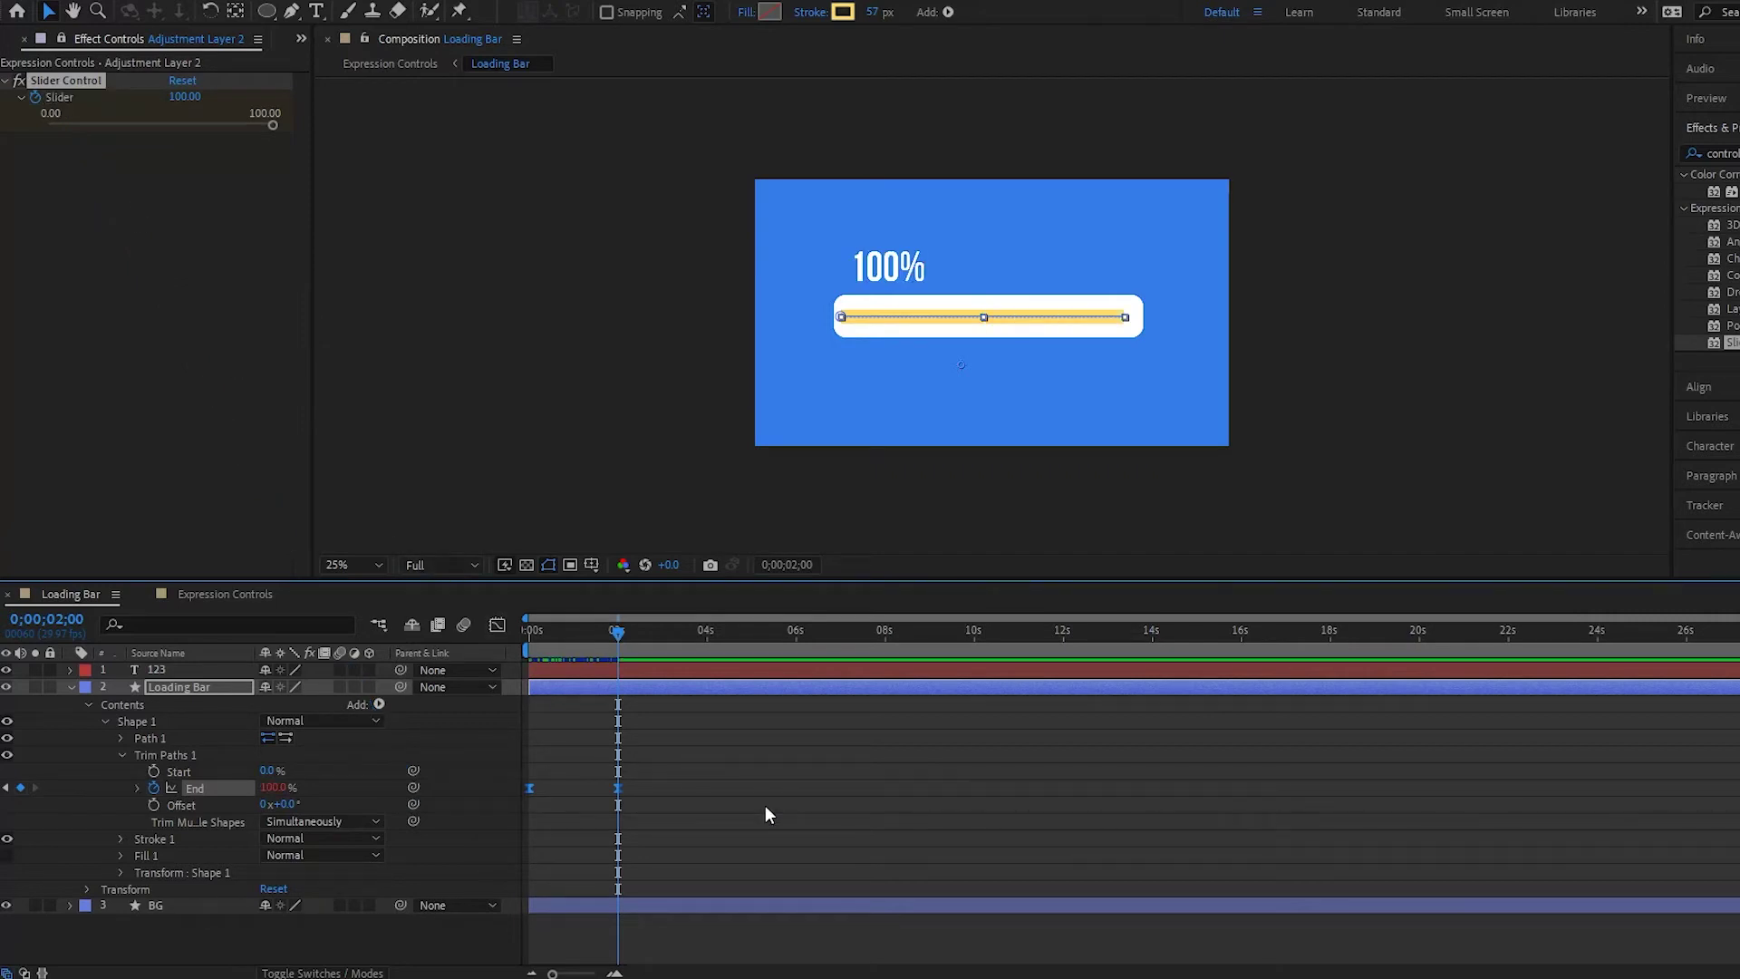
- Preview the Loading Bar animation and return the current time to 2 seconds
{"action": "key", "text": "space"}
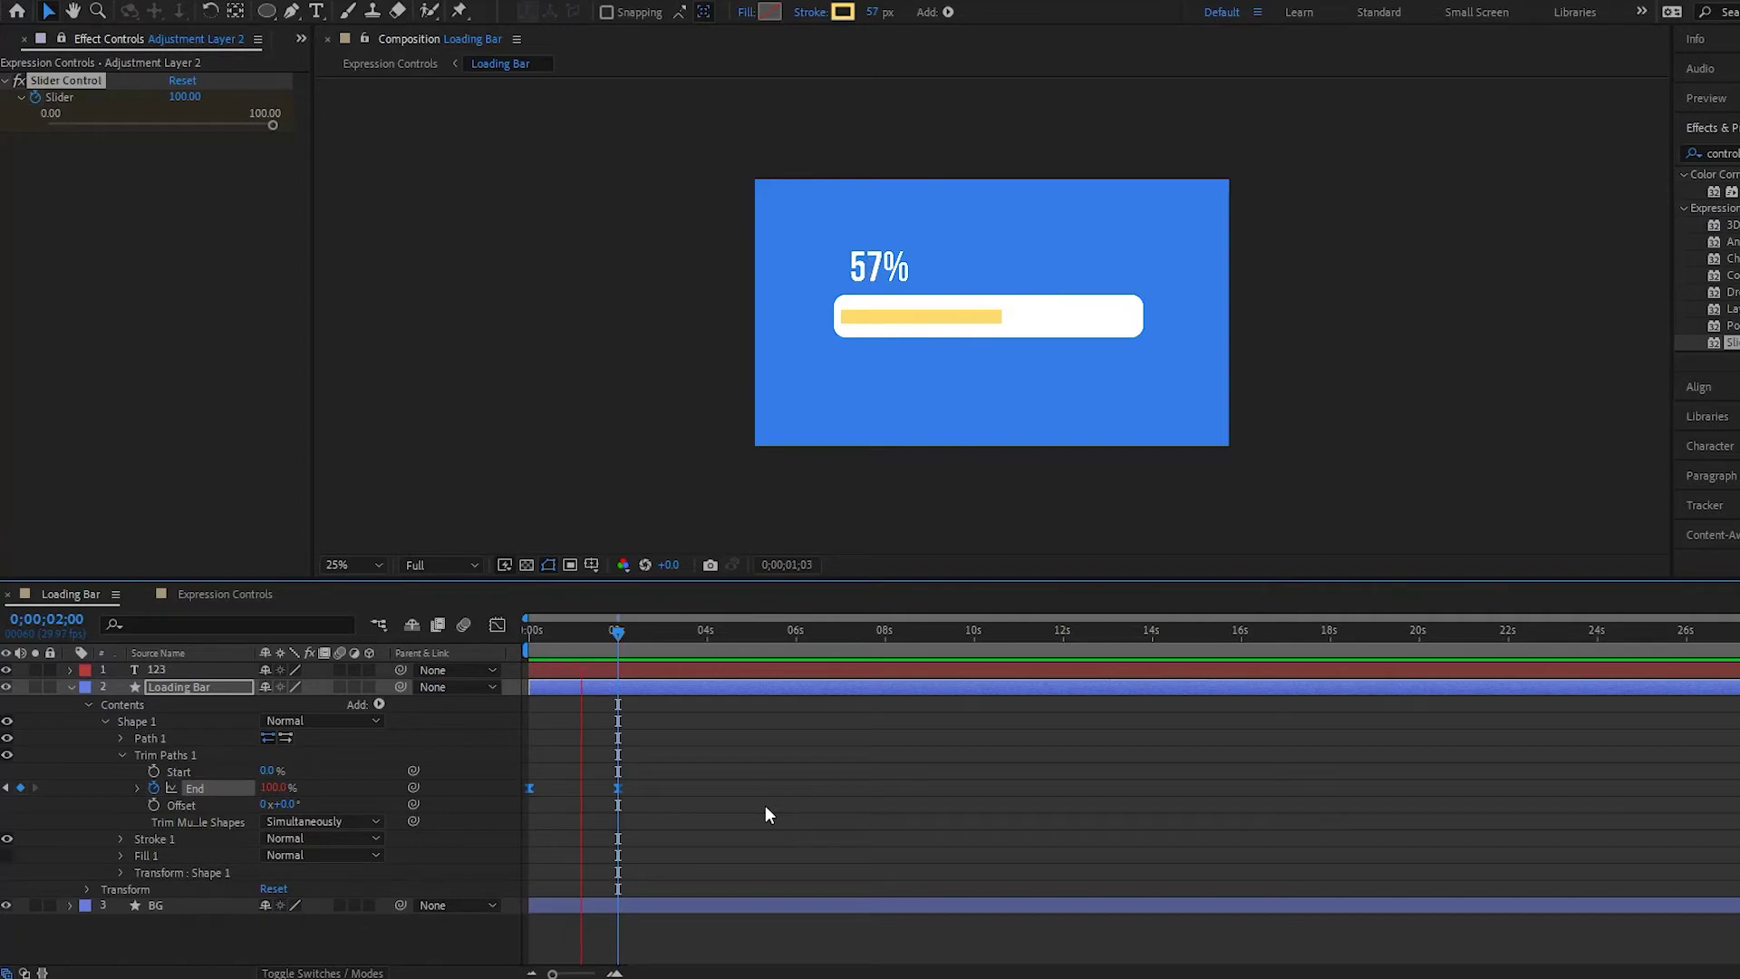
{"action": "key", "text": "space"}
{"action": "left_click", "coordinate": [619, 629]}
- In Expression Controls, lower the Slider's 2-second keyframe to about 70.48 and preview the animation
{"action": "left_click", "coordinate": [256, 598]}
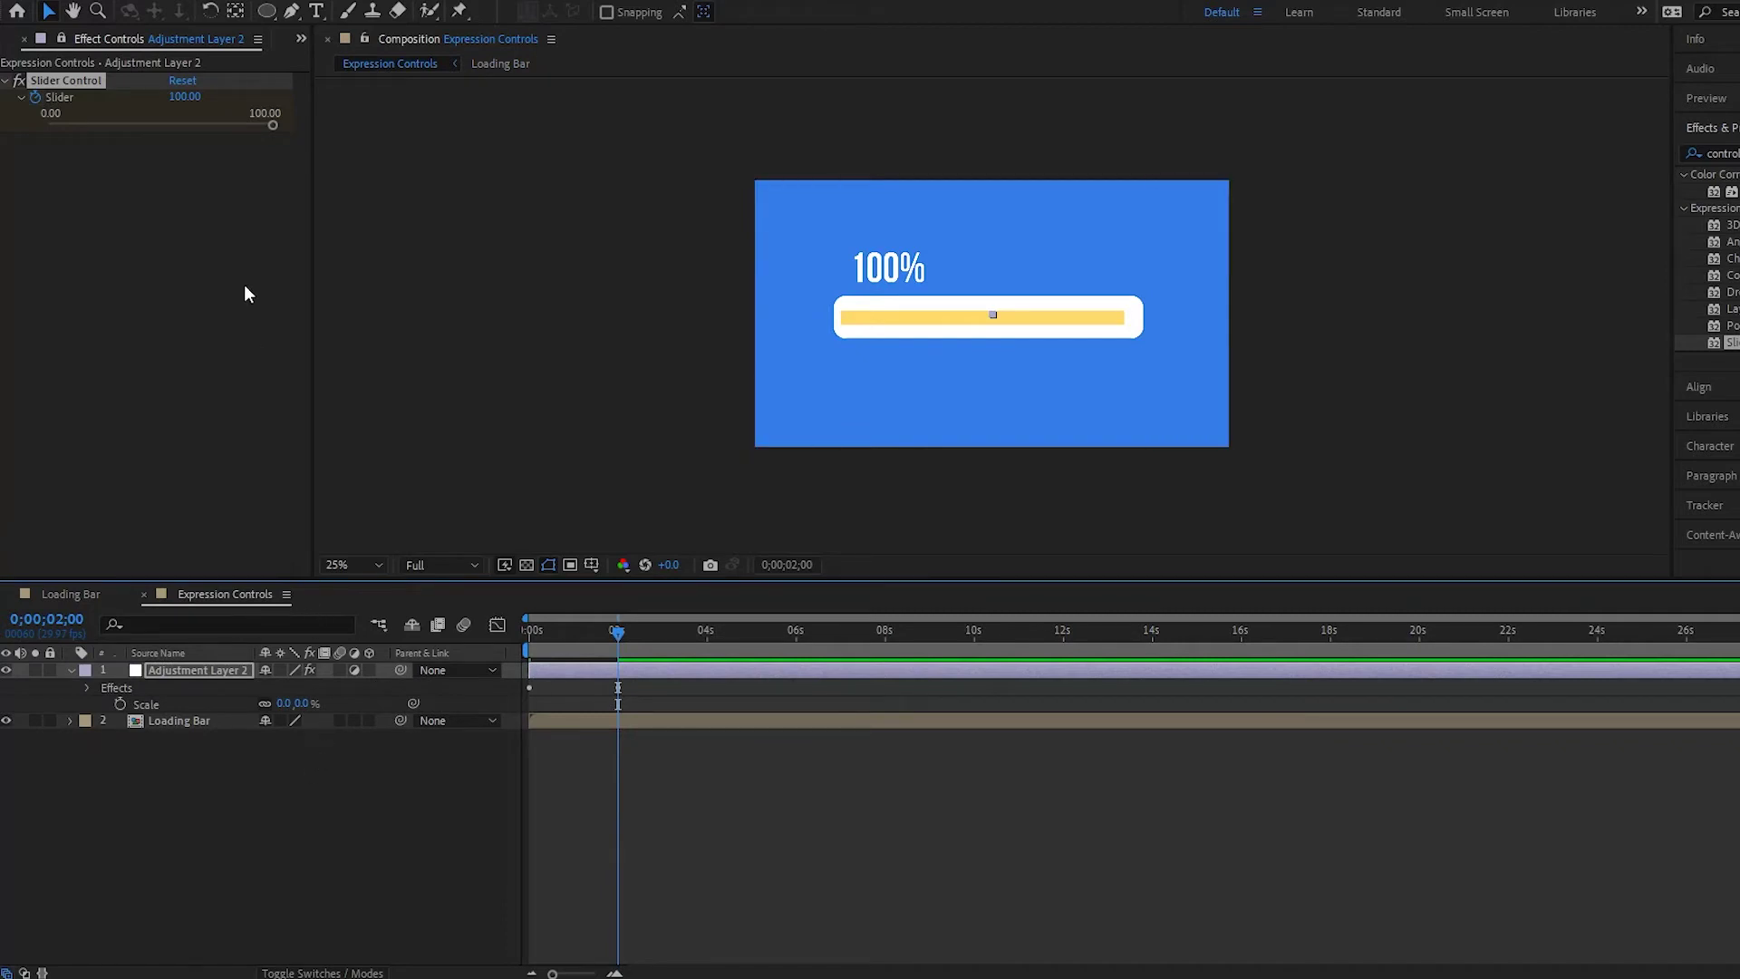
{"action": "left_click", "coordinate": [87, 688]}
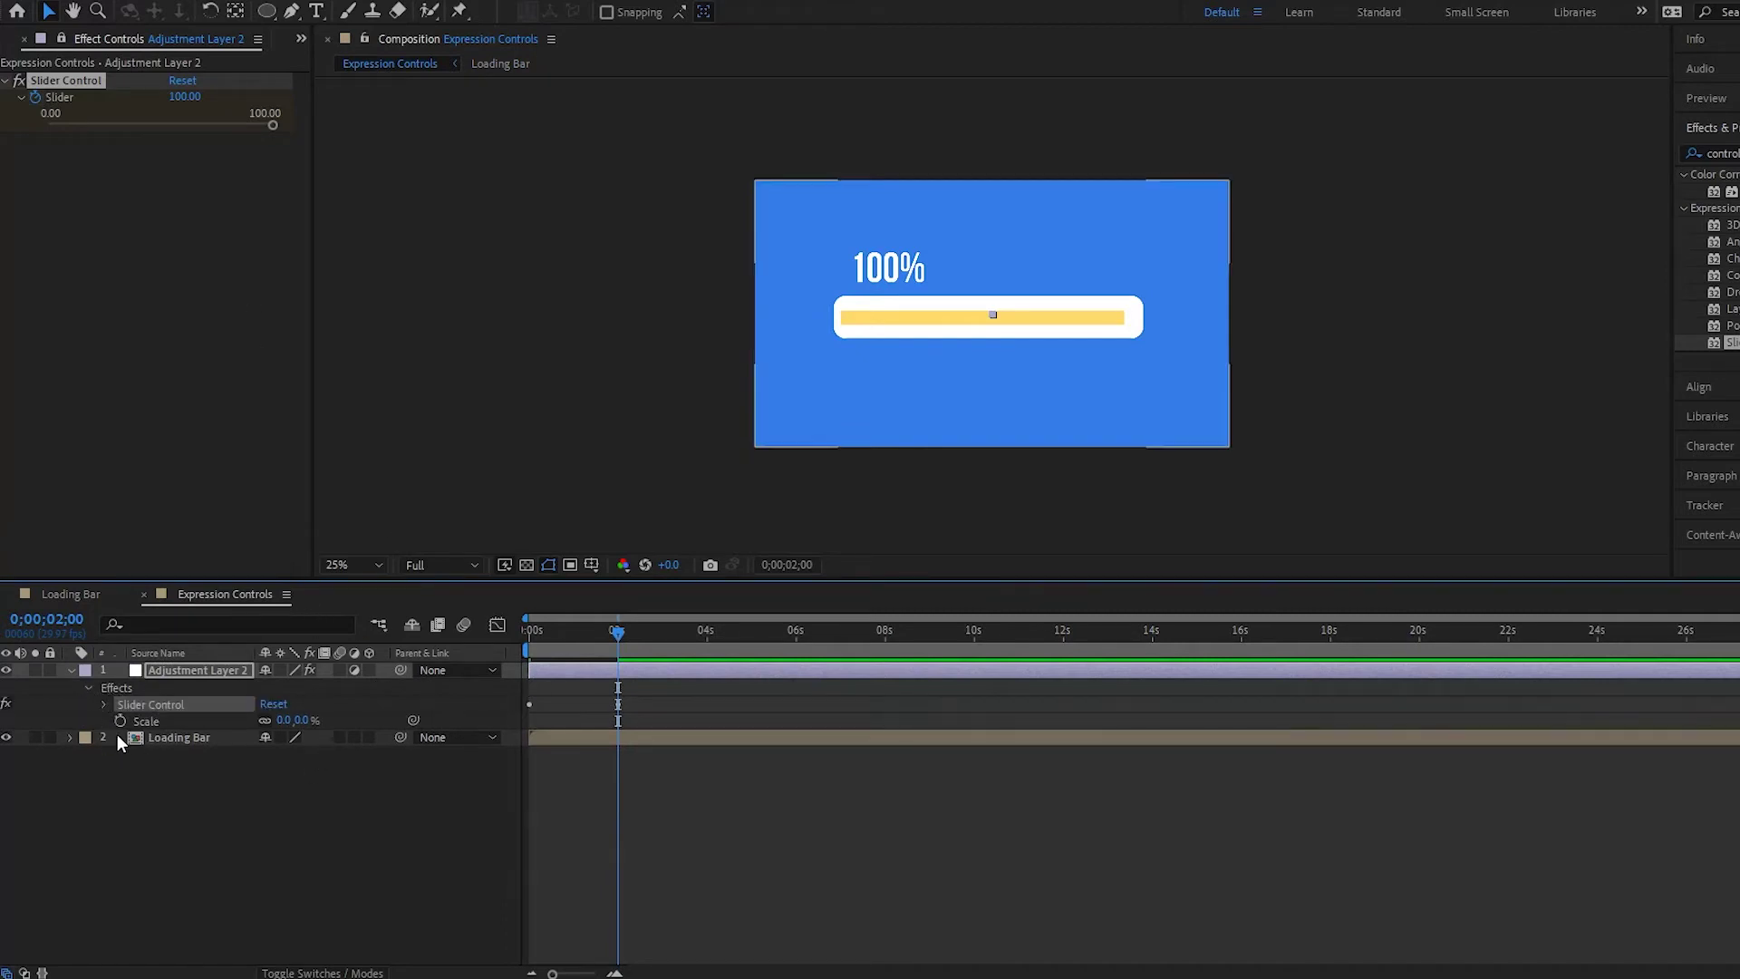
{"action": "left_click", "coordinate": [104, 704]}
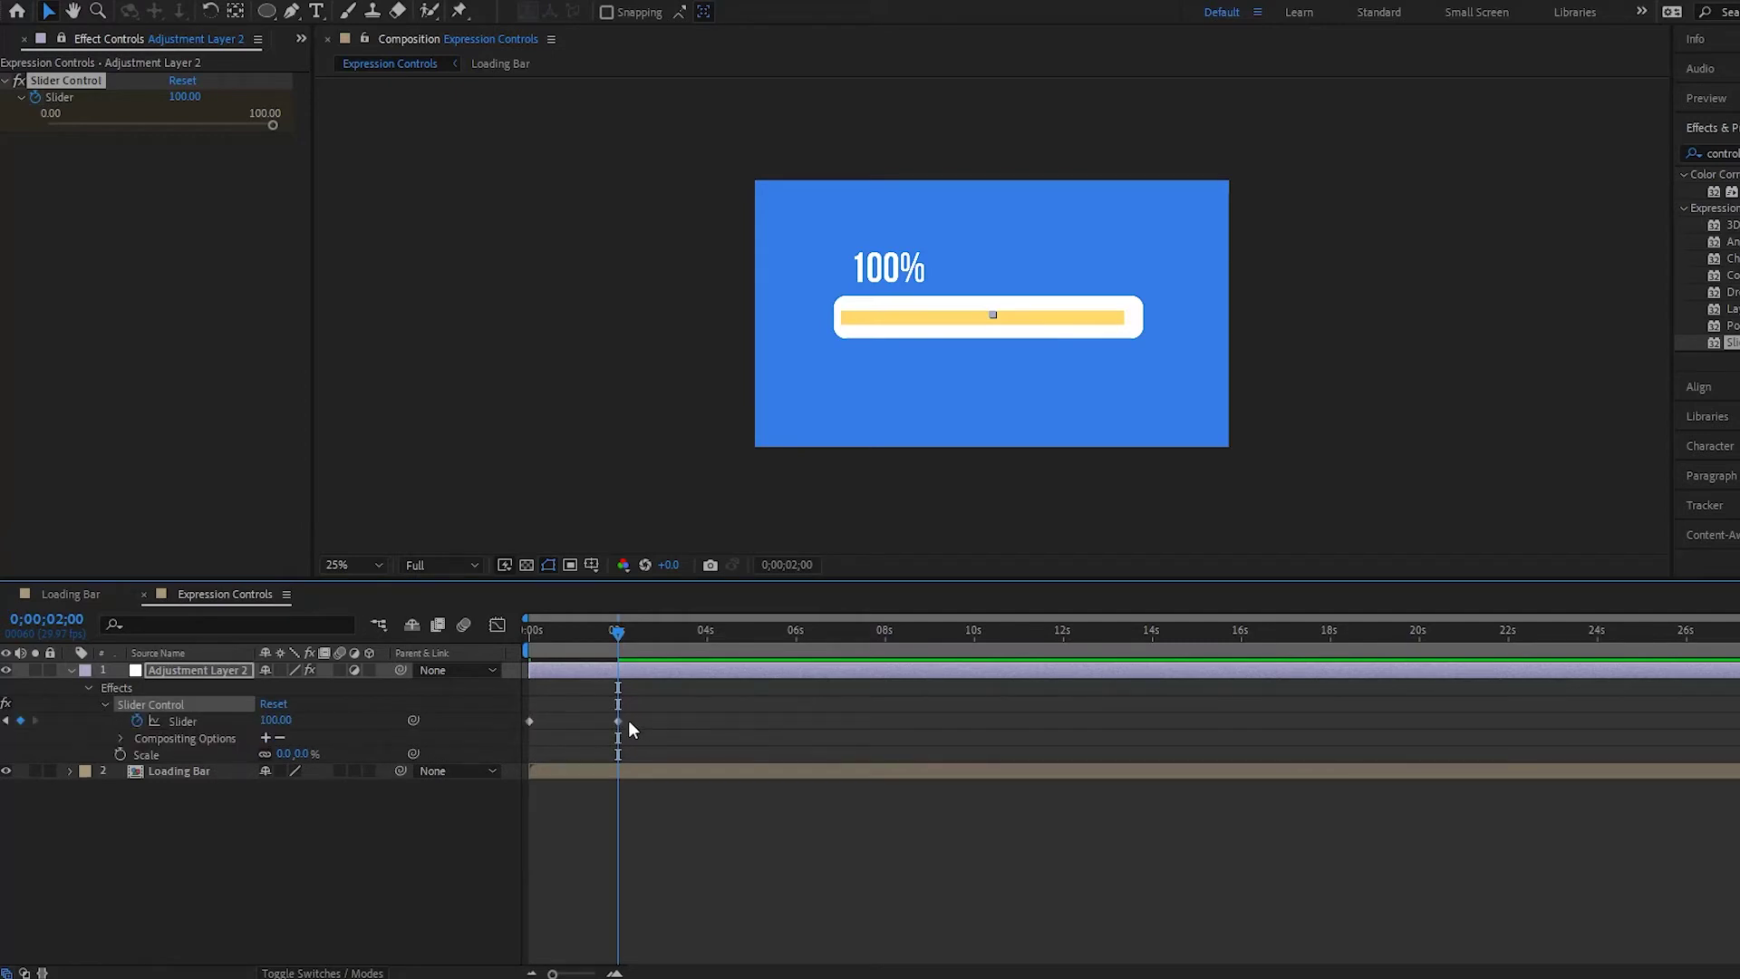
{"action": "left_click_drag", "start_coordinate": [270, 125], "coordinate": [207, 133]}
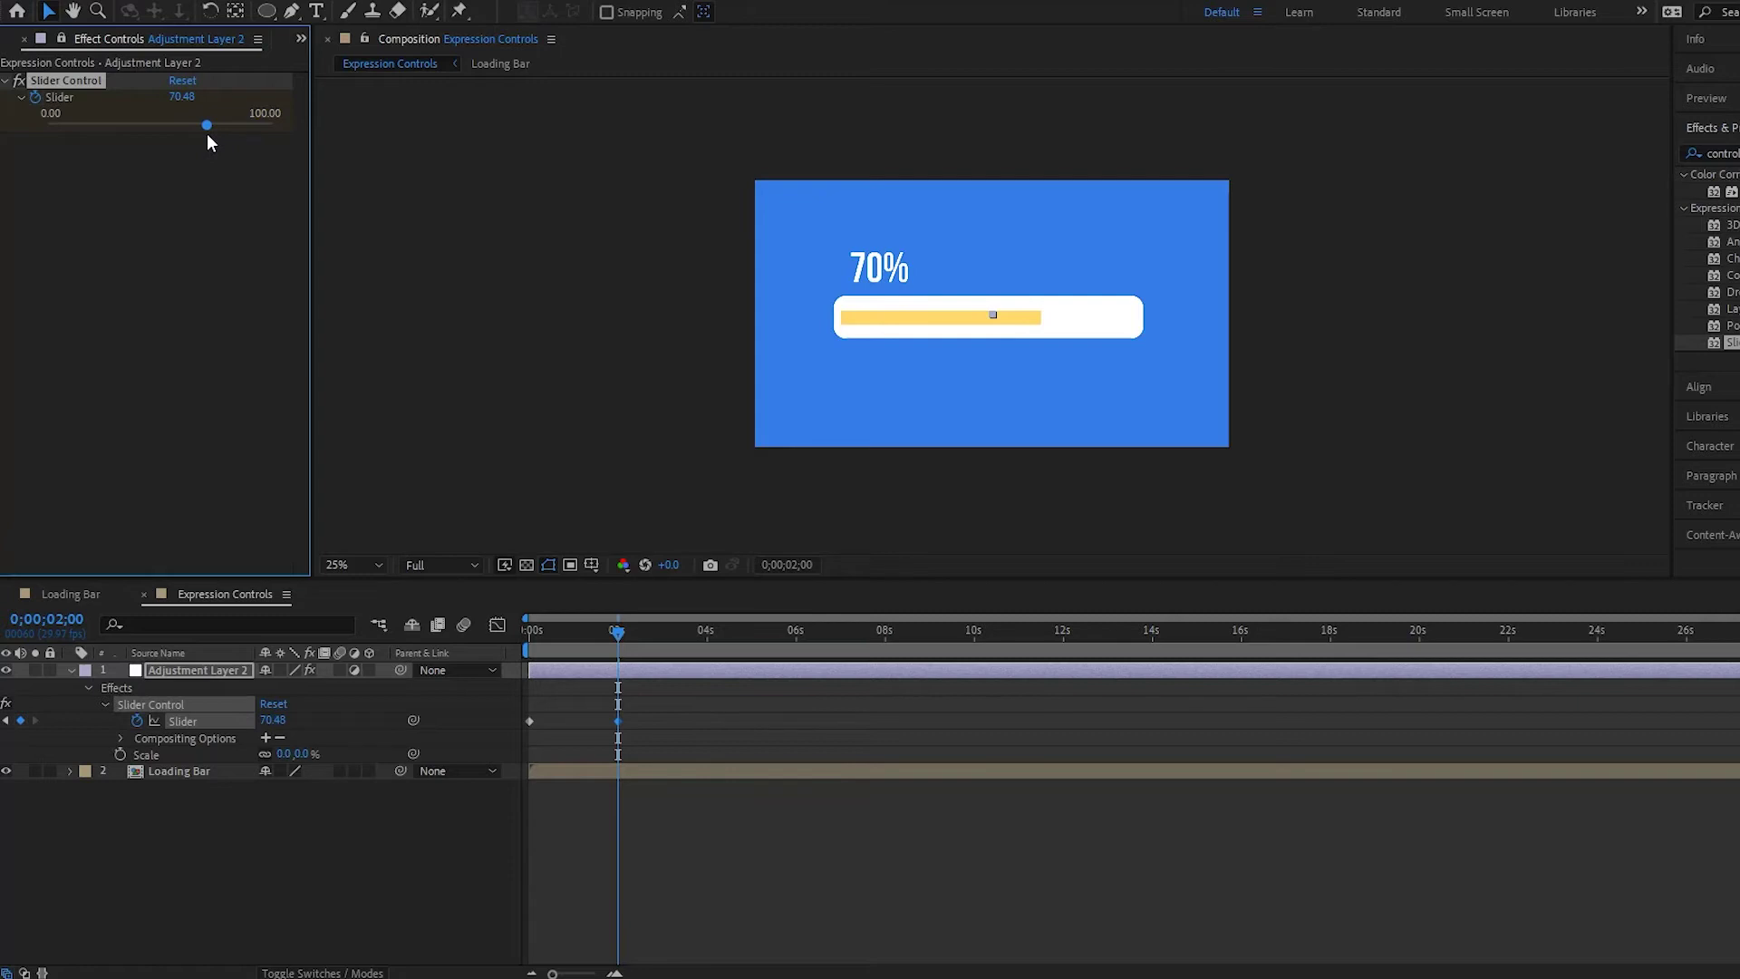
{"action": "key", "text": "space"}
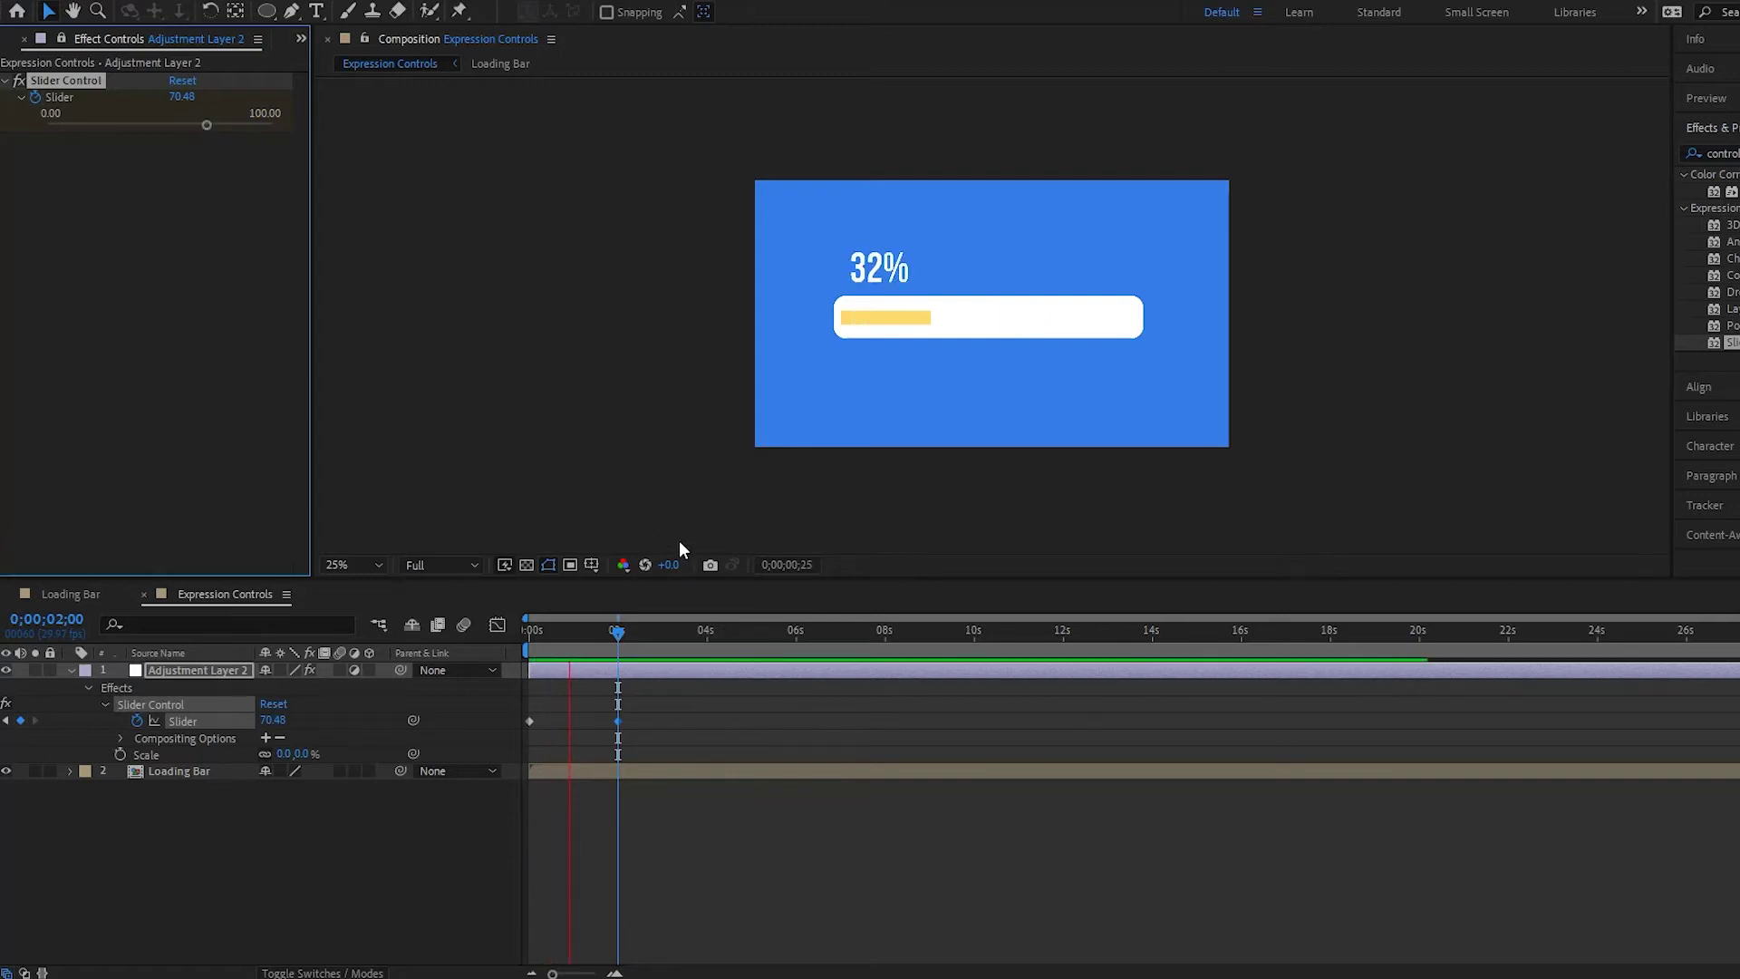
{"action": "key", "text": "space"}
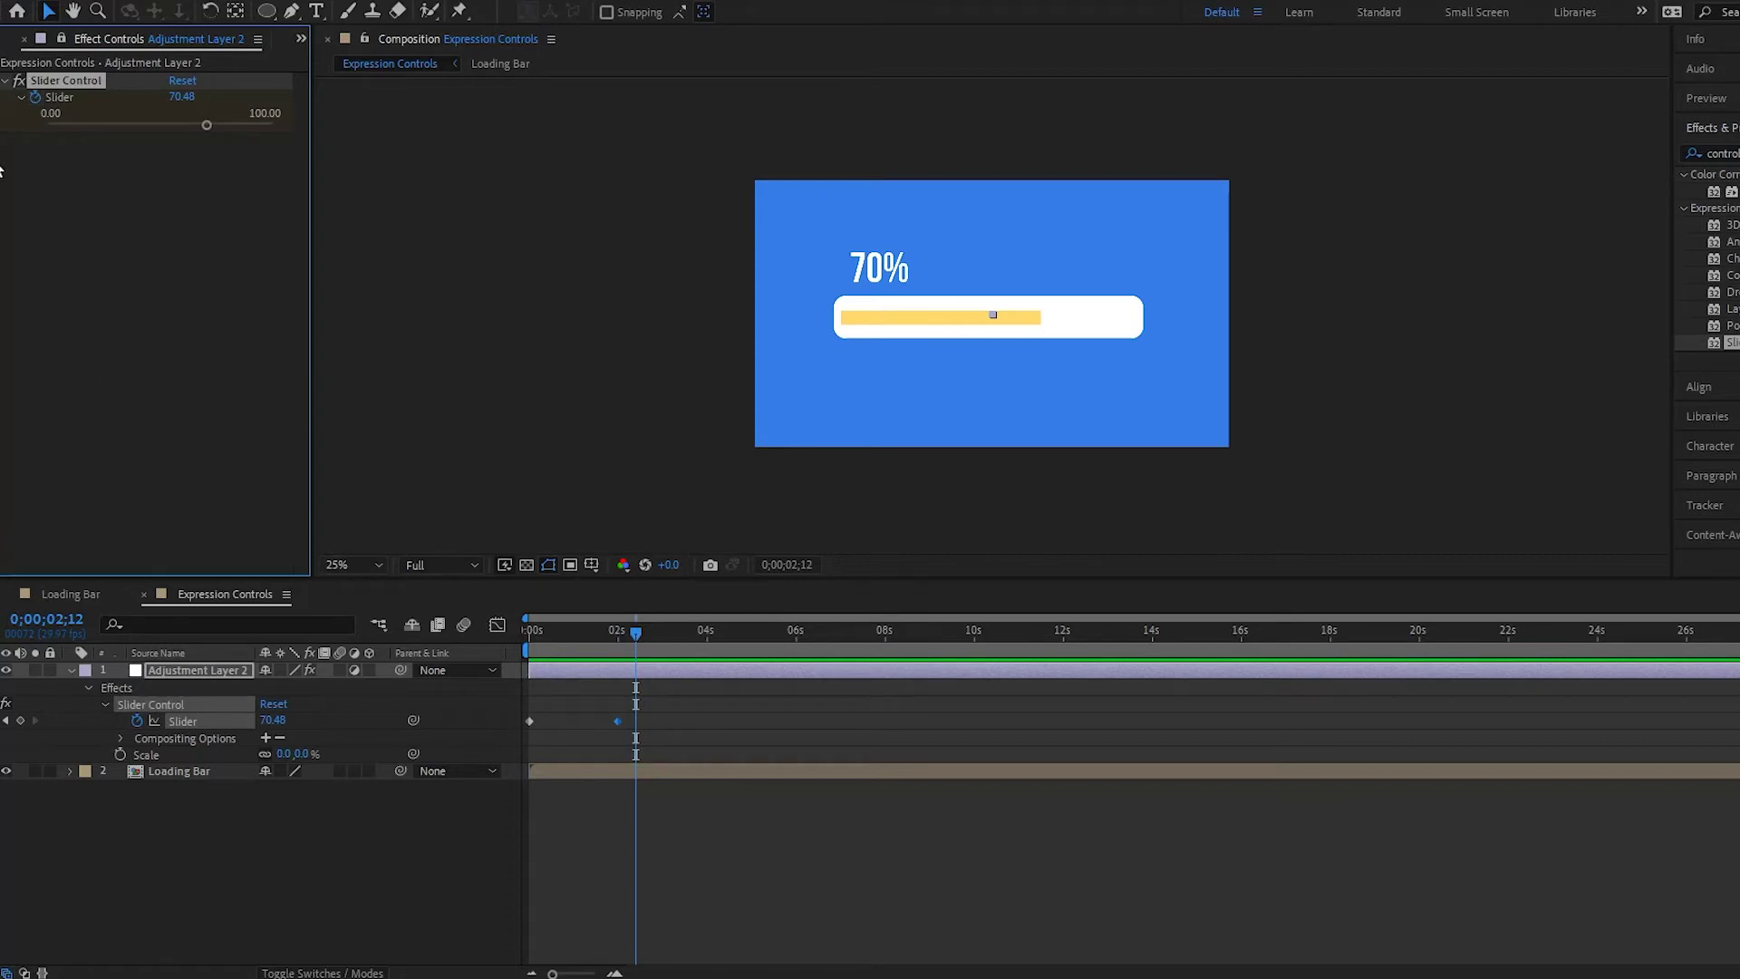
- Reveal the expression on the Loading Bar shape layer's End property and examine how it references the slider
{"action": "left_click", "coordinate": [98, 628]}
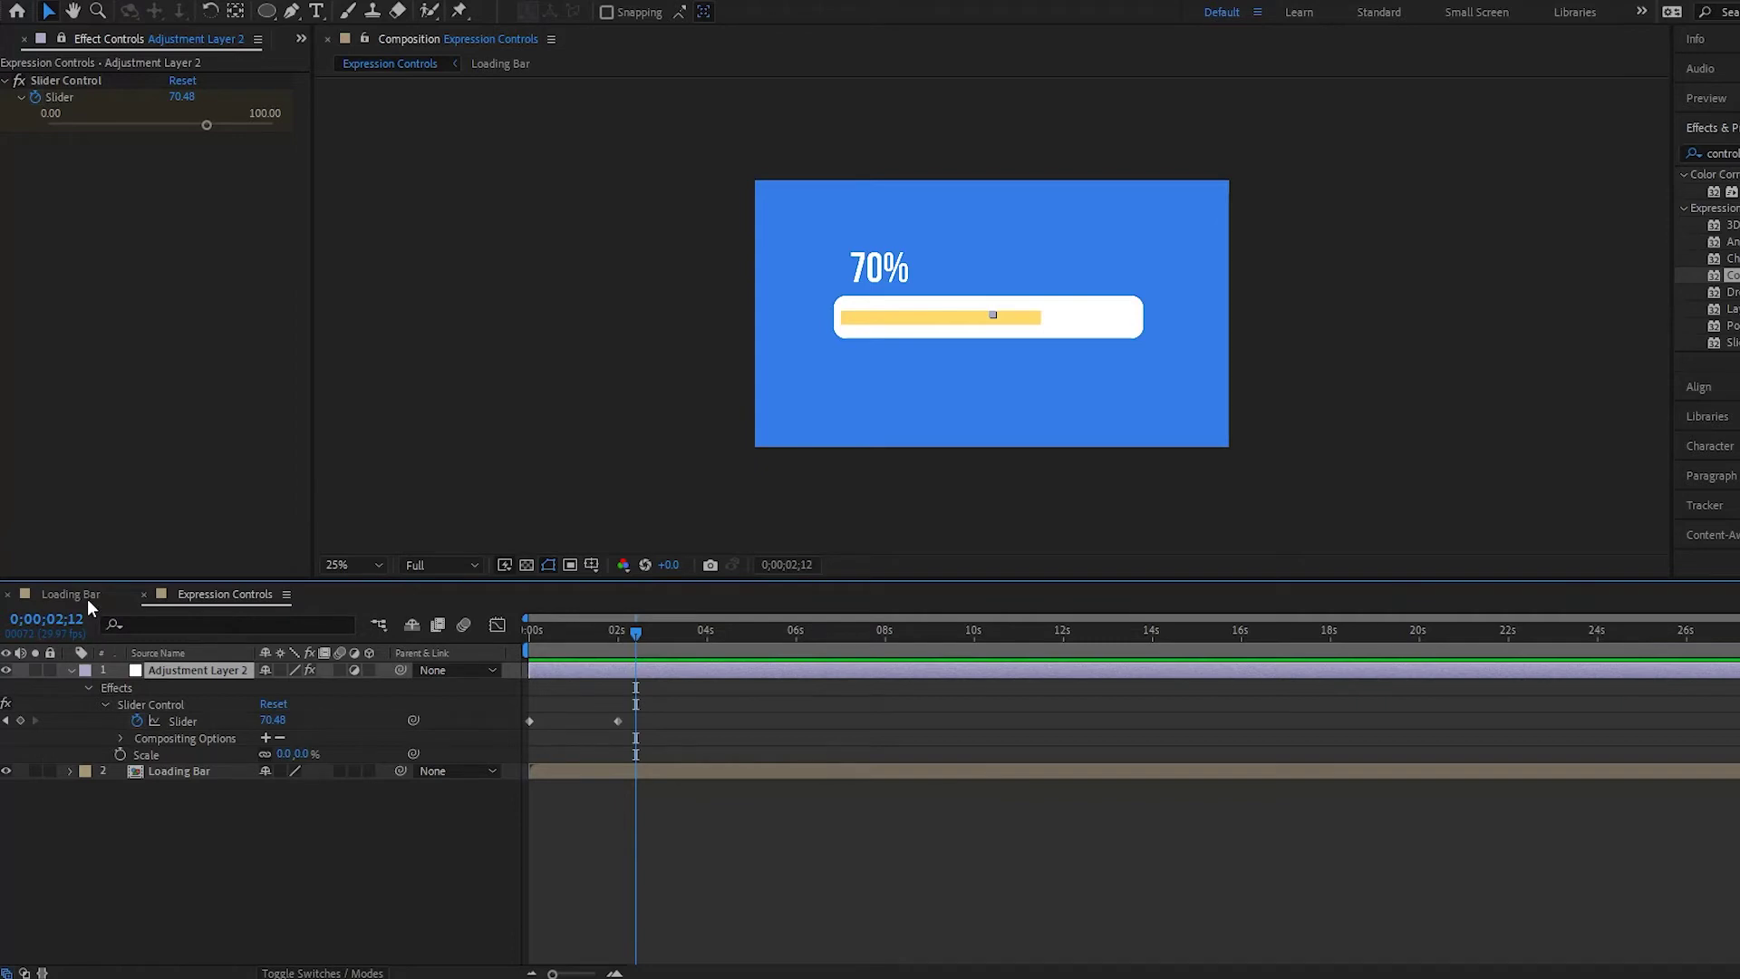
{"action": "left_click", "coordinate": [87, 599]}
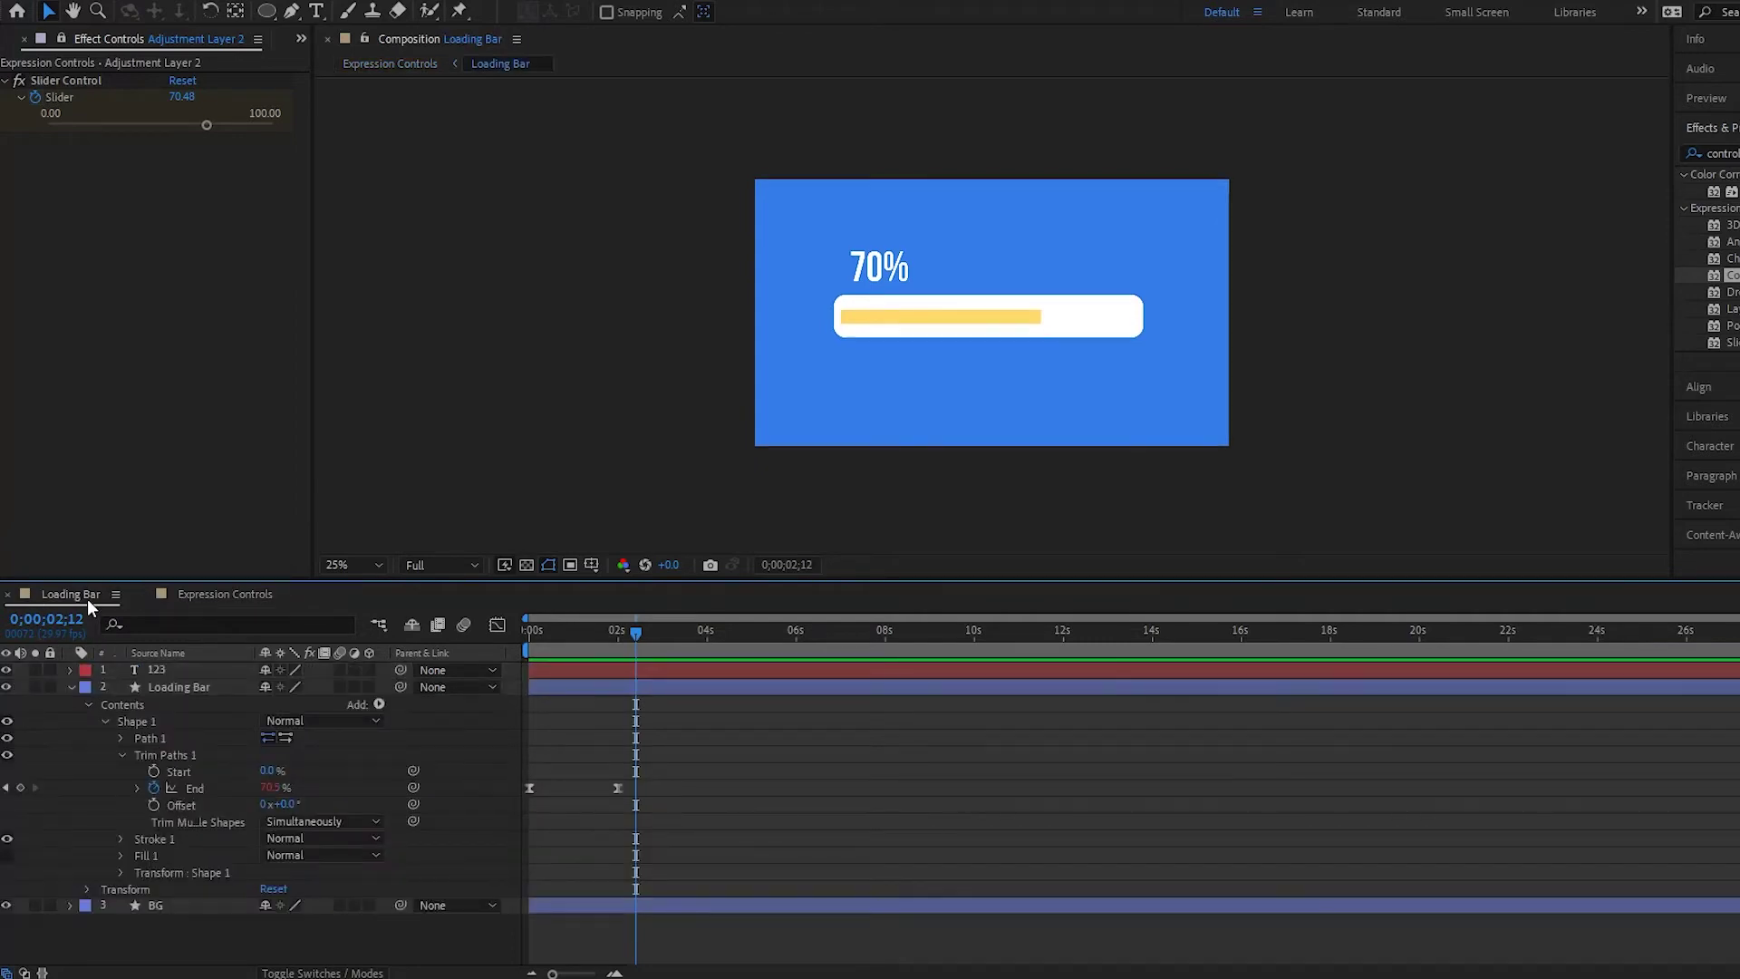
{"action": "left_click", "coordinate": [134, 792]}
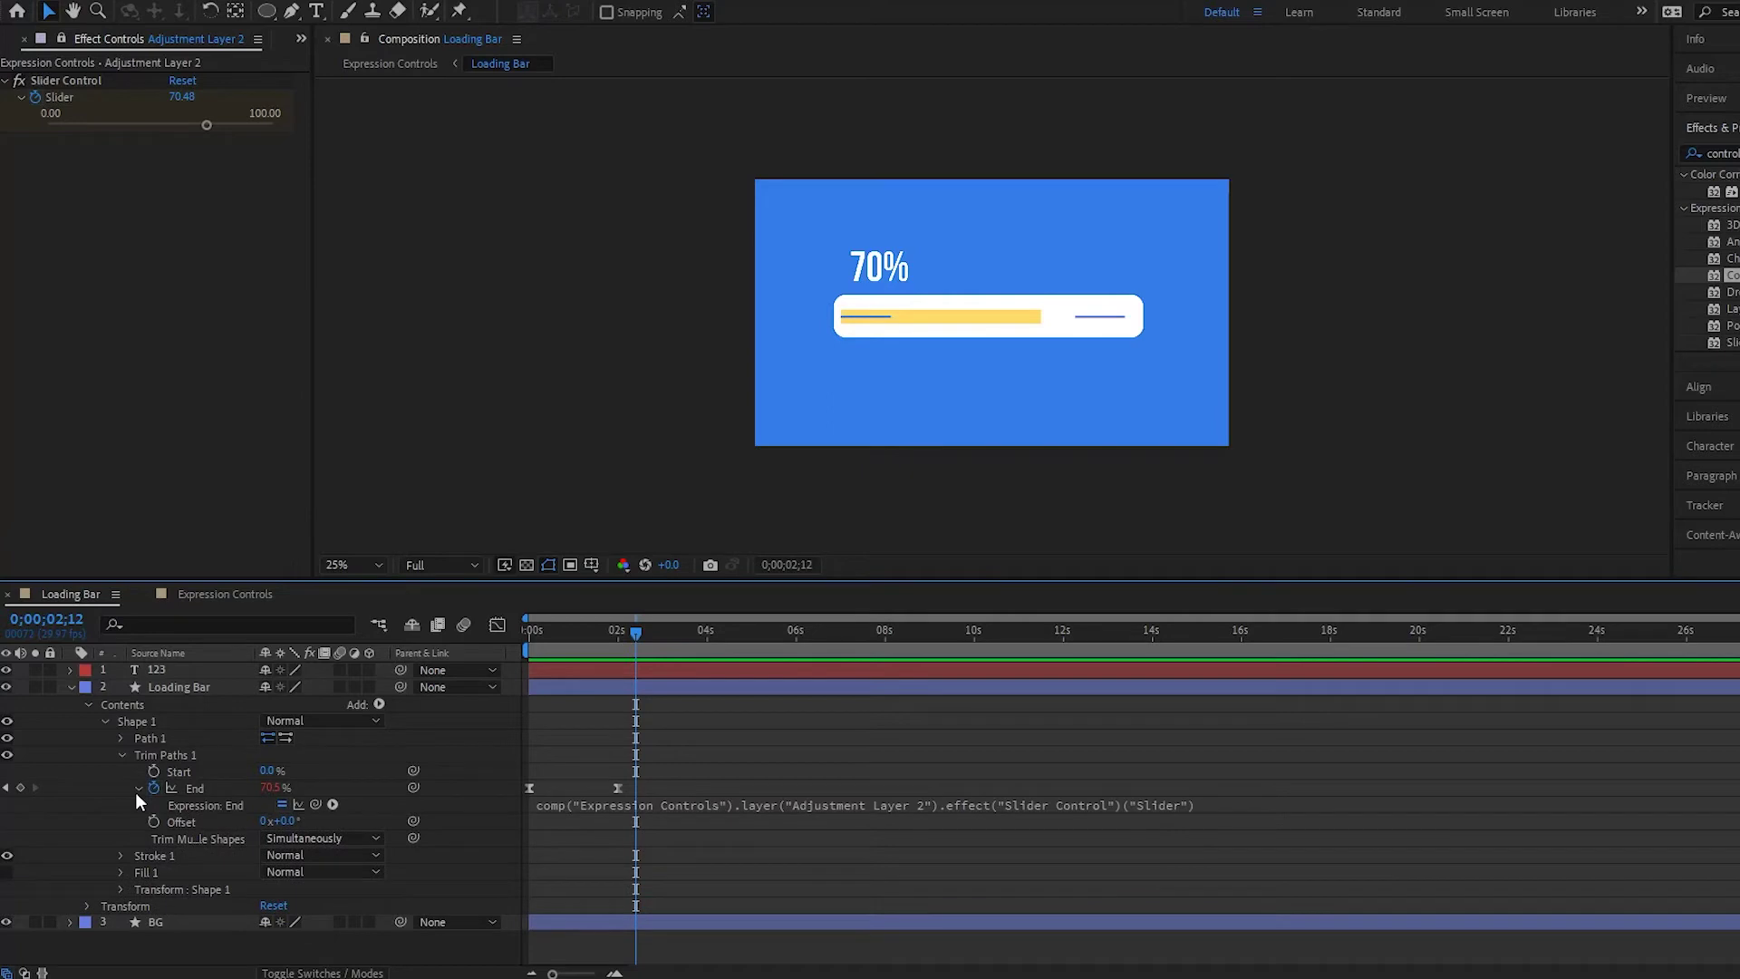
{"action": "left_click", "coordinate": [71, 687]}
{"action": "left_click", "coordinate": [169, 687]}
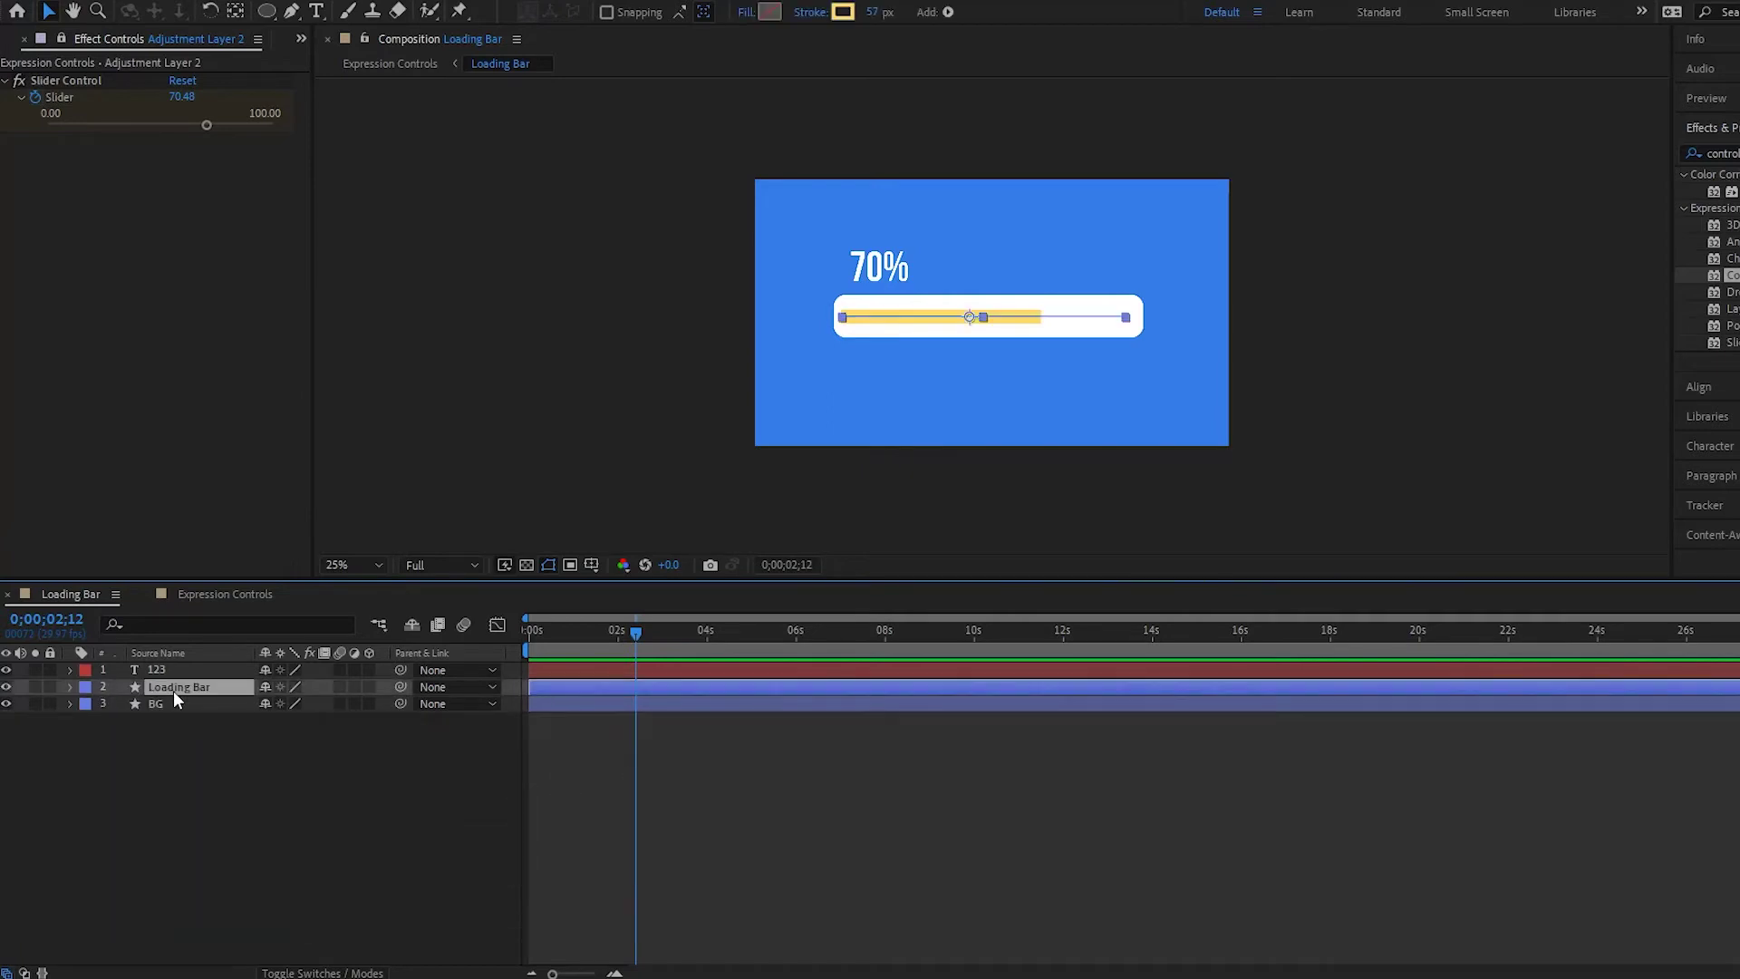
{"action": "key", "text": "e"}
{"action": "key", "text": "e"}
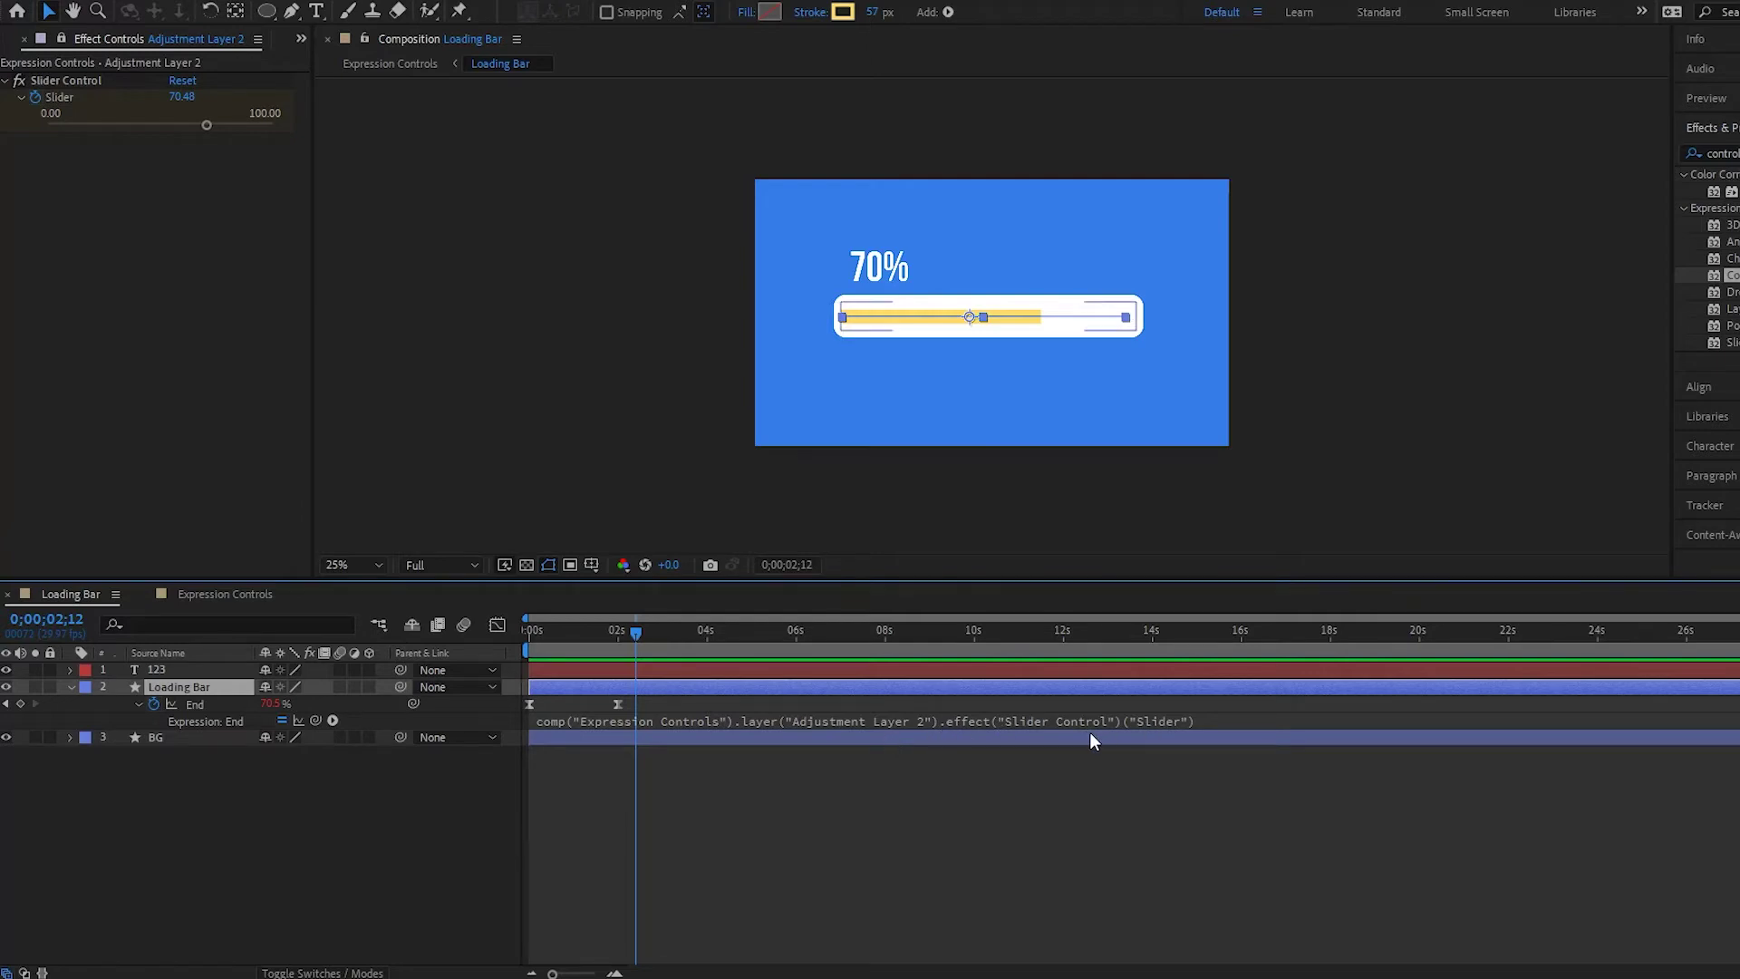
- Apply the Color Control effect to the adjustment layer in the Expression Controls composition
{"action": "left_click", "coordinate": [210, 595]}
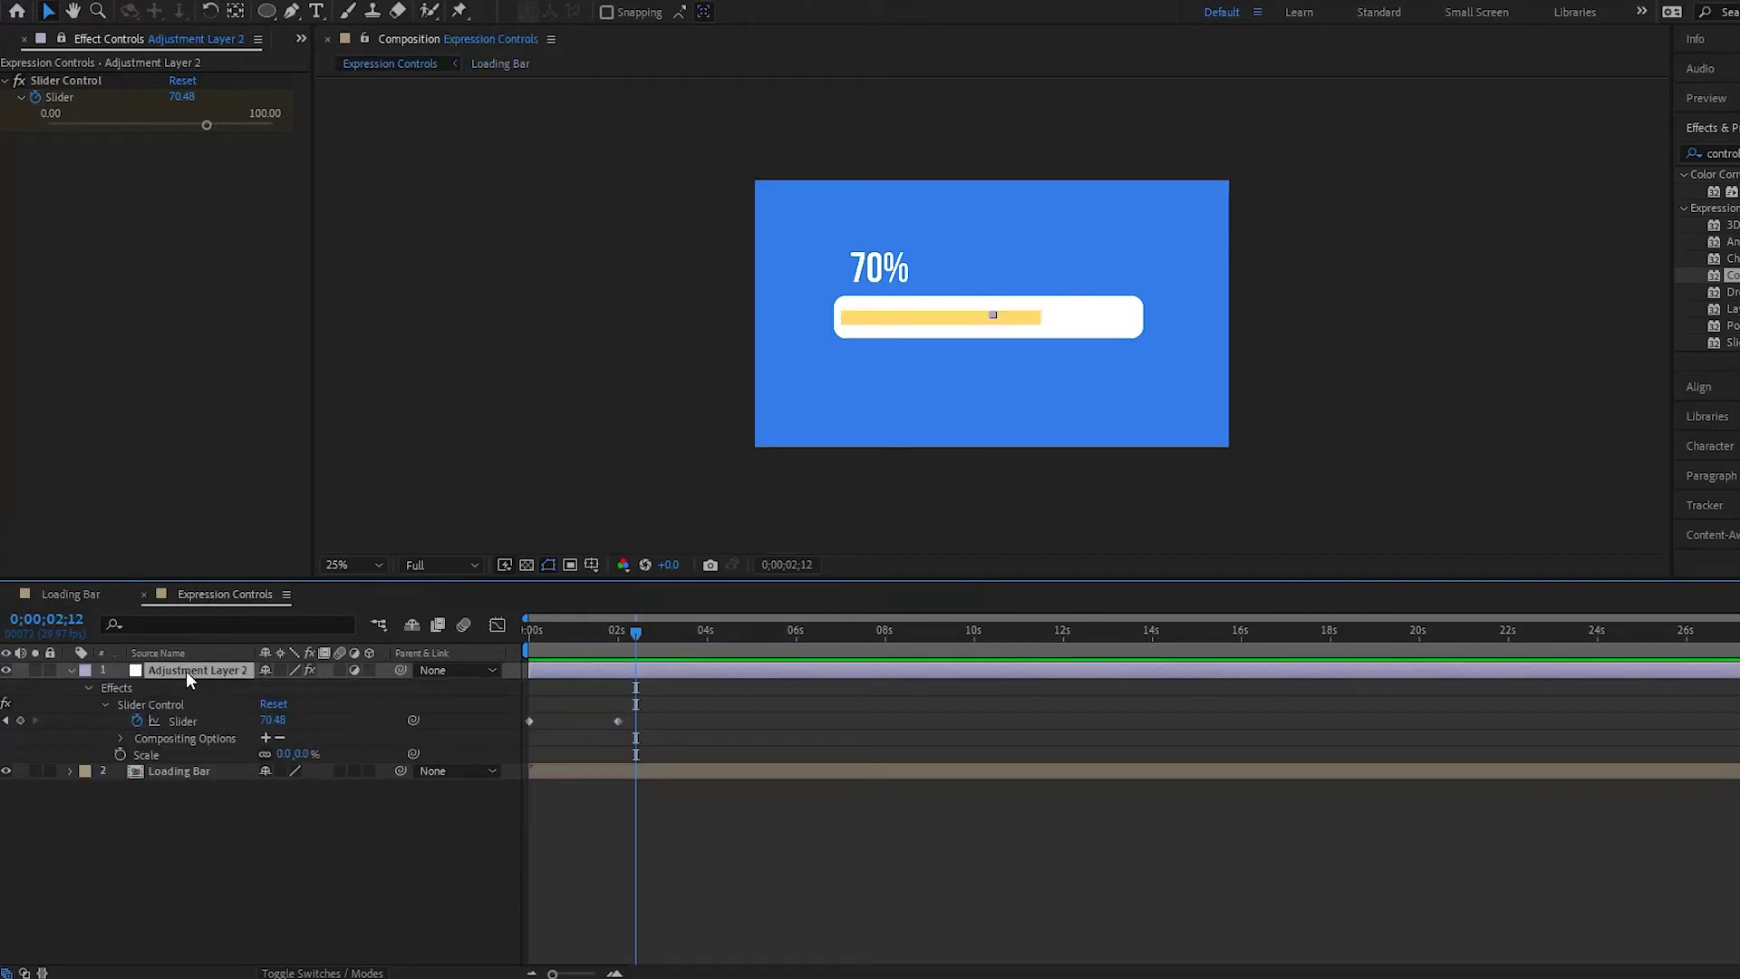
{"action": "left_click", "coordinate": [58, 80]}
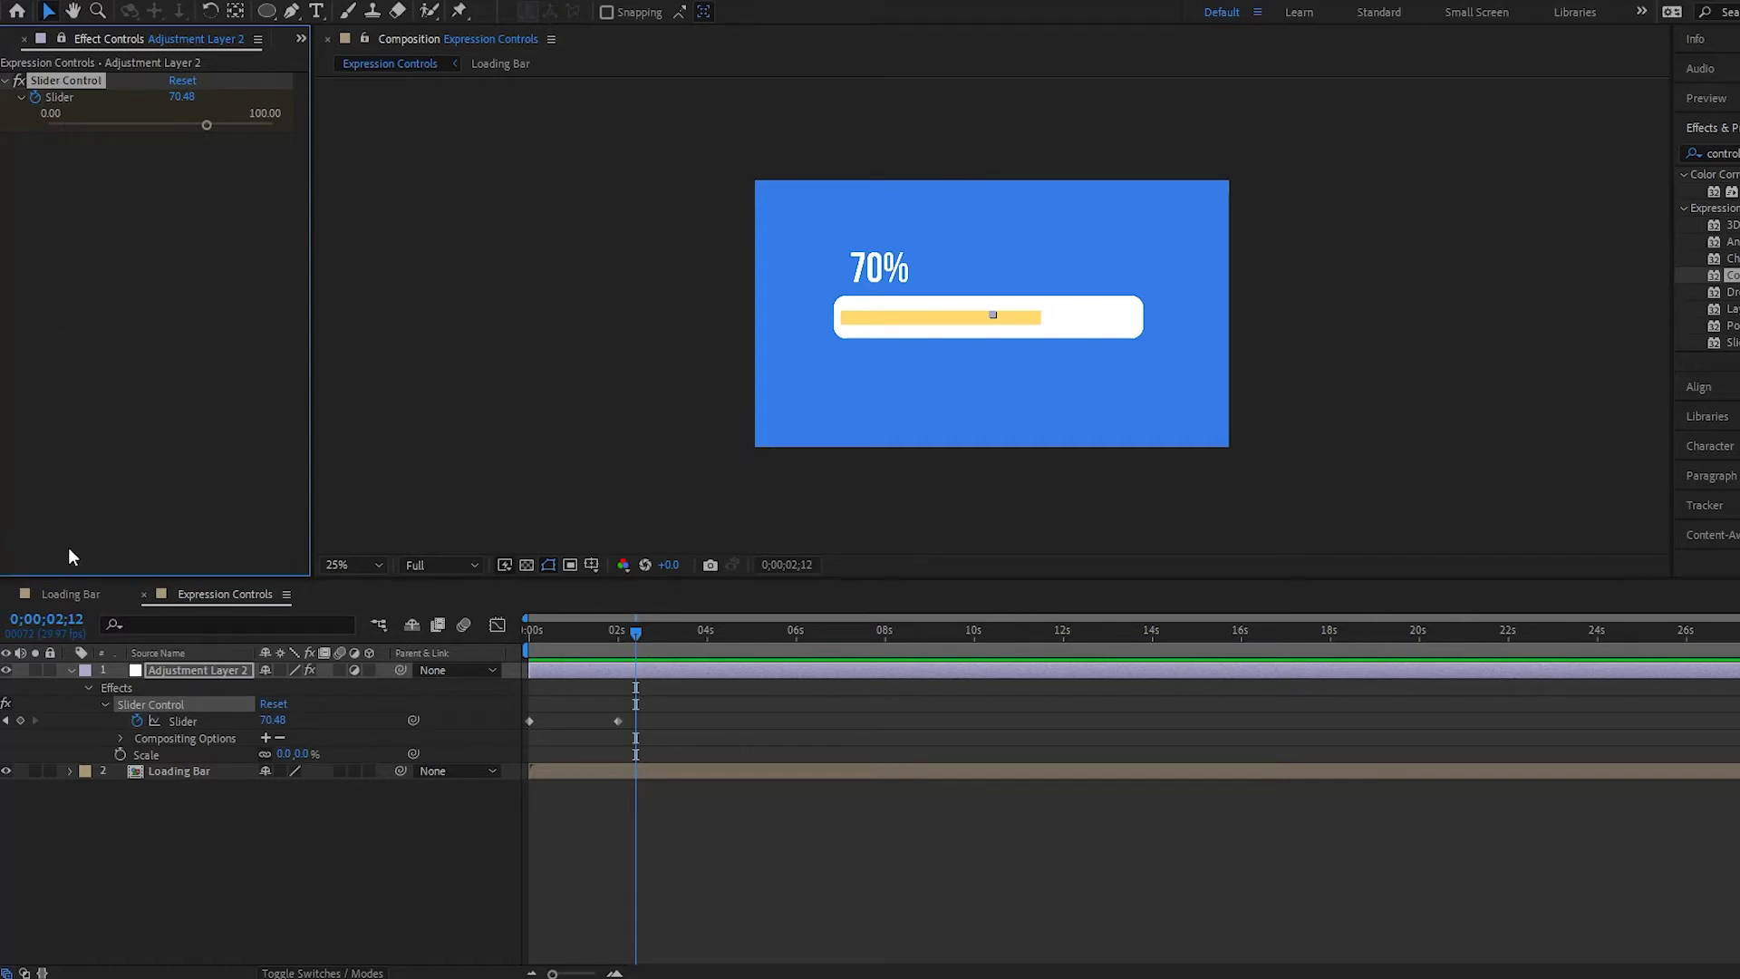
{"action": "left_click", "coordinate": [72, 590]}
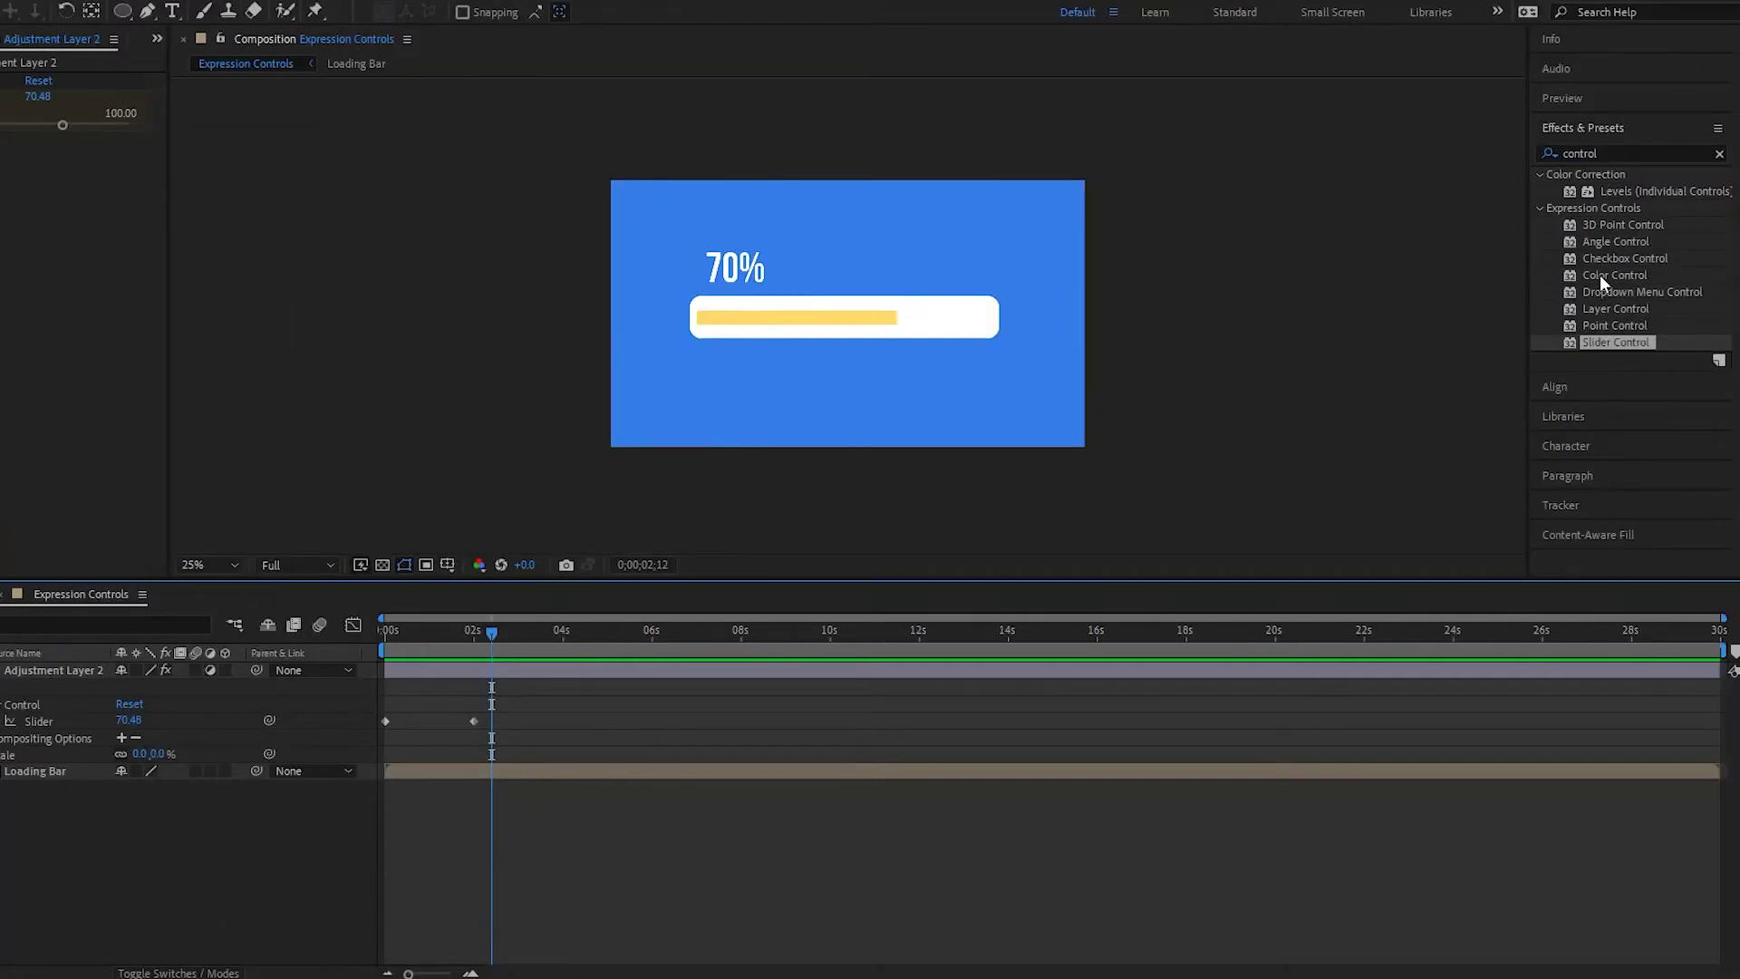
{"action": "left_click", "coordinate": [1600, 274]}
{"action": "left_click_drag", "start_coordinate": [1618, 274], "coordinate": [5, 670]}
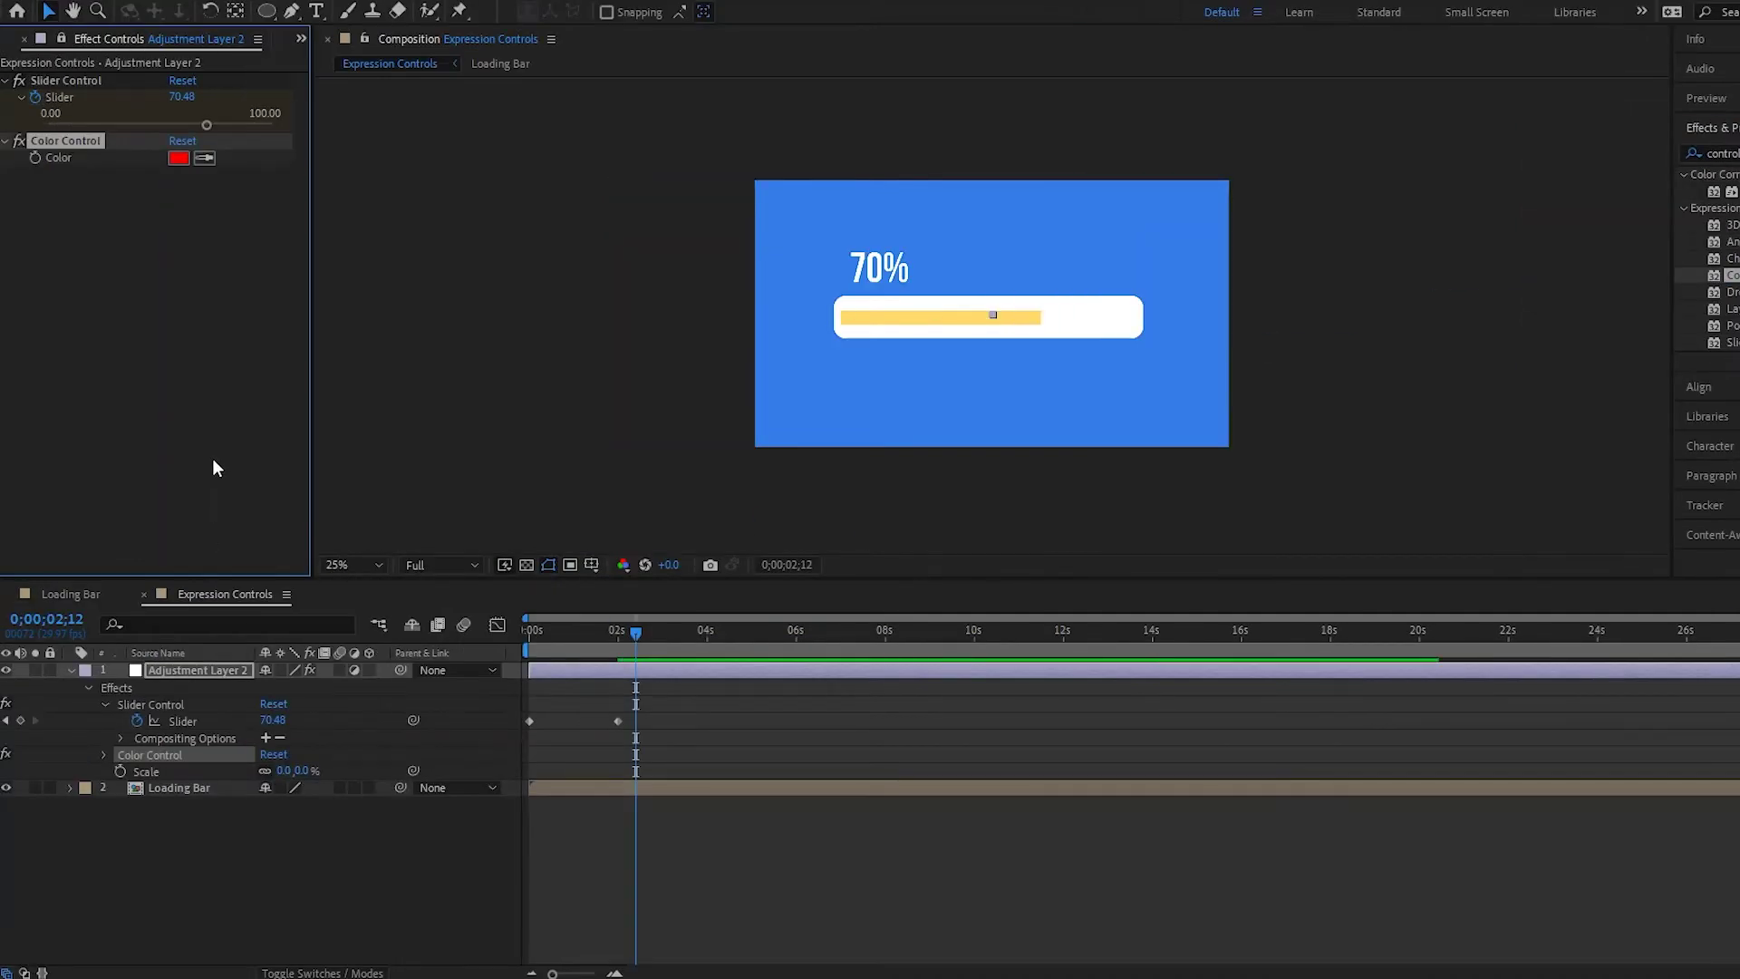
- Link the Stroke 1 Color of the Loading Bar shape layer to the adjustment layer's Color Control
{"action": "left_click", "coordinate": [78, 596]}
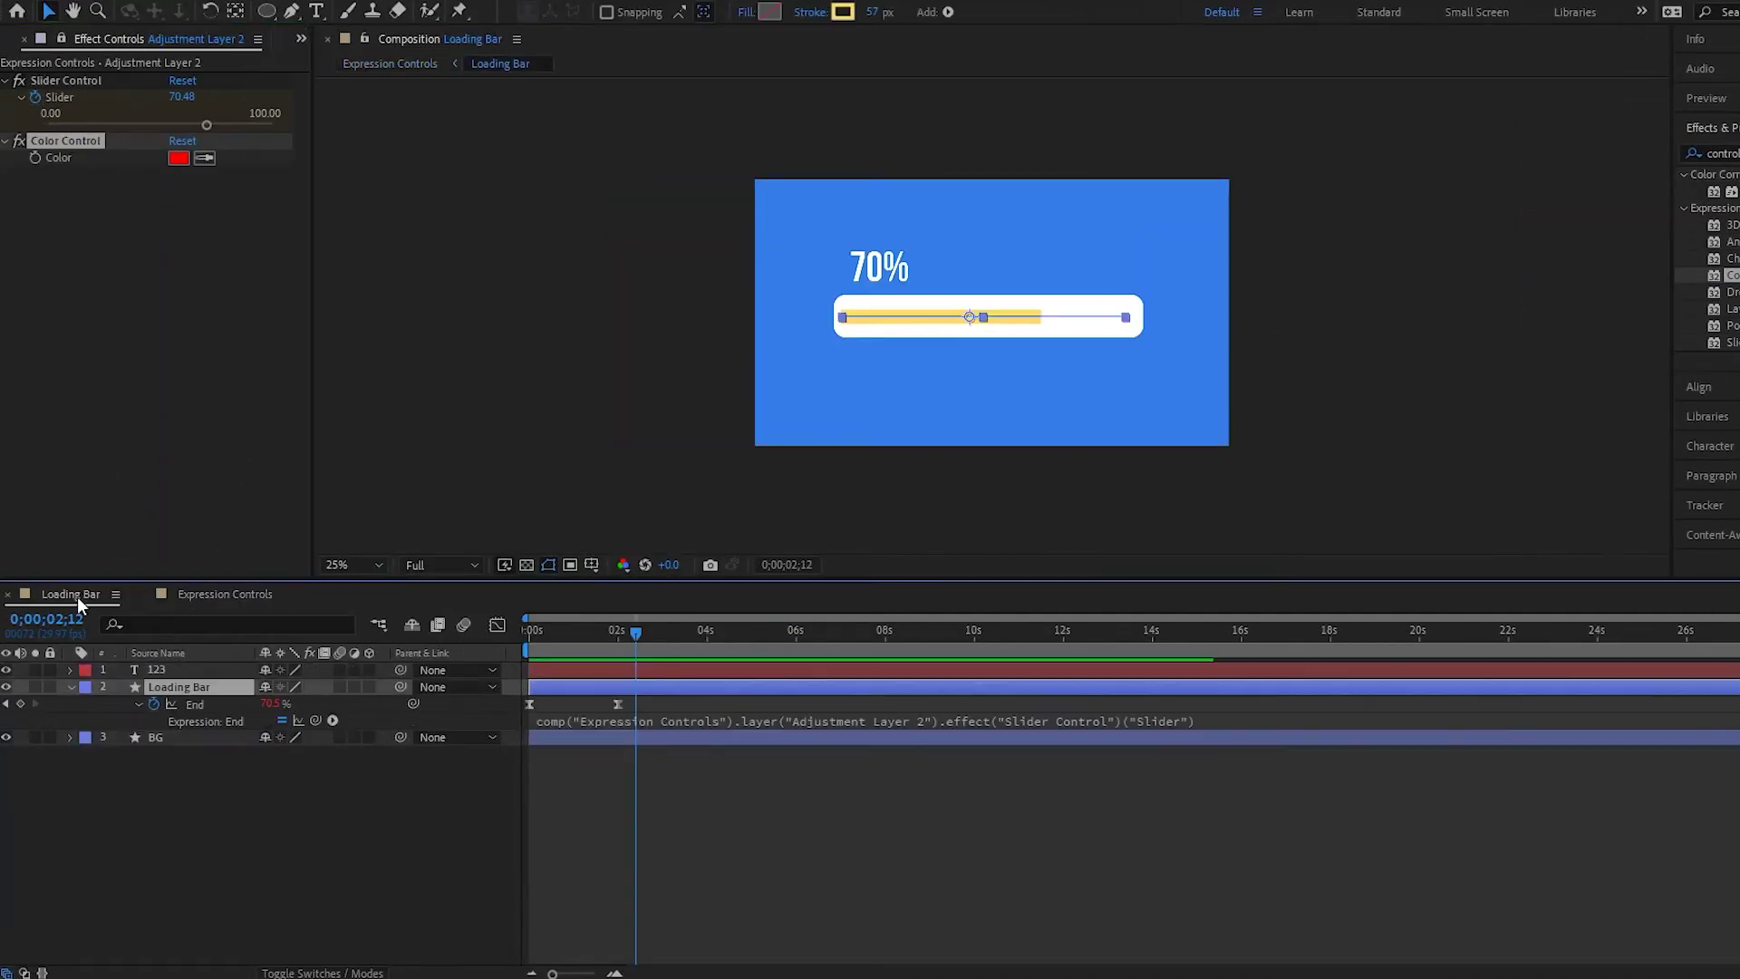
{"action": "left_click", "coordinate": [136, 704]}
{"action": "left_click", "coordinate": [71, 689]}
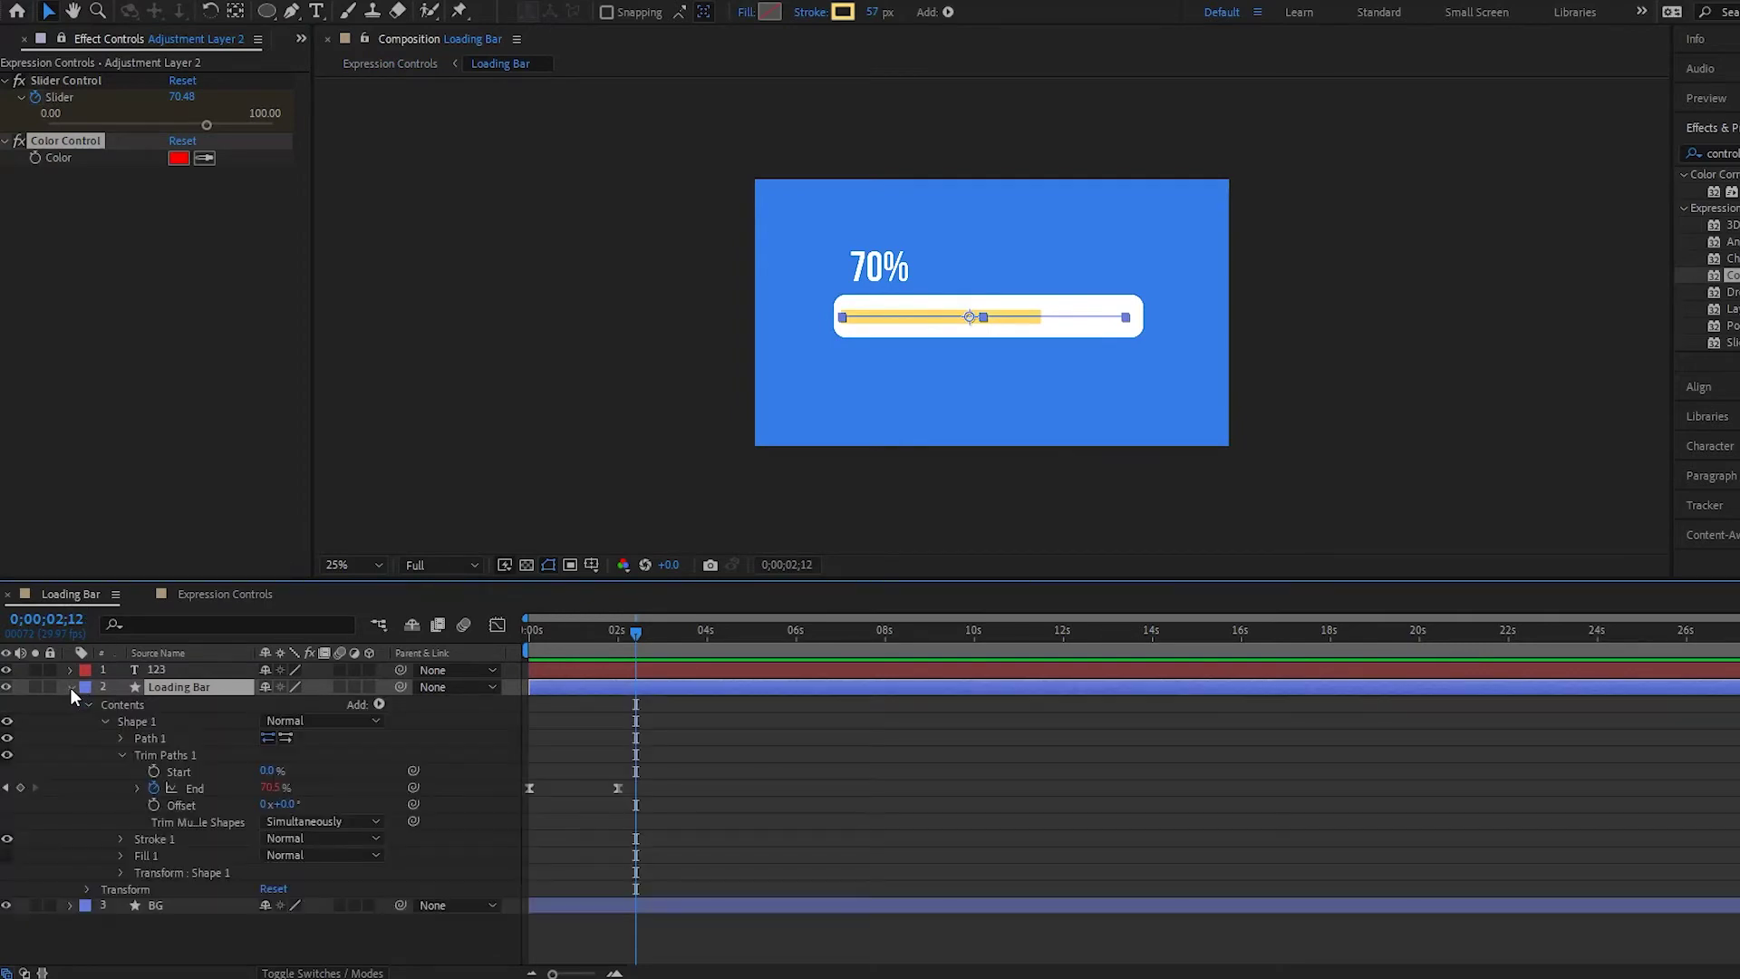
{"action": "left_click", "coordinate": [119, 835]}
{"action": "left_click", "coordinate": [177, 821]}
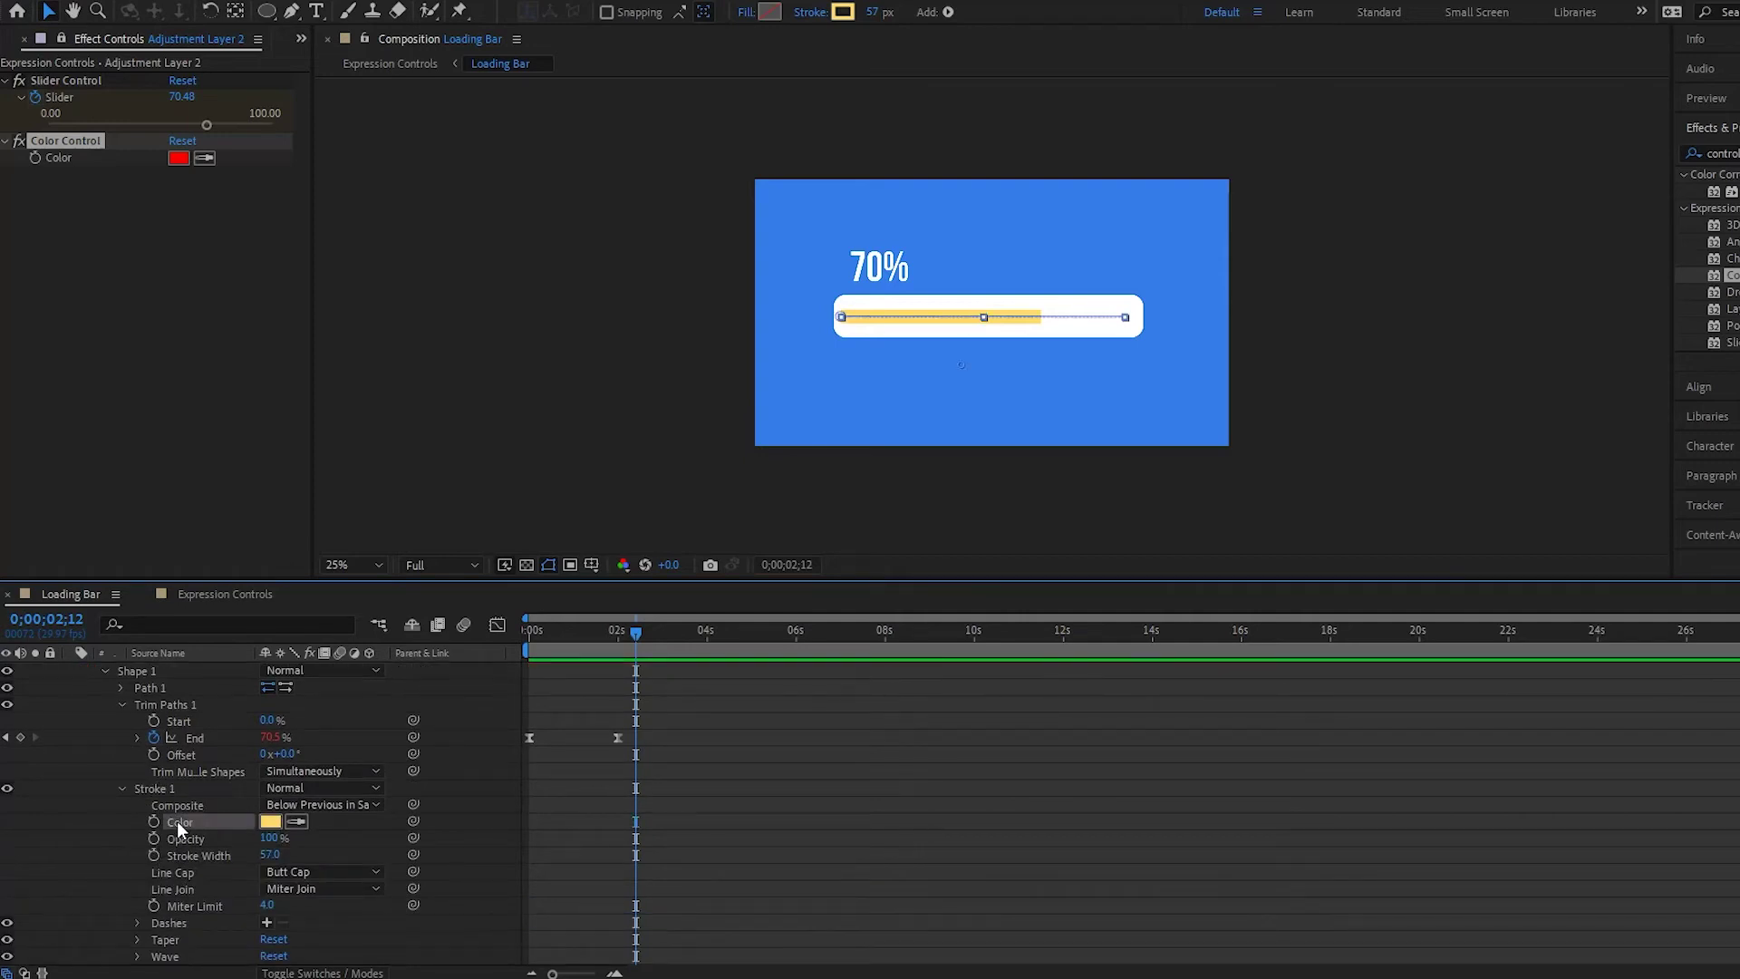
{"action": "mouse_move", "coordinate": [413, 821]}
{"action": "left_mouse_down"}
{"action": "mouse_move", "coordinate": [199, 480]}
{"action": "mouse_move", "coordinate": [66, 128]}
{"action": "mouse_move", "coordinate": [62, 154]}
{"action": "left_mouse_up"}
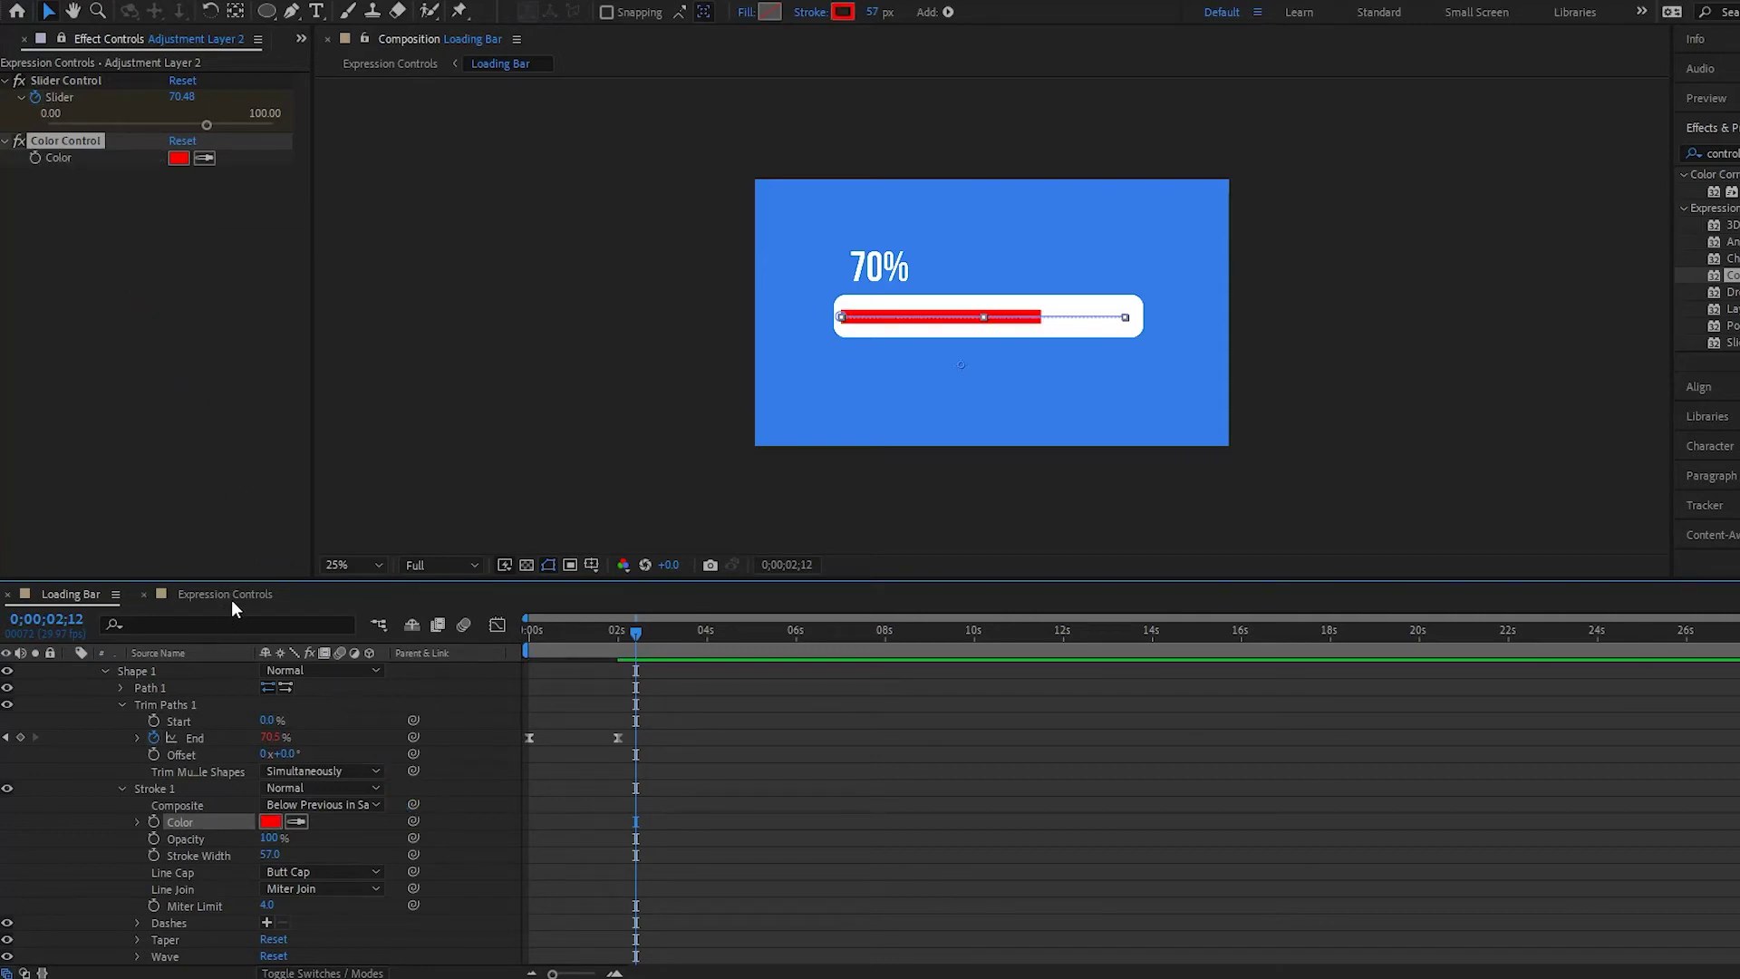
- Change the adjustment layer's Color Control from the Loading Bar composition to a bright turquoise green
{"action": "left_click", "coordinate": [177, 159]}
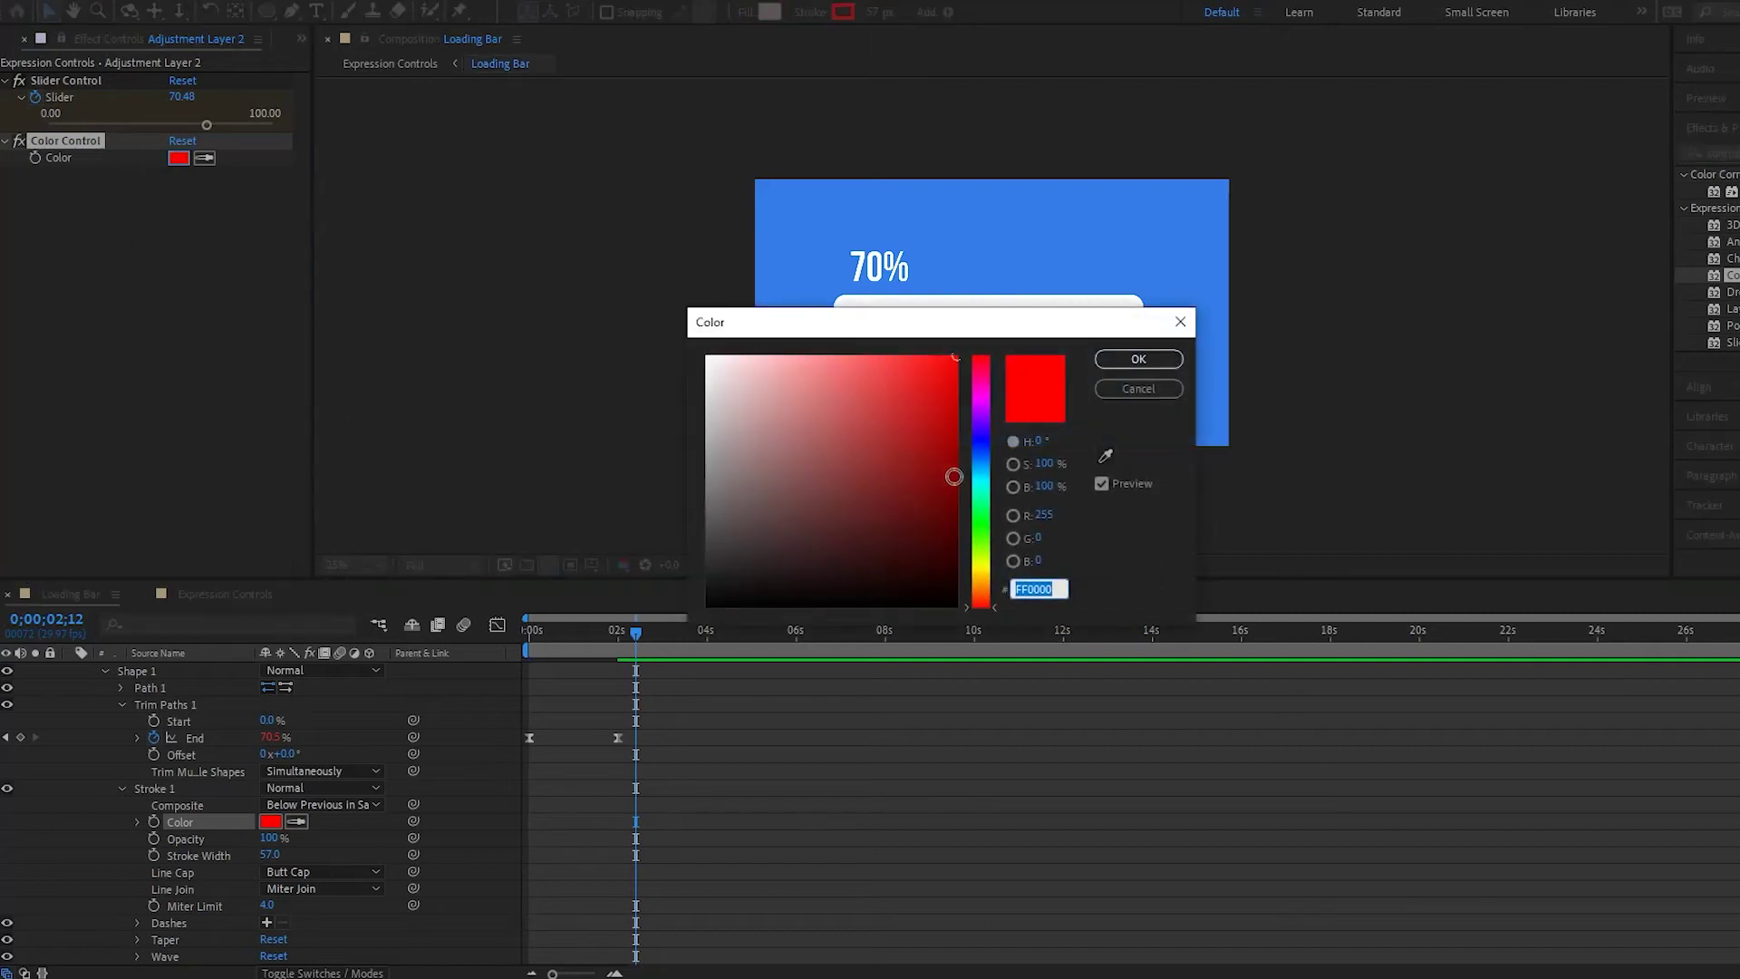
{"action": "left_click", "coordinate": [982, 512]}
{"action": "left_click_drag", "start_coordinate": [983, 514], "coordinate": [984, 497]}
{"action": "left_click", "coordinate": [1169, 360]}
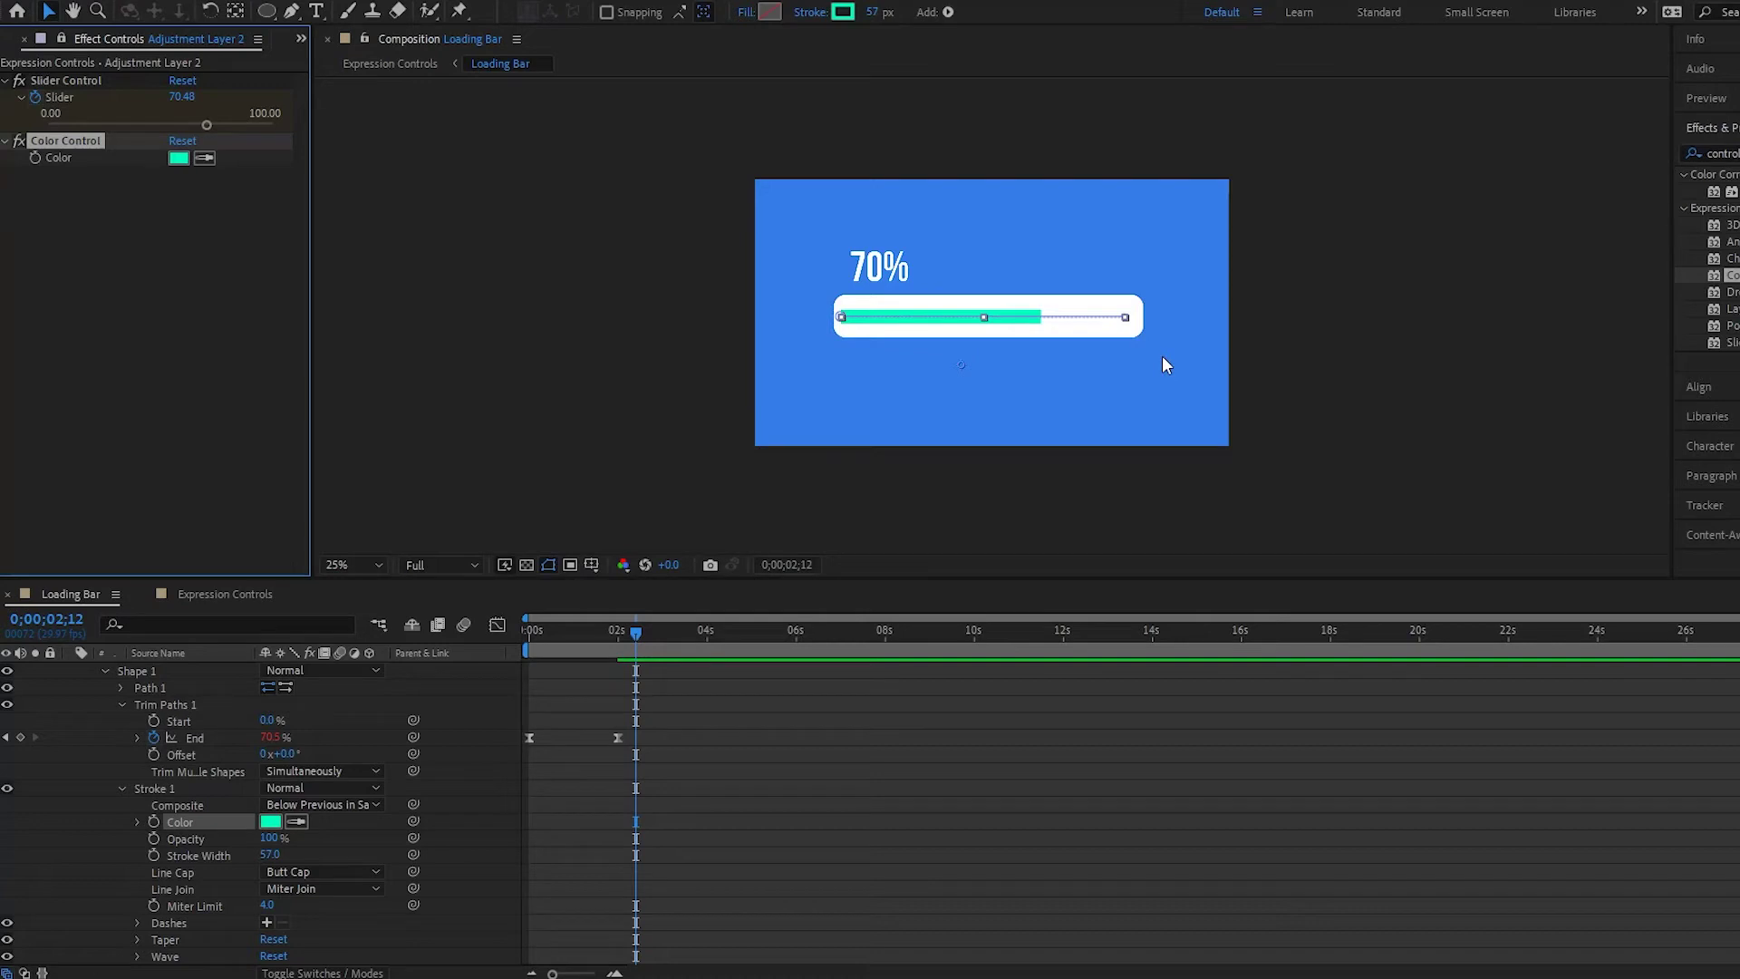
- In the Expression Controls composition, try a dark green for the Color Control, finishing with a medium teal green
{"action": "left_click", "coordinate": [225, 593]}
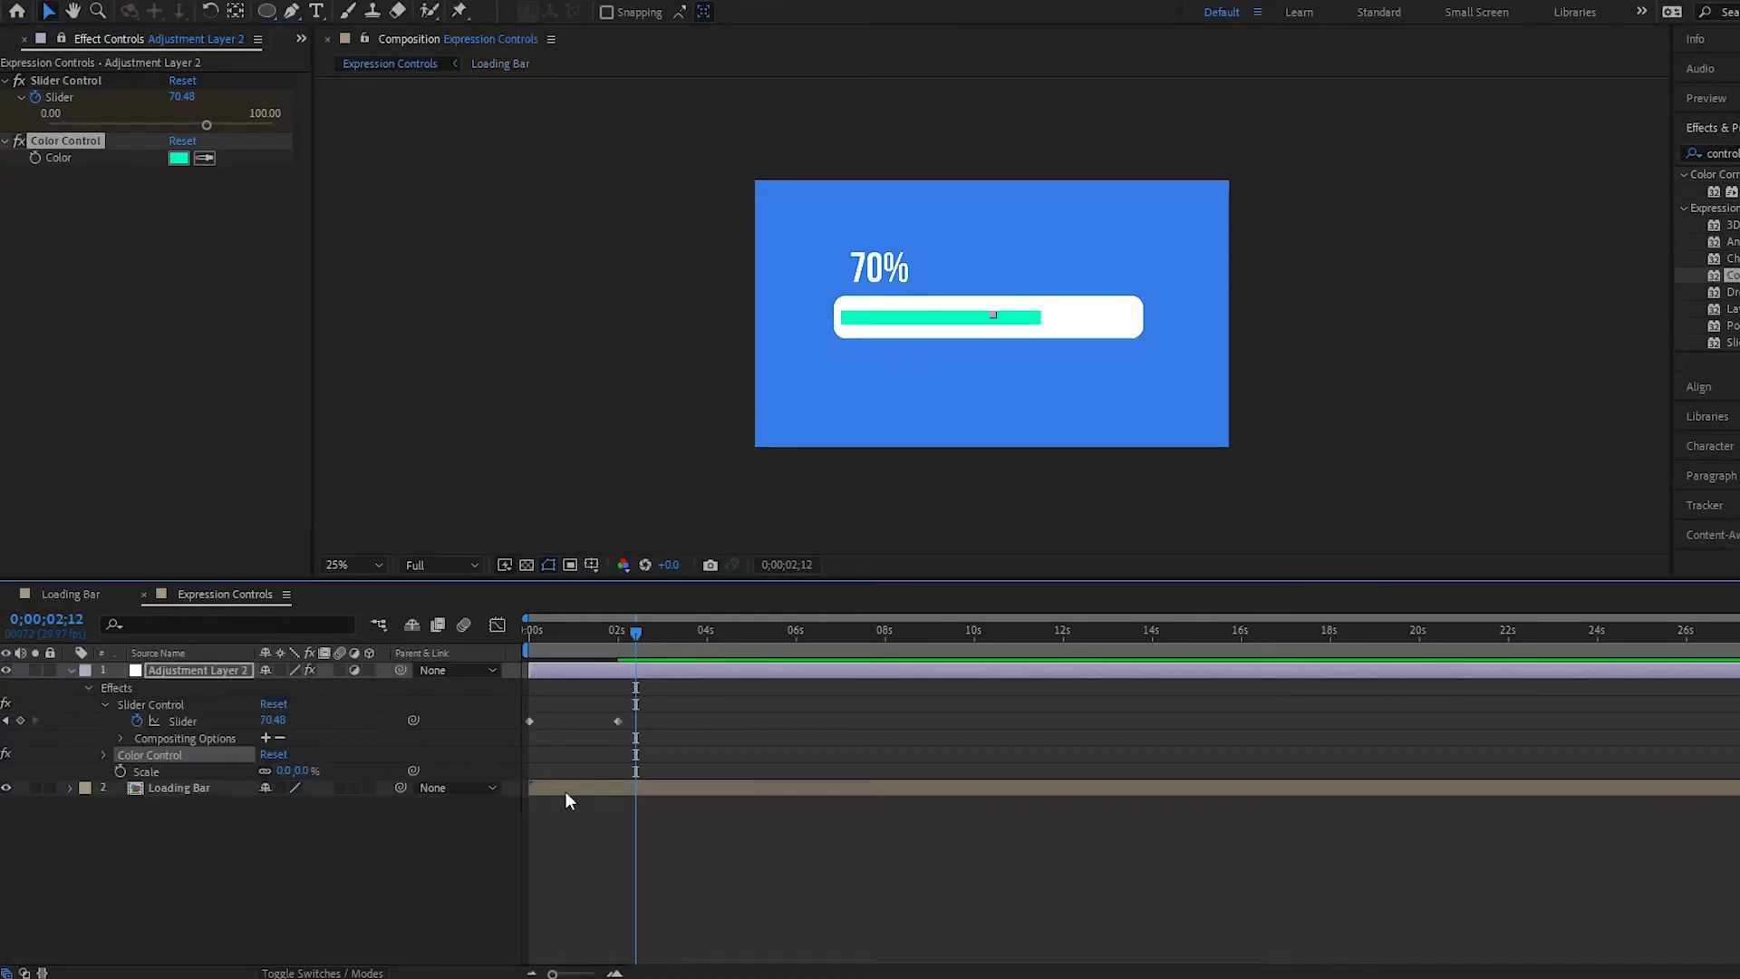
{"action": "left_click", "coordinate": [179, 158]}
{"action": "left_click", "coordinate": [854, 547]}
{"action": "left_click", "coordinate": [1138, 358]}
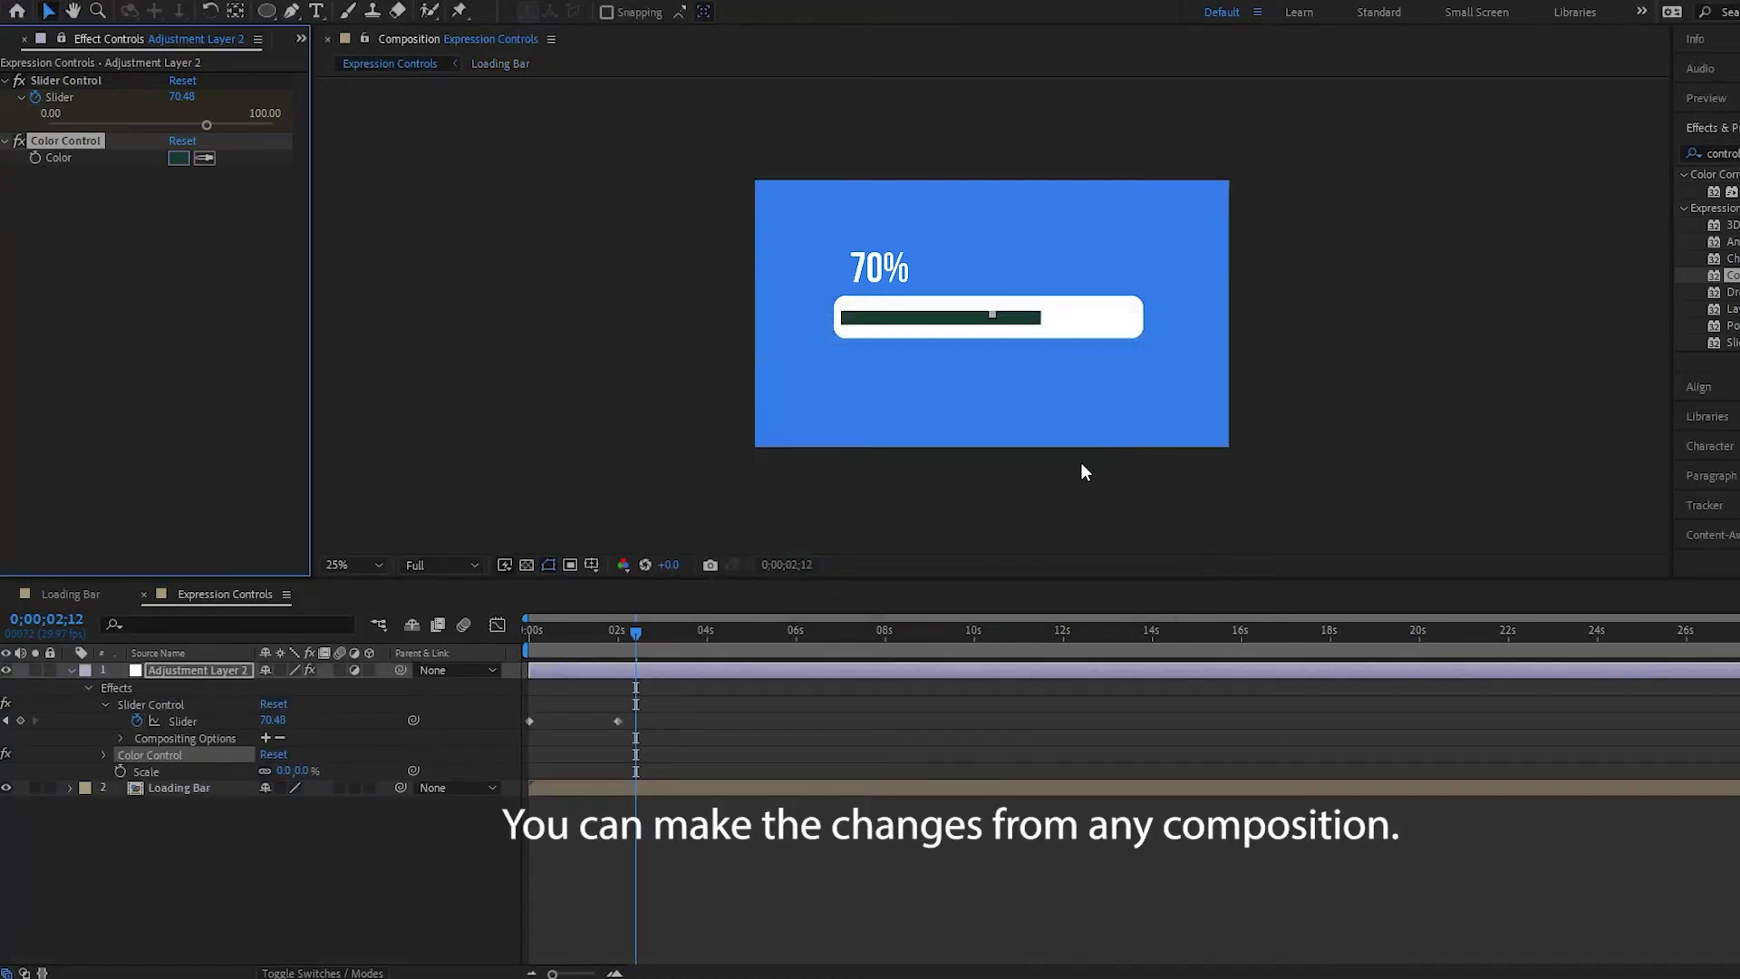
{"action": "left_click", "coordinate": [179, 158]}
{"action": "left_click", "coordinate": [911, 414]}
{"action": "left_click", "coordinate": [912, 391]}
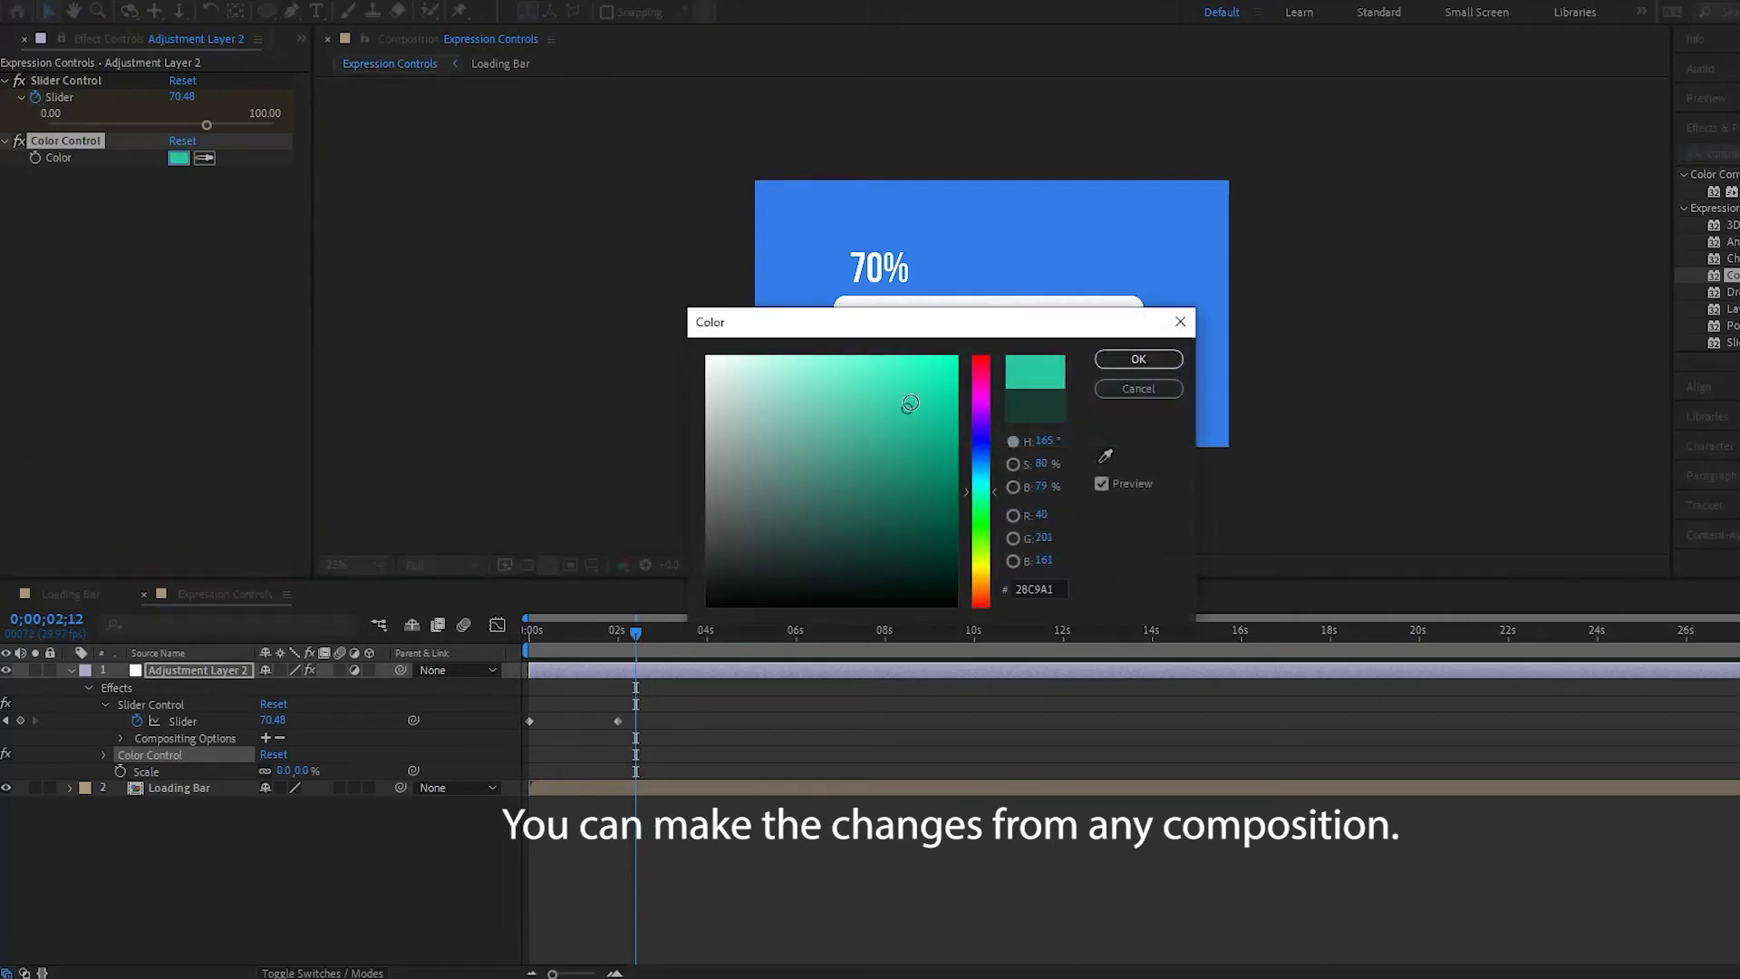
{"action": "left_click", "coordinate": [1122, 360]}
{"action": "left_click", "coordinate": [279, 870]}
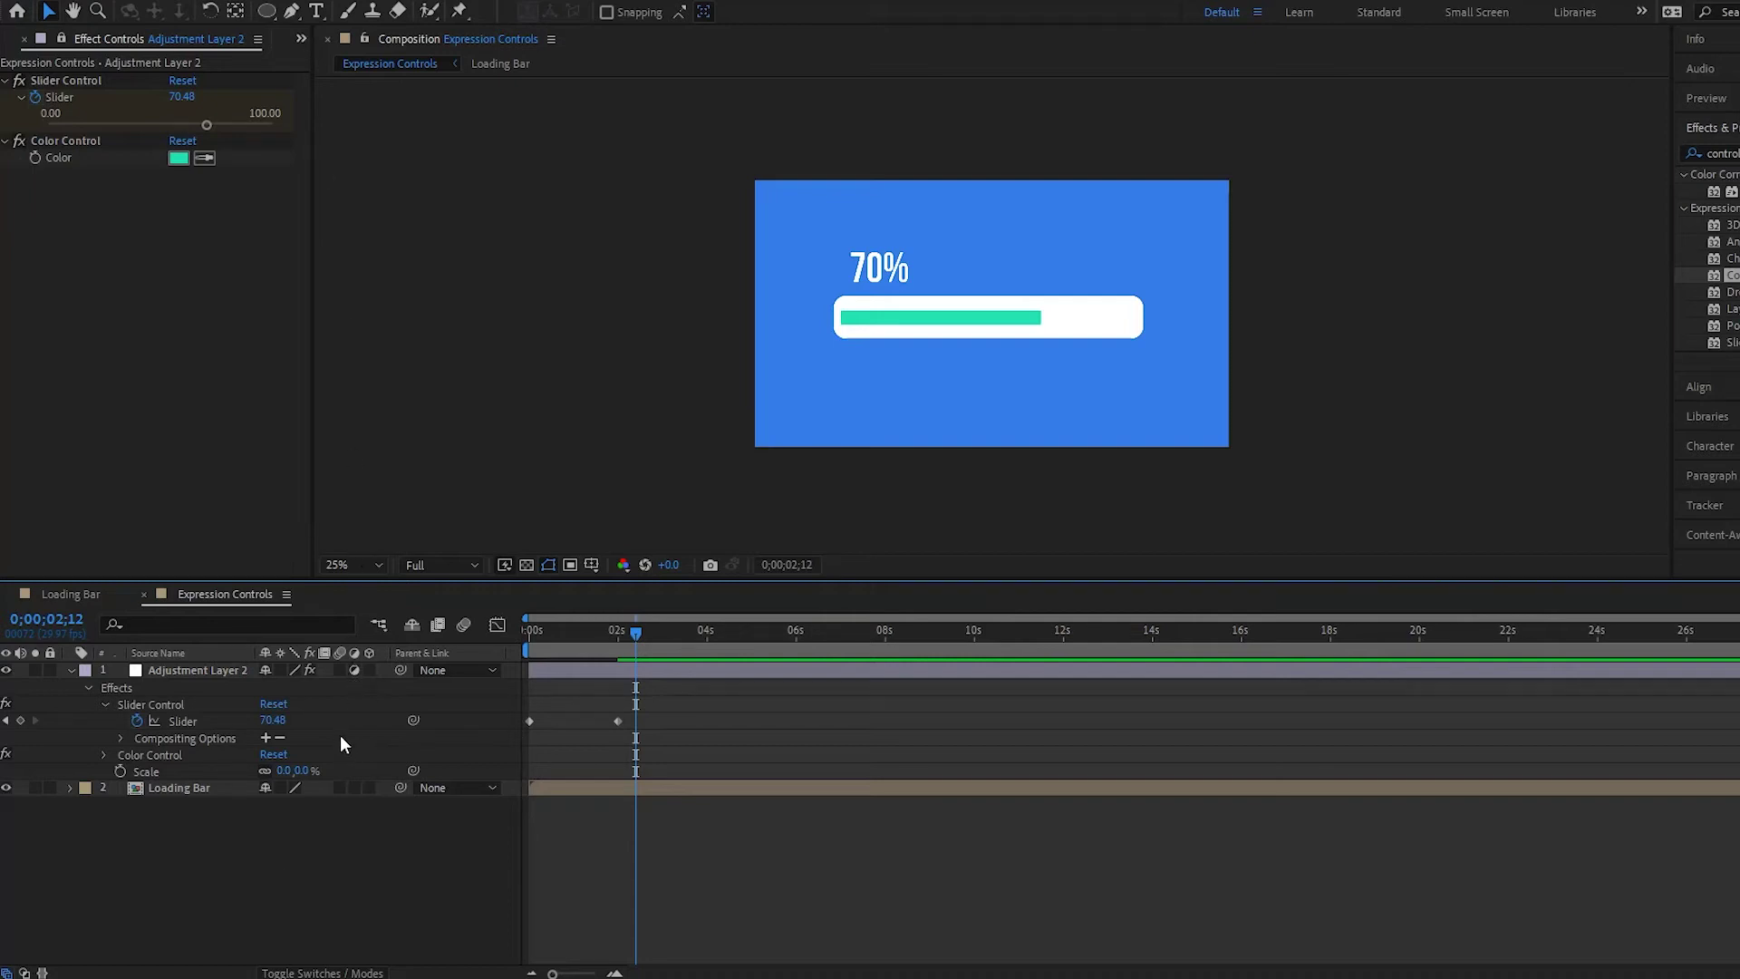
- Duplicate the Loading Bar composition in the project and add the copy to Expression Controls beneath the Loading Bar layer
{"action": "left_click", "coordinate": [301, 37]}
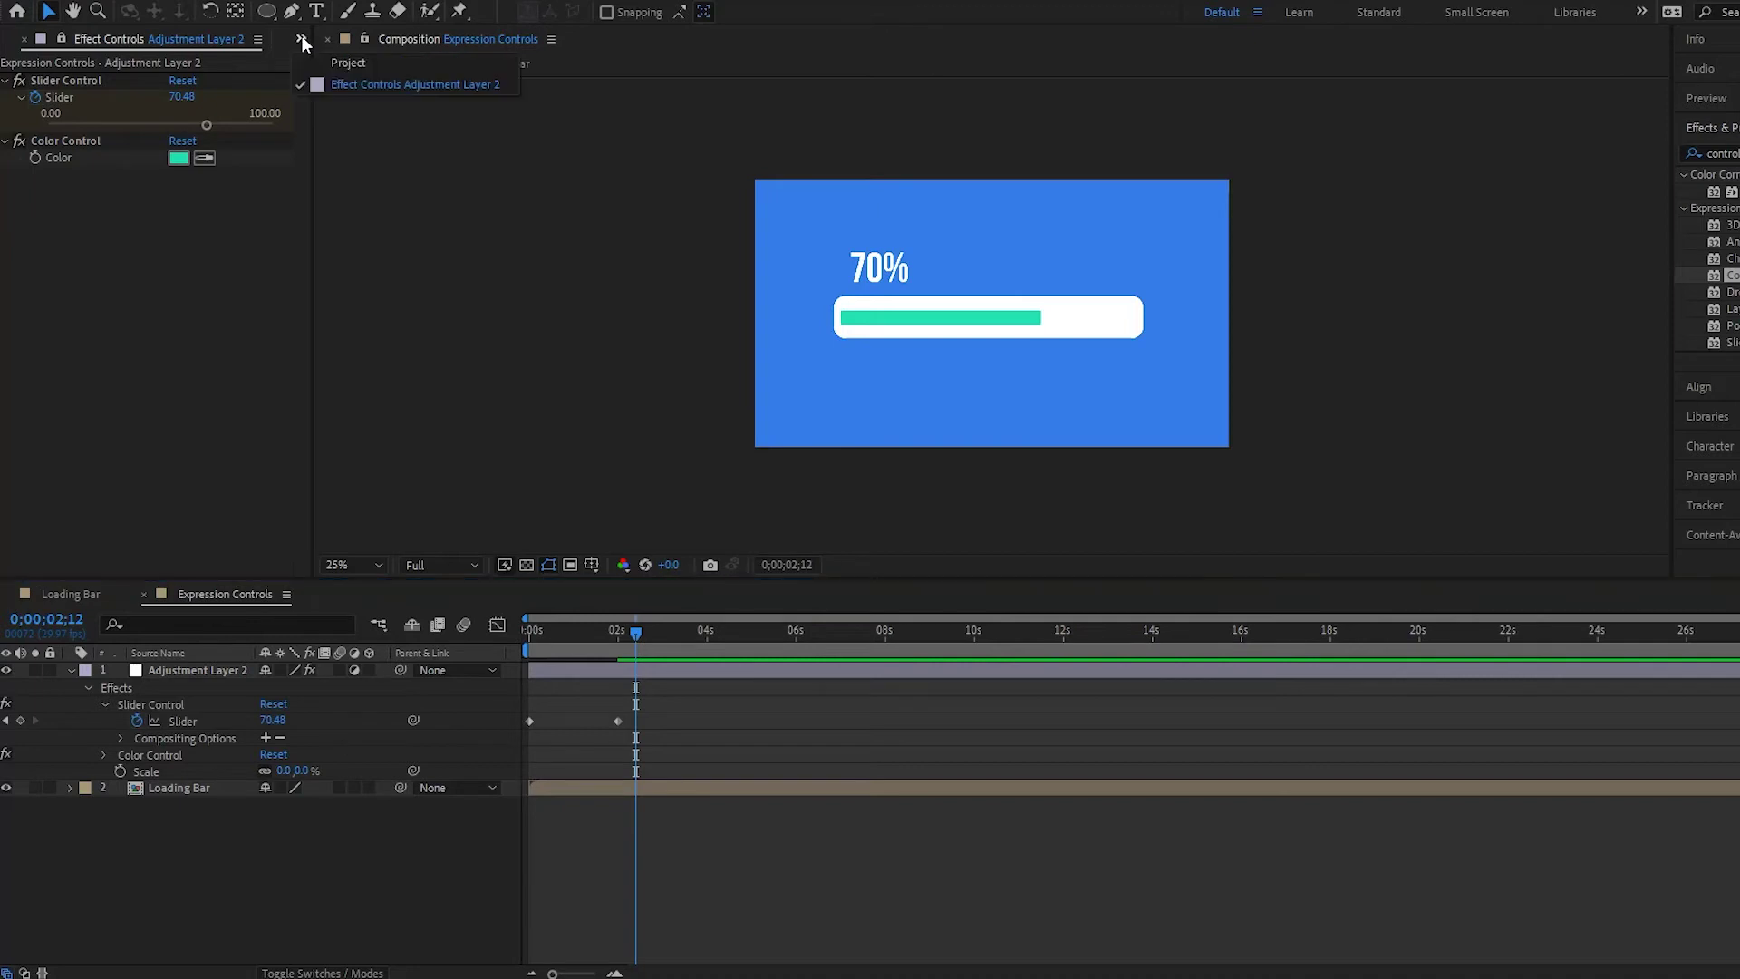
{"action": "left_click", "coordinate": [339, 67]}
{"action": "left_click", "coordinate": [46, 507]}
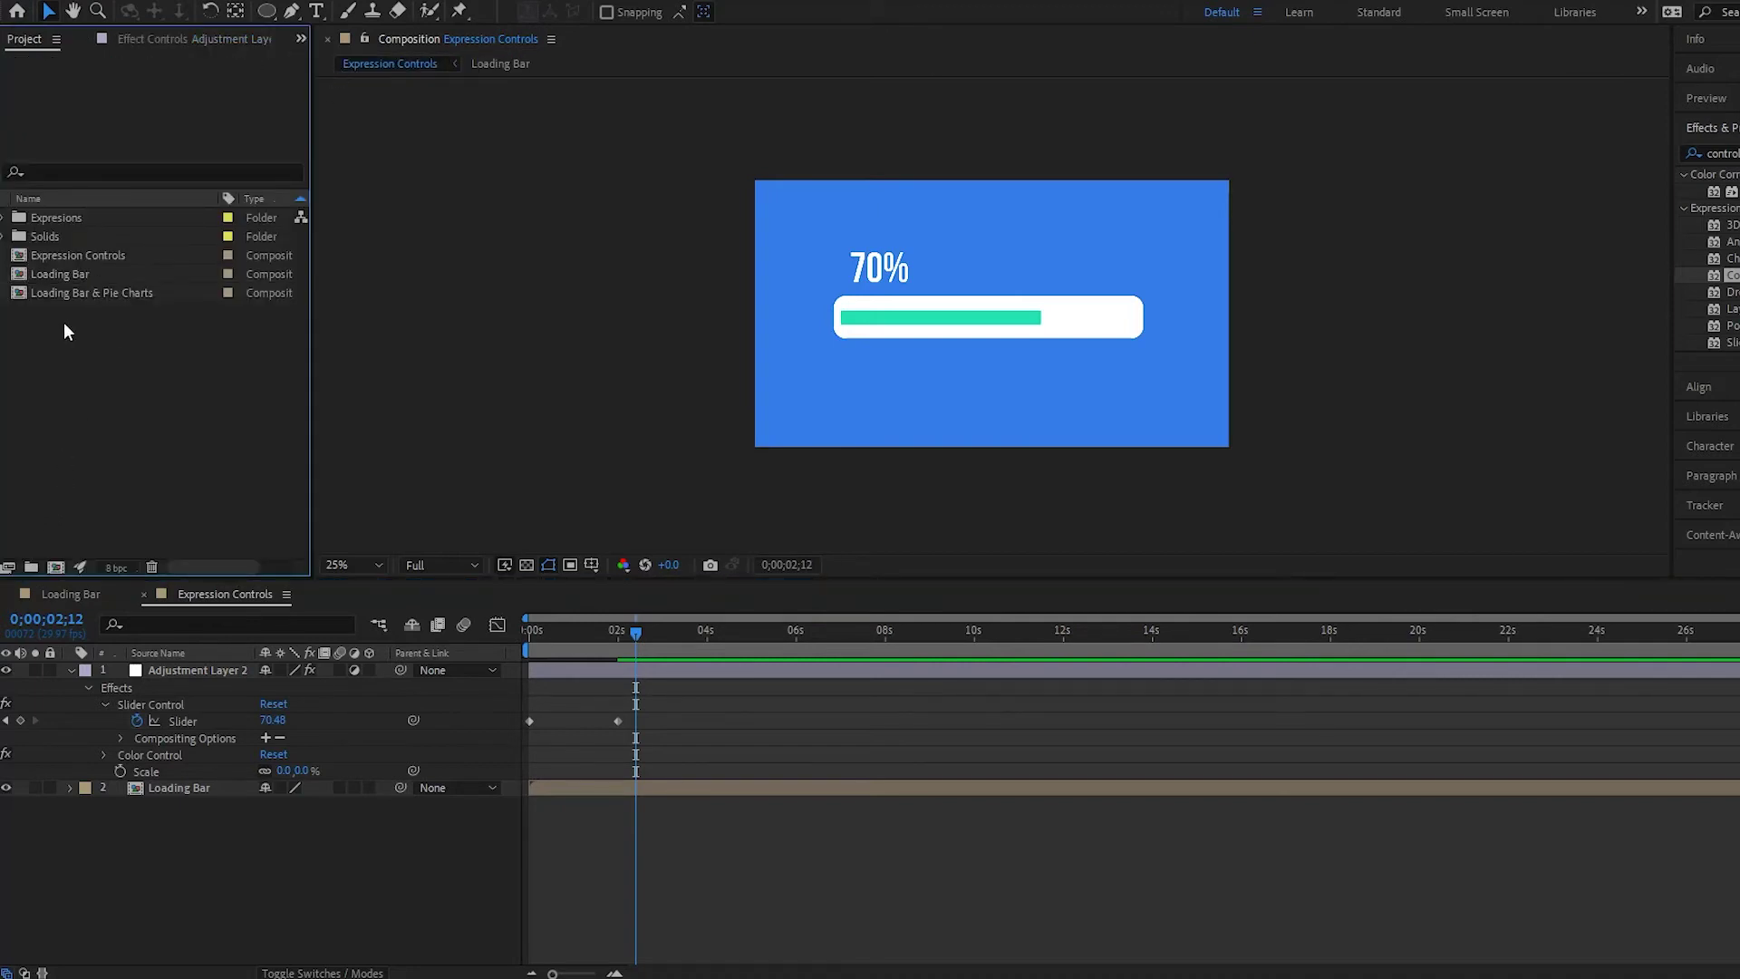
{"action": "left_click", "coordinate": [67, 276]}
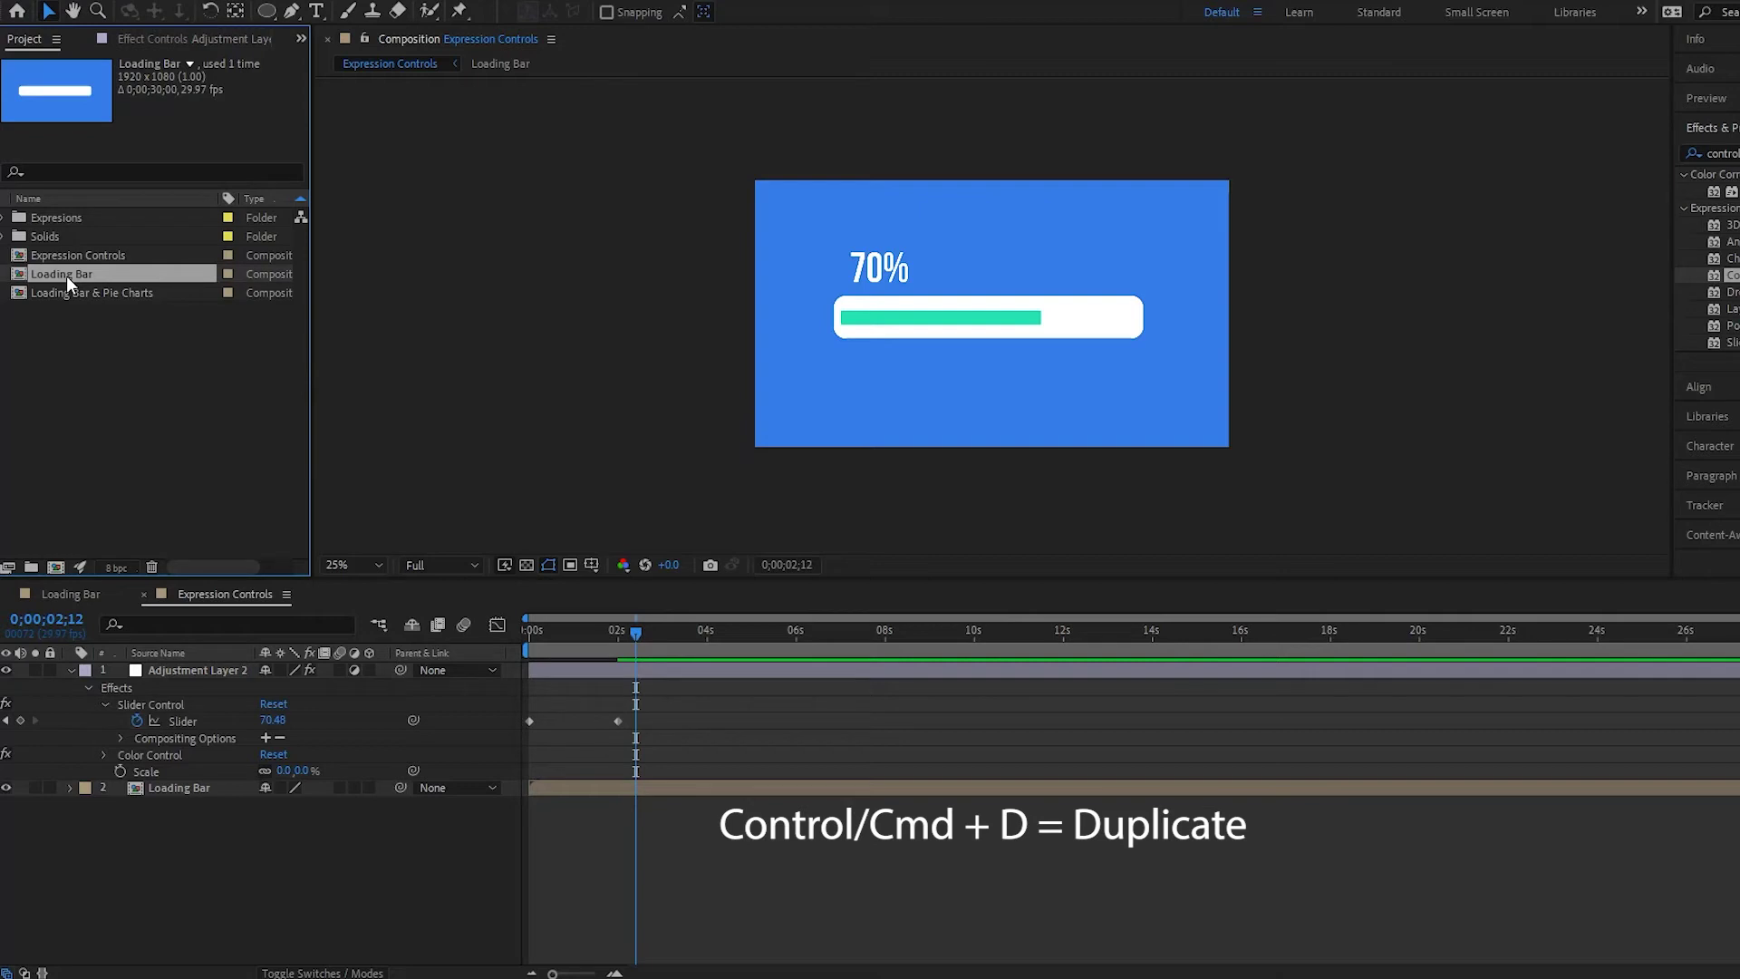
{"action": "key", "text": "ctrl+d"}
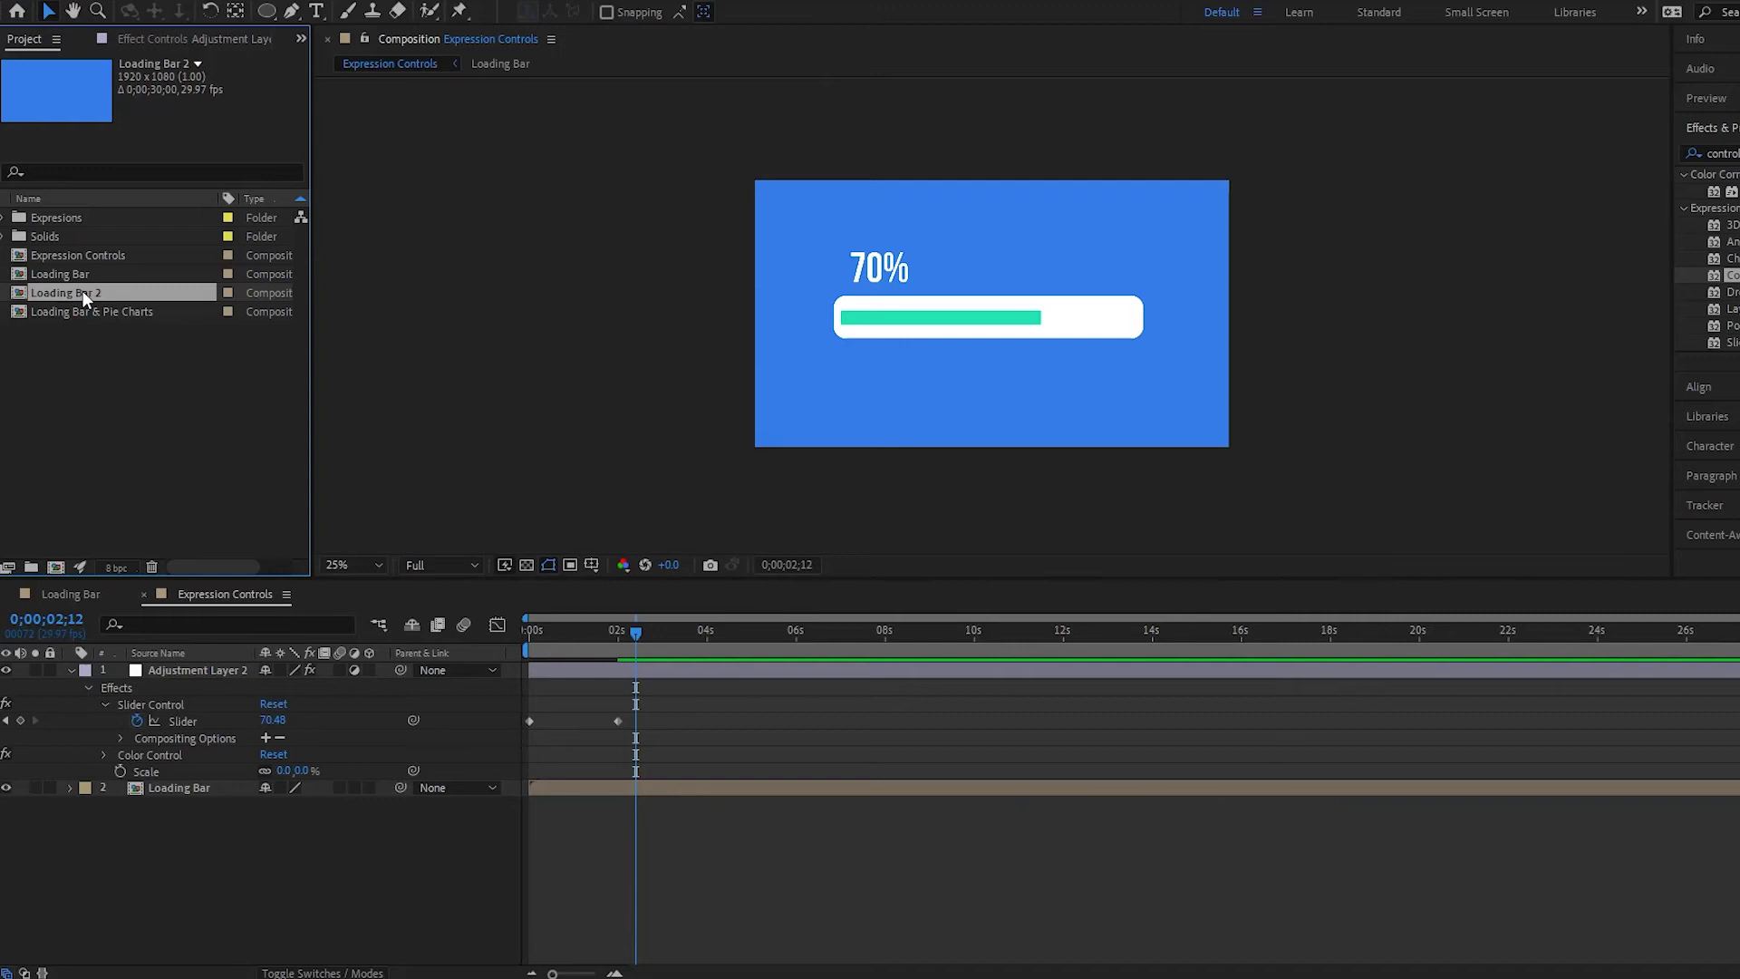
{"action": "left_click_drag", "start_coordinate": [83, 291], "coordinate": [147, 835]}
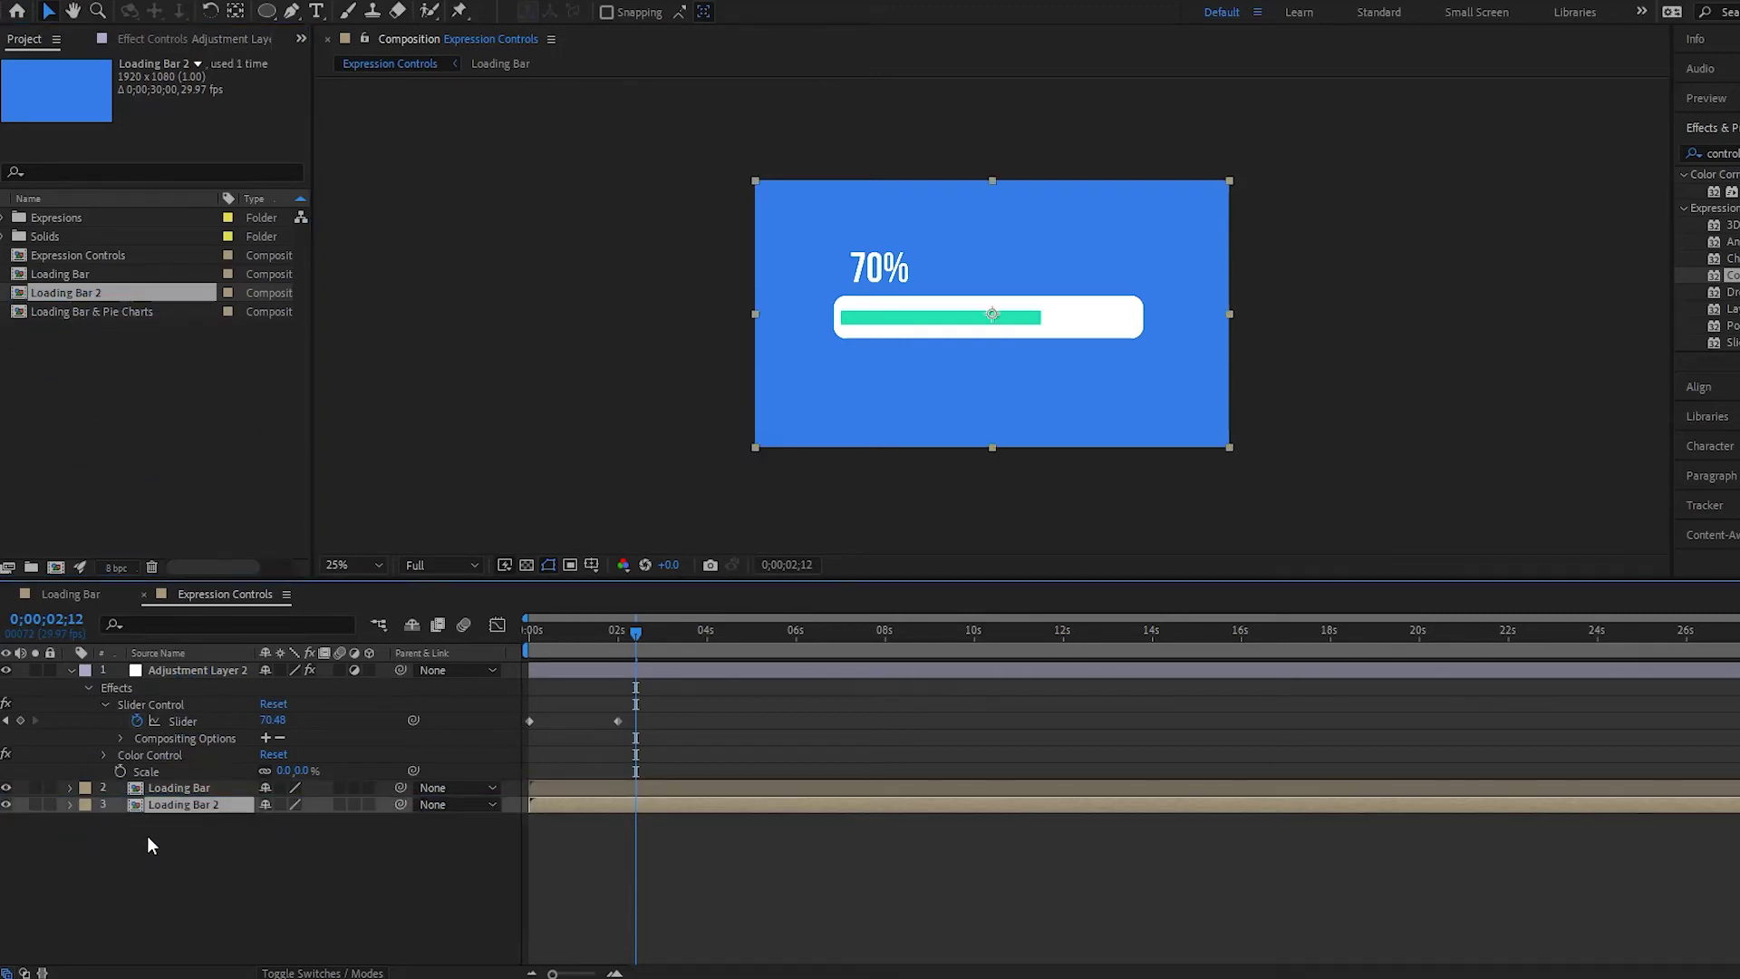
- Set the Scale of both the Loading Bar and Loading Bar 2 layers to 50%
{"action": "left_click", "coordinate": [168, 786]}
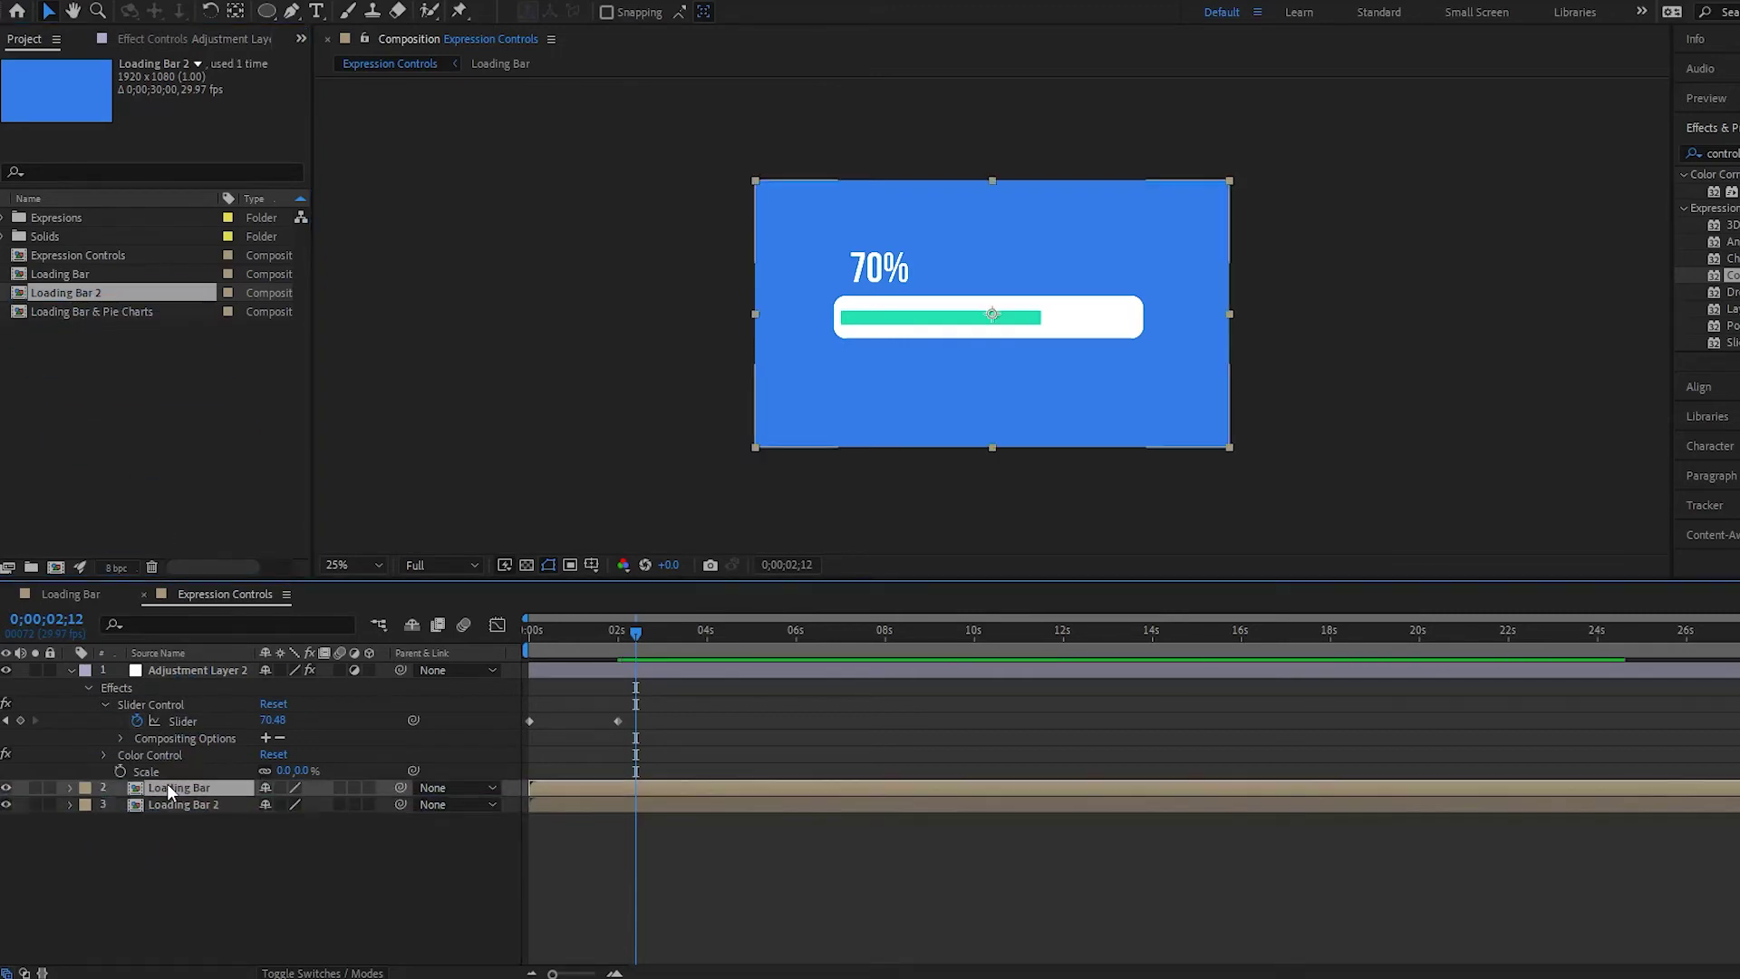
{"action": "key", "text": "s"}
{"action": "left_click", "coordinate": [199, 821], "text": "ctrl"}
{"action": "key", "text": "s"}
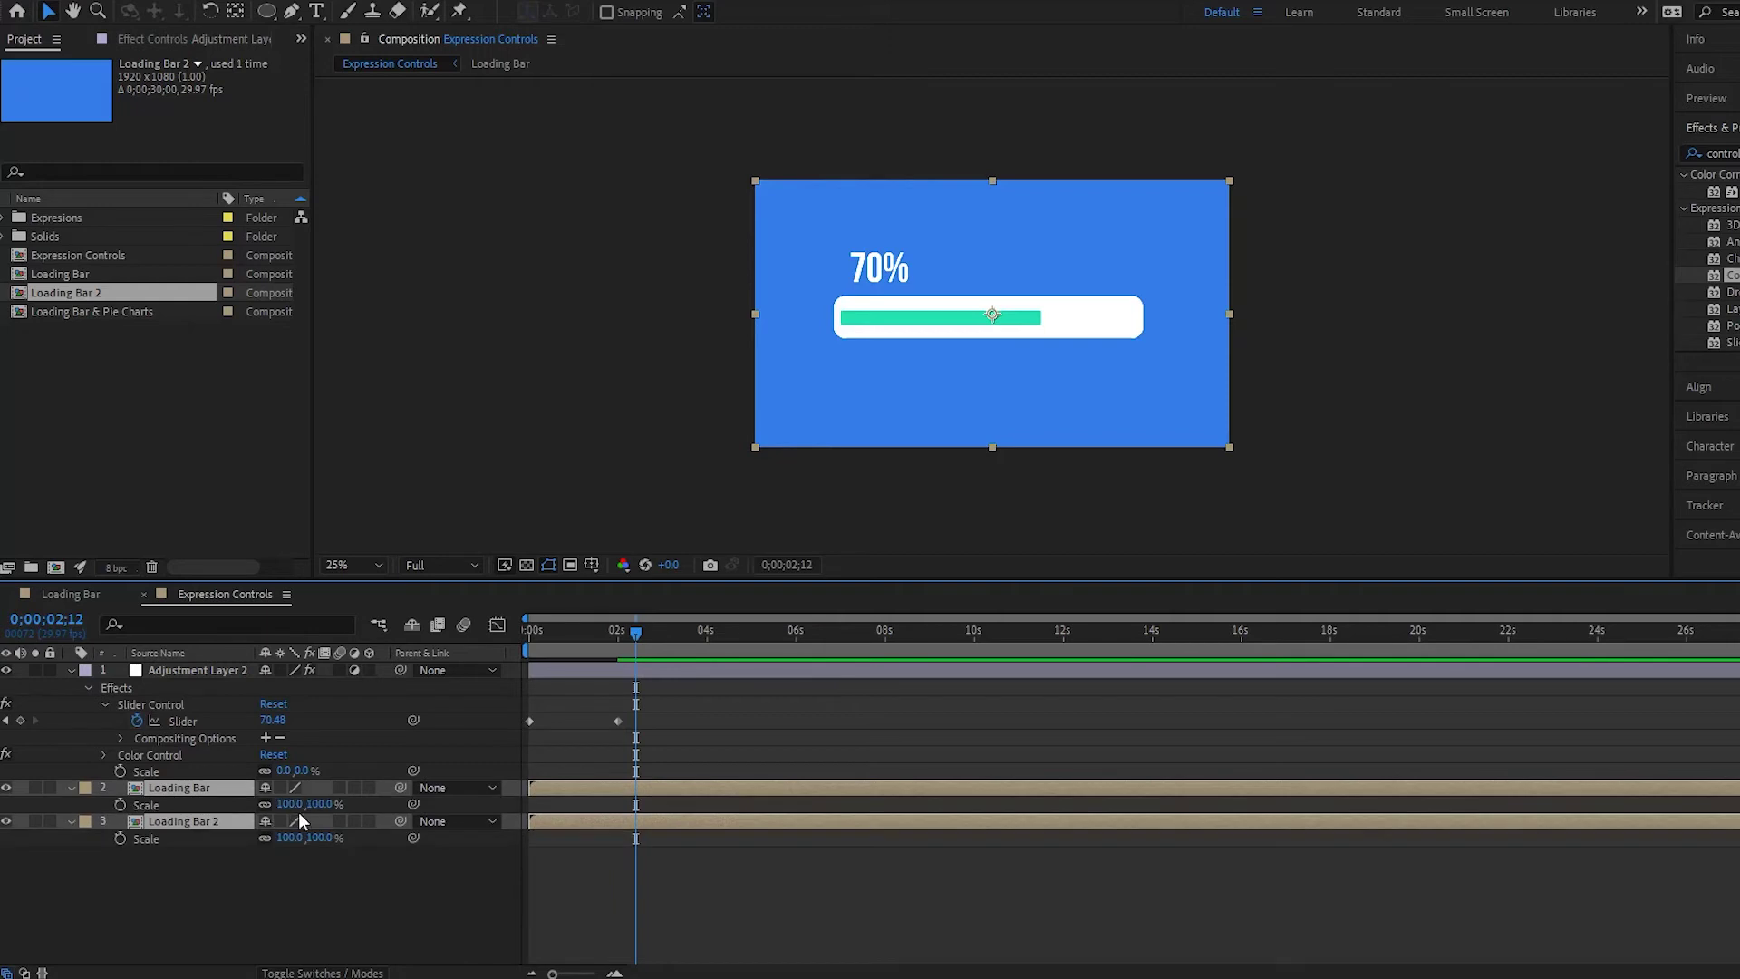
{"action": "left_click", "coordinate": [290, 804]}
{"action": "type", "text": "50"}
{"action": "key", "text": "Return"}
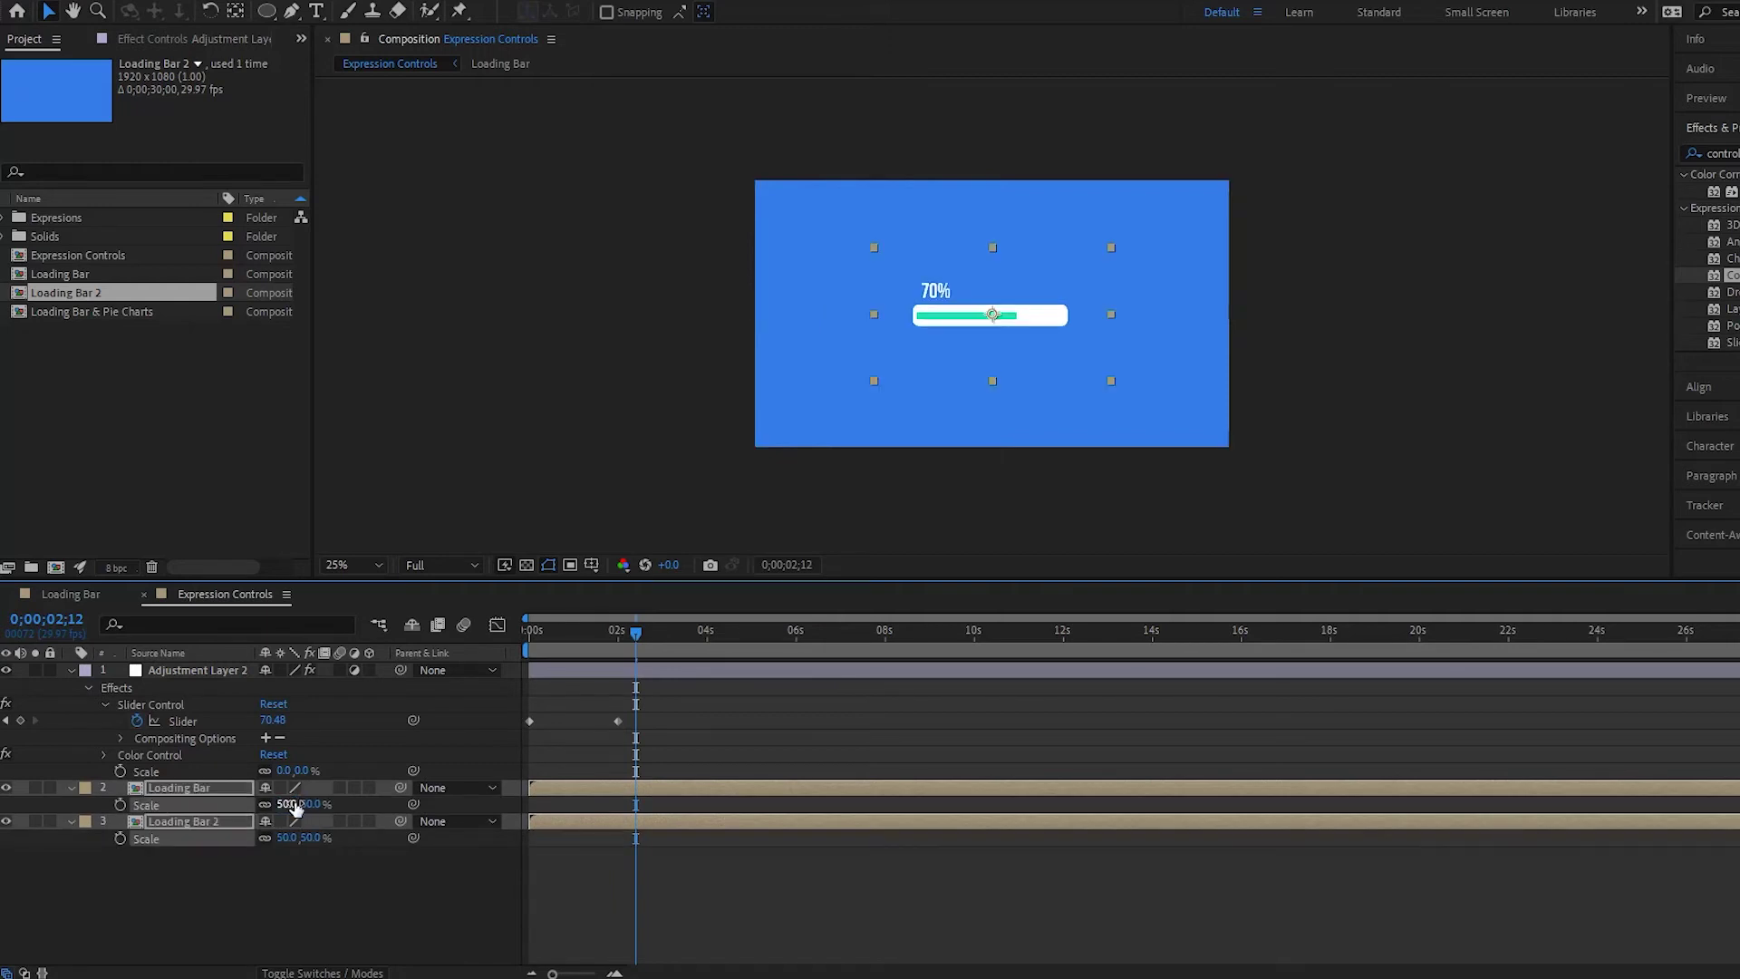
- Arrange the two loading bars side by side in the upper part of the frame, with Loading Bar 2 on the right
{"action": "left_click_drag", "start_coordinate": [985, 321], "coordinate": [924, 313]}
{"action": "left_click", "coordinate": [284, 942]}
{"action": "left_click", "coordinate": [210, 787]}
{"action": "left_click_drag", "start_coordinate": [866, 334], "coordinate": [849, 261]}
{"action": "key", "text": "ctrl+shift+a"}
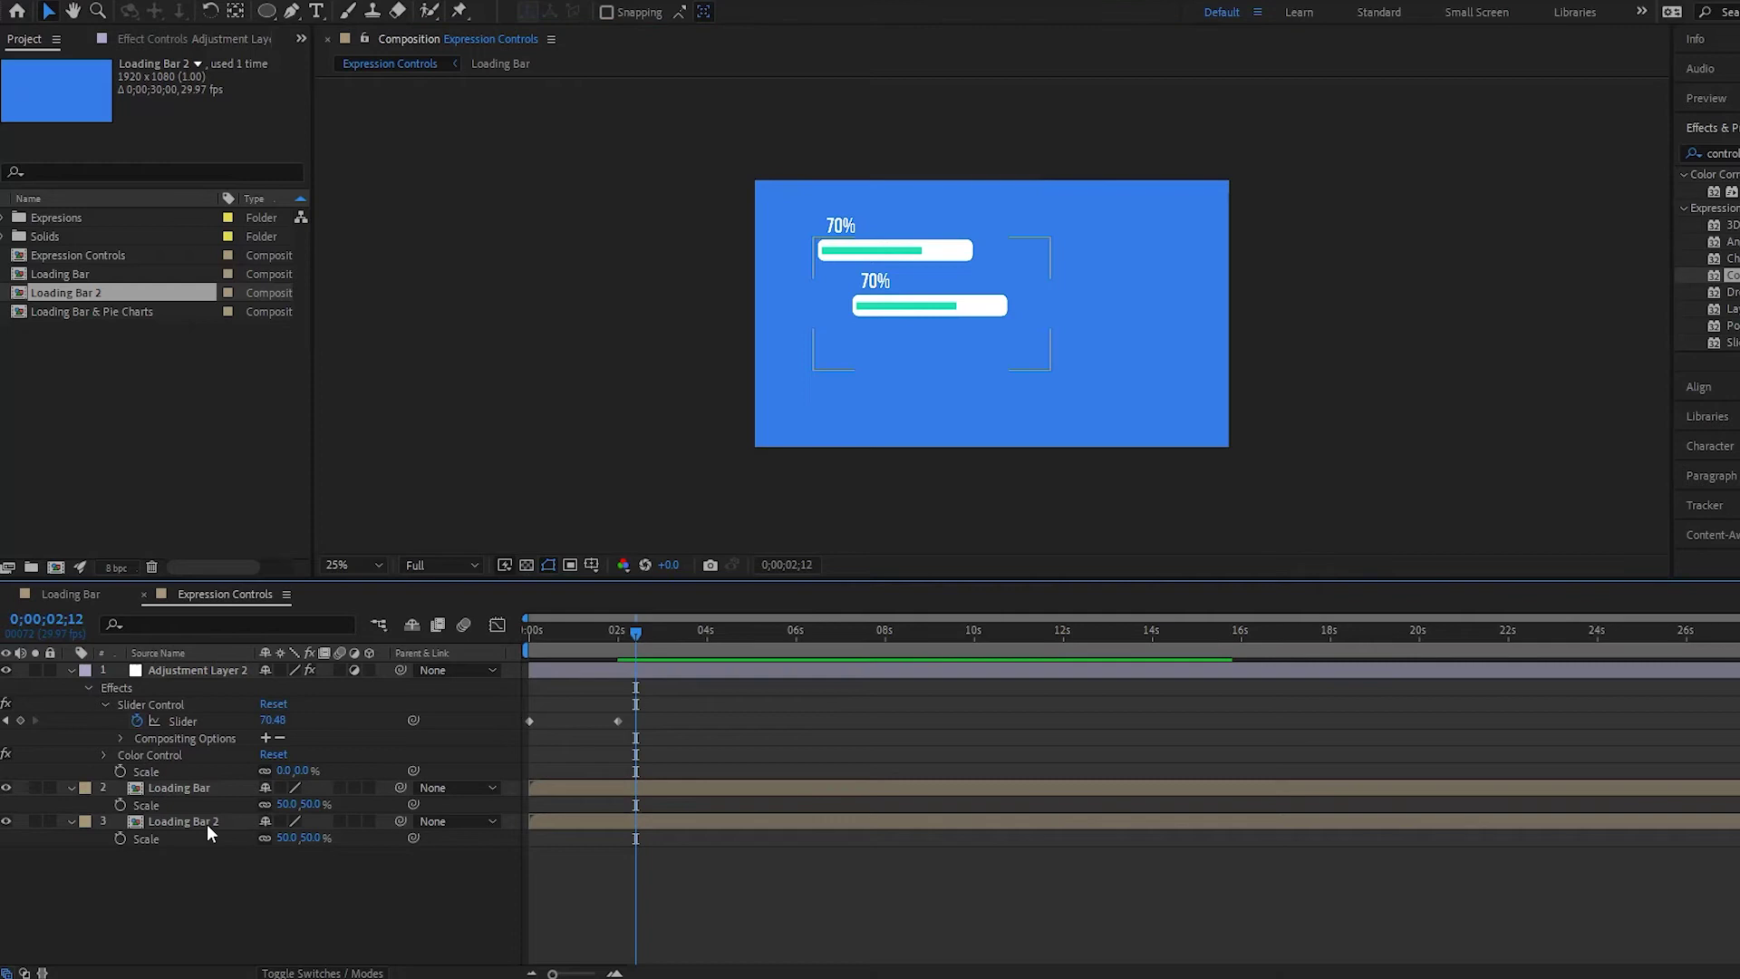
{"action": "left_click", "coordinate": [205, 827]}
{"action": "left_click_drag", "start_coordinate": [921, 314], "coordinate": [1098, 267]}
{"action": "left_click", "coordinate": [962, 254]}
{"action": "left_click_drag", "start_coordinate": [931, 253], "coordinate": [910, 259]}
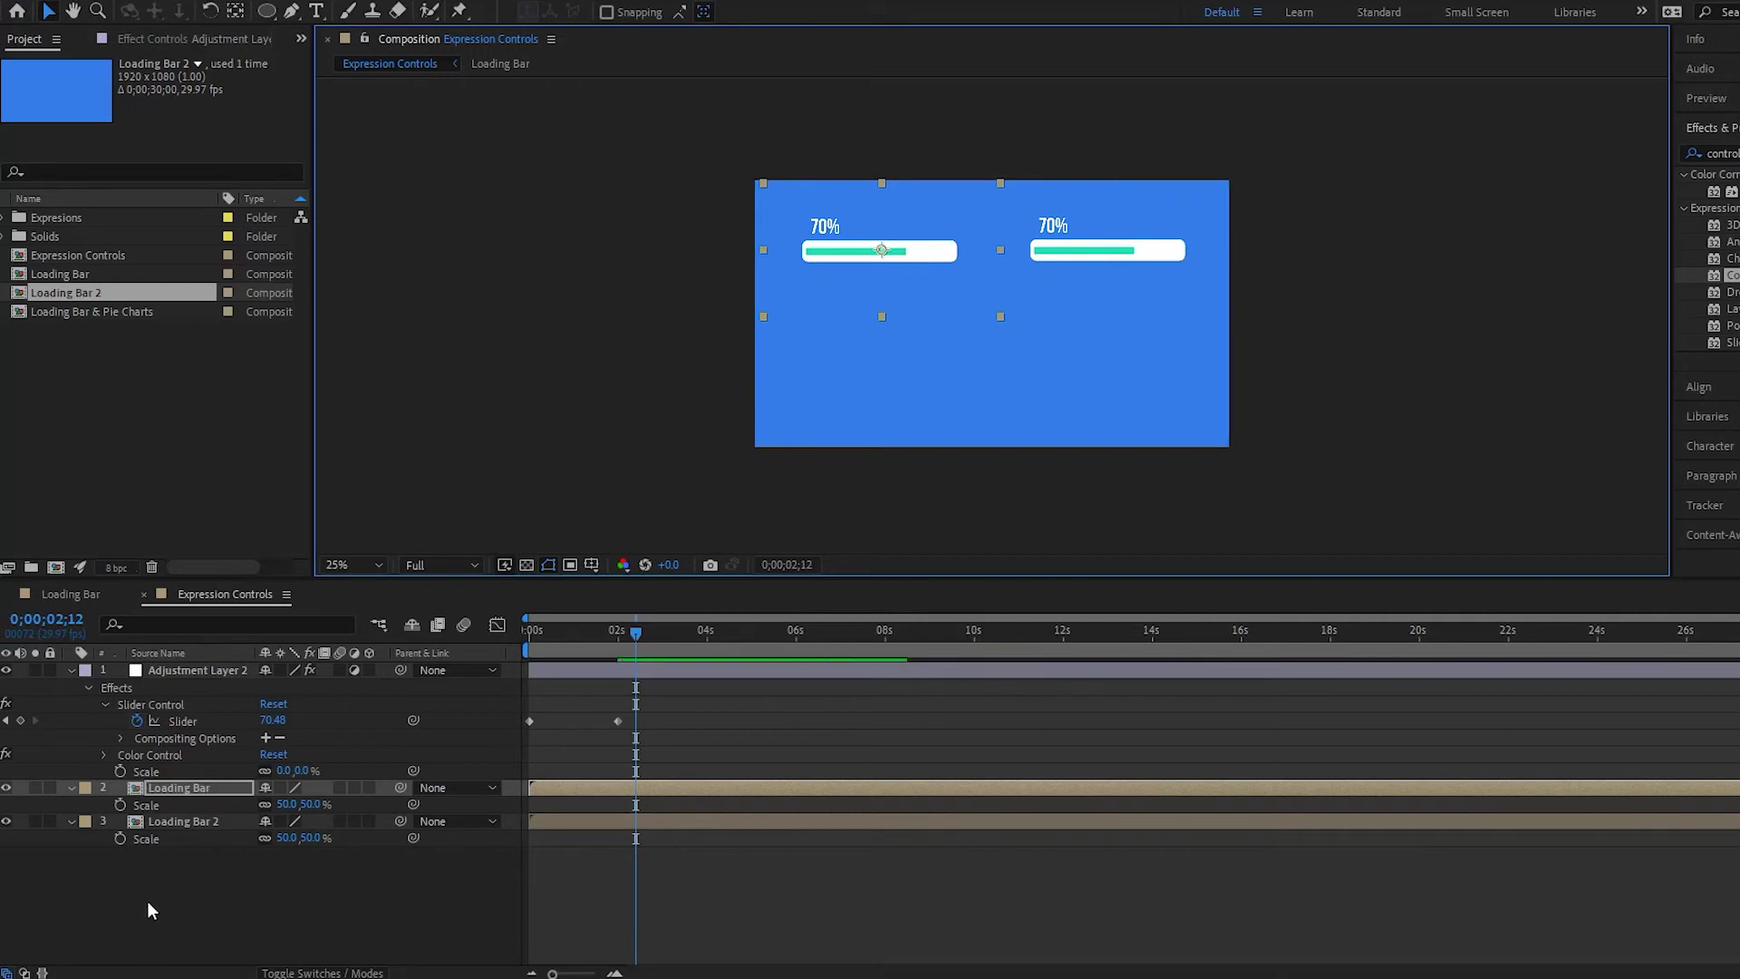
- Set the Scale of both loading bar layers to 60%
{"action": "left_click", "coordinate": [185, 828], "text": "shift"}
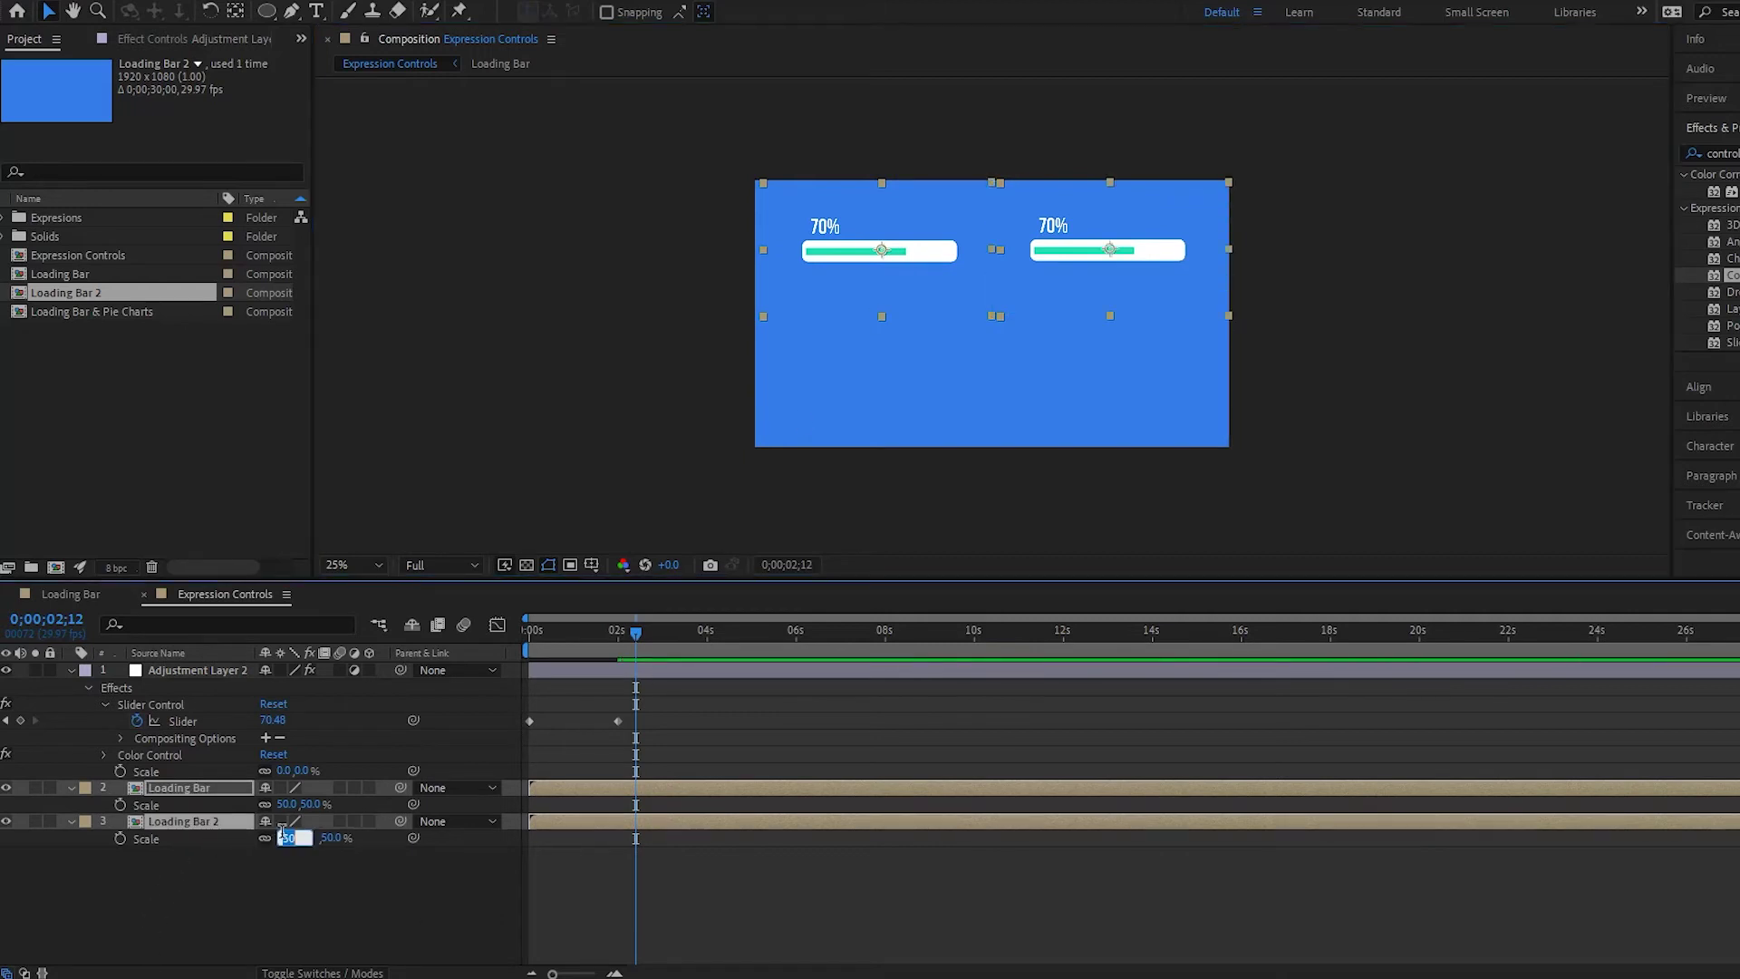
{"action": "left_click_drag", "start_coordinate": [275, 838], "coordinate": [284, 837]}
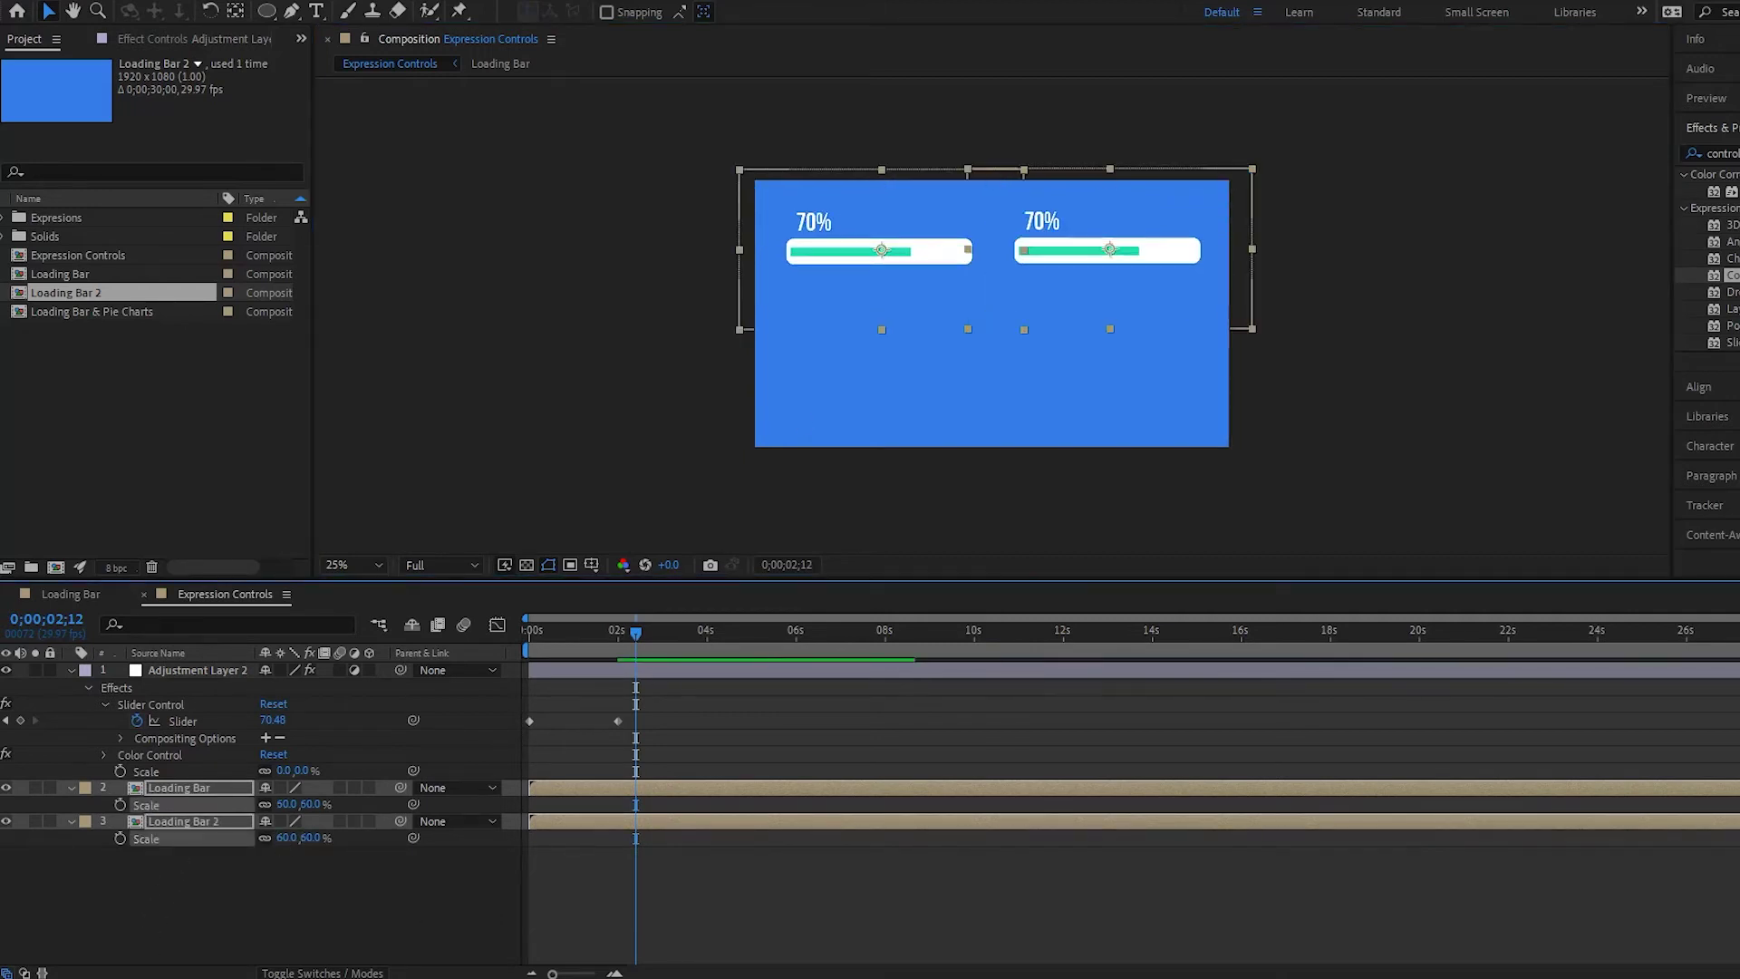
{"action": "left_click", "coordinate": [183, 914]}
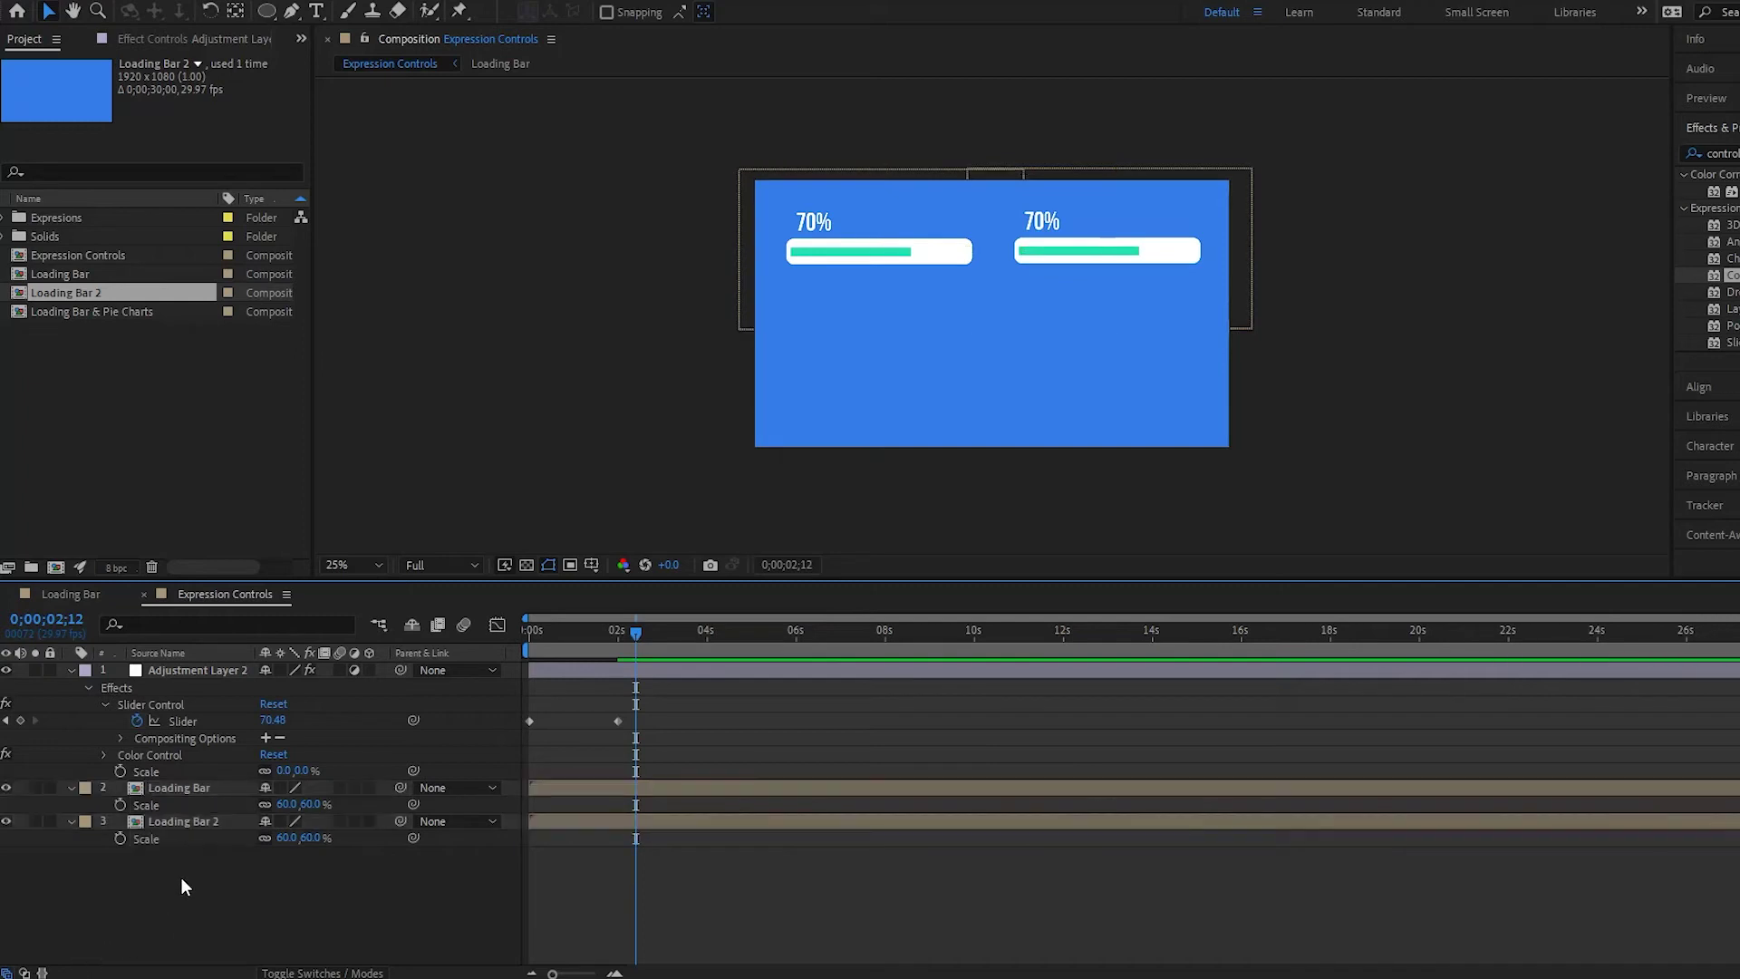
- Reorder the adjustment layer's effects so Slider Control 2 and Color Control 2 sit together below Color Control
{"action": "left_click", "coordinate": [183, 823]}
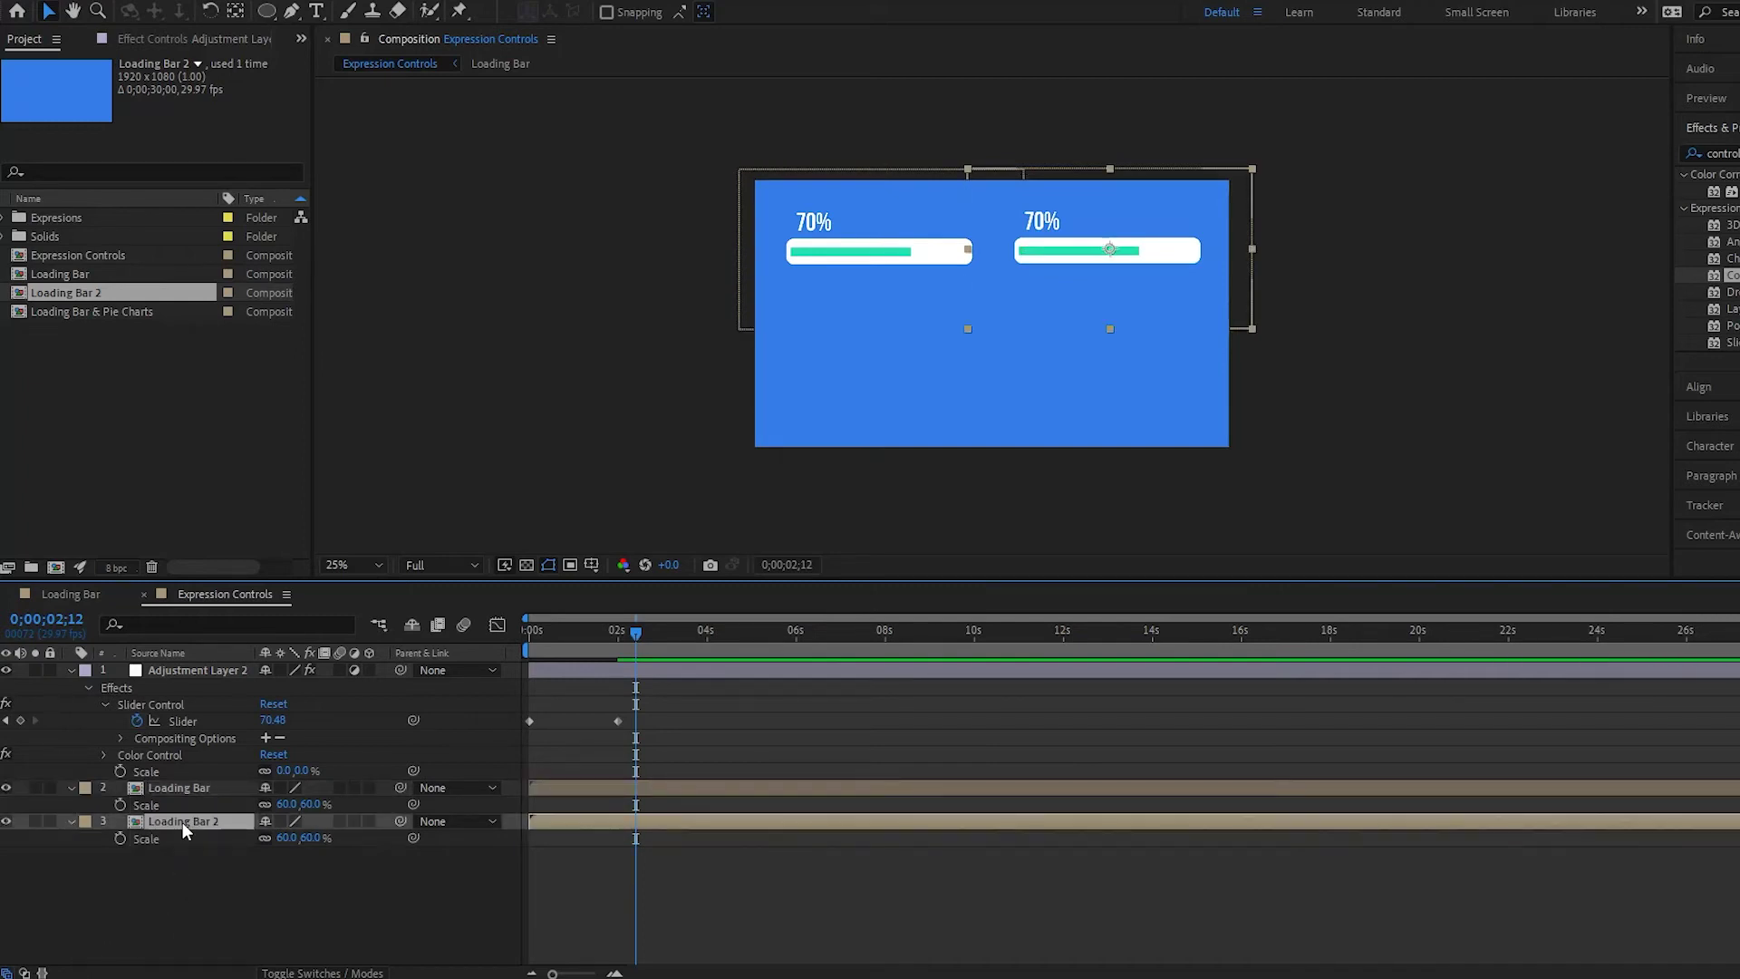
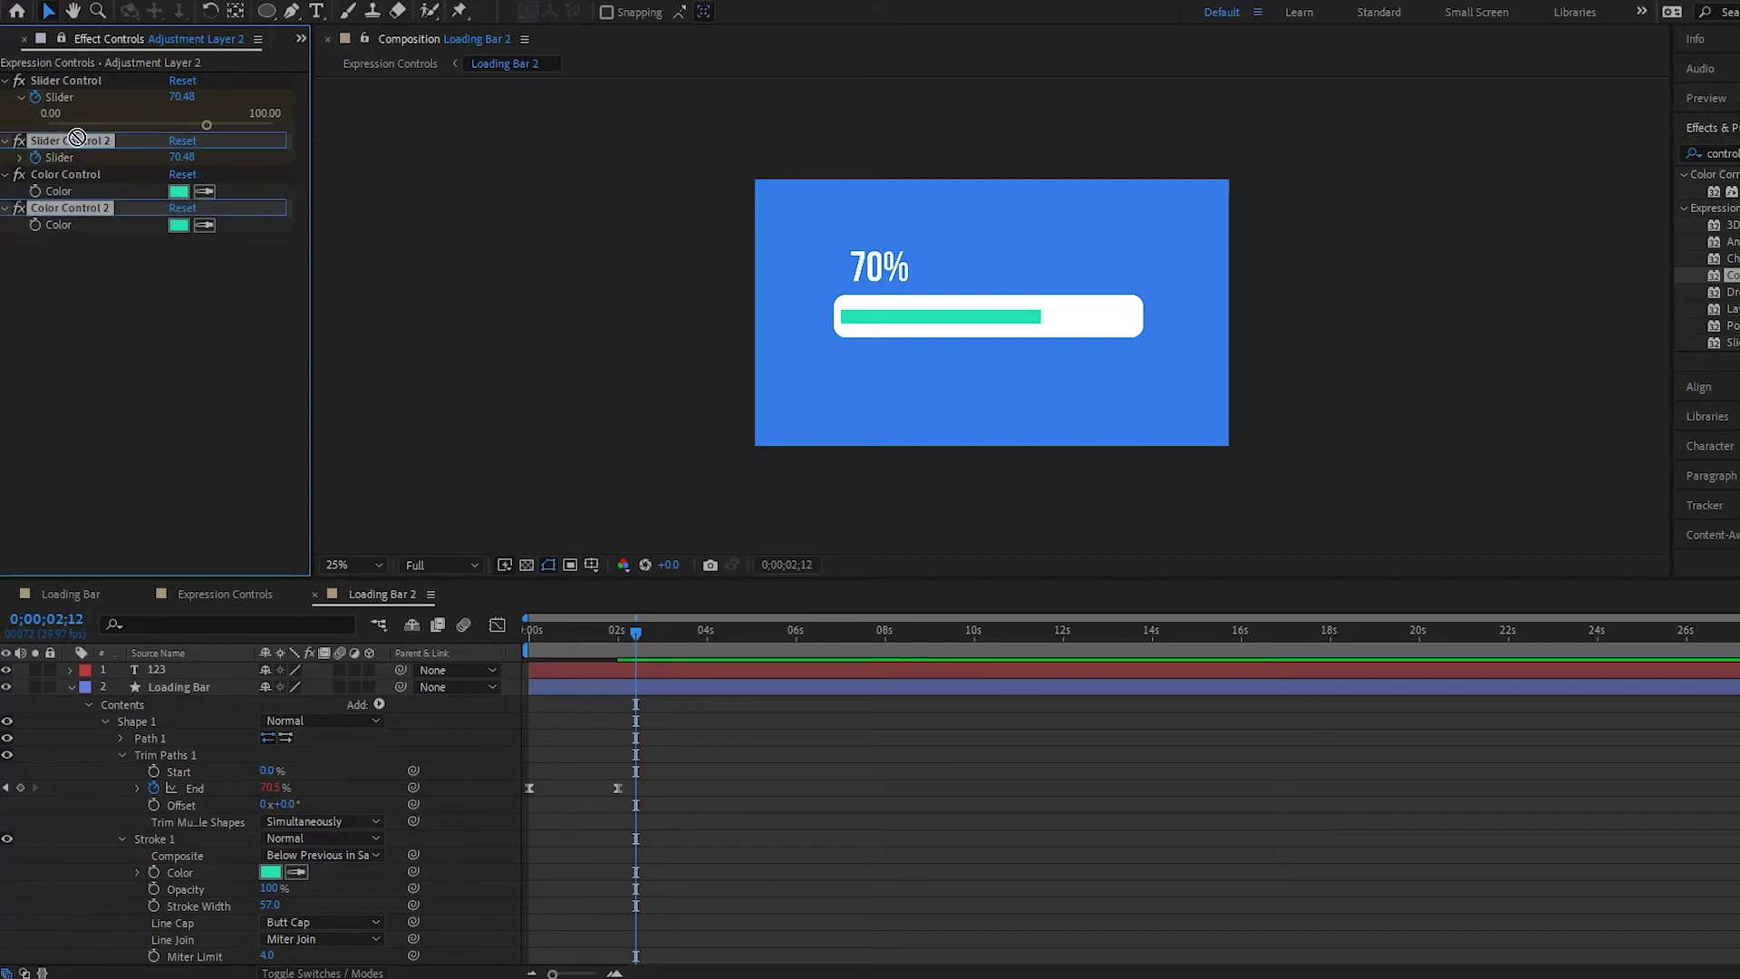
{"action": "left_click_drag", "start_coordinate": [76, 136], "coordinate": [79, 199]}
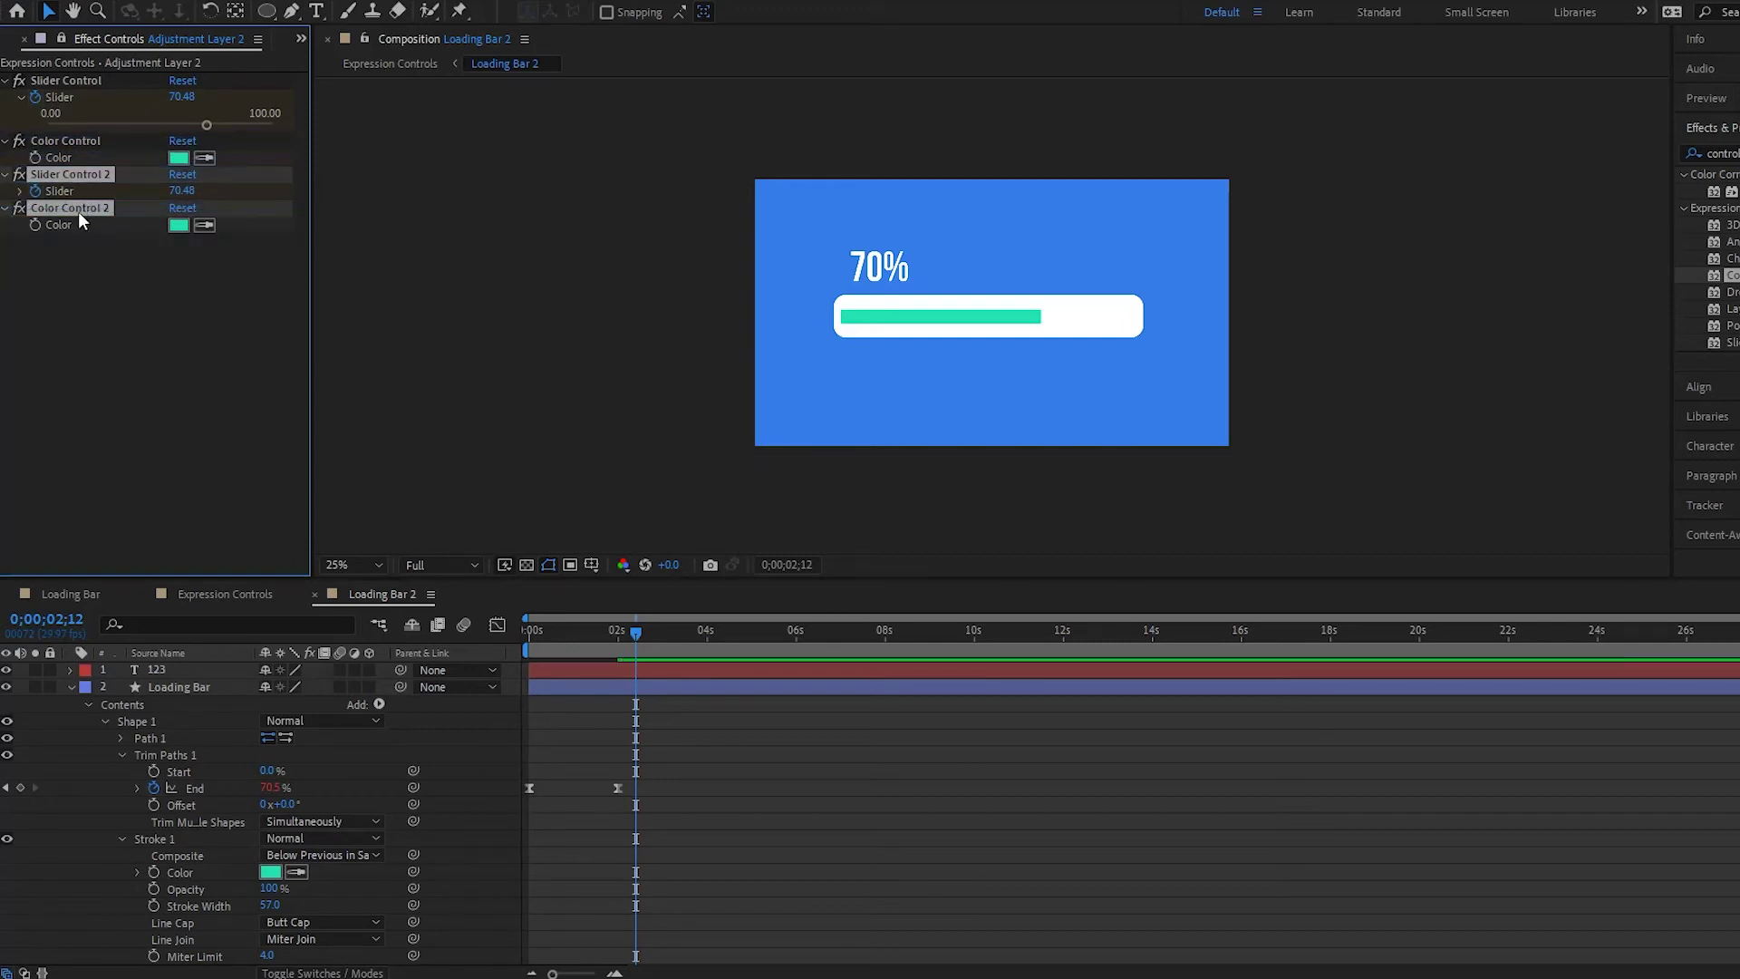
{"action": "left_click", "coordinate": [80, 263]}
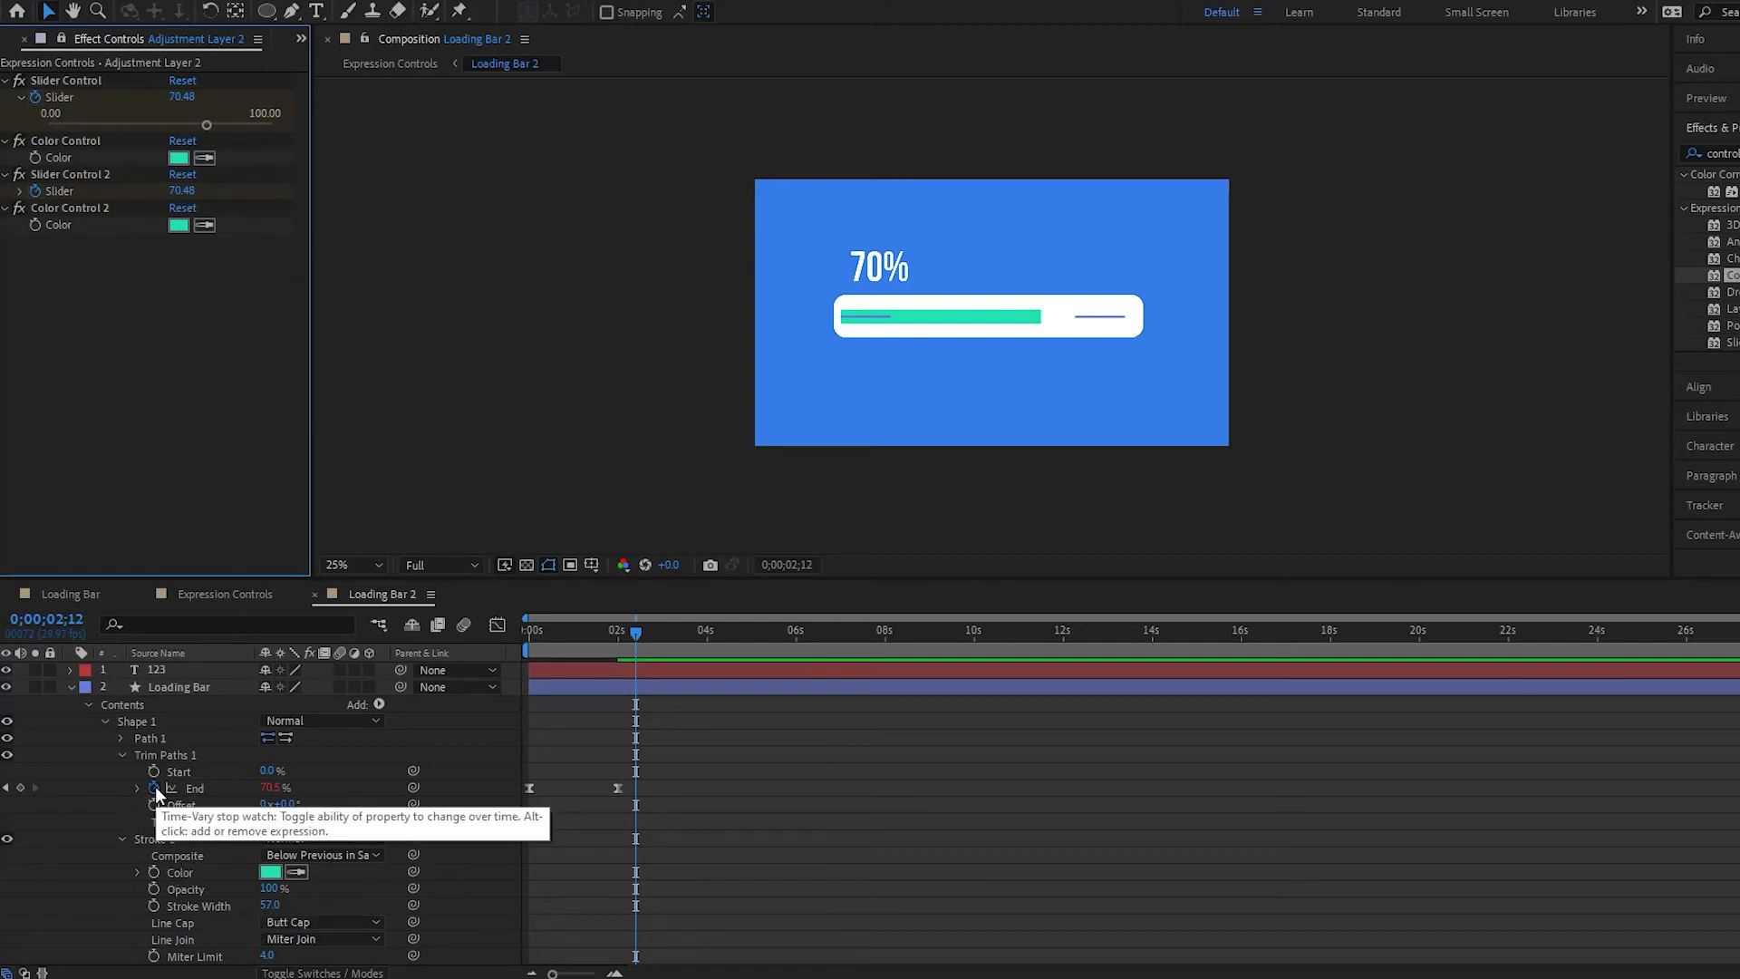
- Reveal the Loading Bar shape layer's expressions in Loading Bar 2 and point the End expression to "Slider Control 2"
{"action": "left_click", "coordinate": [160, 688]}
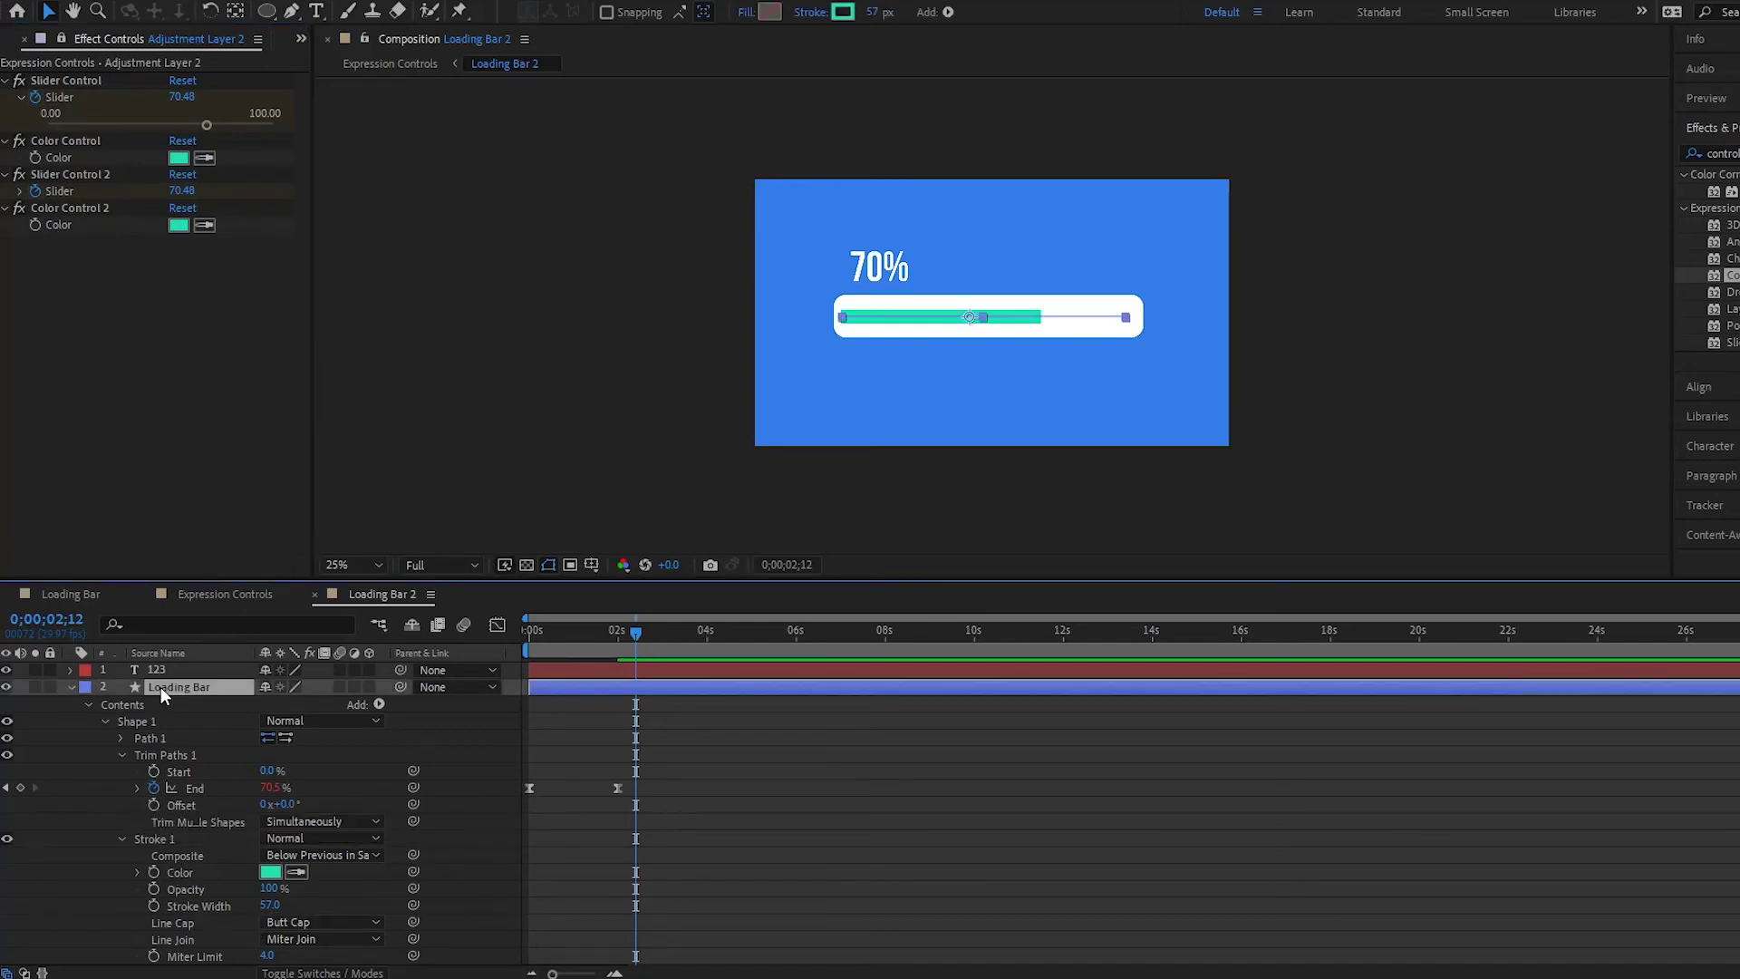
{"action": "key", "text": "e"}
{"action": "key", "text": "e"}
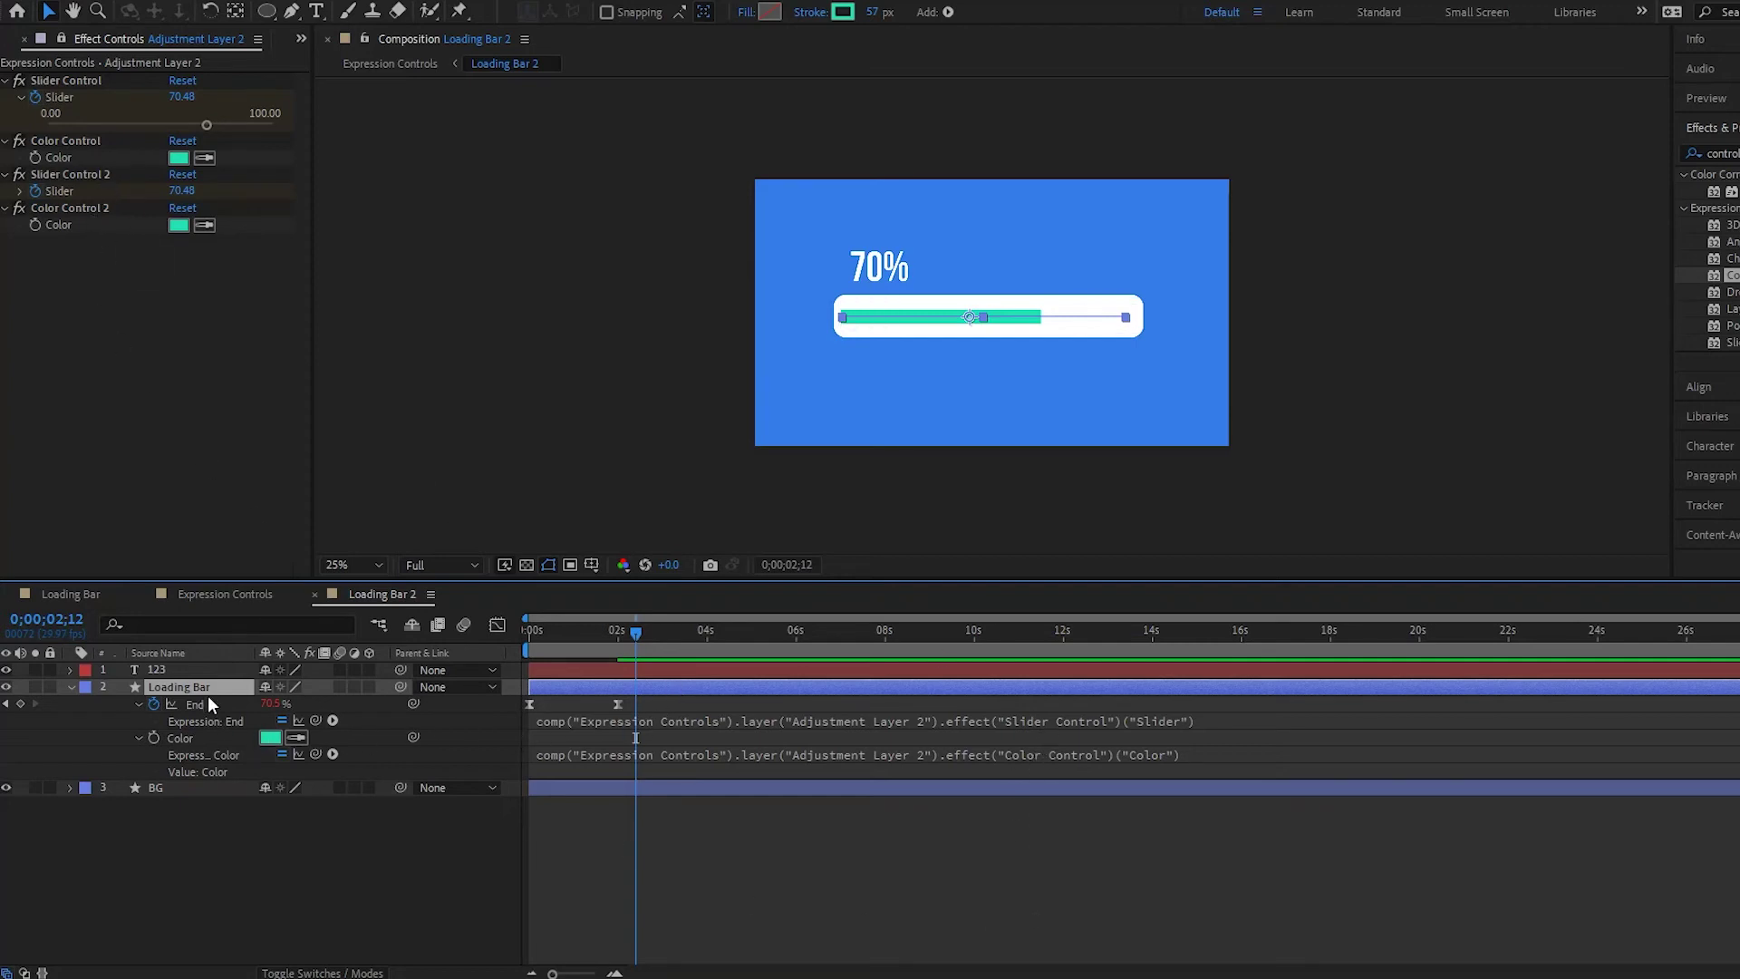
{"action": "left_click", "coordinate": [1091, 721]}
{"action": "left_click", "coordinate": [1122, 720]}
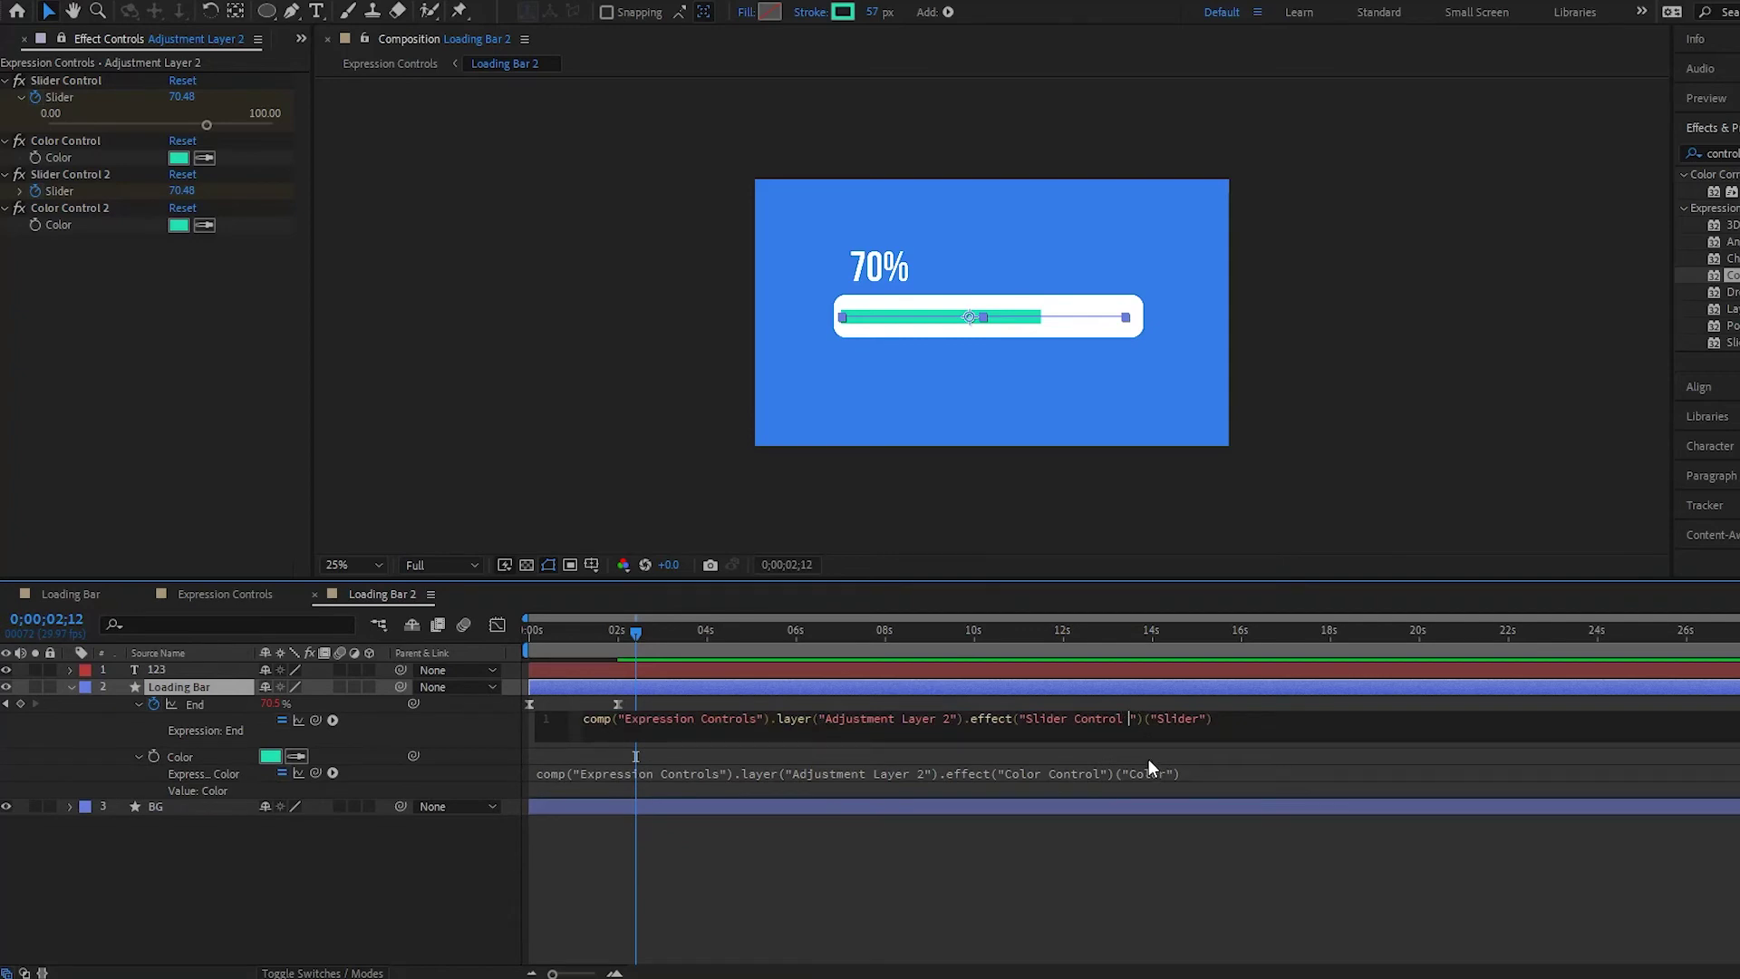
{"action": "type", "text": "2"}
{"action": "left_click", "coordinate": [1094, 872]}
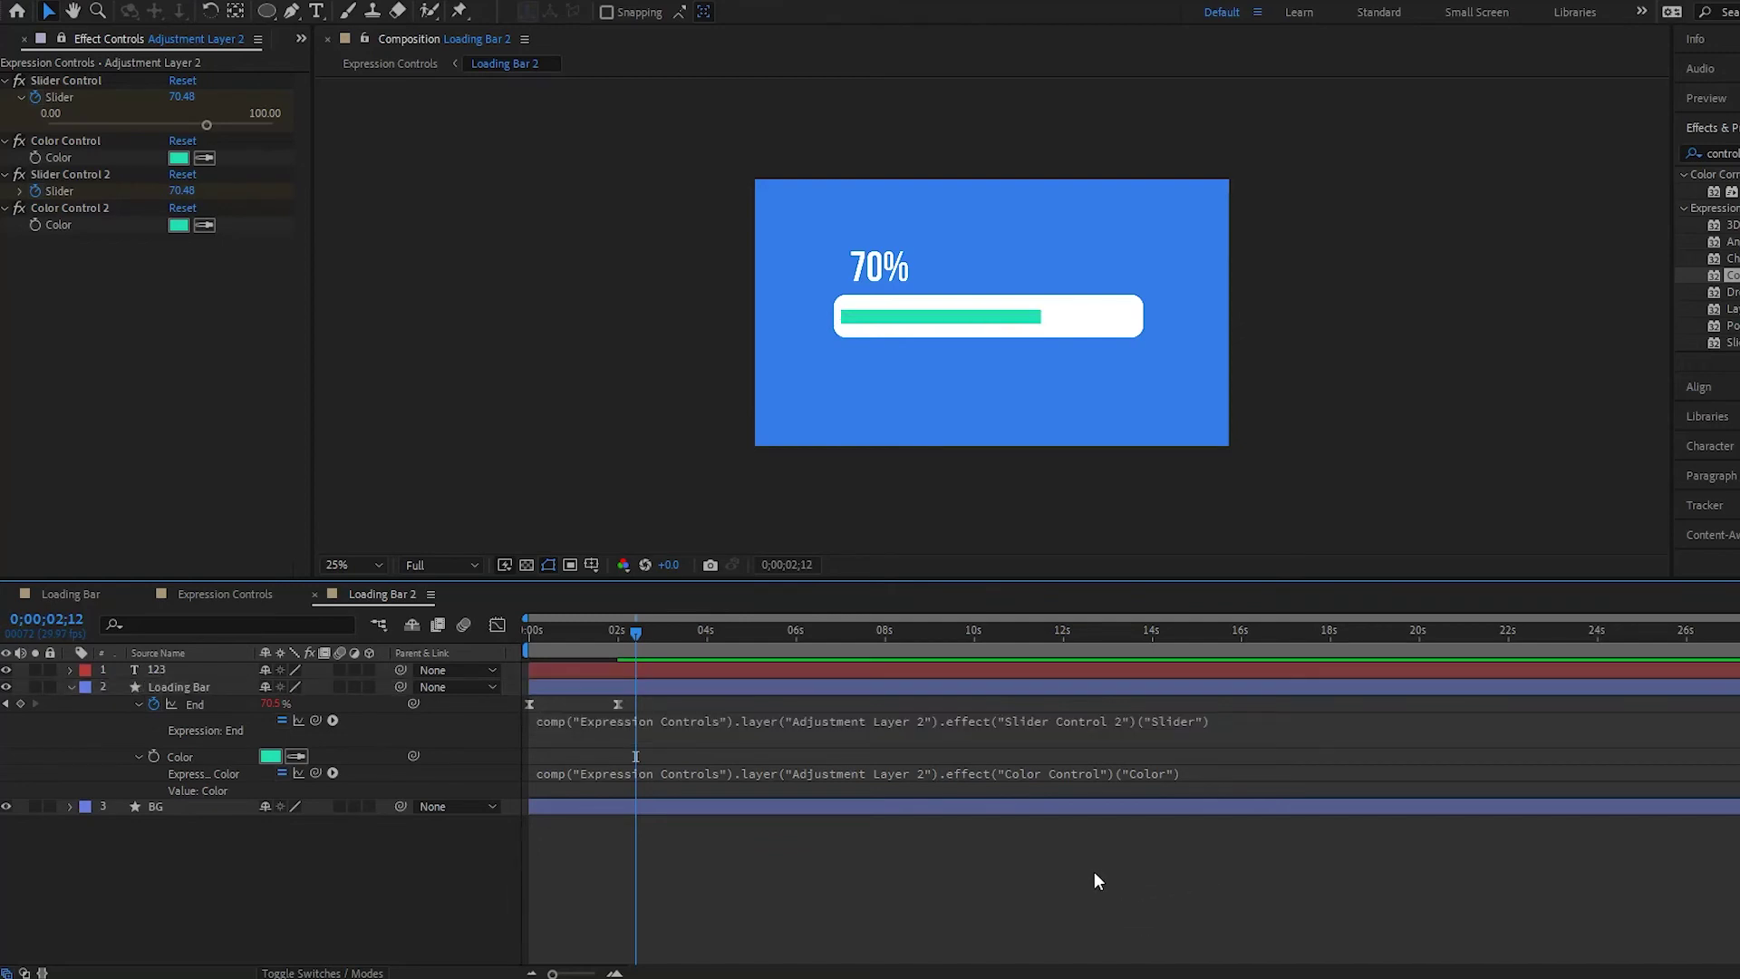
- Edit the shape layer's stroke Color expression in Loading Bar 2 to reference "Color Control 2"
{"action": "left_click", "coordinate": [1088, 775]}
{"action": "left_click", "coordinate": [1117, 772]}
{"action": "type", "text": "2"}
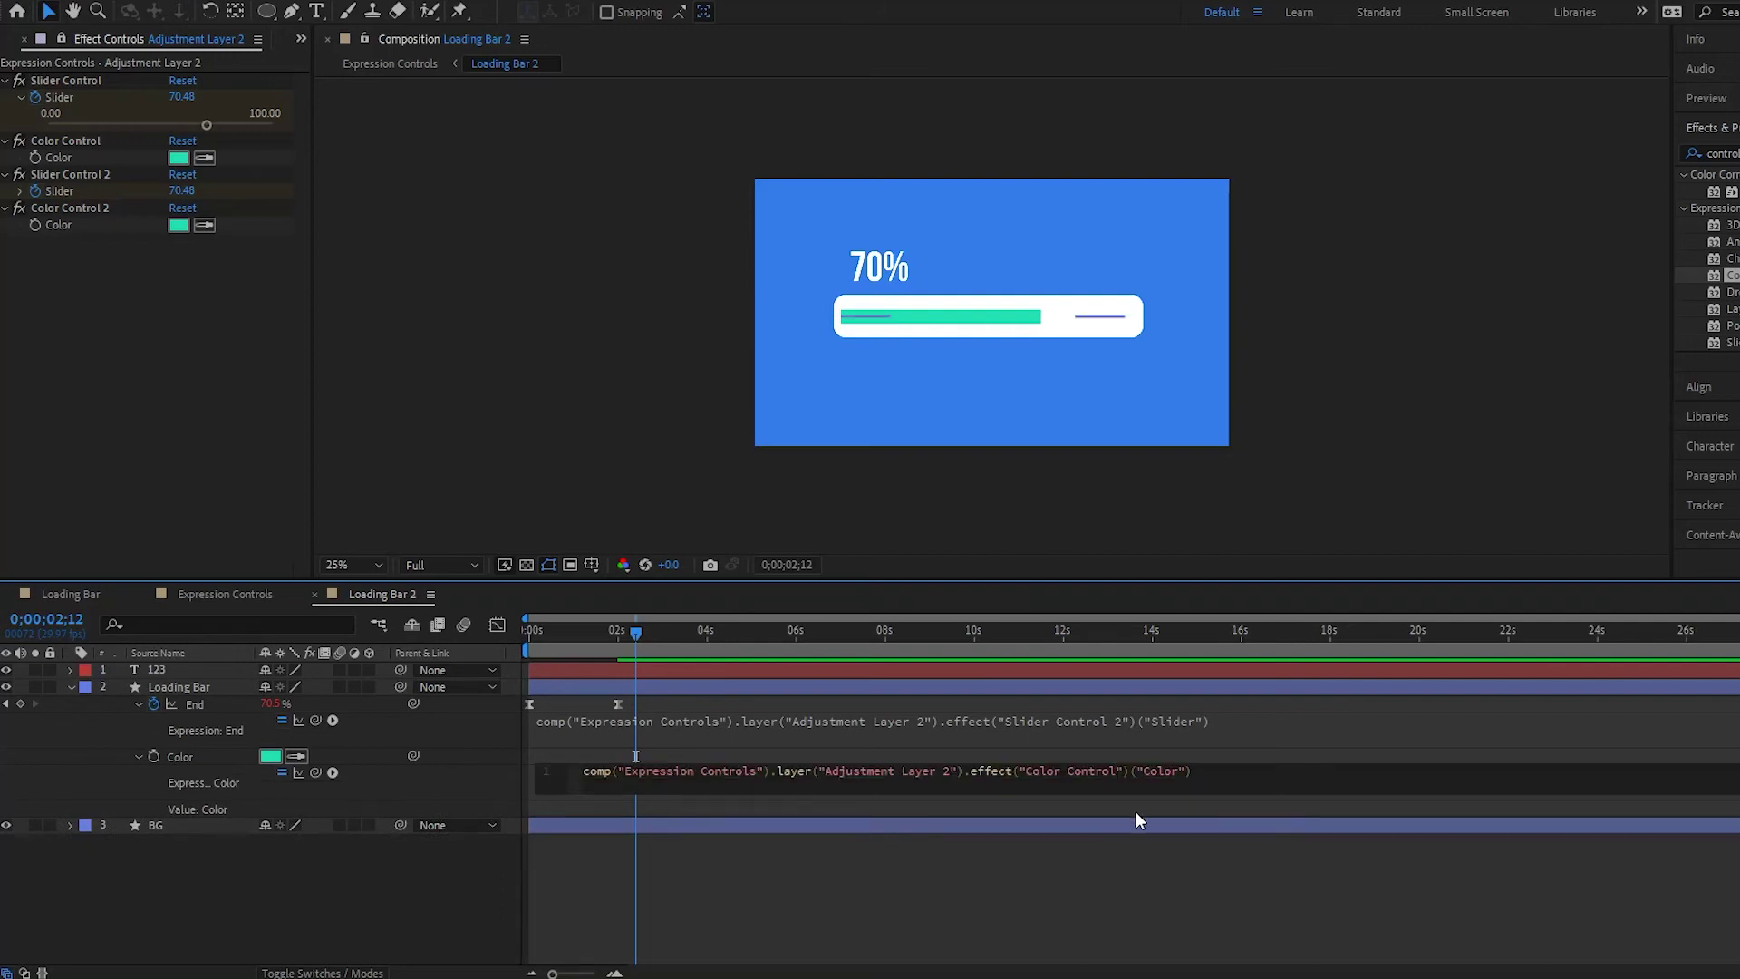
{"action": "left_click", "coordinate": [1172, 888]}
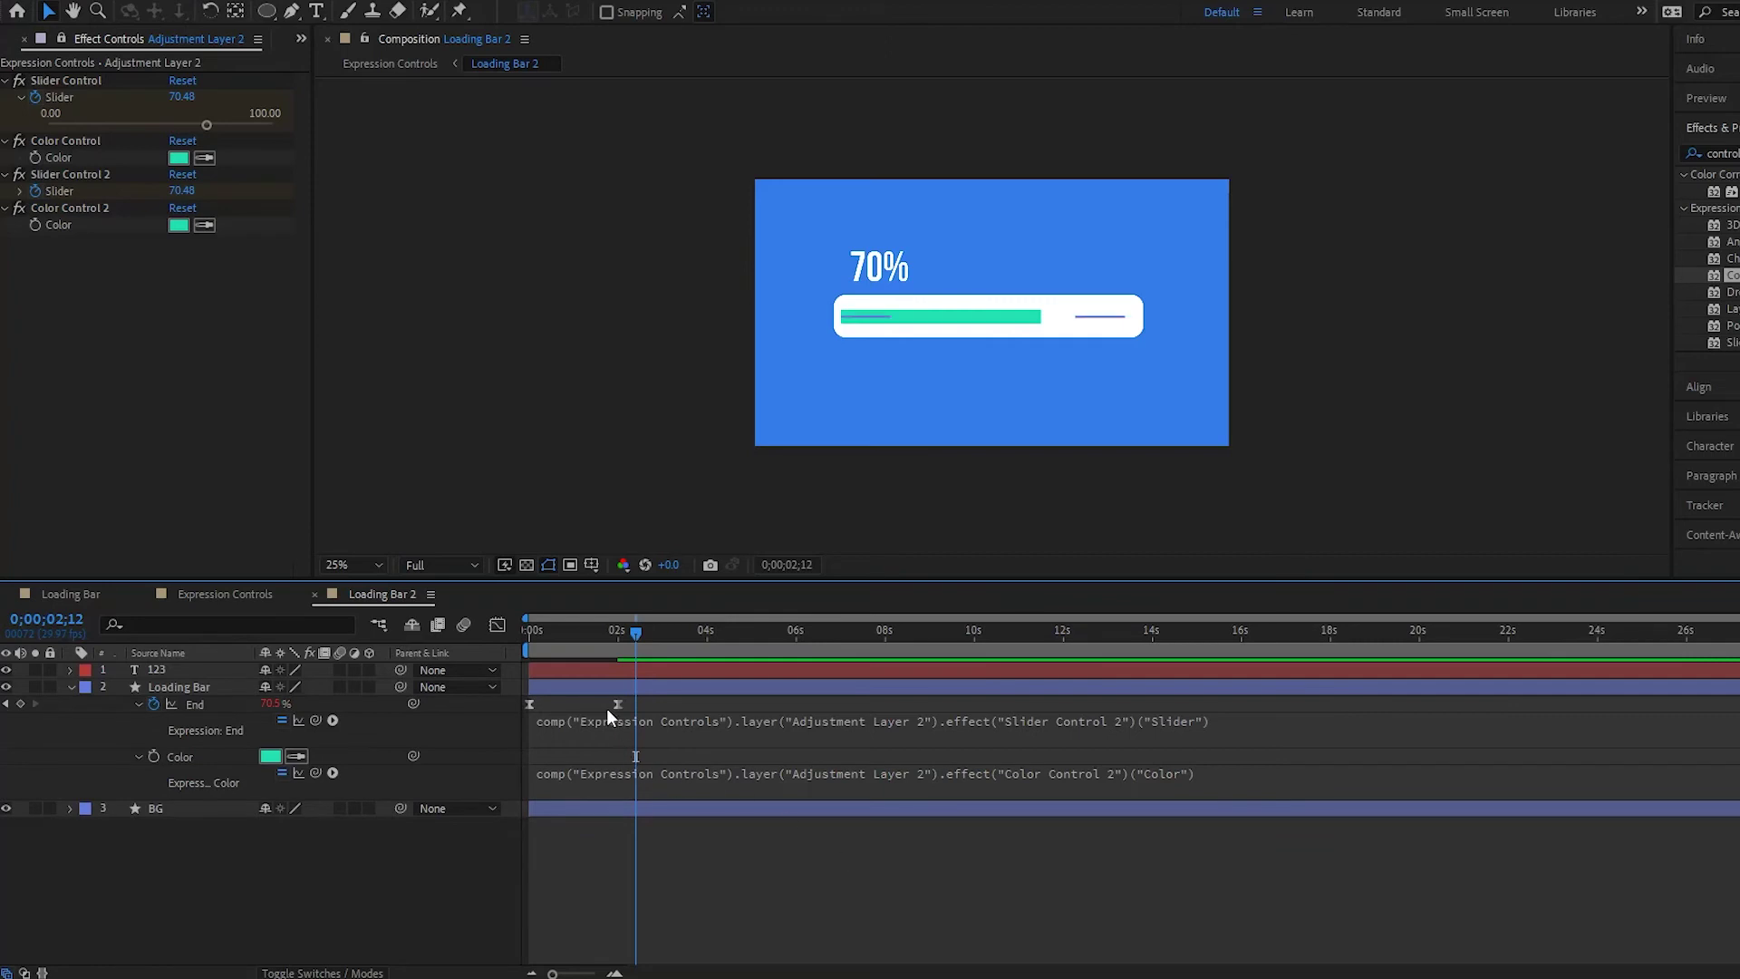
- Move to the 2-second mark and expand the adjustment layer's Slider Control 2 and Color Control 2 in Expression Controls
{"action": "left_click_drag", "start_coordinate": [633, 638], "coordinate": [620, 636]}
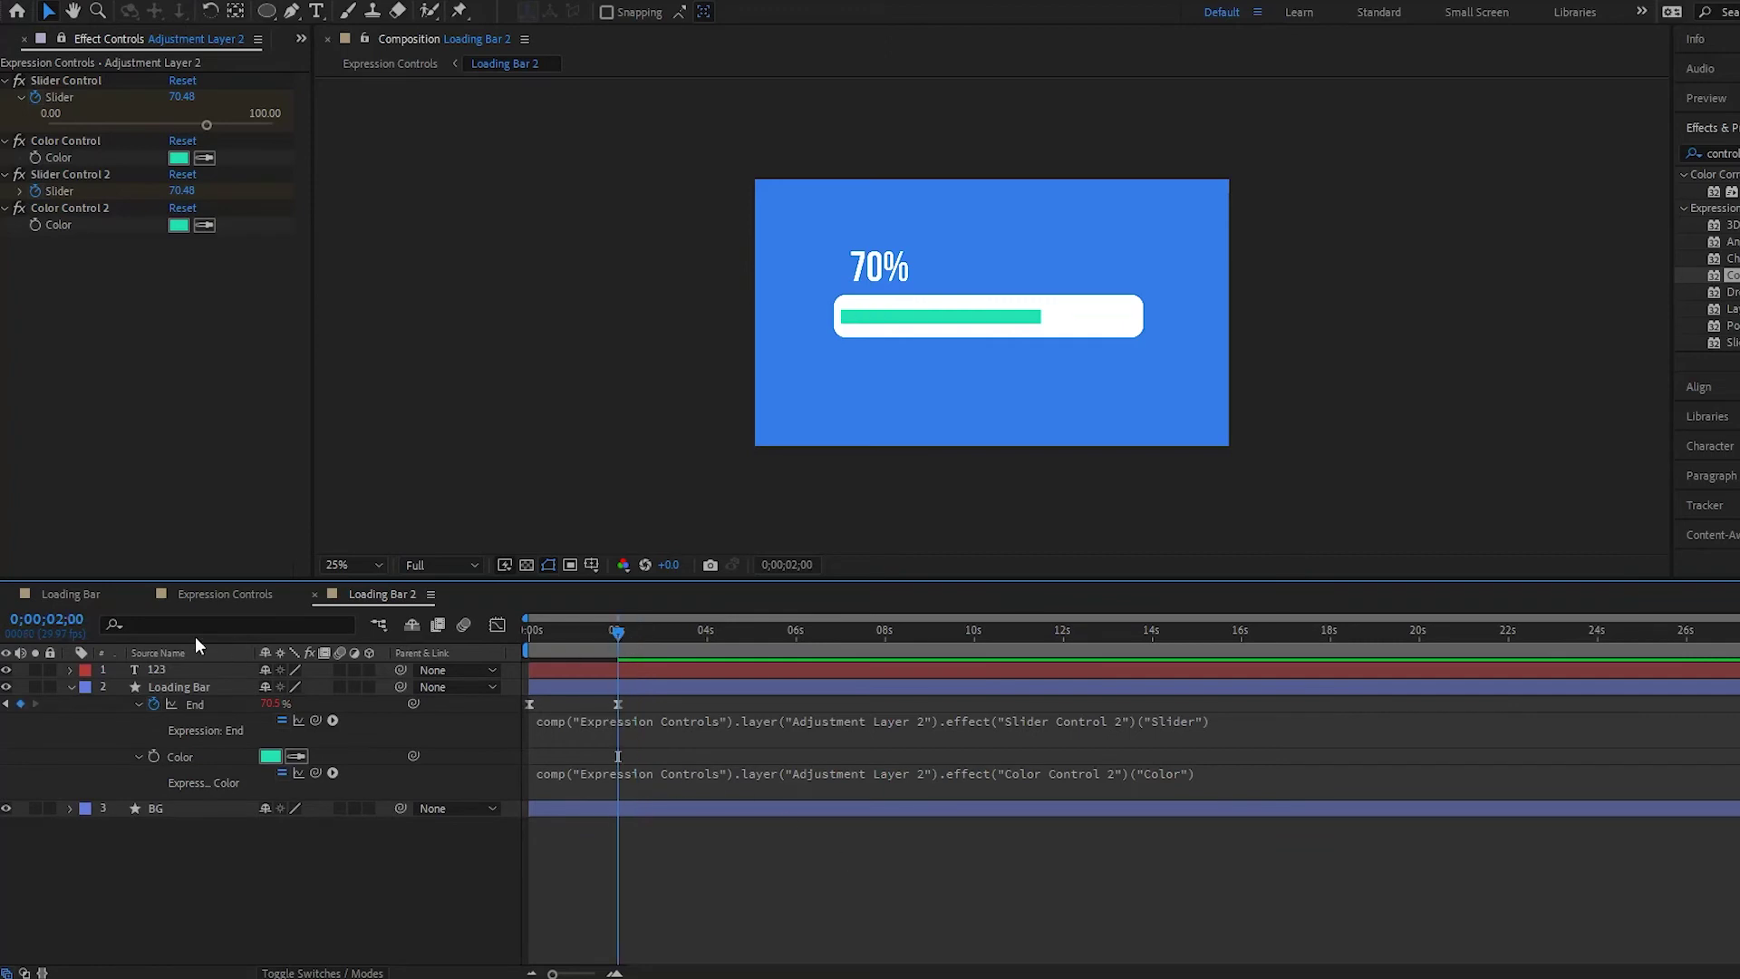
{"action": "left_click", "coordinate": [208, 594]}
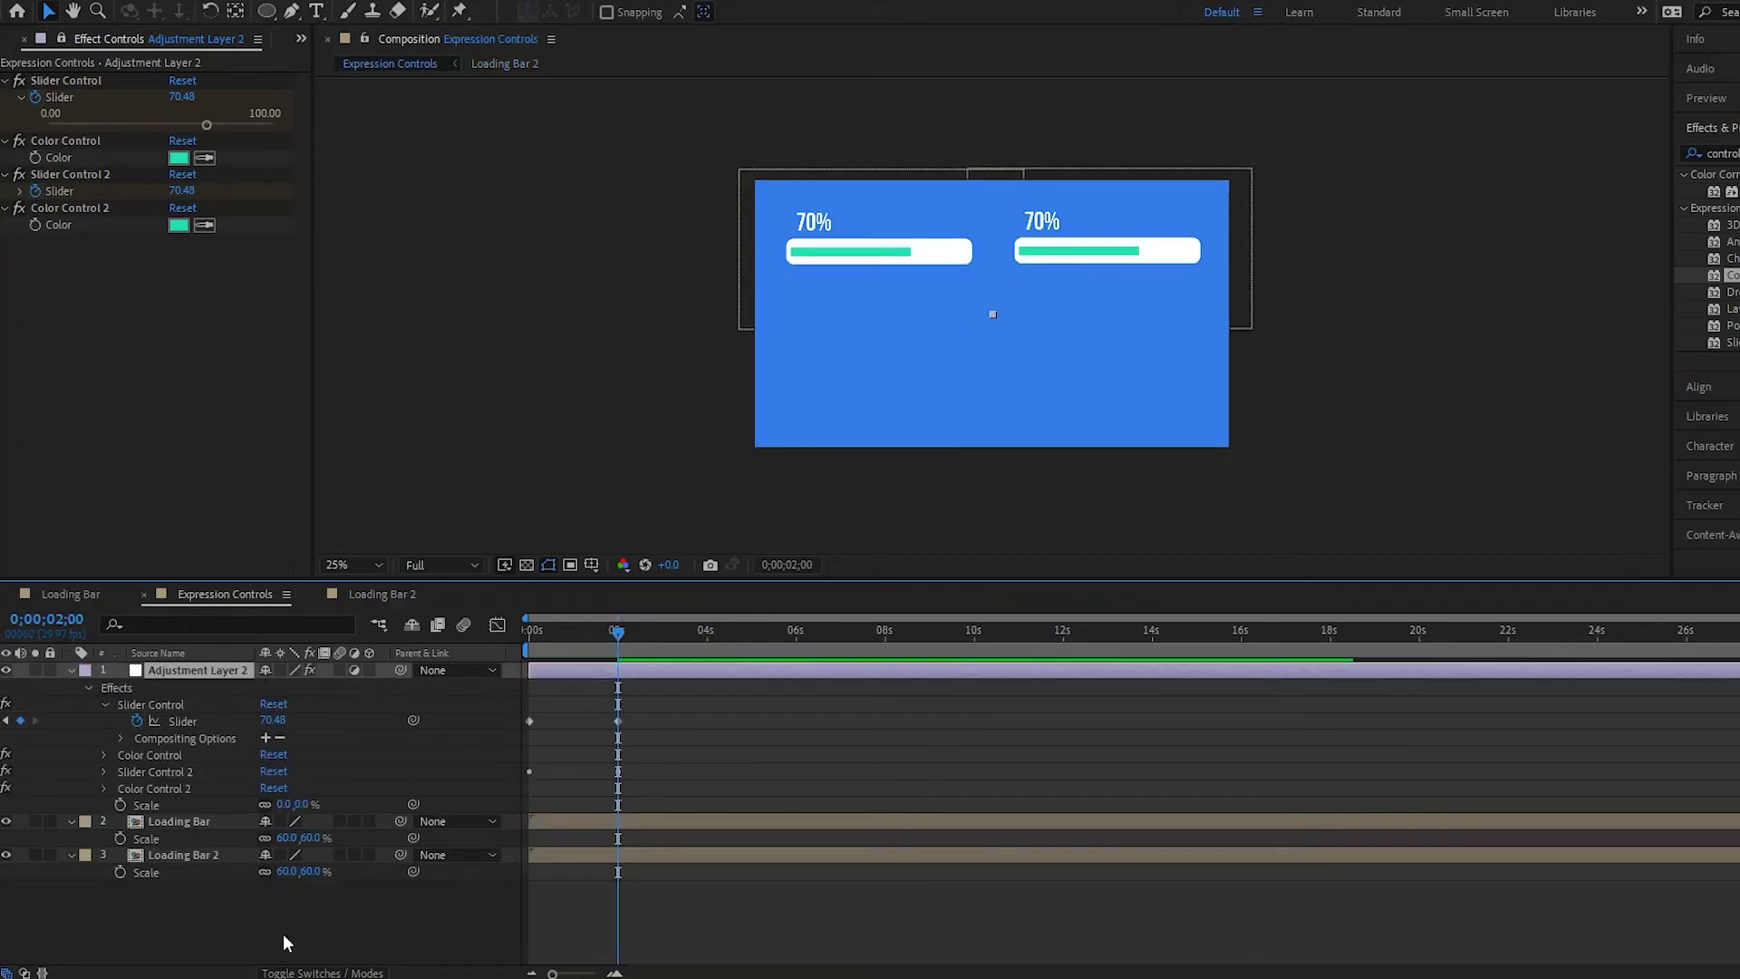
{"action": "left_click", "coordinate": [198, 854]}
{"action": "left_click", "coordinate": [183, 888]}
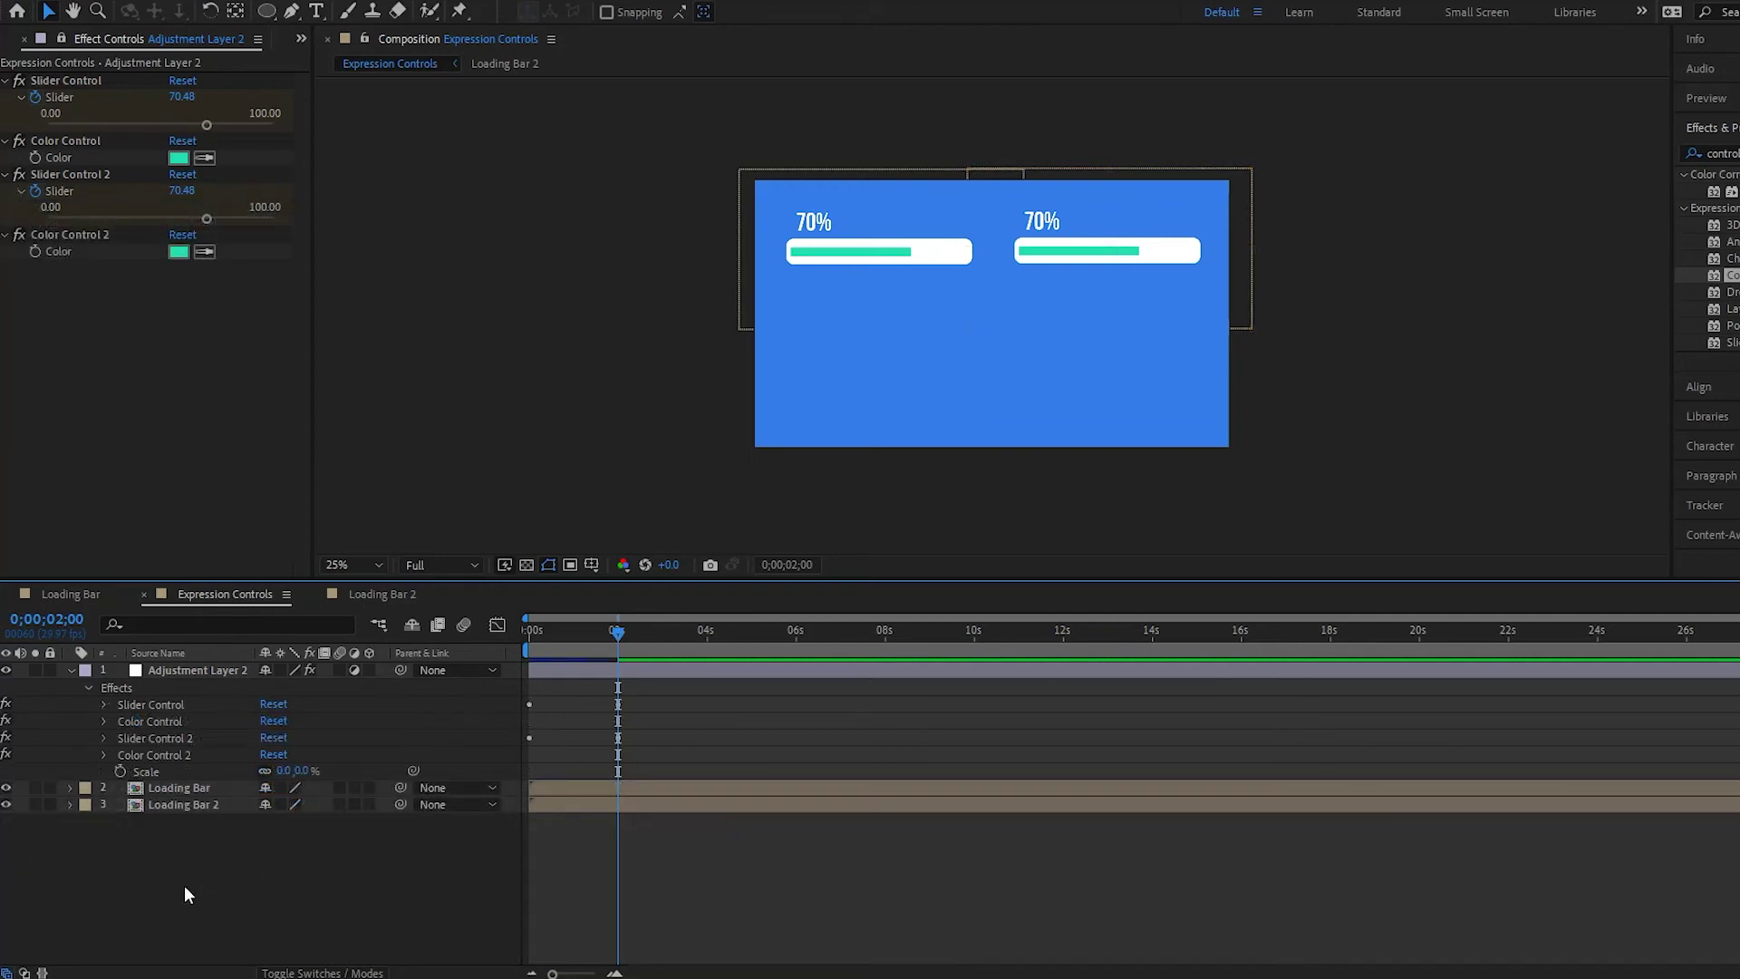
{"action": "left_click", "coordinate": [101, 738]}
{"action": "left_click", "coordinate": [104, 788]}
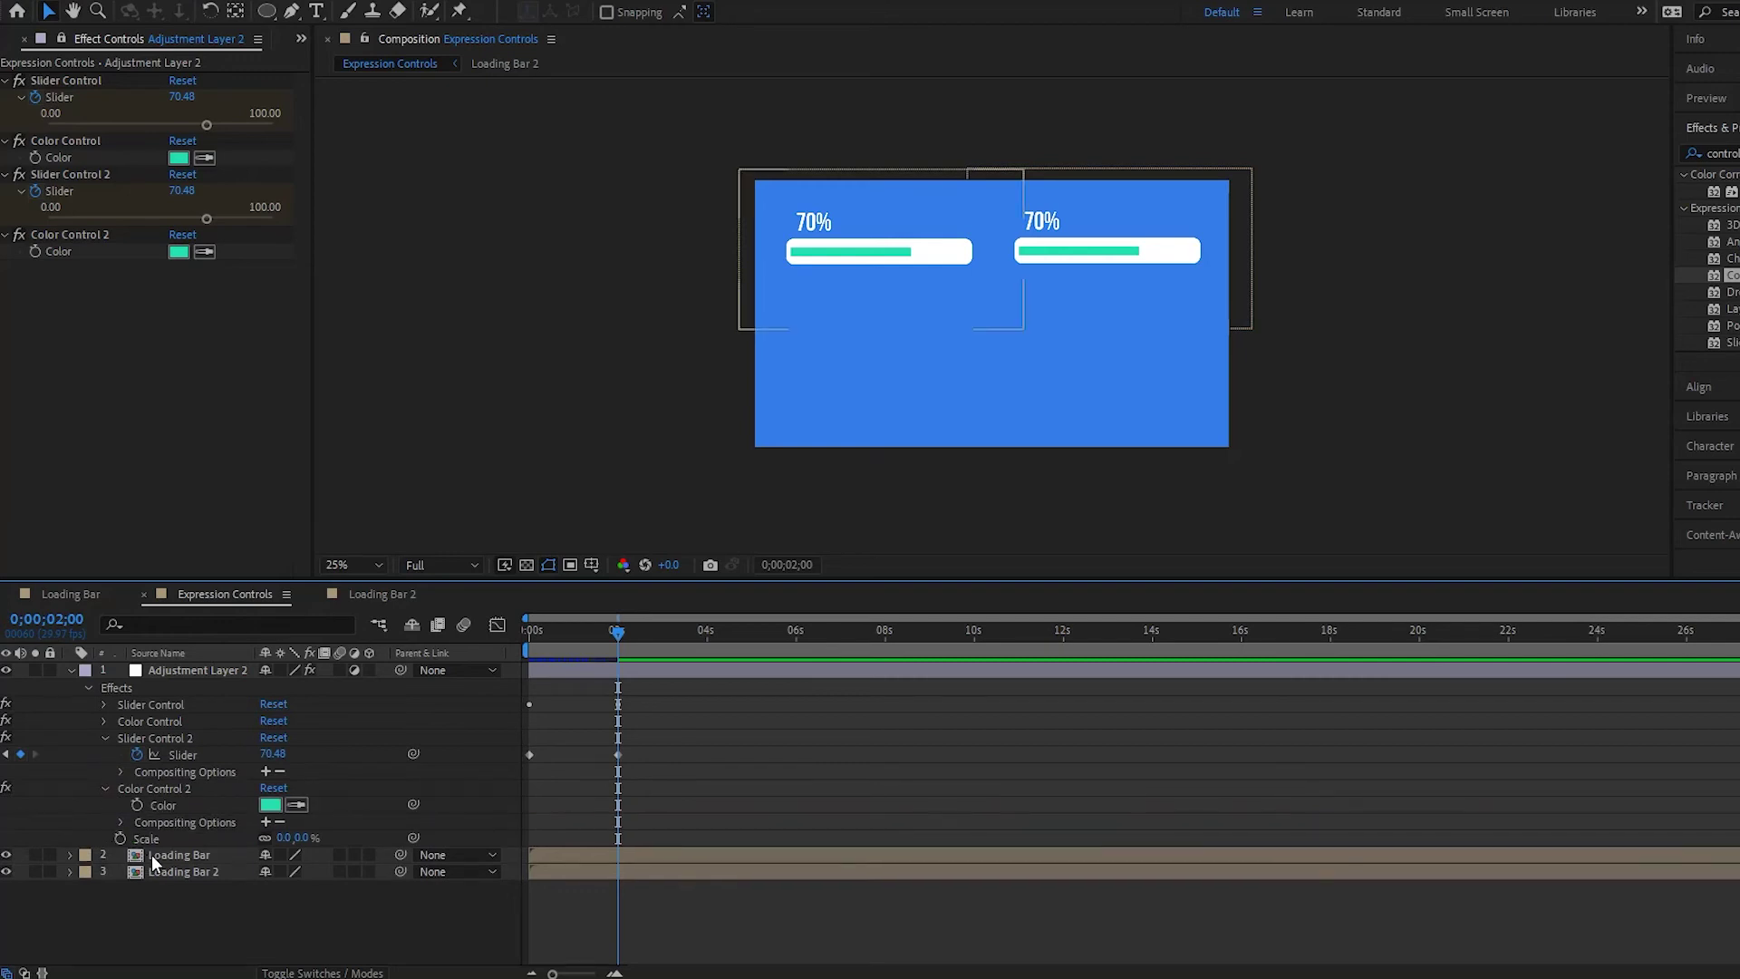
- Set the Color Control 2 color to purple 6C24E2
{"action": "left_click", "coordinate": [270, 804]}
{"action": "left_click_drag", "start_coordinate": [974, 446], "coordinate": [984, 423]}
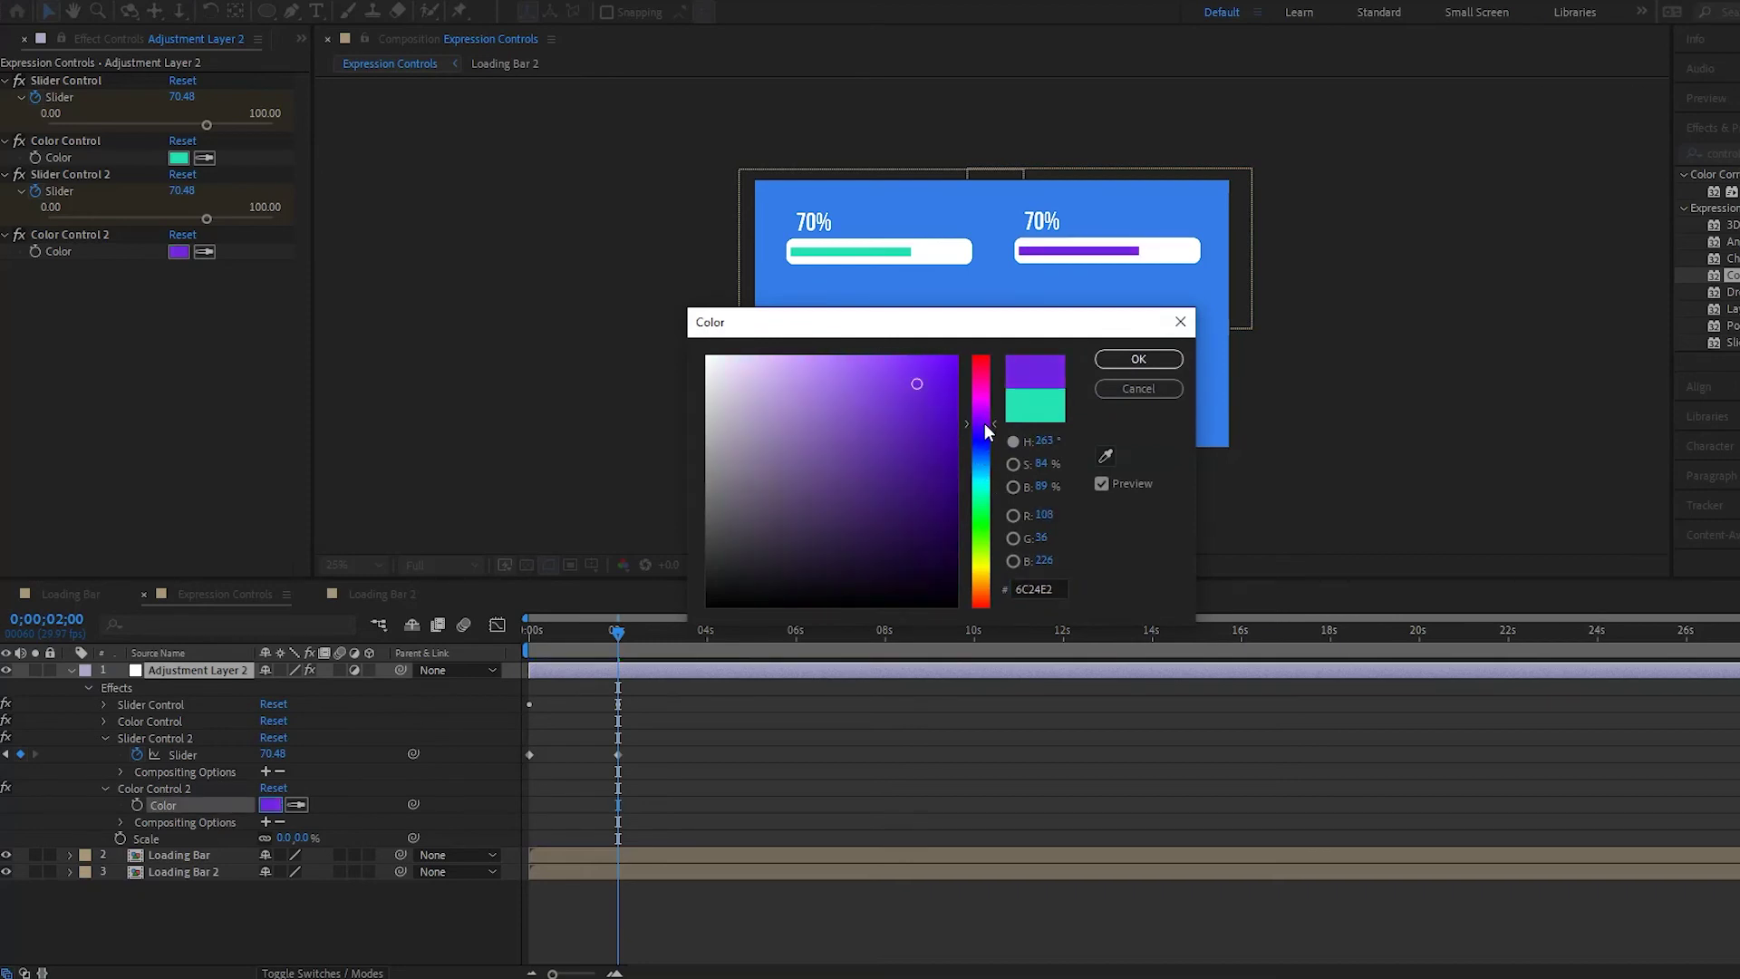
{"action": "left_click", "coordinate": [1138, 360]}
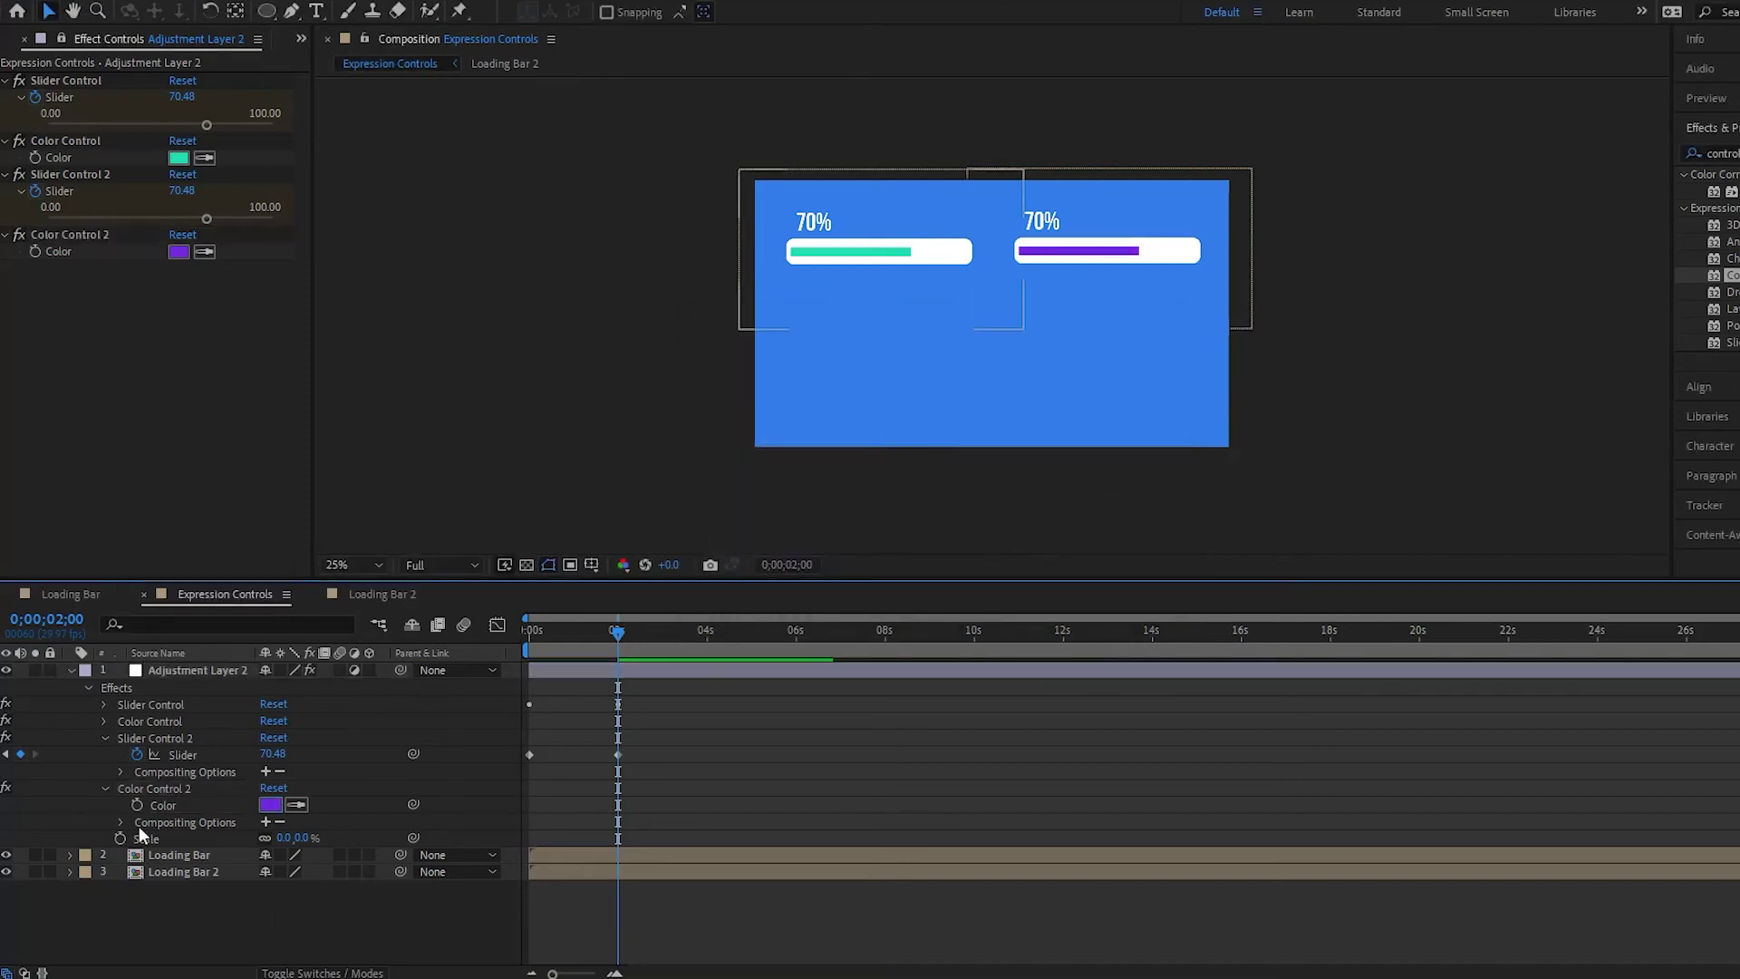
- Replace Slider Control 2's existing keyframes with a new keyframe of 0 at the start of the timeline
{"action": "left_click", "coordinate": [191, 754]}
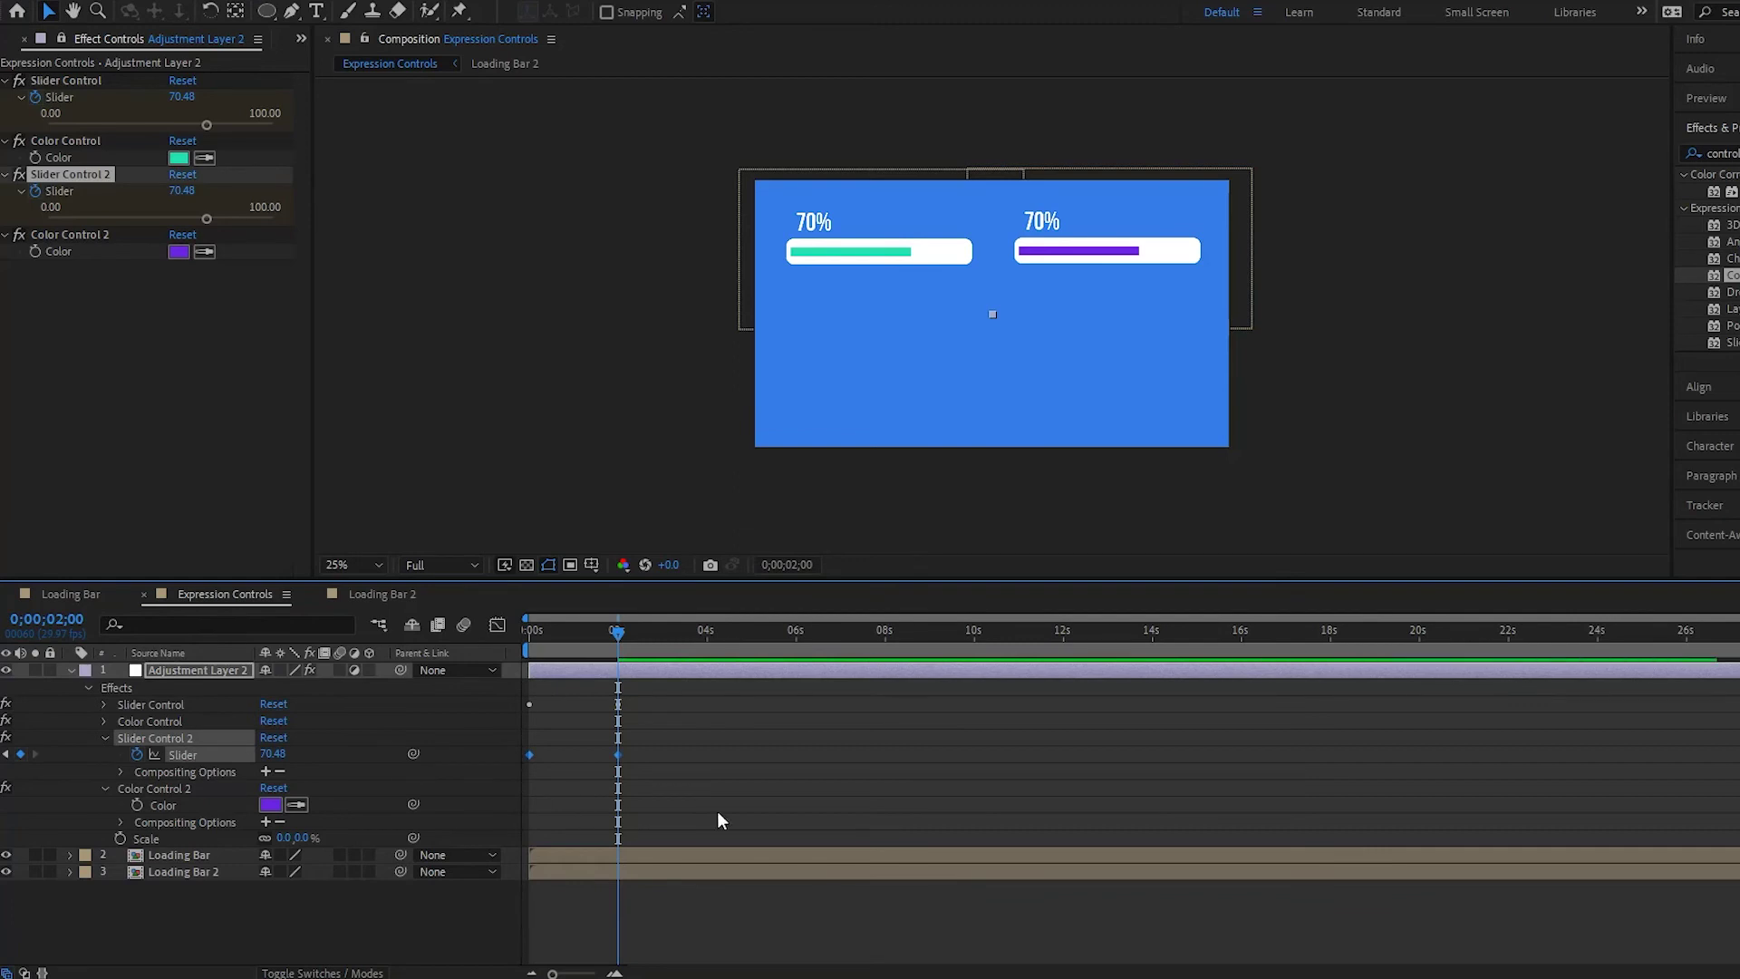
{"action": "left_click", "coordinate": [685, 806]}
{"action": "left_click_drag", "start_coordinate": [639, 755], "coordinate": [462, 771]}
{"action": "key", "text": "Delete"}
{"action": "key", "text": "Home"}
{"action": "left_click", "coordinate": [273, 753]}
{"action": "type", "text": "0"}
{"action": "key", "text": "Return"}
{"action": "left_click", "coordinate": [137, 755]}
- Add a Slider Control 2 keyframe of 90 at the 2-second mark and preview the animation
{"action": "left_click", "coordinate": [618, 636]}
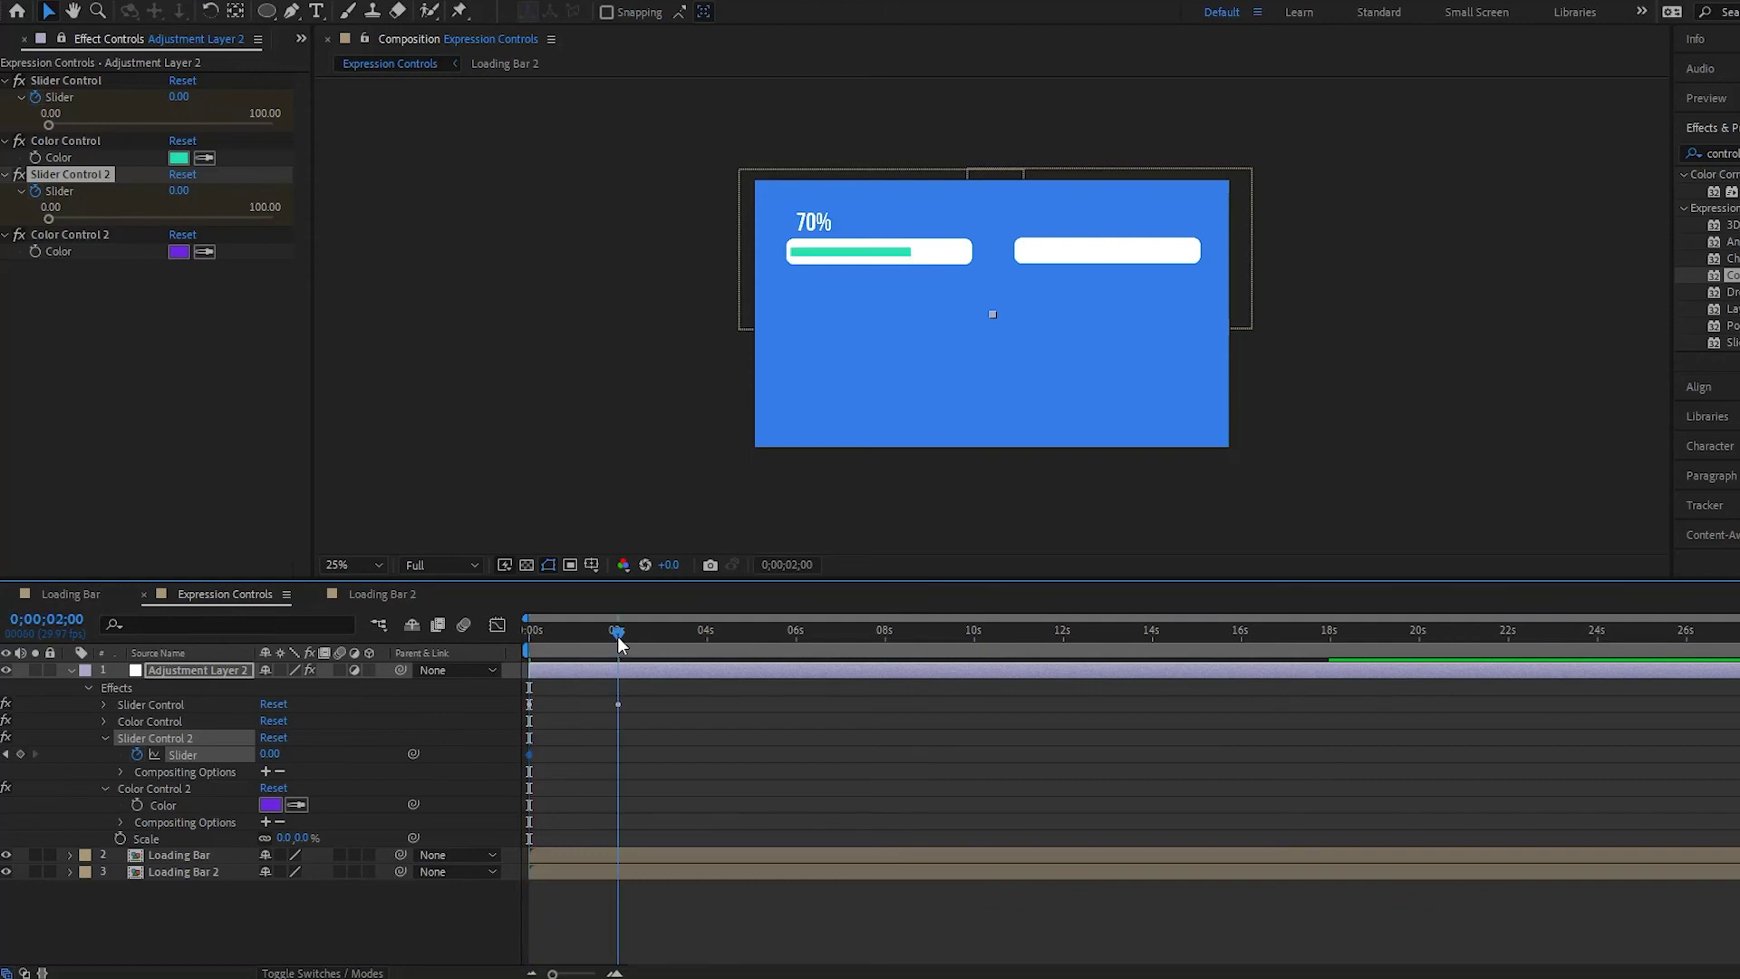
{"action": "left_click", "coordinate": [270, 753]}
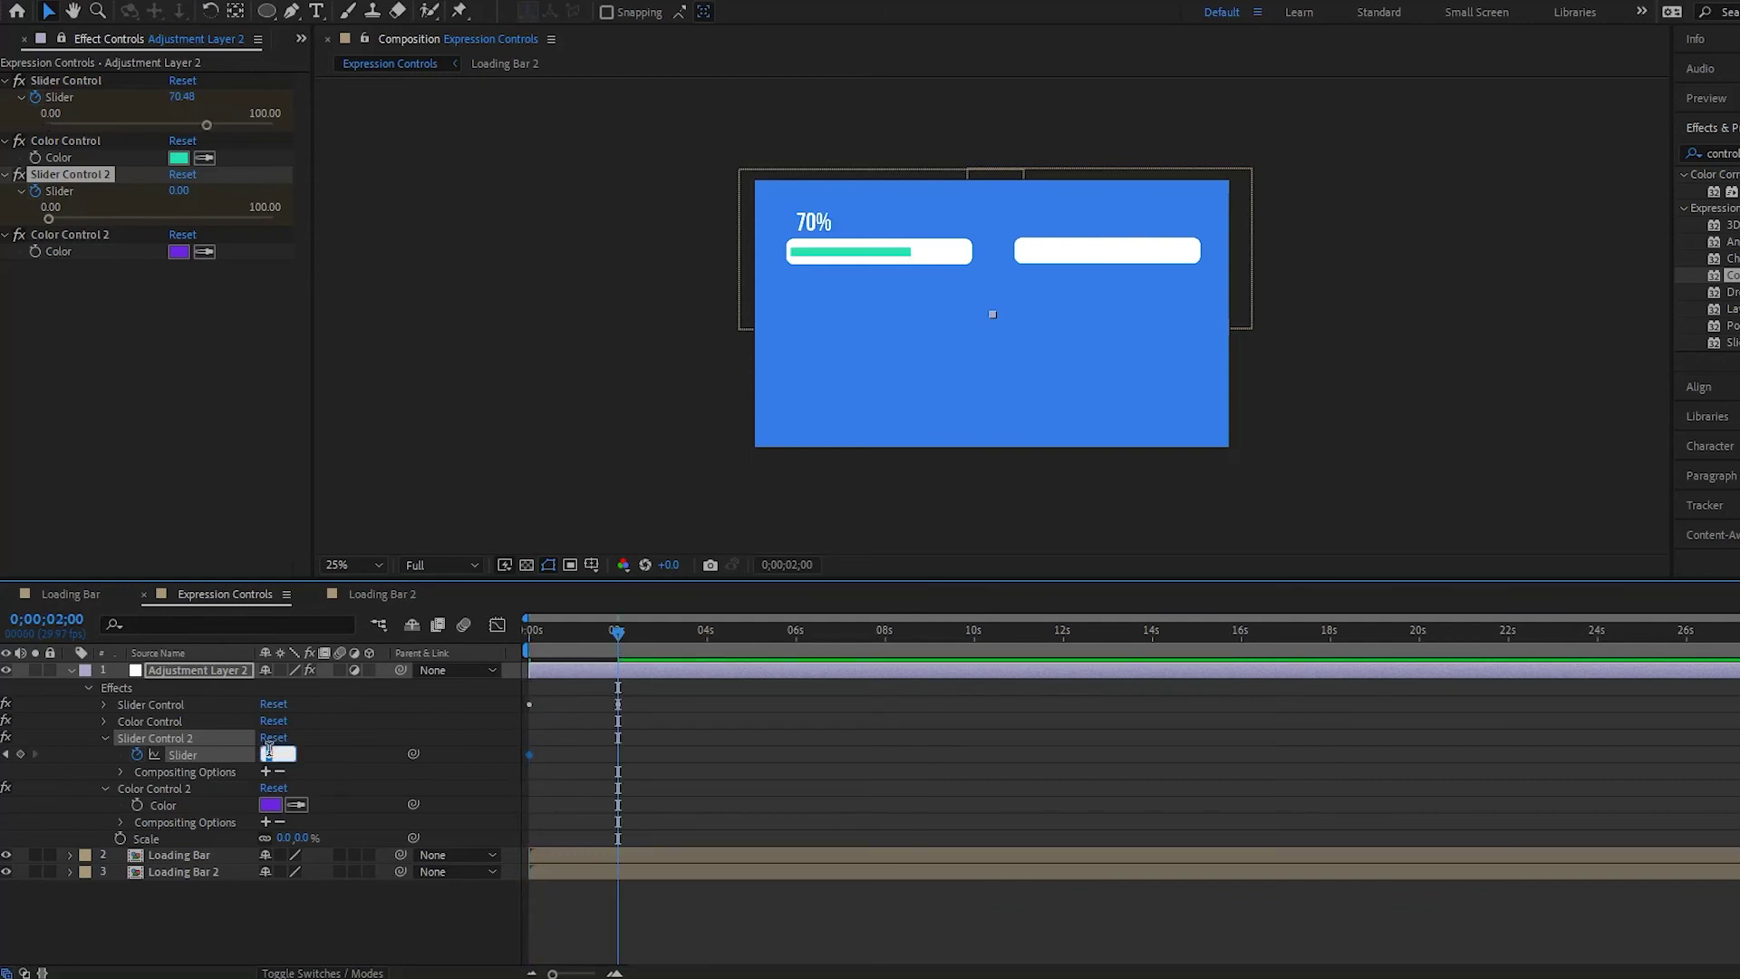
{"action": "type", "text": "90"}
{"action": "key", "text": "Return"}
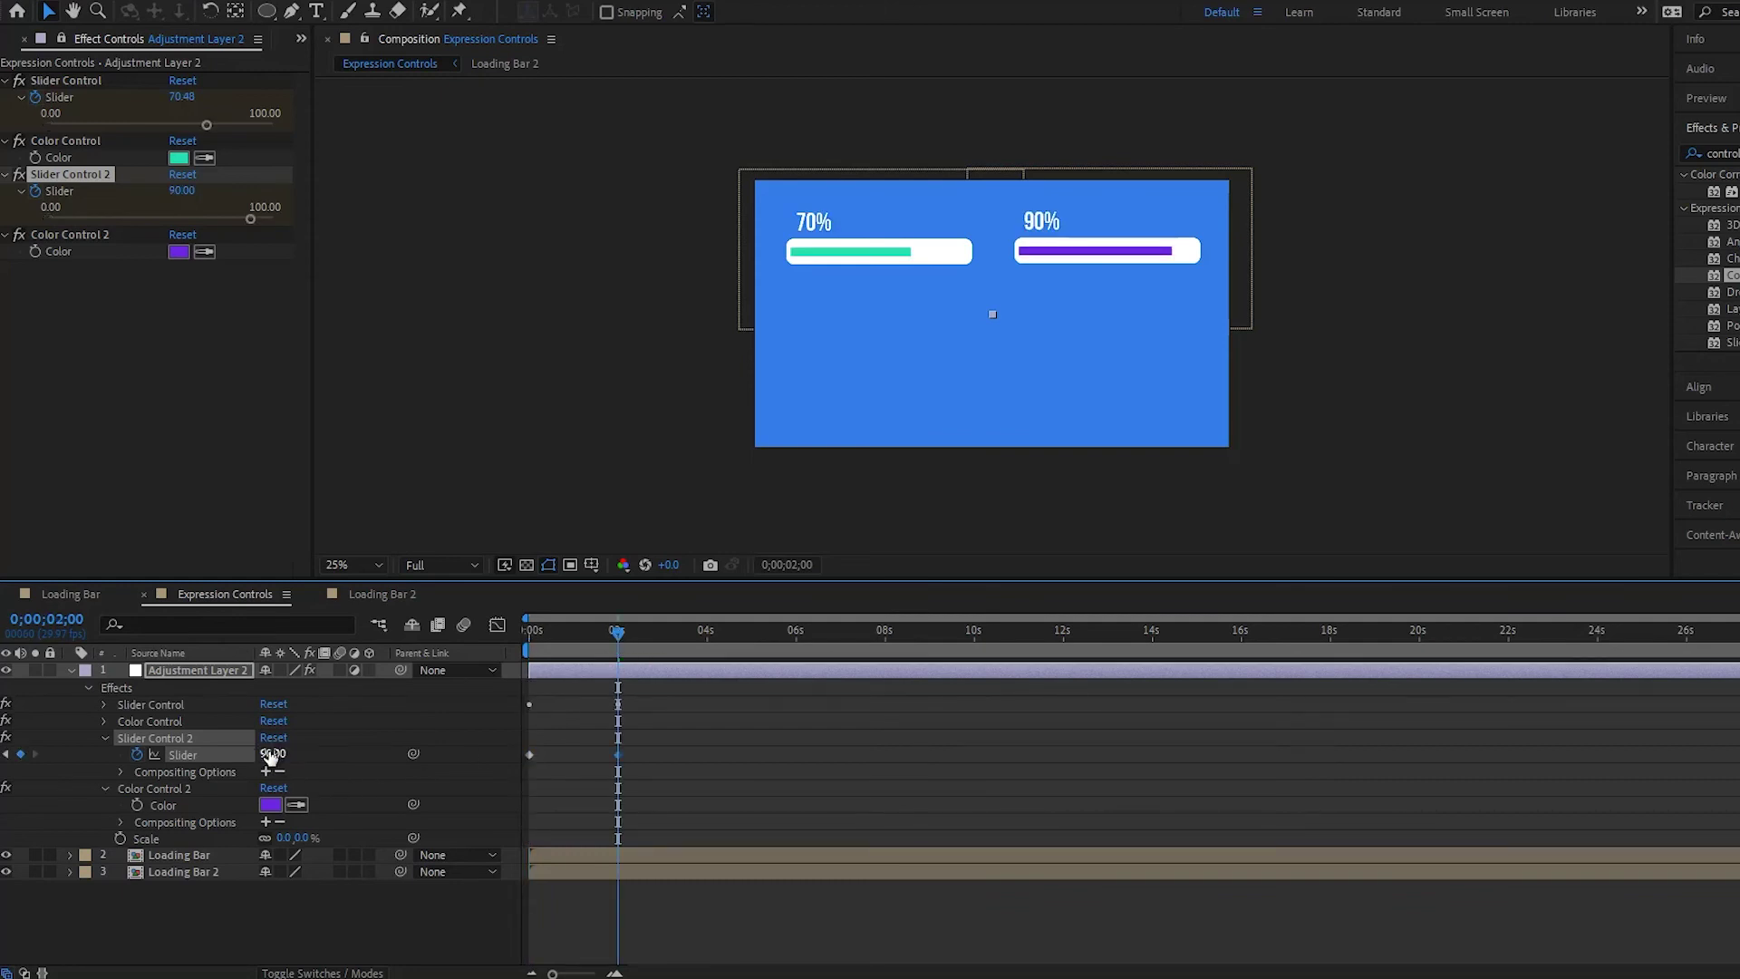
{"action": "left_click", "coordinate": [356, 917]}
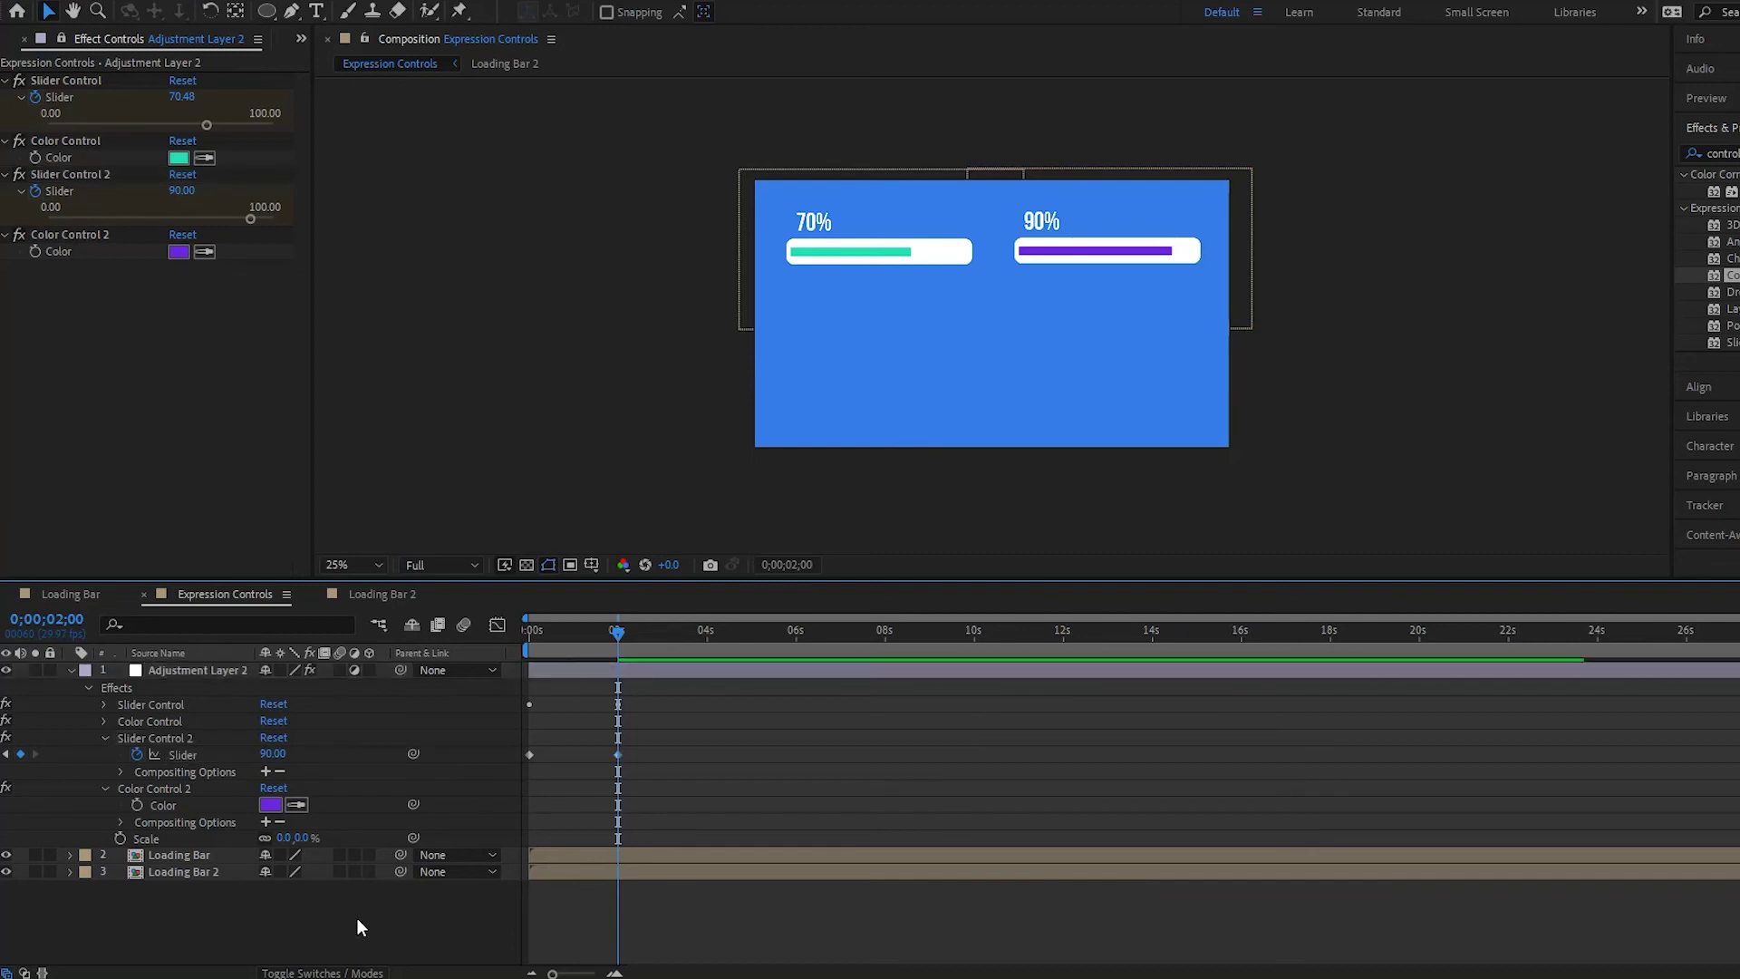
{"action": "key", "text": "space"}
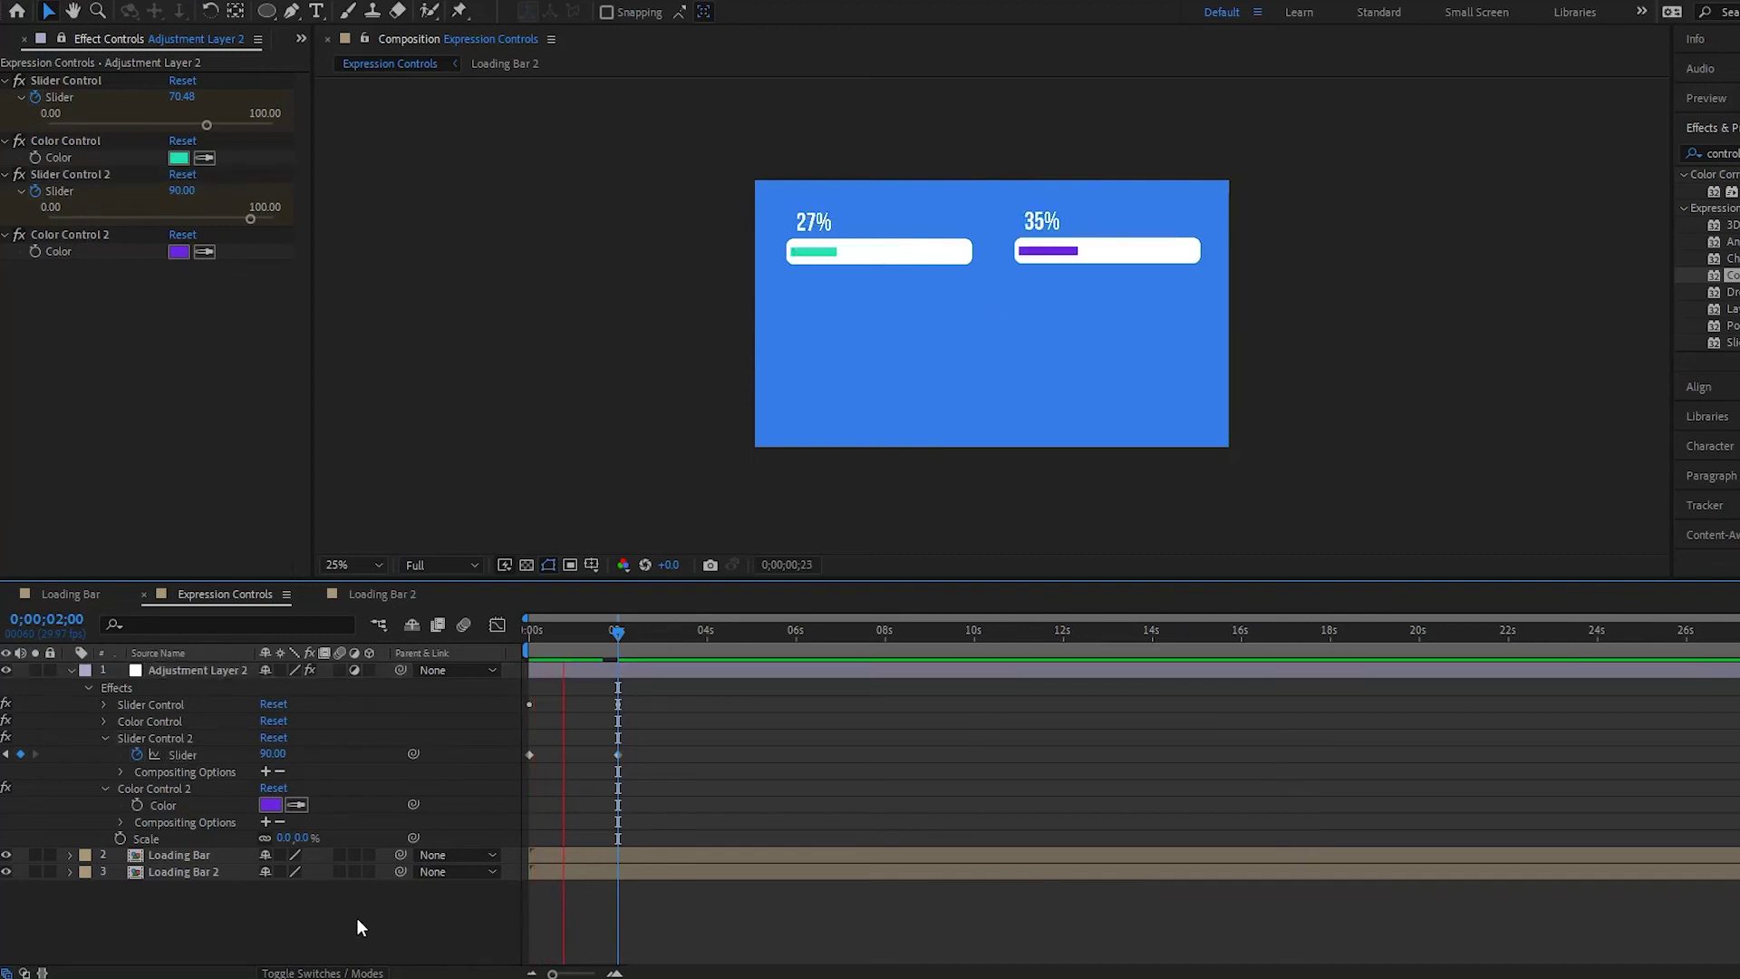
{"action": "key", "text": "space"}
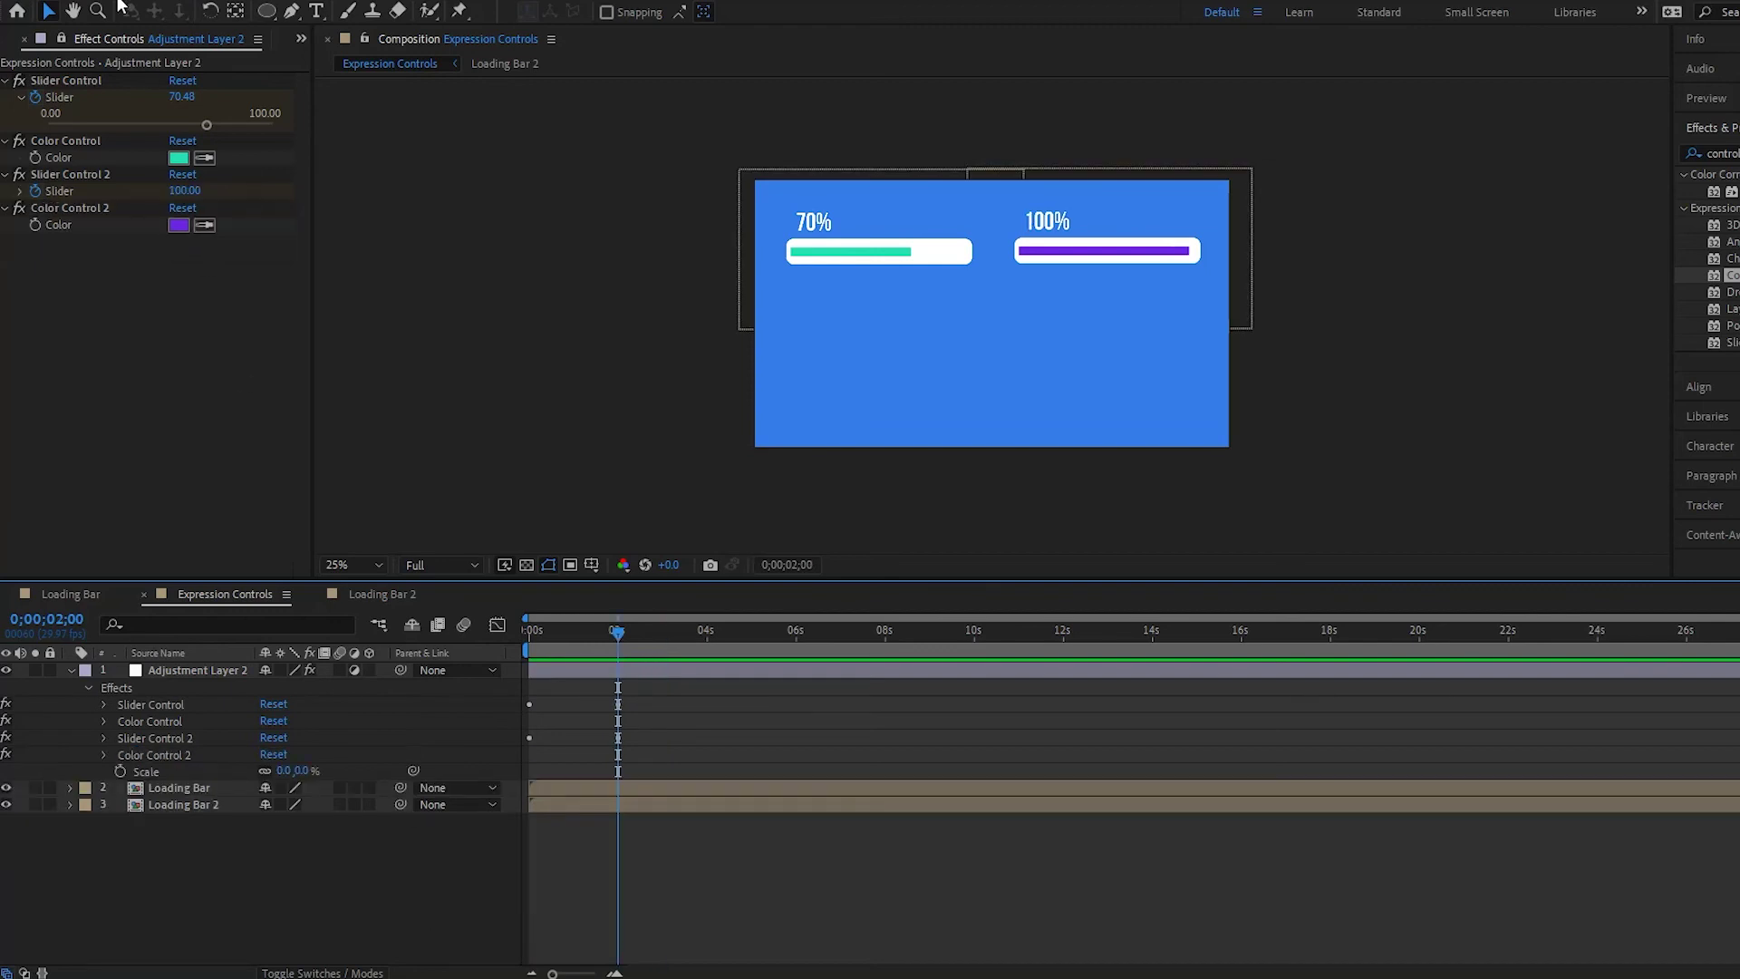
- Duplicate the Loading Bar 2 composition, add the copy beneath the adjustment layer in Expression Controls, and position it below the two existing bars
{"action": "left_click", "coordinate": [300, 39]}
{"action": "left_click", "coordinate": [319, 67]}
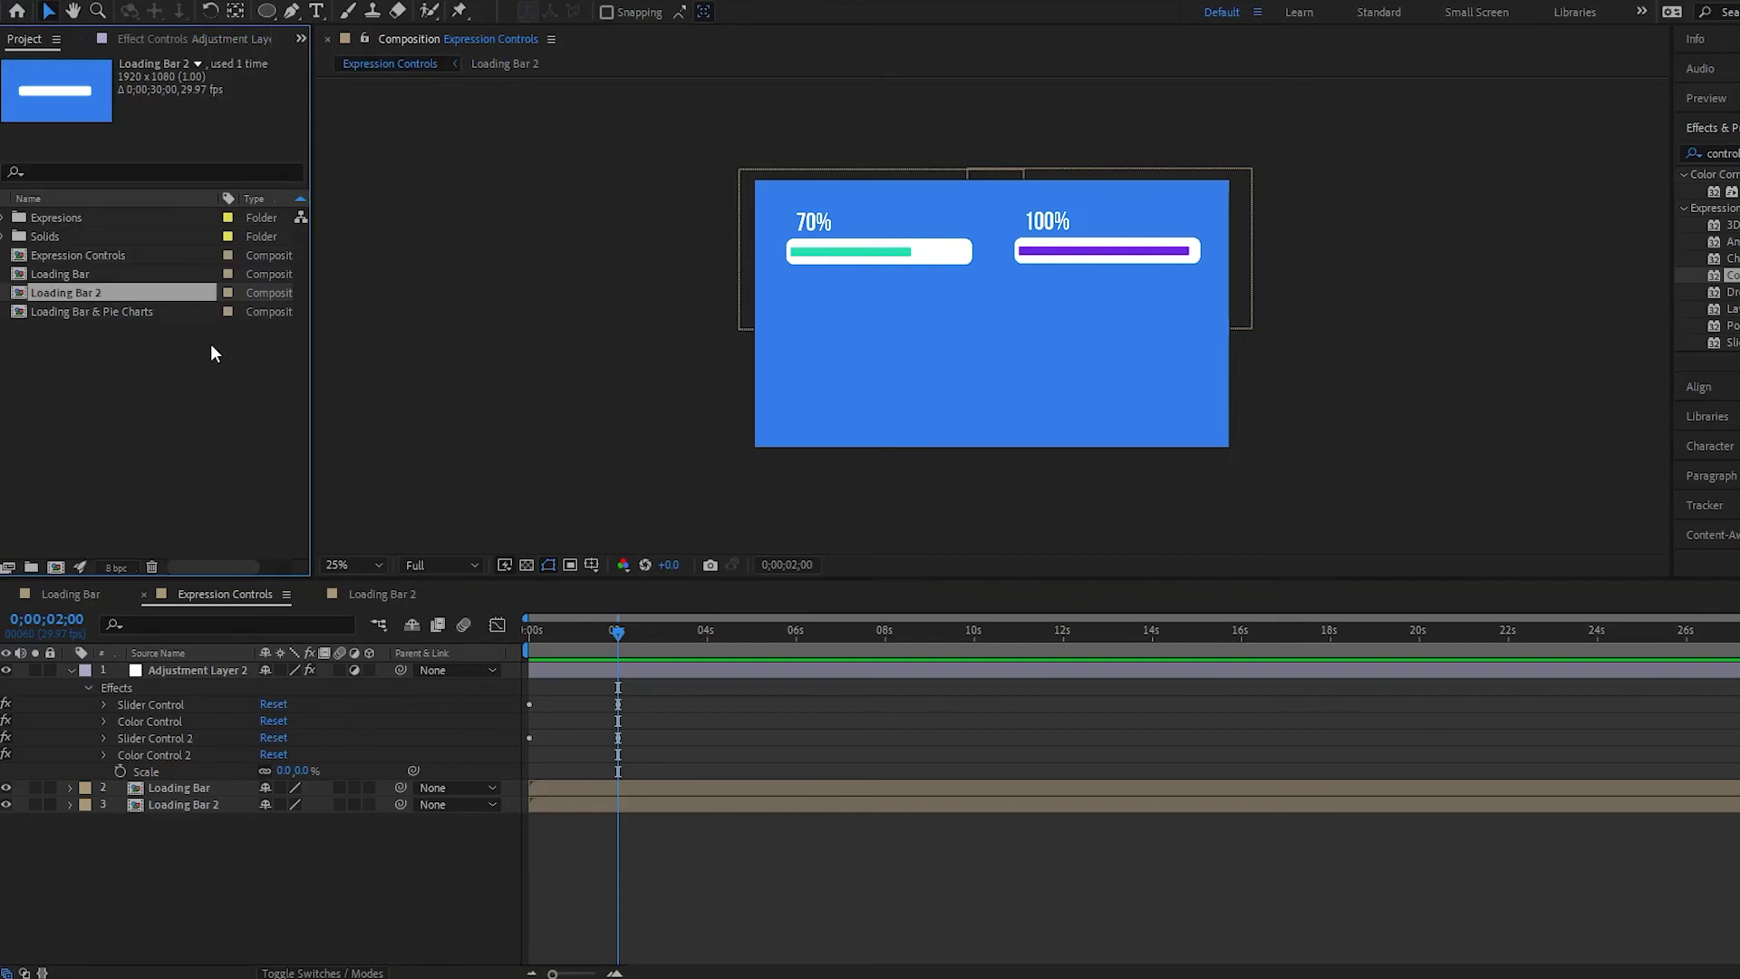
{"action": "left_click", "coordinate": [74, 292]}
{"action": "key", "text": "ctrl+d"}
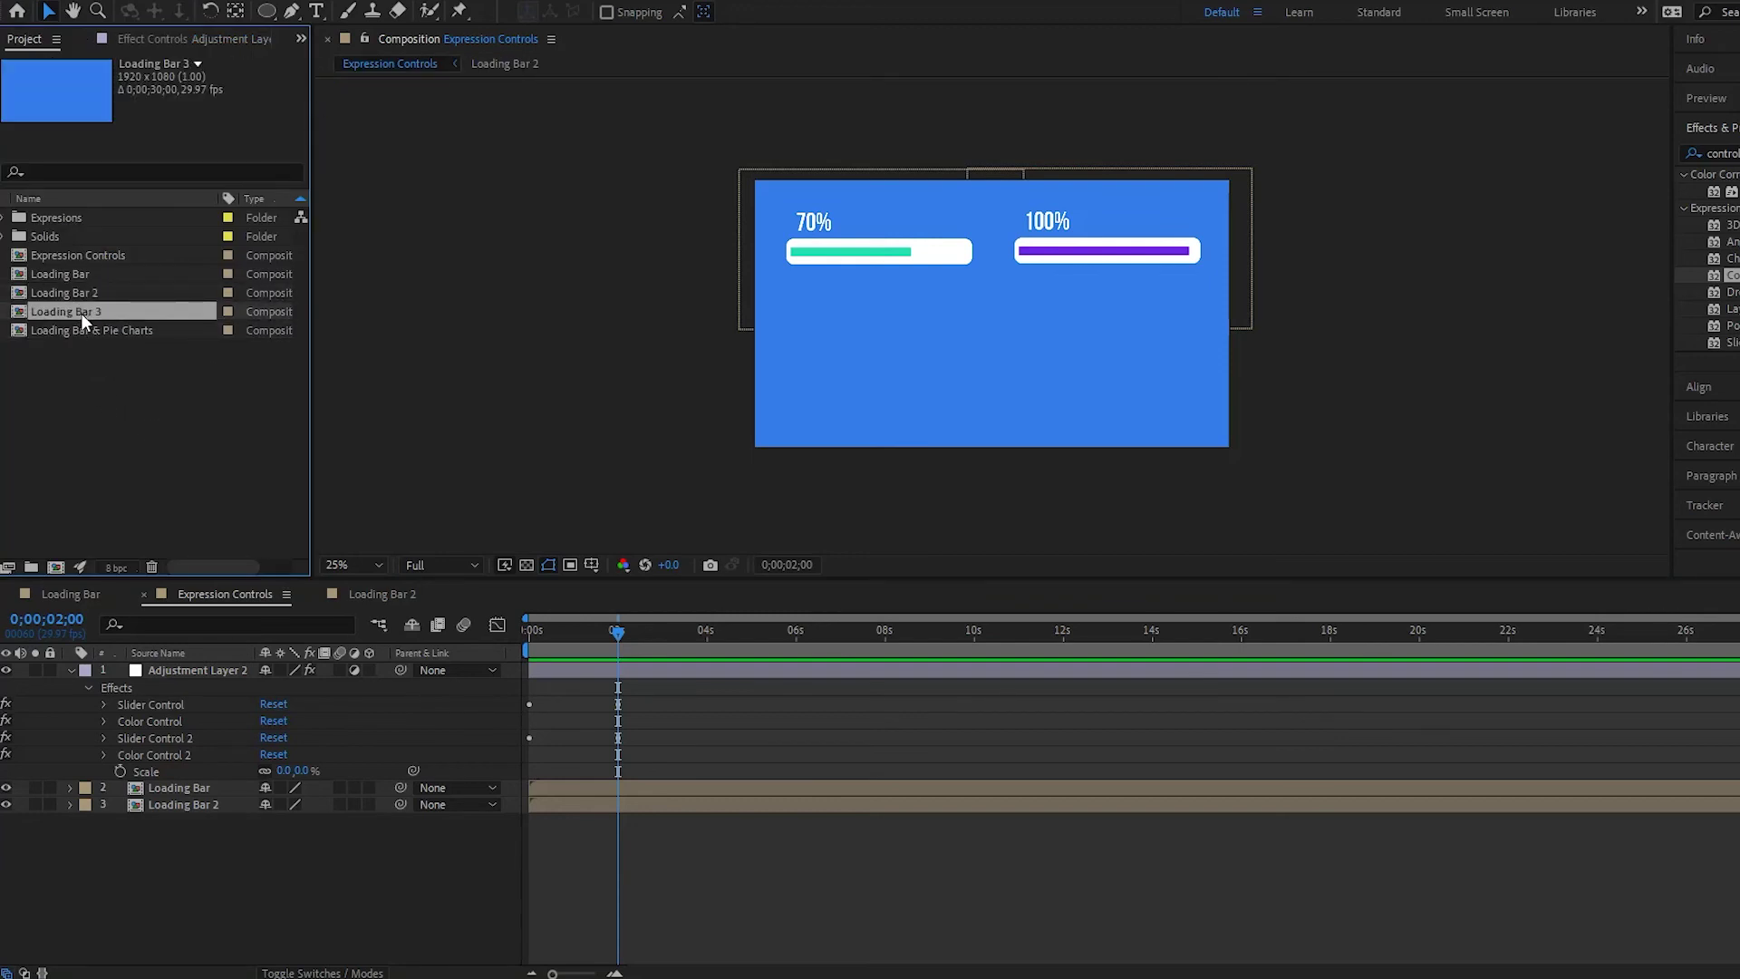
{"action": "left_click_drag", "start_coordinate": [80, 312], "coordinate": [211, 775]}
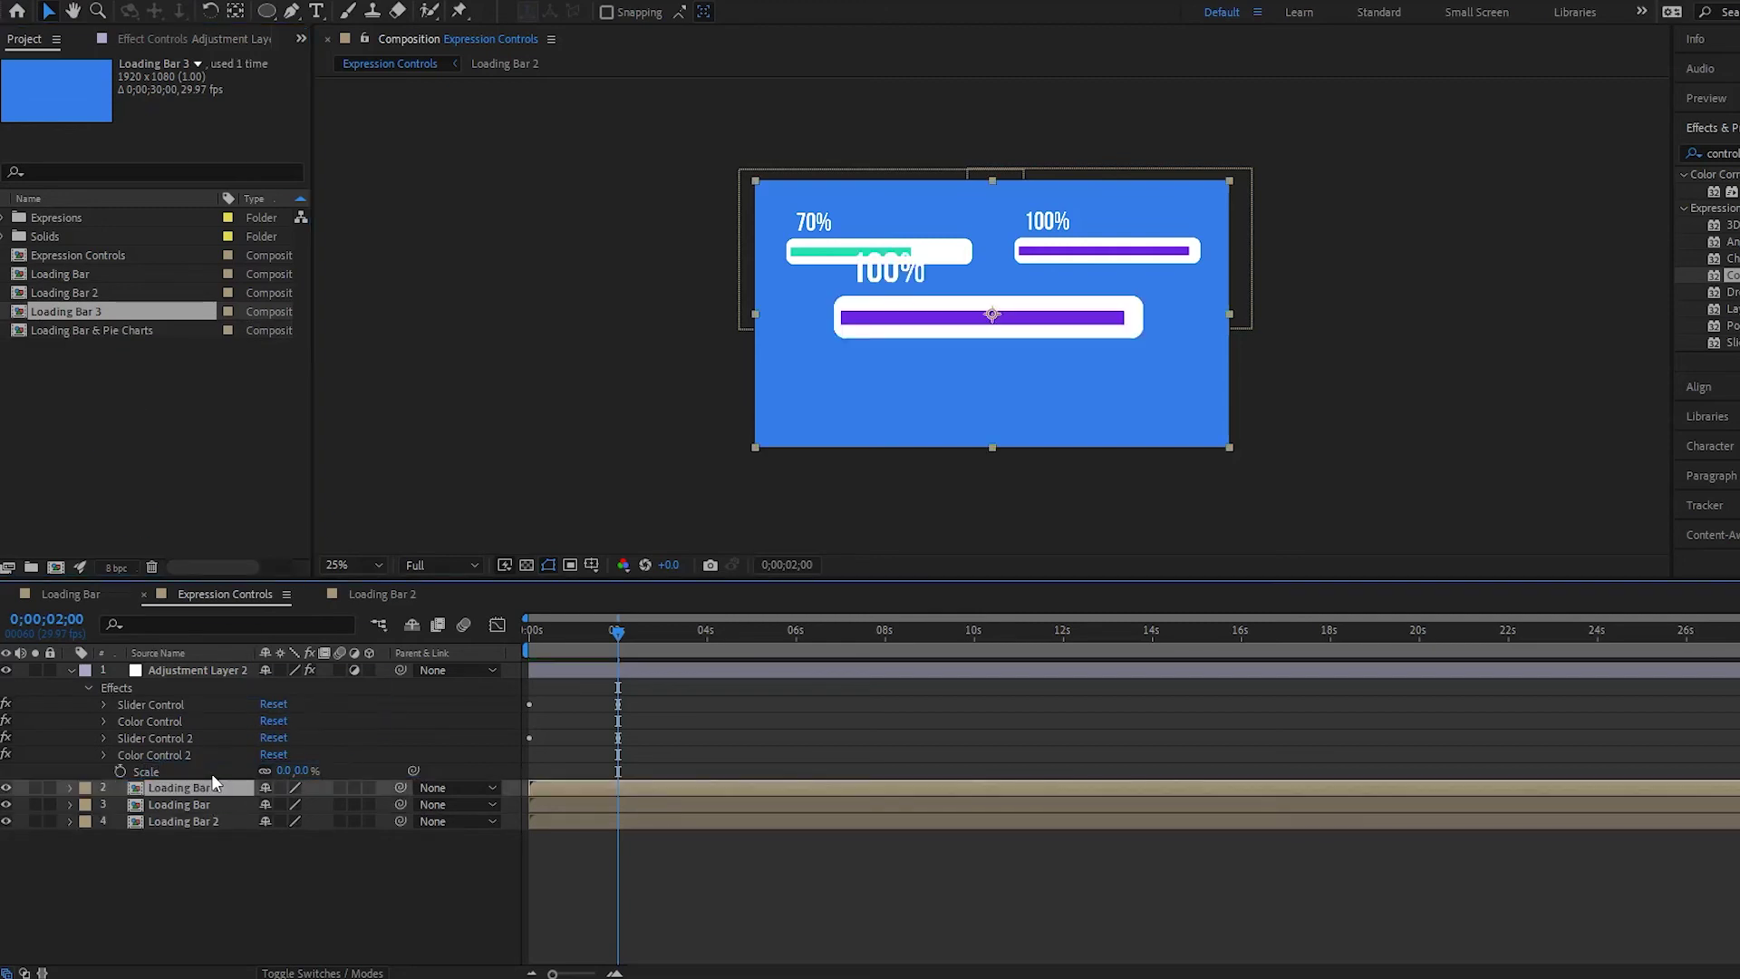
{"action": "left_click_drag", "start_coordinate": [999, 328], "coordinate": [1004, 393]}
{"action": "left_click", "coordinate": [268, 917]}
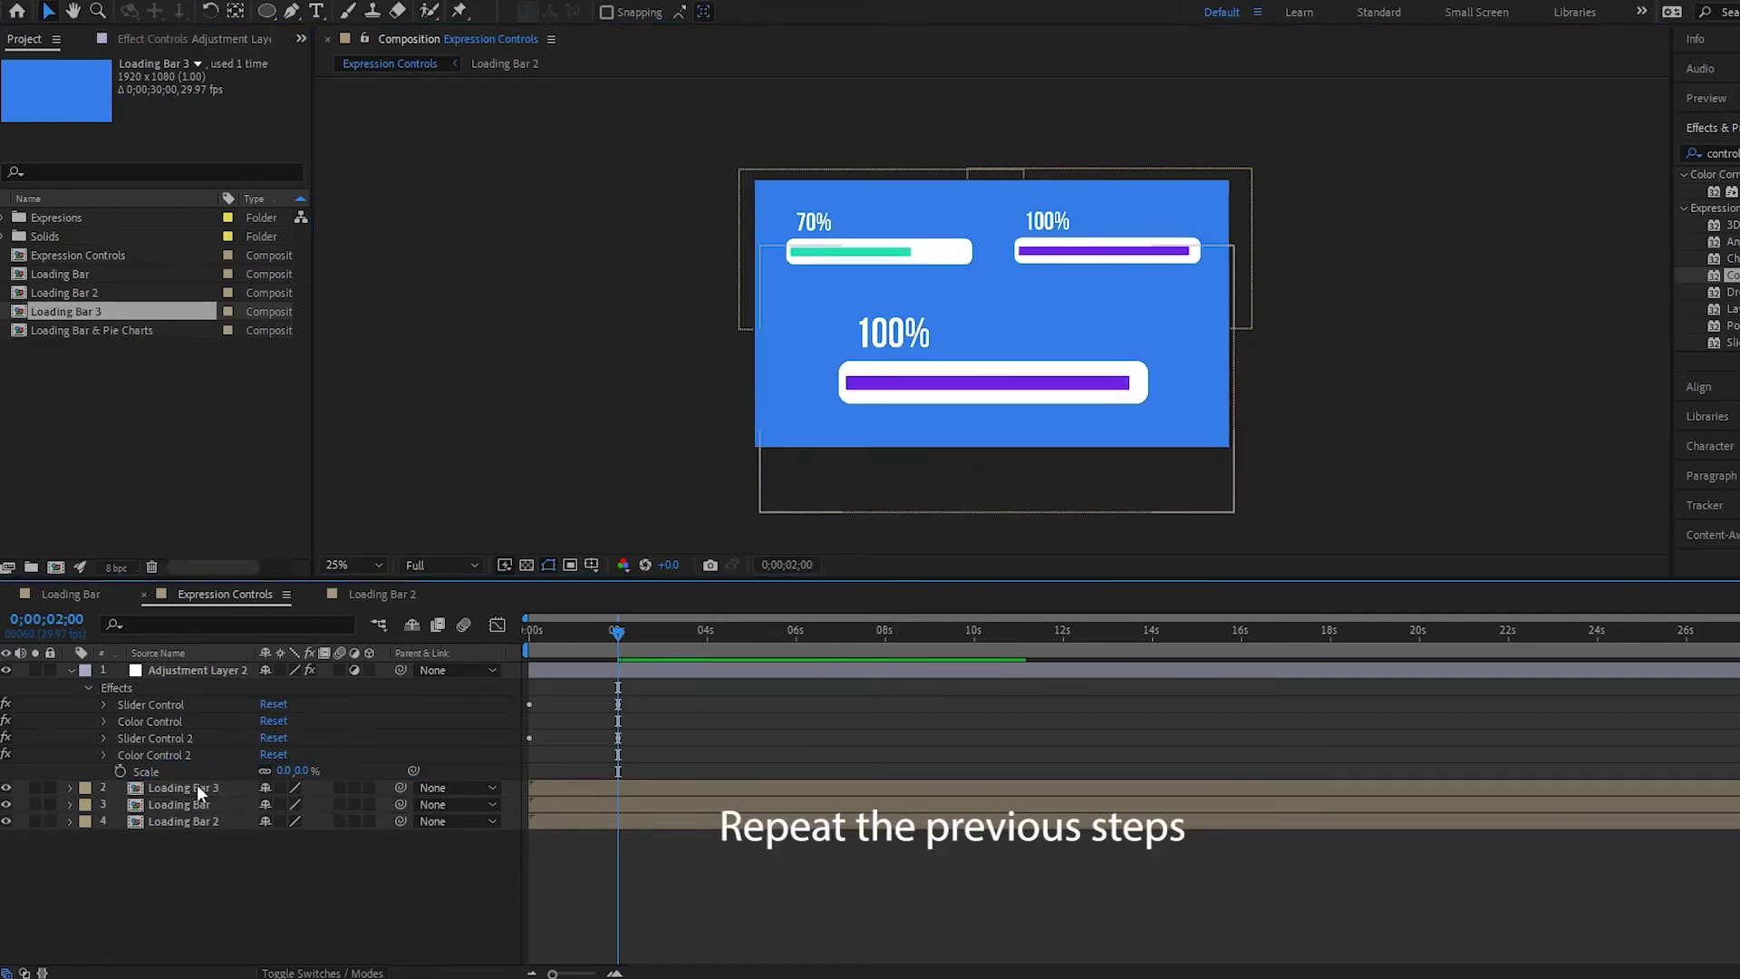
- Open the Loading Bar 3 composition and duplicate Slider Control 2 and Color Control 2 on the adjustment layer
{"action": "double_click", "coordinate": [181, 788]}
{"action": "left_click", "coordinate": [182, 39]}
{"action": "left_click", "coordinate": [70, 174]}
{"action": "left_click", "coordinate": [70, 208], "text": "ctrl"}
{"action": "key", "text": "ctrl+d"}
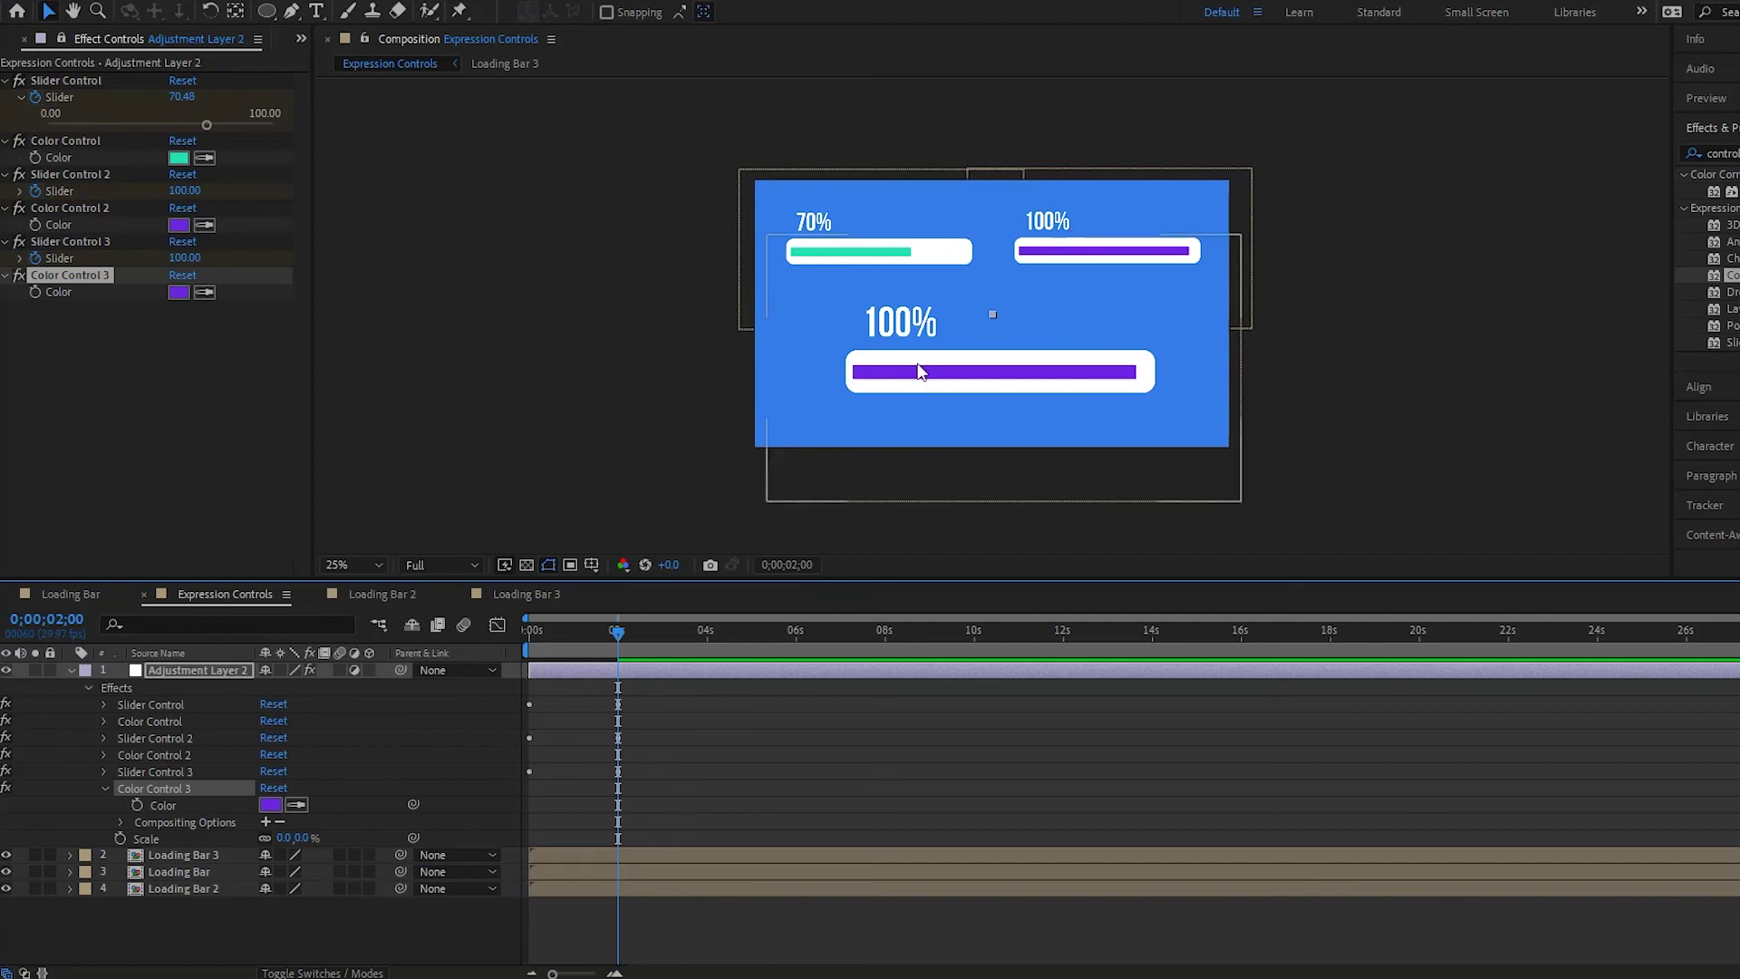
- Set the Slider Control 2 keyframe at 2 seconds to 80
{"action": "left_click", "coordinate": [103, 737]}
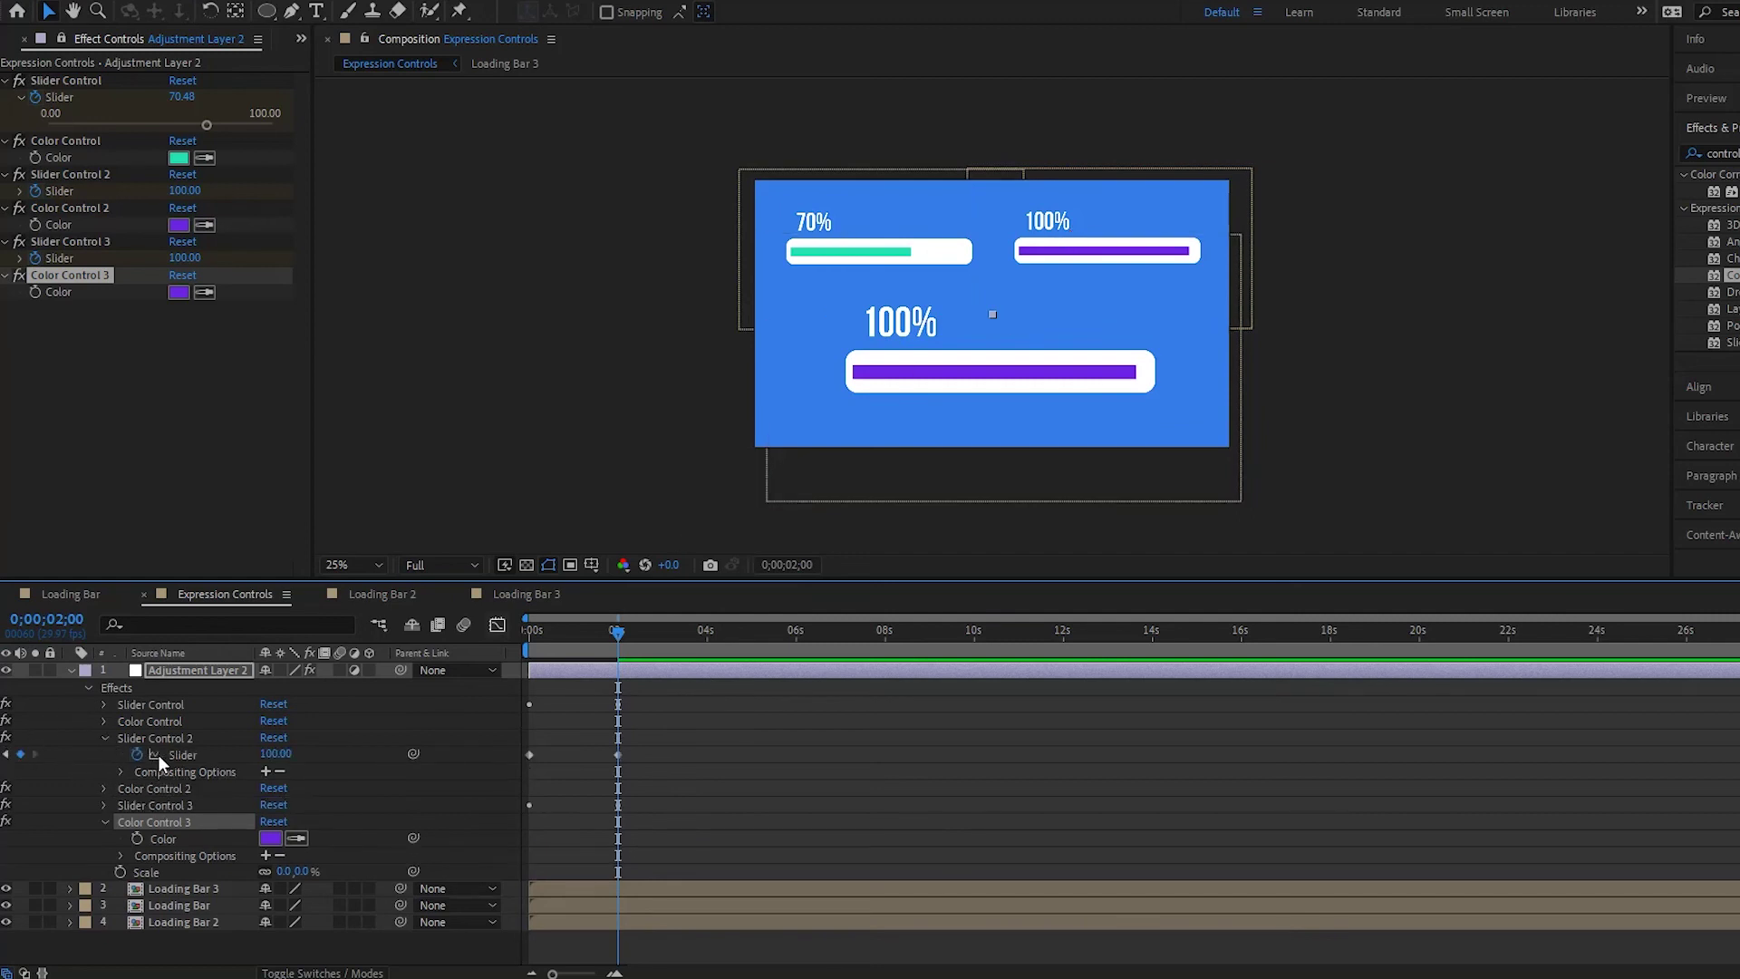
{"action": "double_click", "coordinate": [617, 754]}
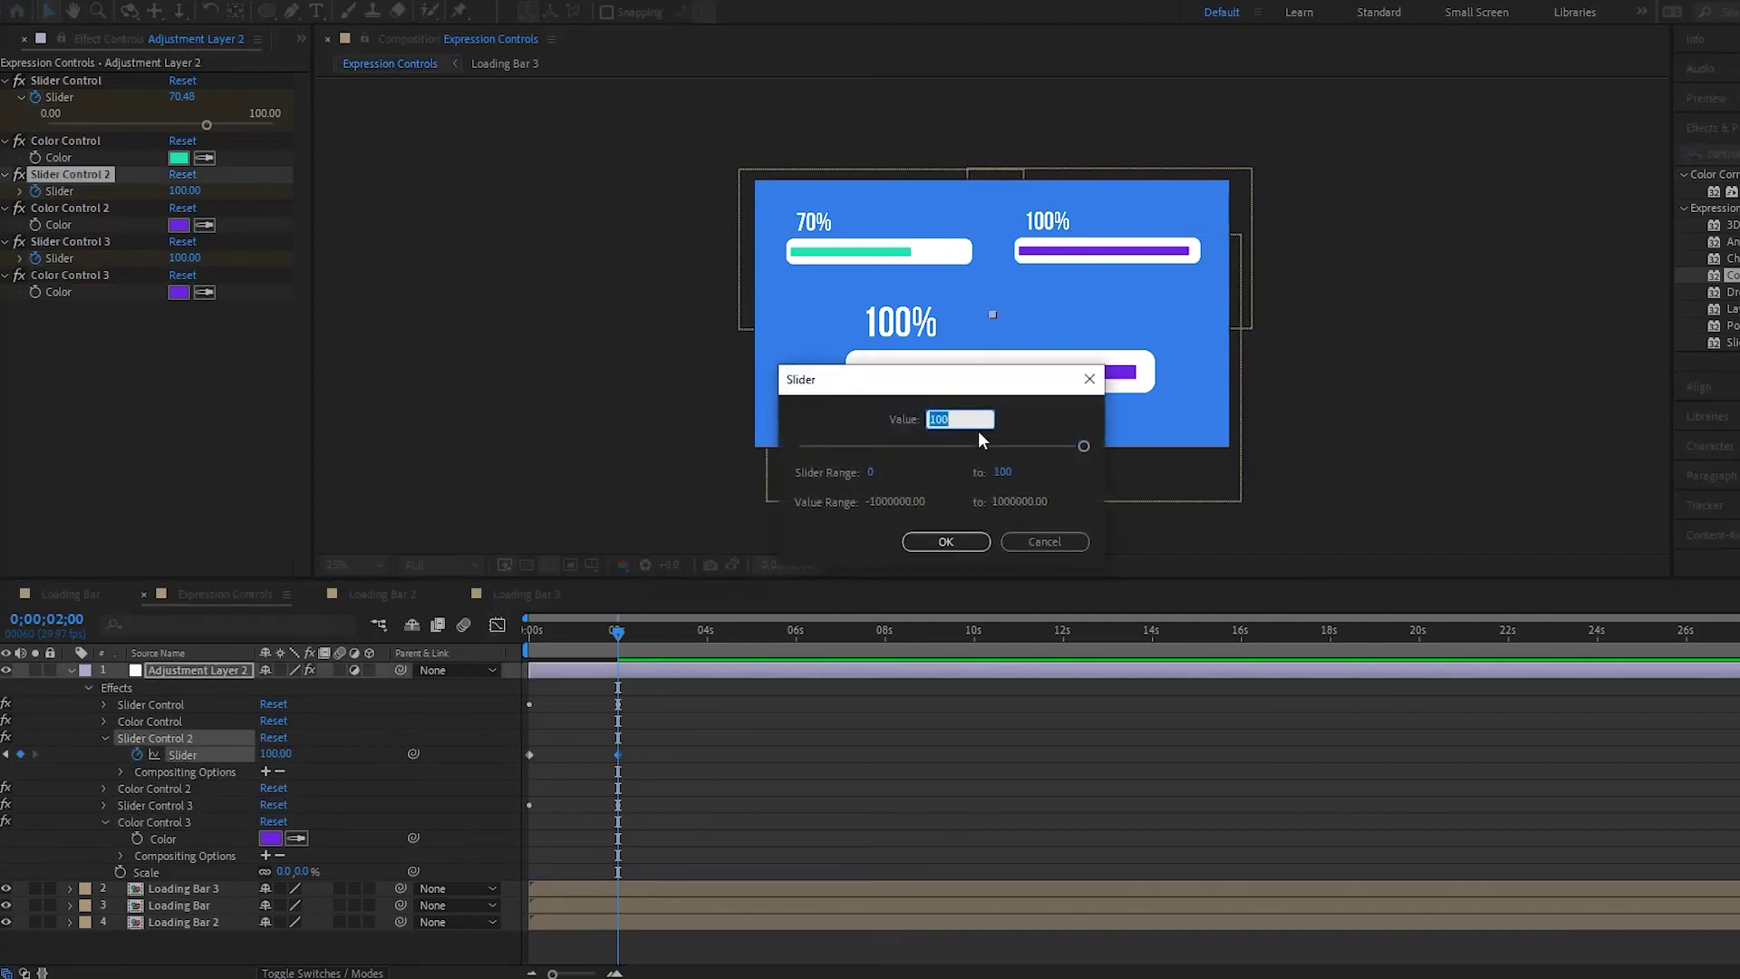
{"action": "type", "text": "80"}
{"action": "key", "text": "Return"}
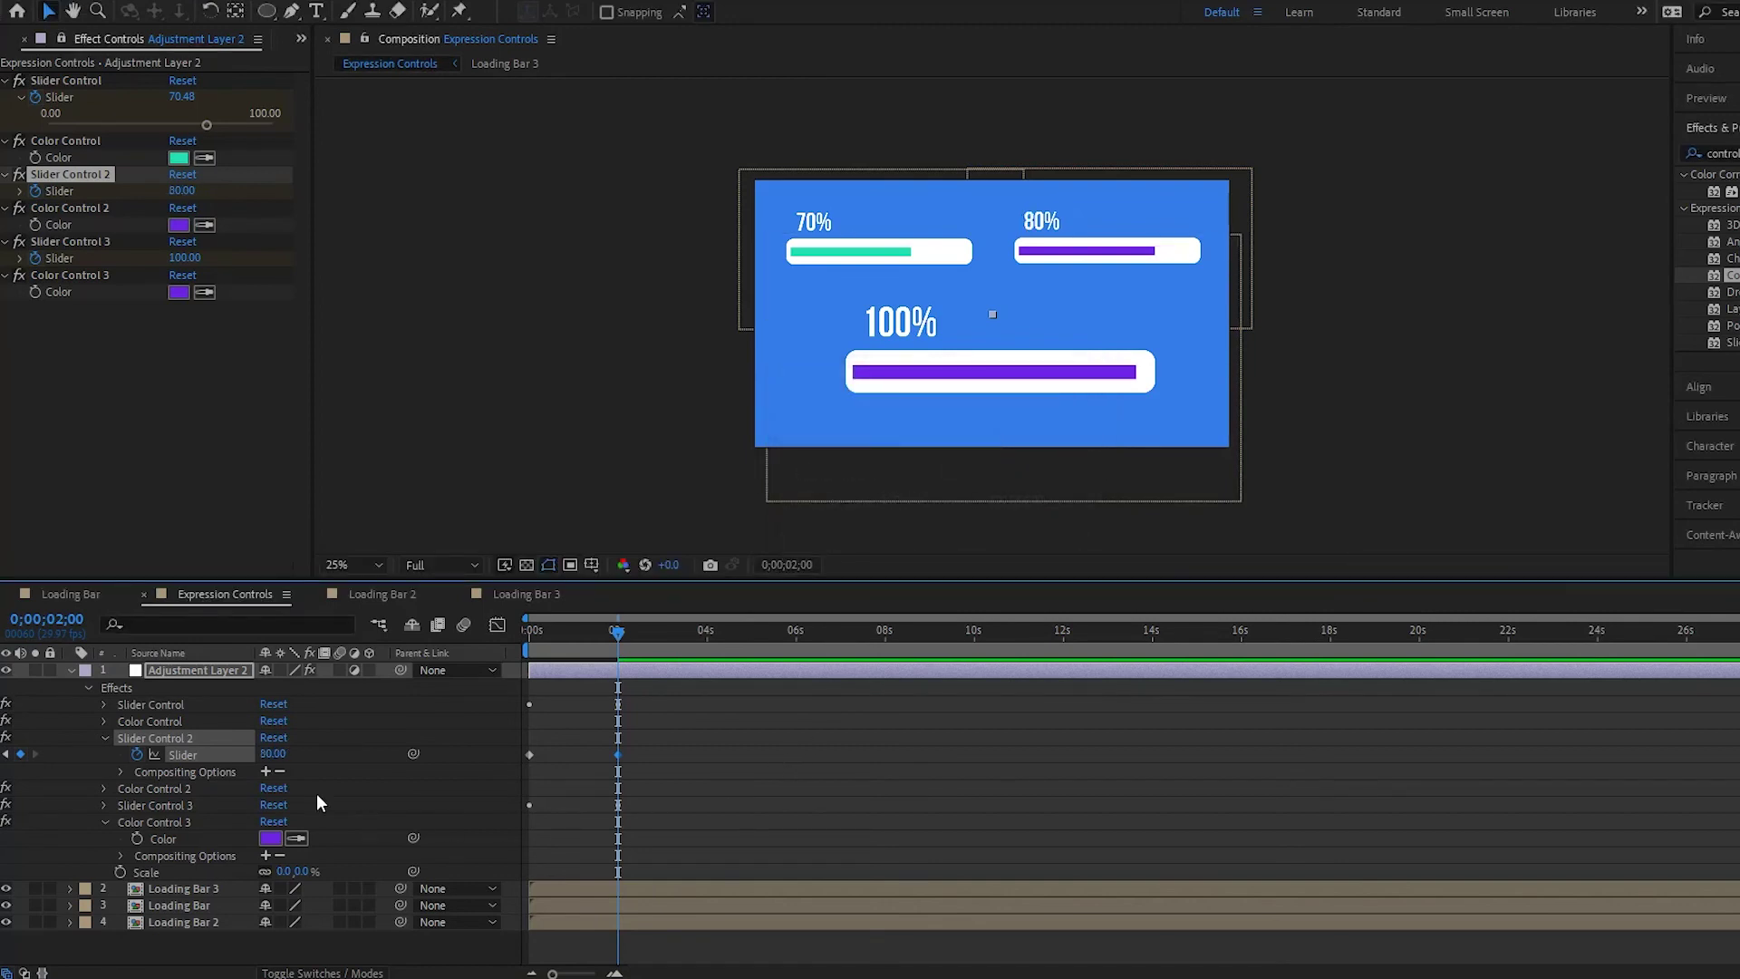
- Set the first Slider Control's keyframe at 2 seconds to 40
{"action": "left_click", "coordinate": [103, 704]}
{"action": "double_click", "coordinate": [617, 721]}
{"action": "type", "text": "40"}
{"action": "key", "text": "Return"}
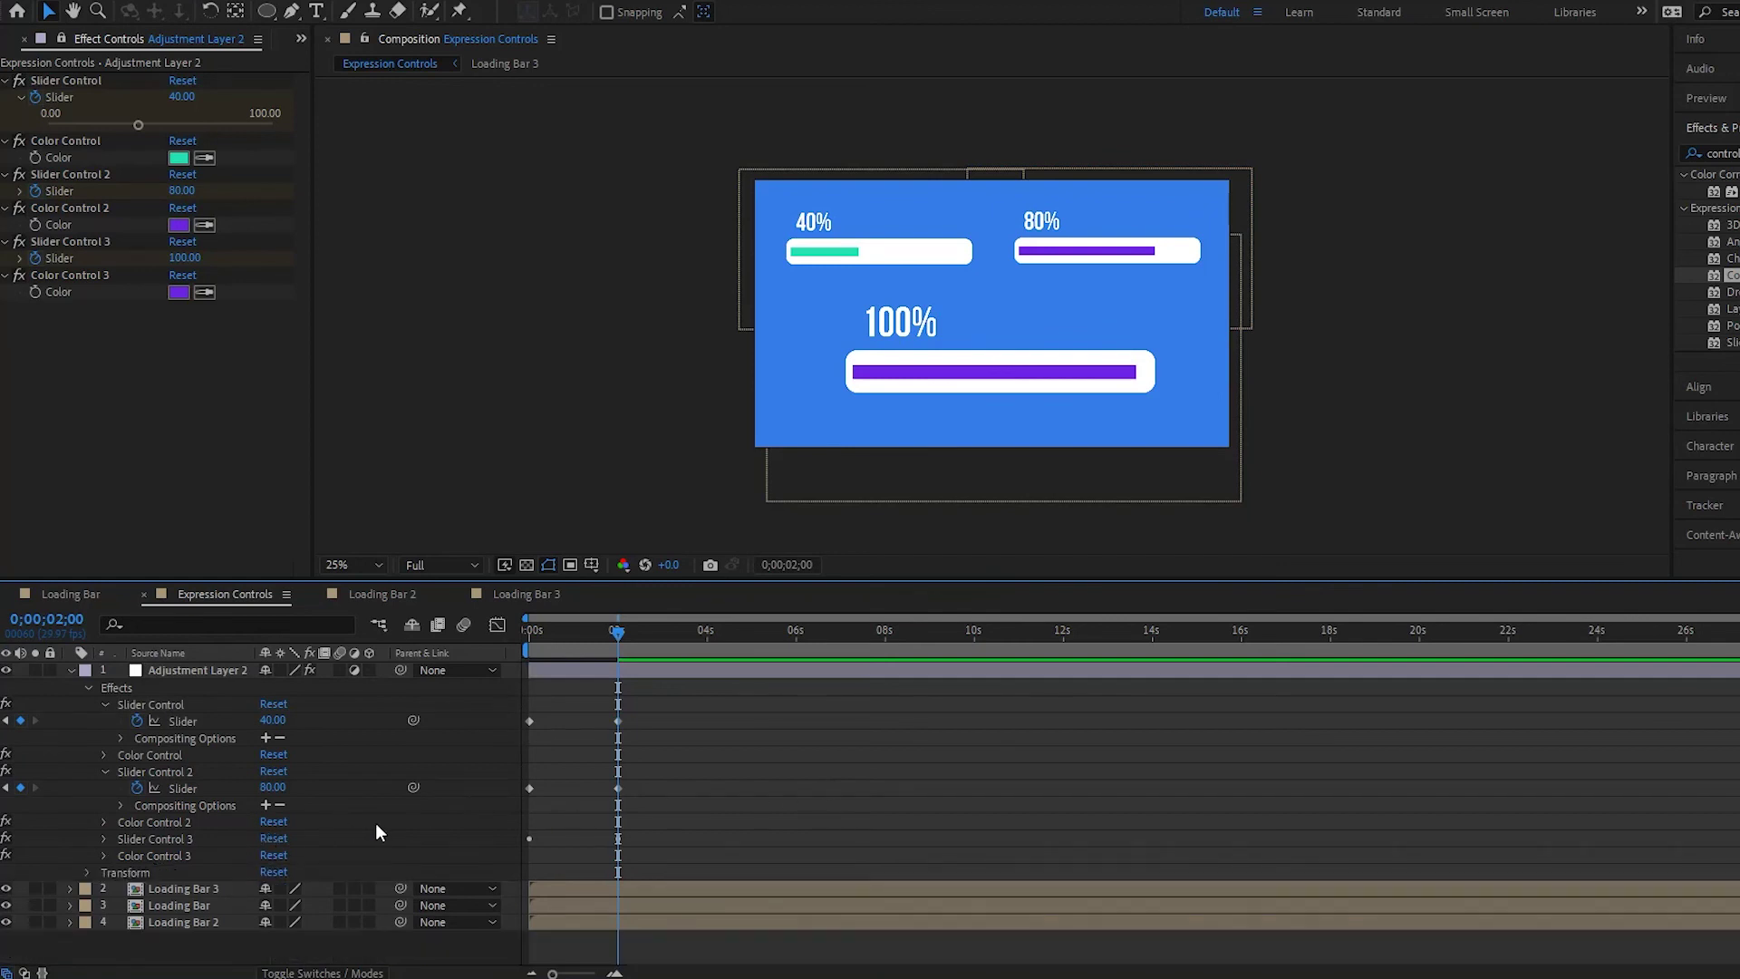
- Collapse the first two slider controls, change Color Control 3 to red, and preview the three loading bars
{"action": "left_click", "coordinate": [103, 770]}
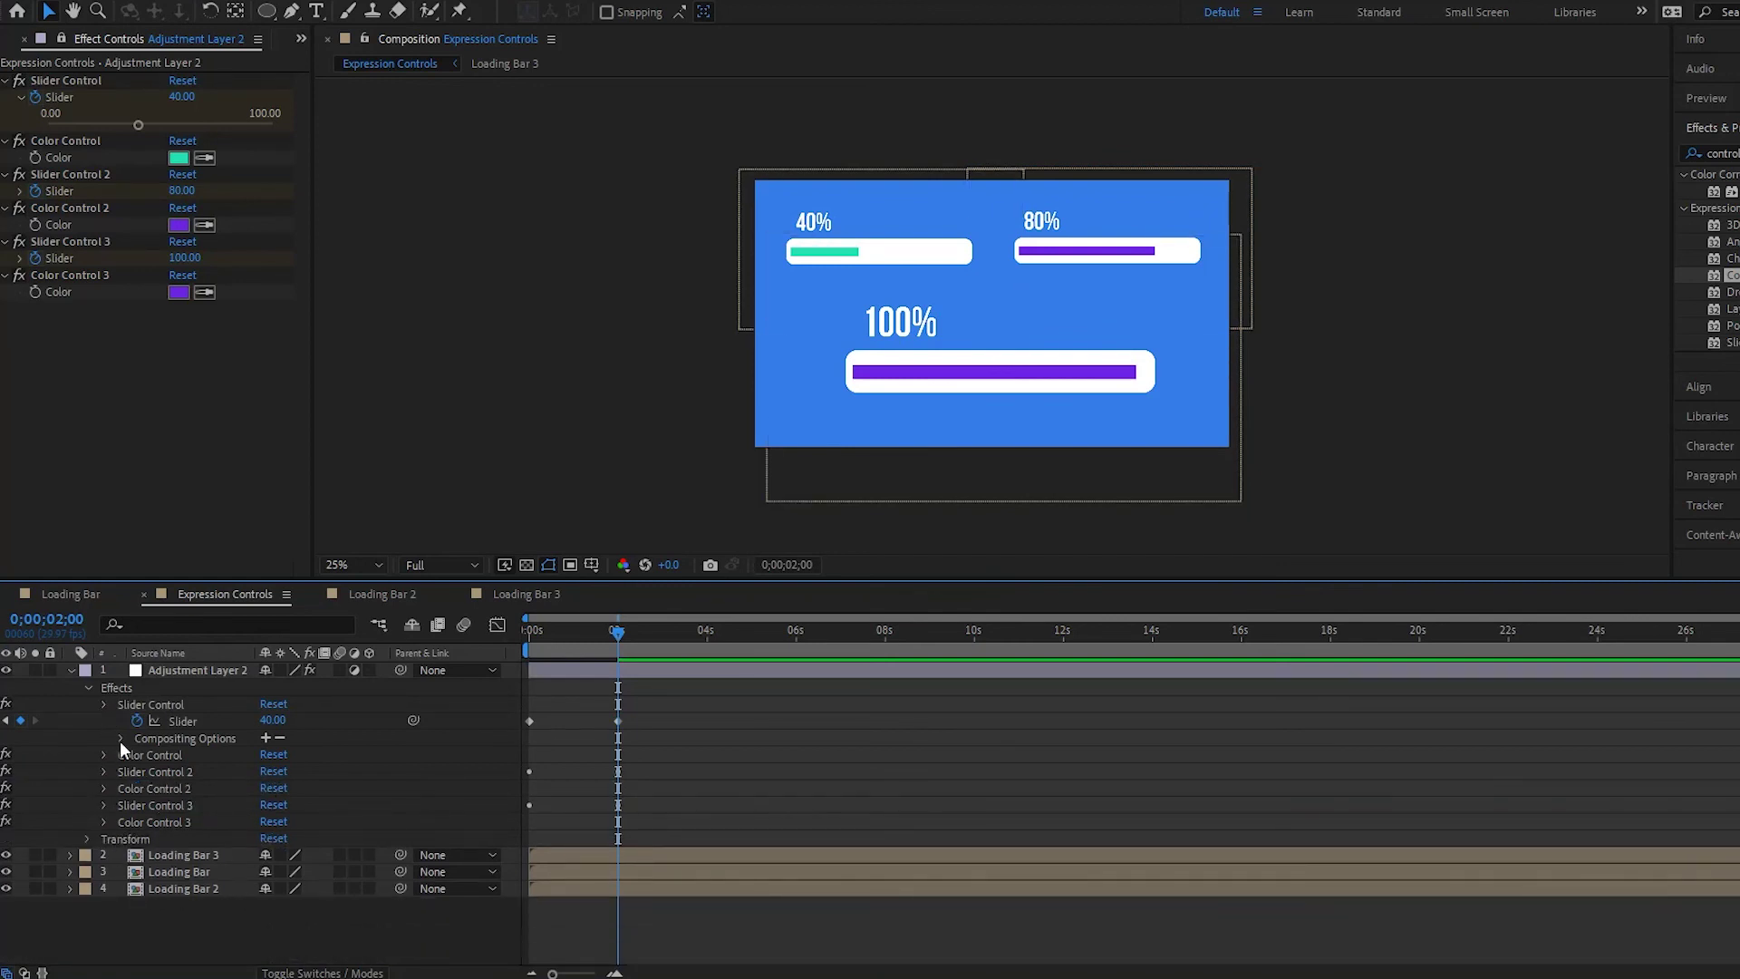
{"action": "left_click", "coordinate": [105, 705]}
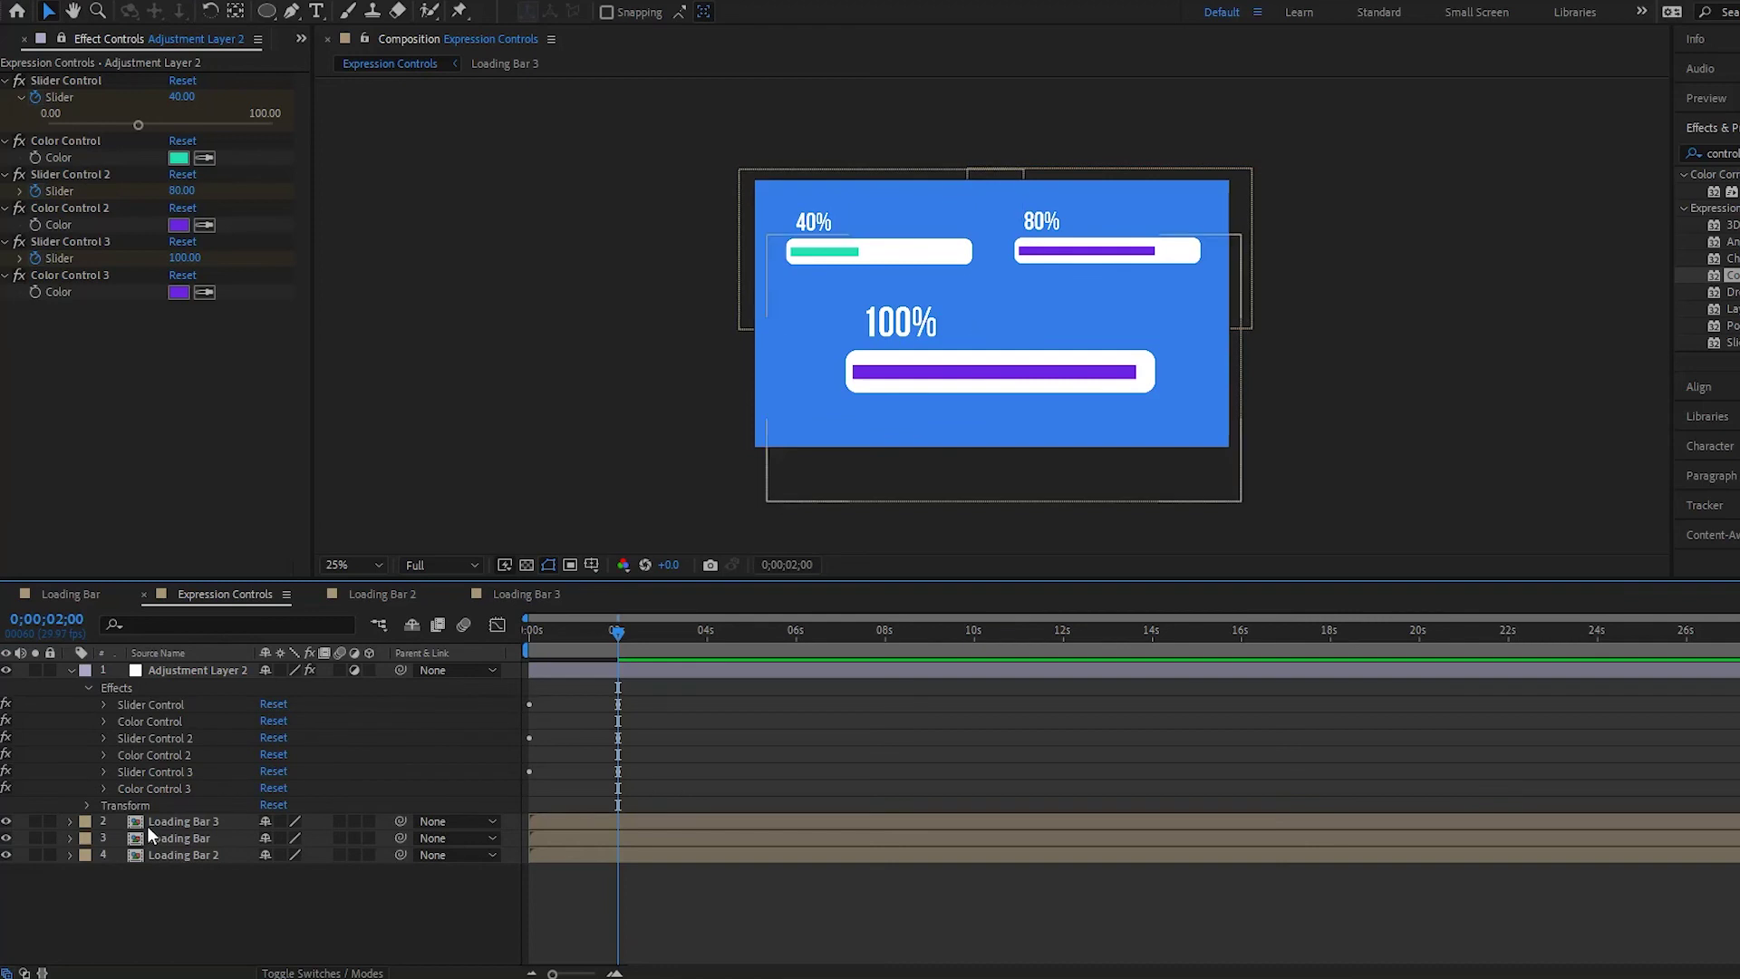
{"action": "left_click", "coordinate": [104, 788]}
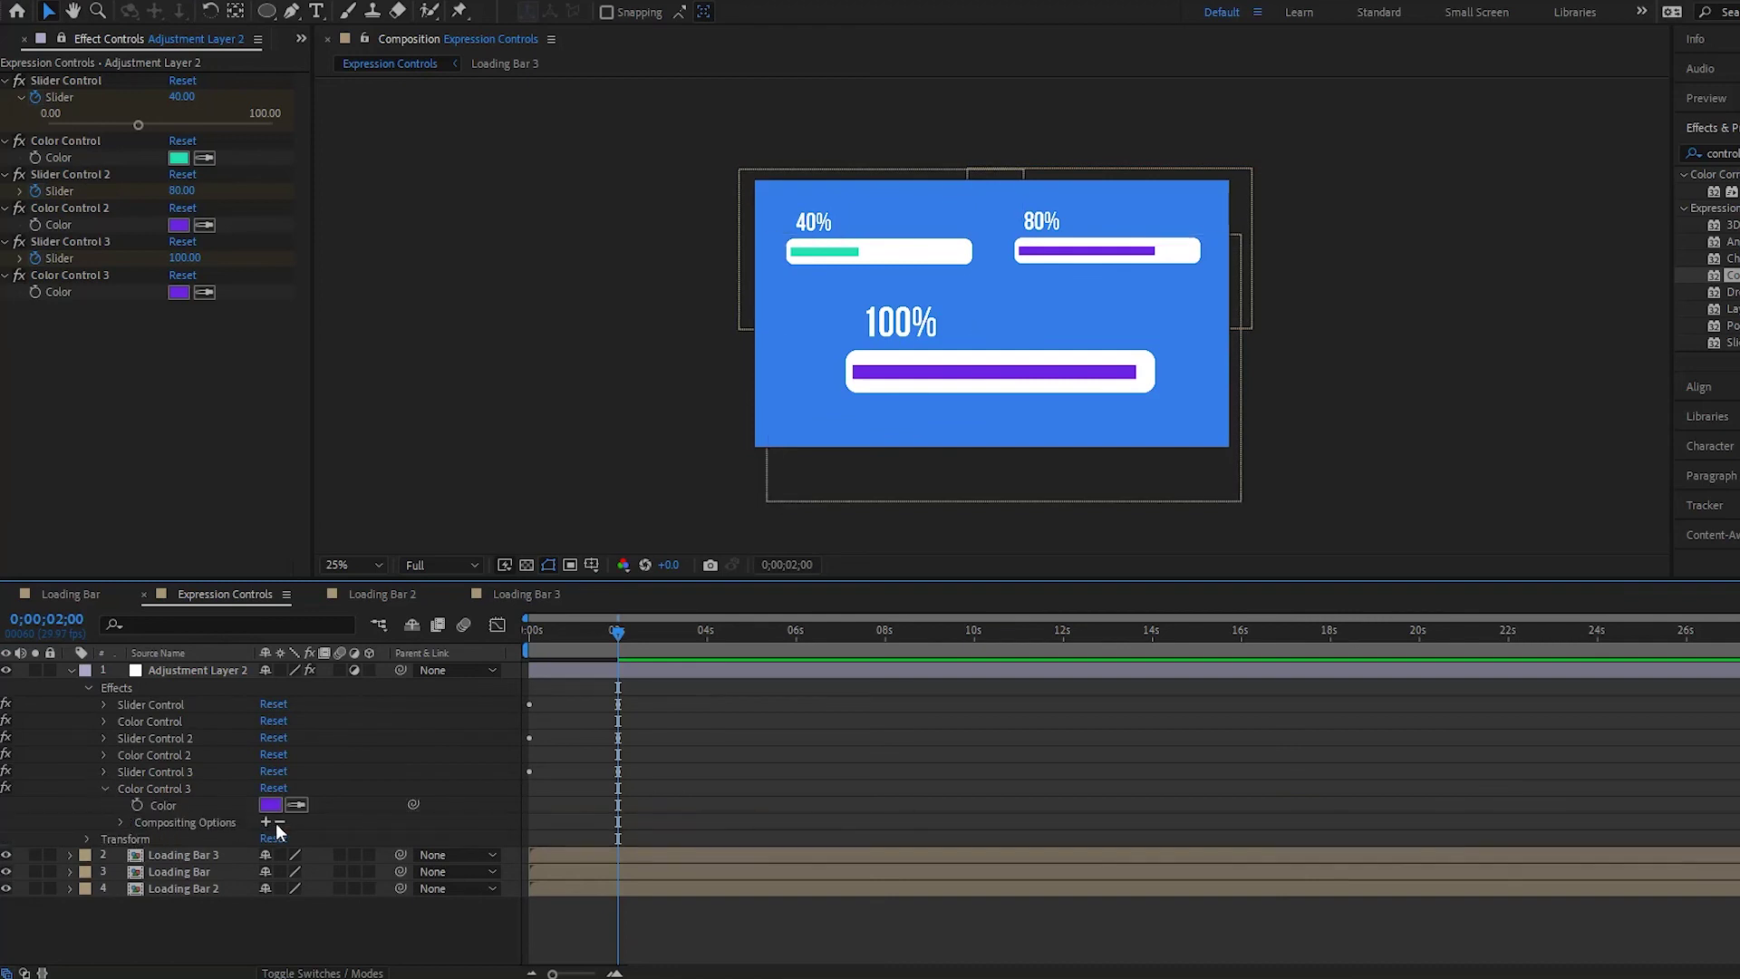
{"action": "left_click", "coordinate": [270, 805]}
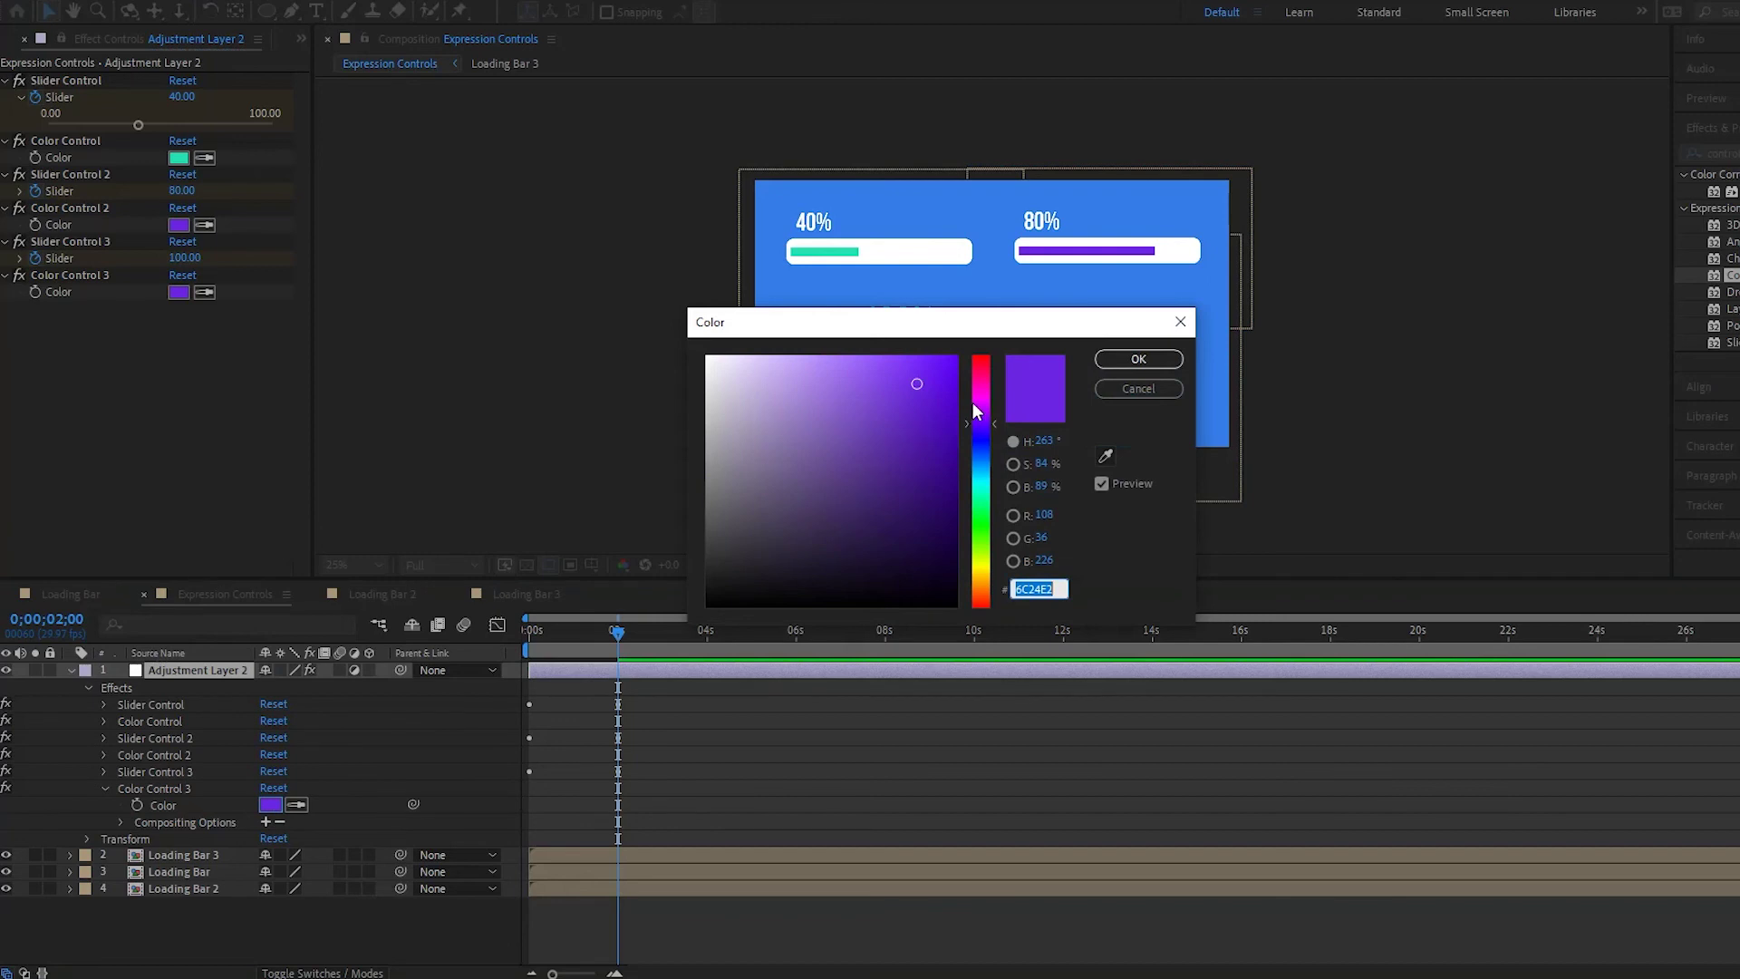
{"action": "left_click_drag", "start_coordinate": [974, 405], "coordinate": [981, 330]}
{"action": "left_click", "coordinate": [1146, 359]}
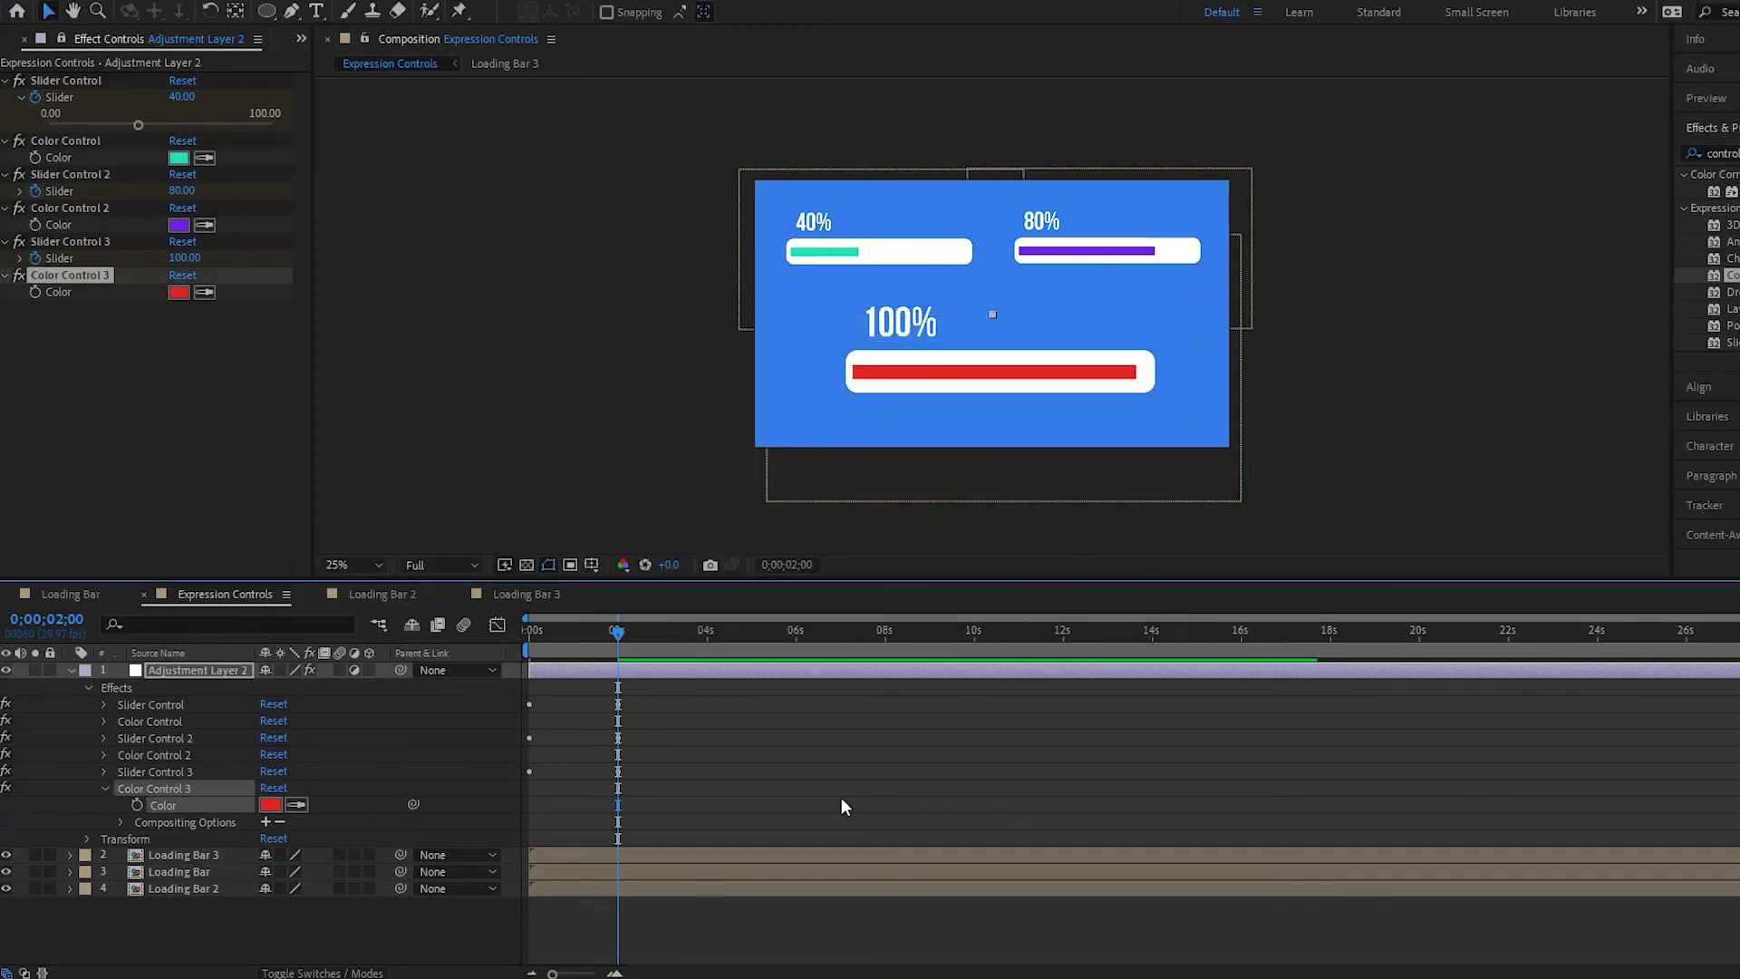
{"action": "key", "text": "space"}
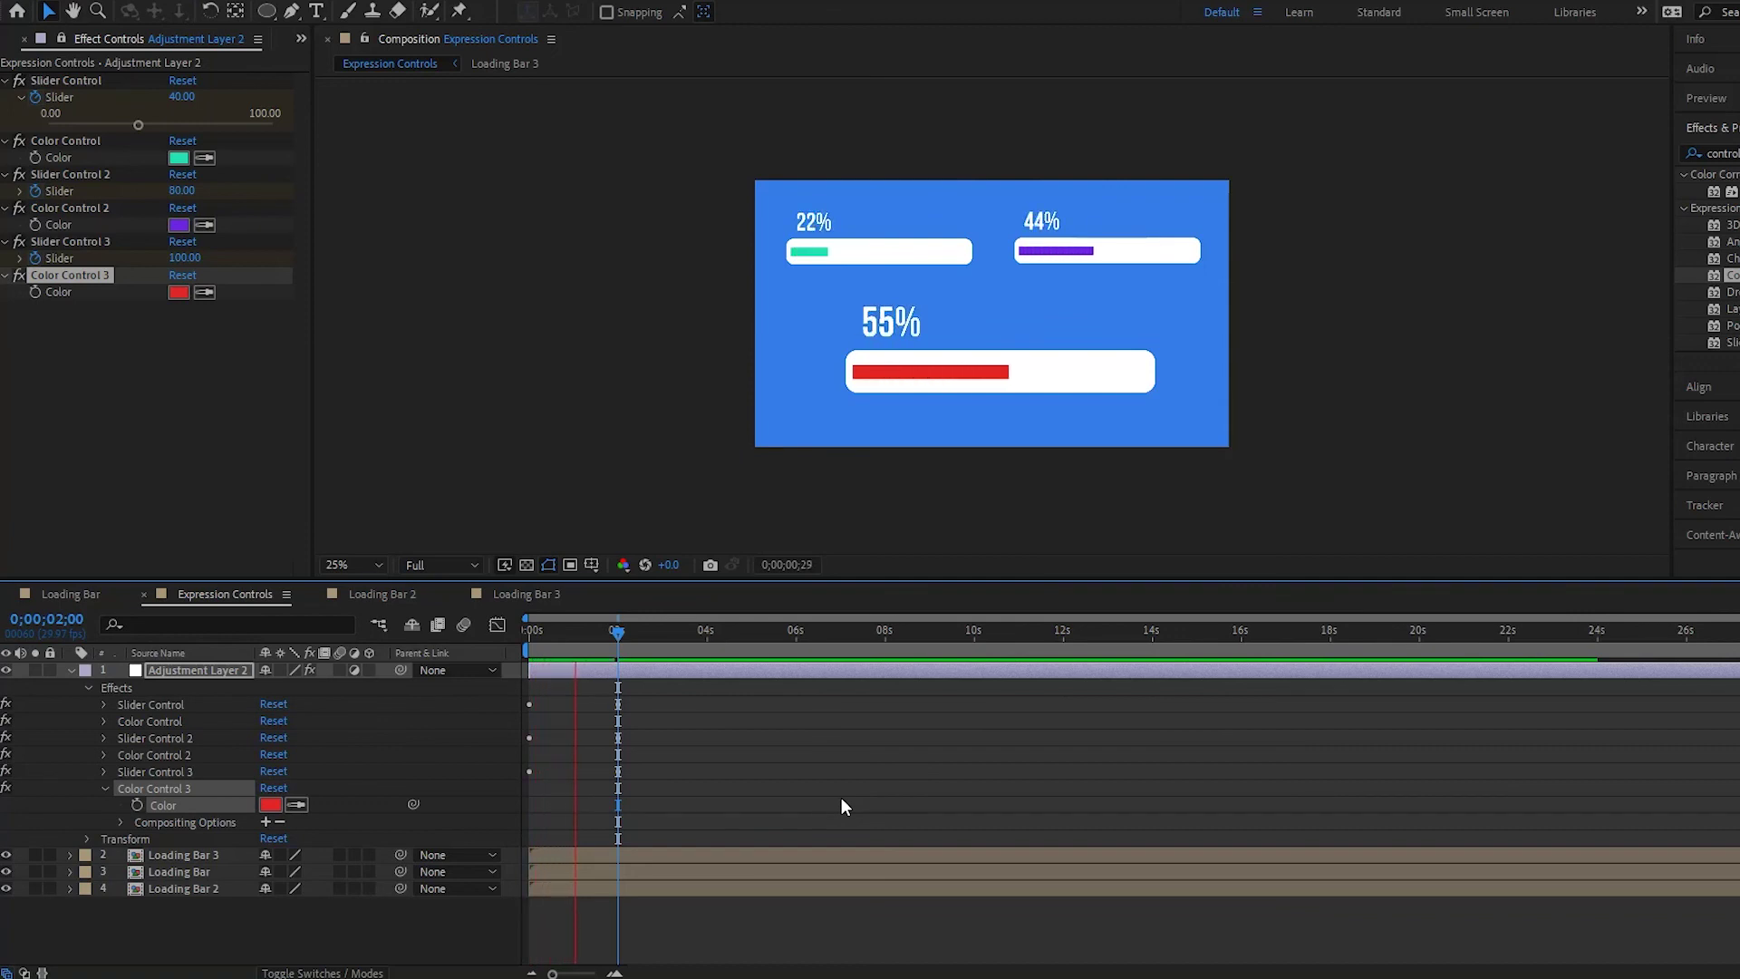
{"action": "key", "text": "space"}
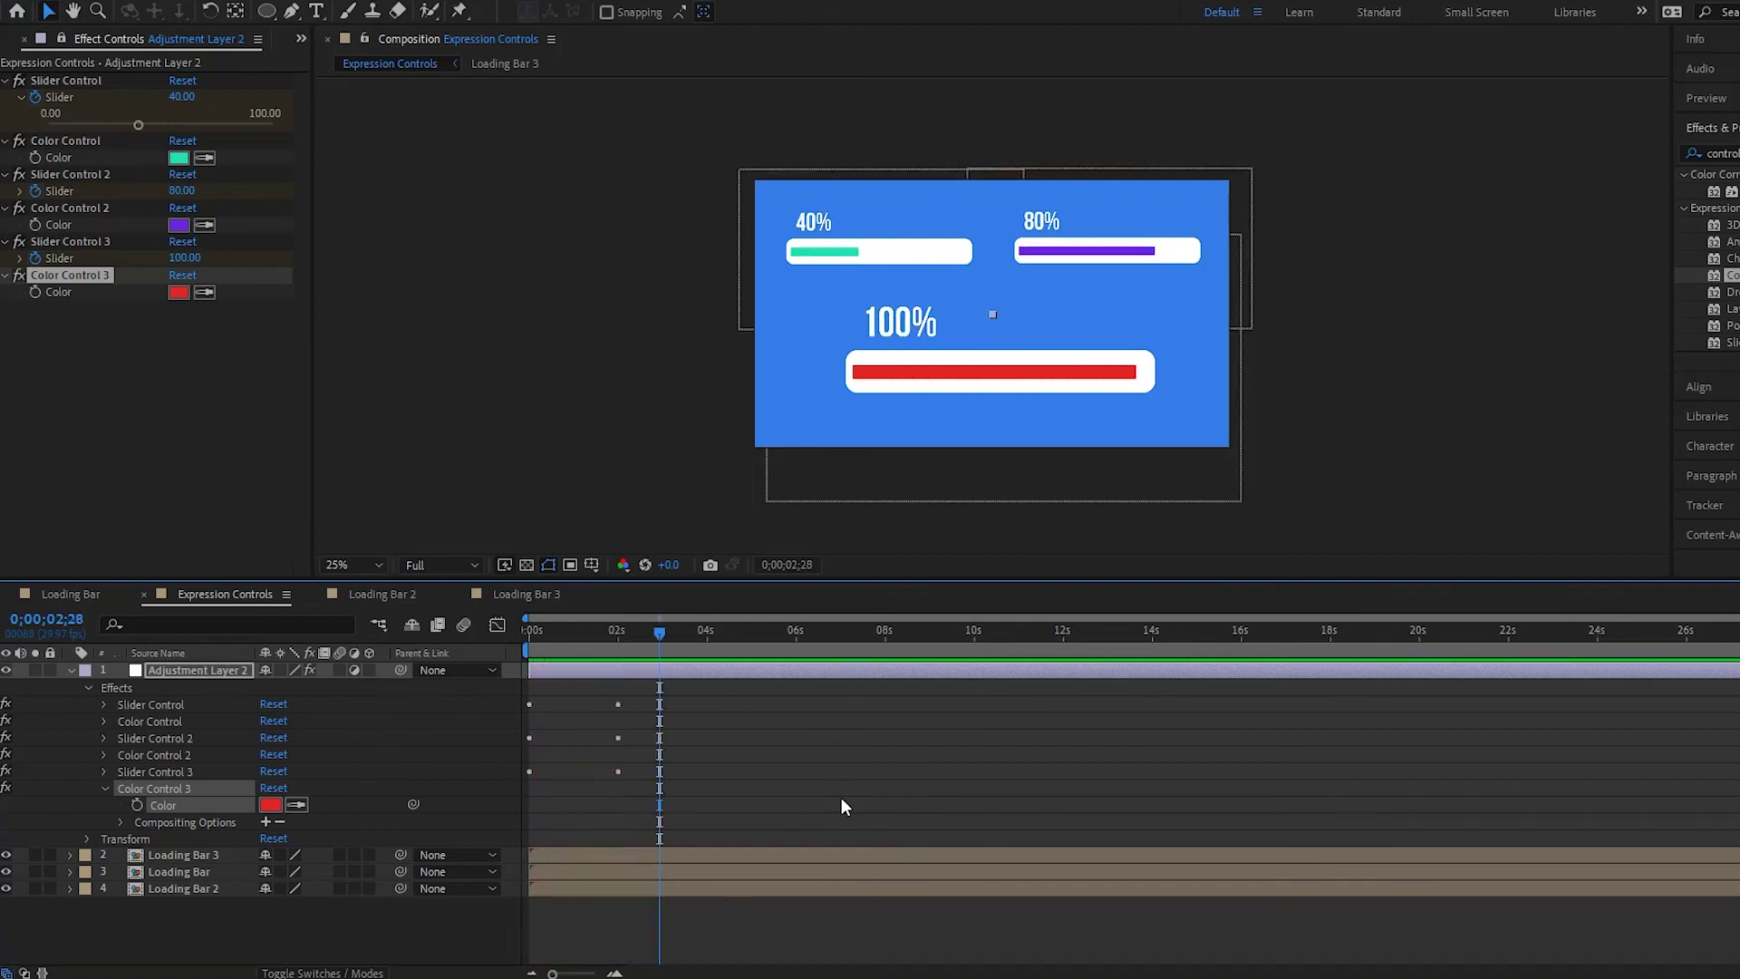
- Set the Slider Control 3 keyframe at 2 seconds to 130 and preview how the third bar fills
{"action": "left_click", "coordinate": [618, 640]}
{"action": "left_click_drag", "start_coordinate": [618, 647], "coordinate": [614, 647]}
{"action": "left_click", "coordinate": [103, 787]}
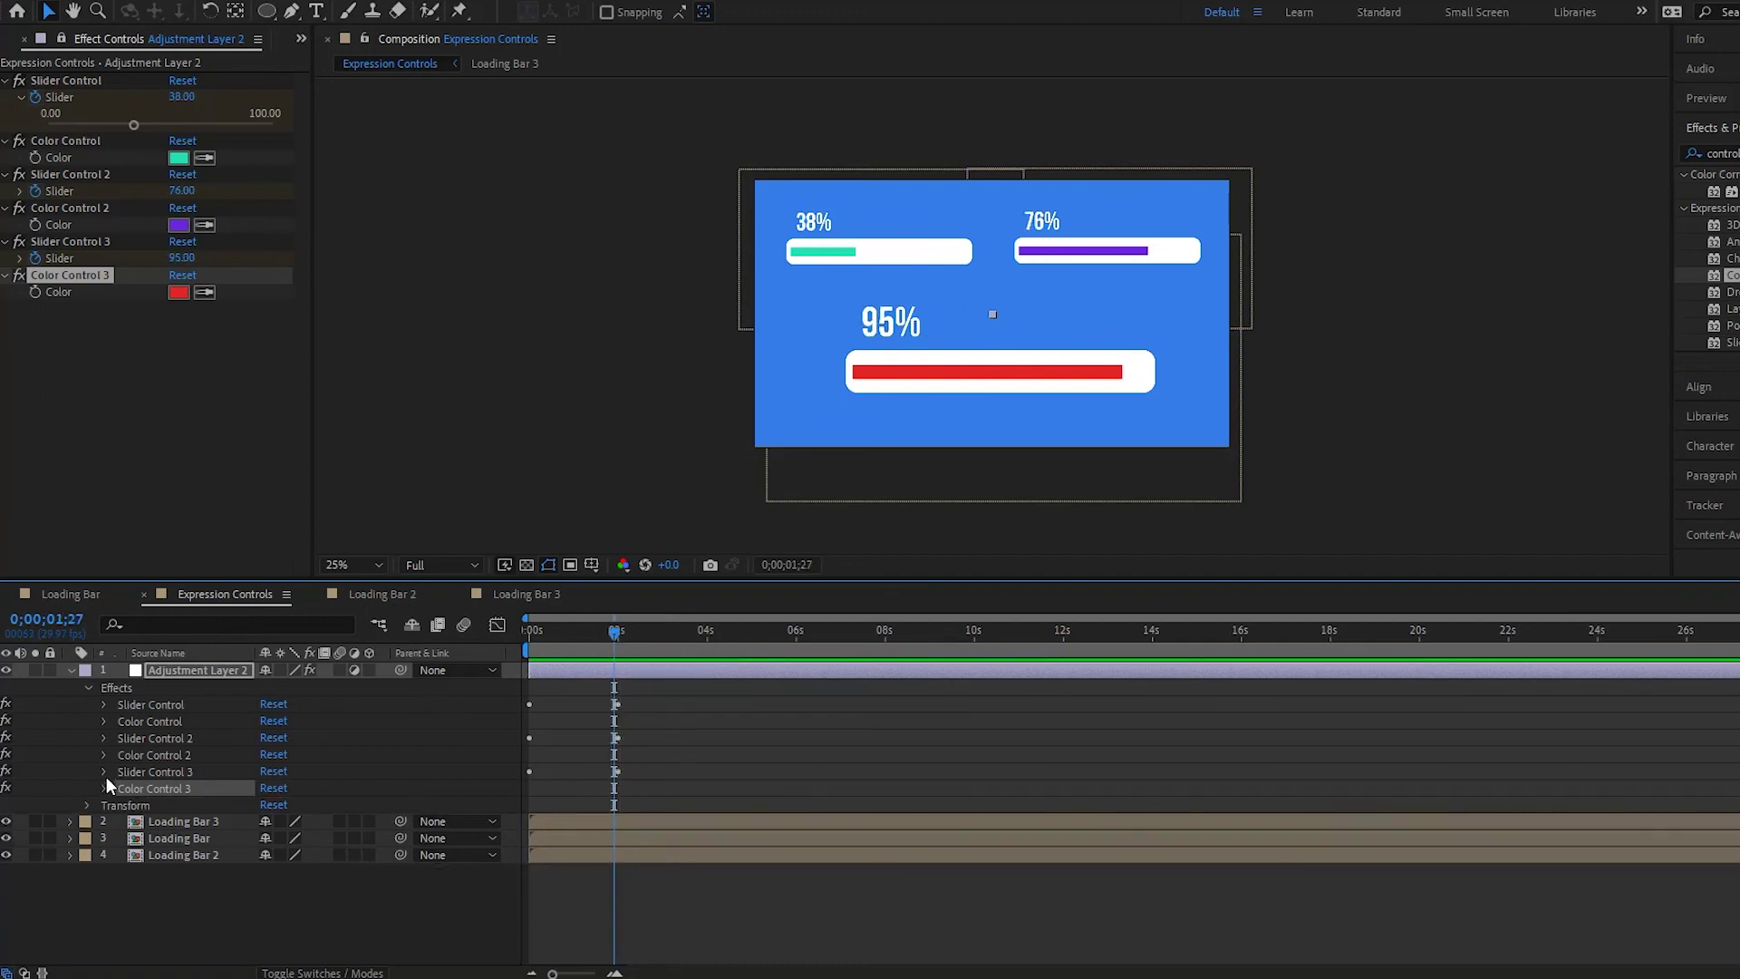
{"action": "left_click", "coordinate": [105, 773]}
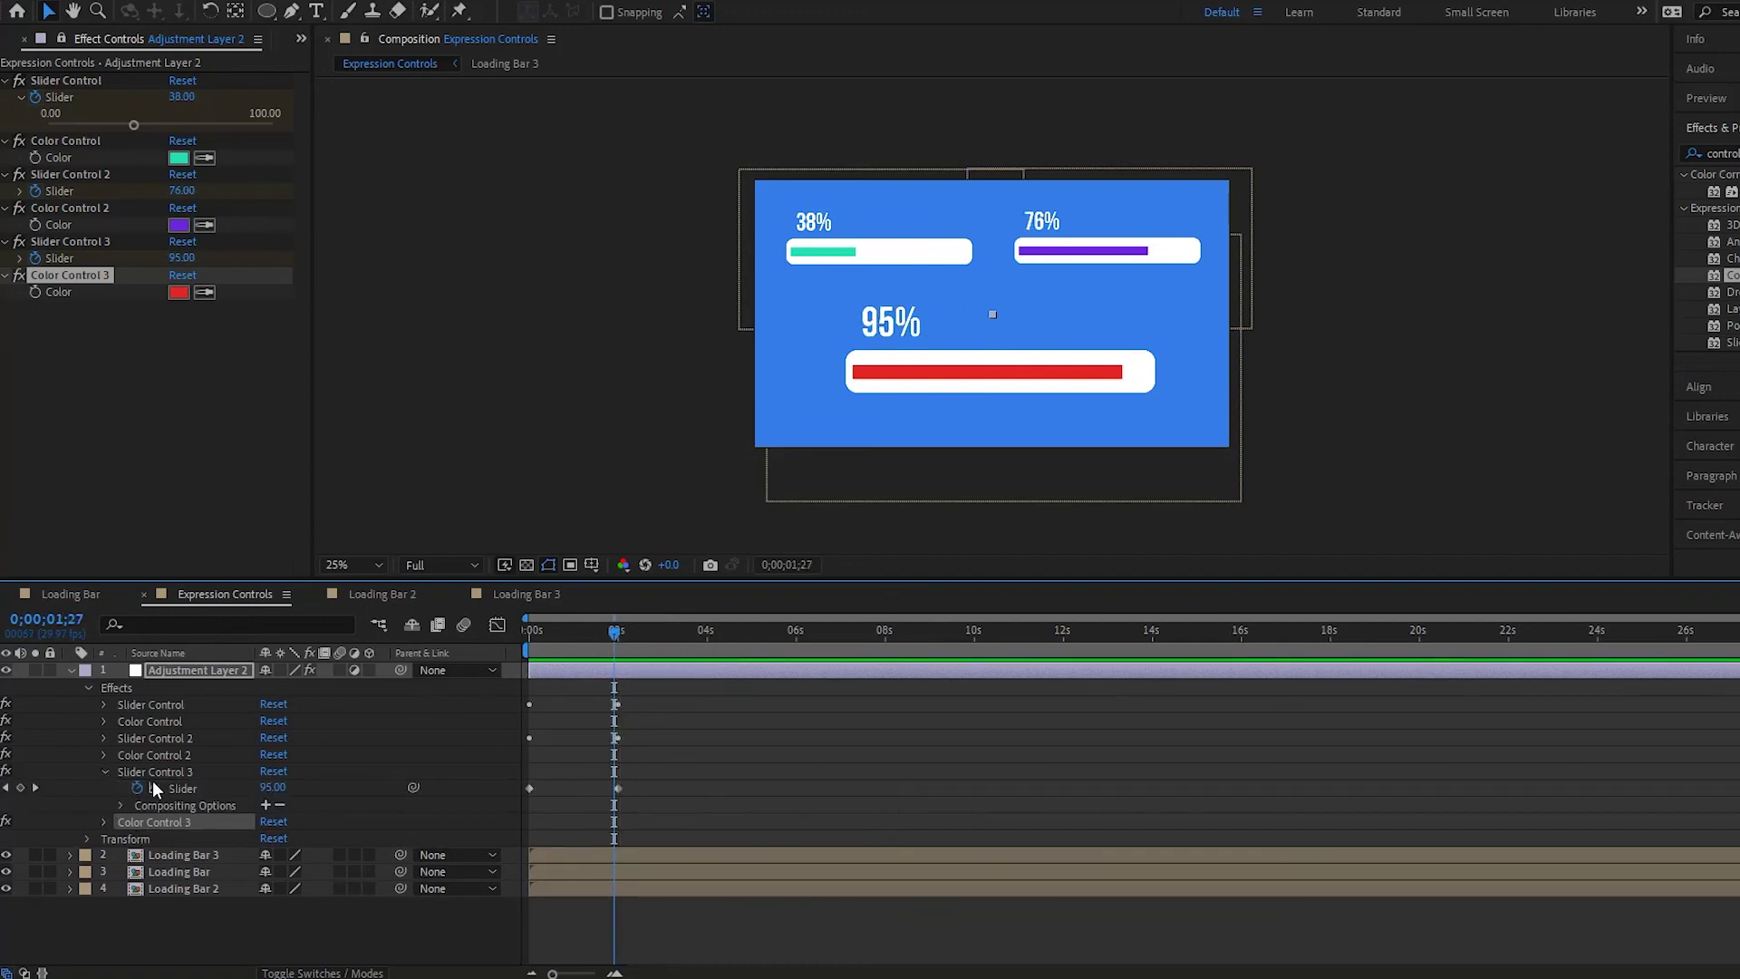
{"action": "left_click", "coordinate": [247, 789]}
{"action": "key", "text": "k"}
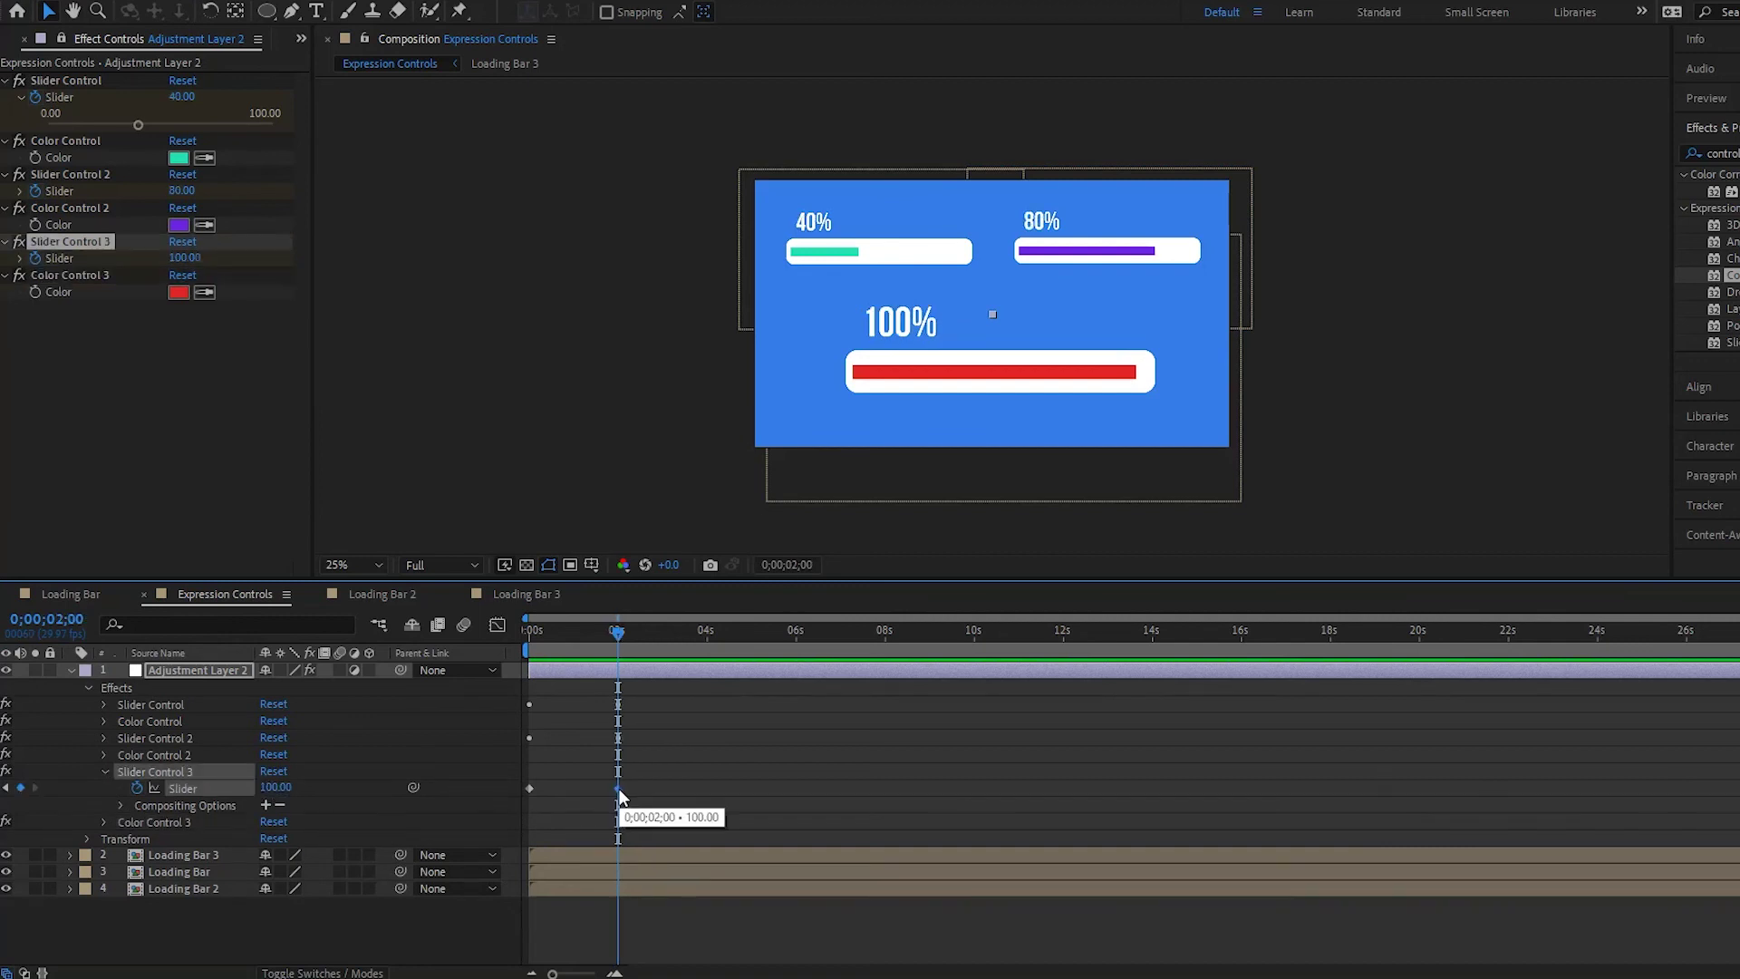
{"action": "left_click", "coordinate": [272, 788]}
{"action": "type", "text": "130"}
{"action": "key", "text": "Return"}
{"action": "left_click", "coordinate": [739, 789]}
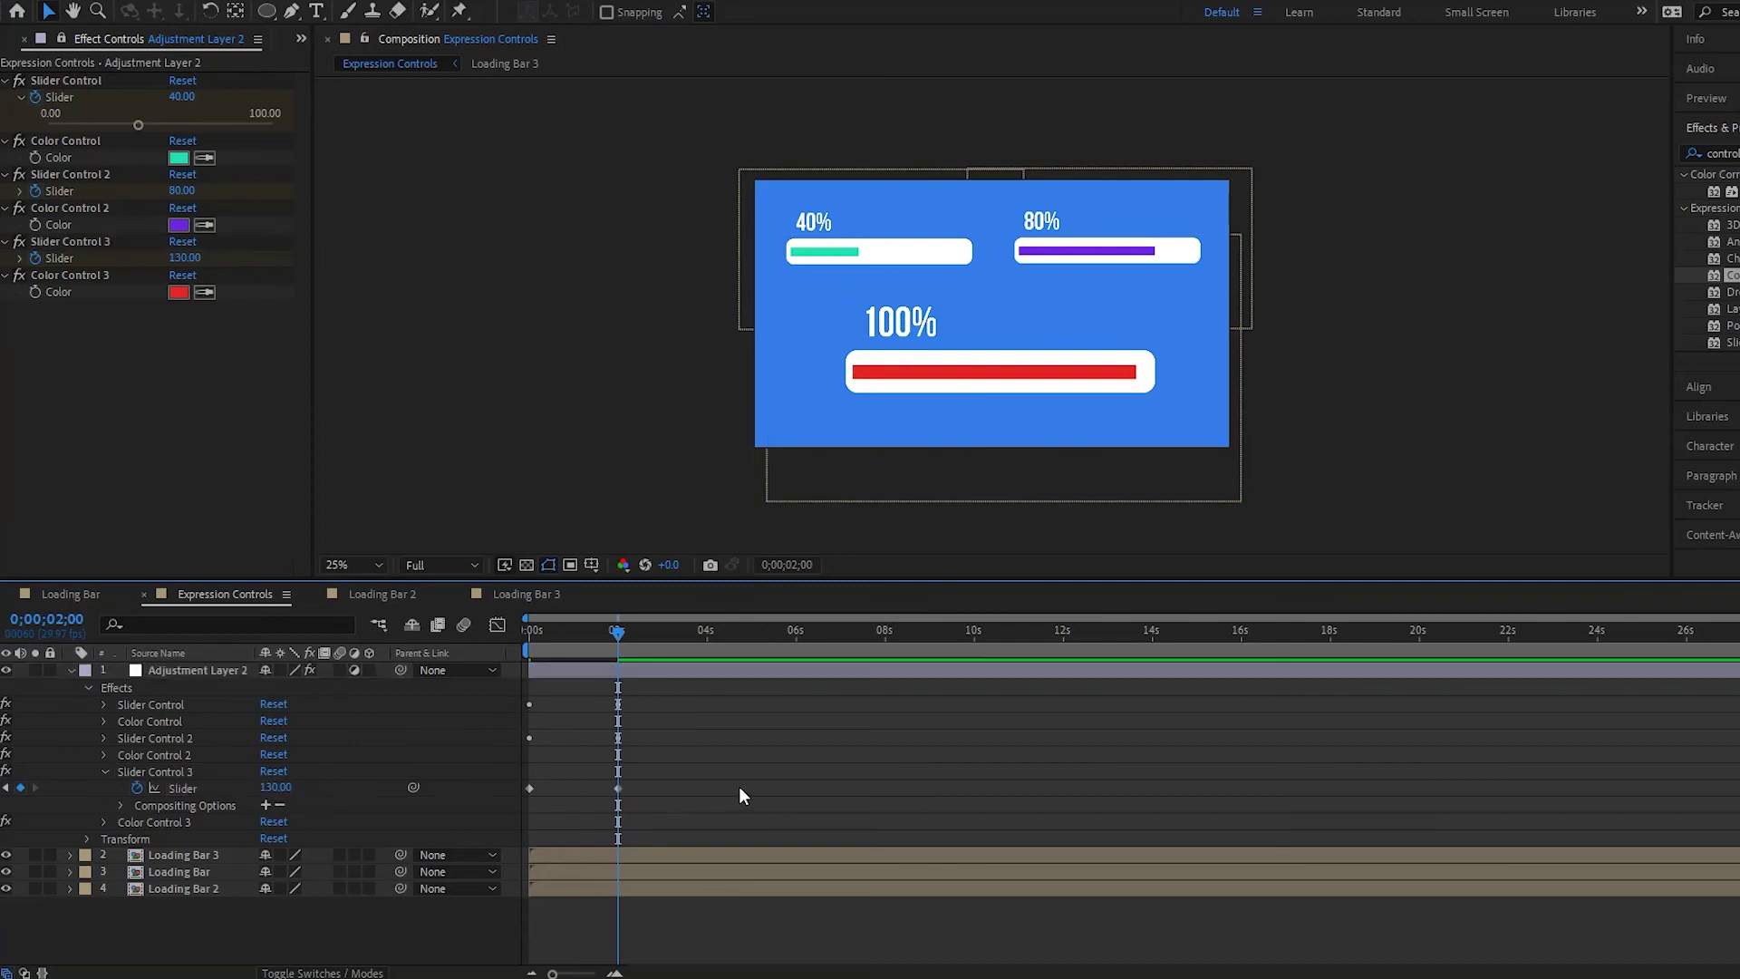
{"action": "key", "text": "space"}
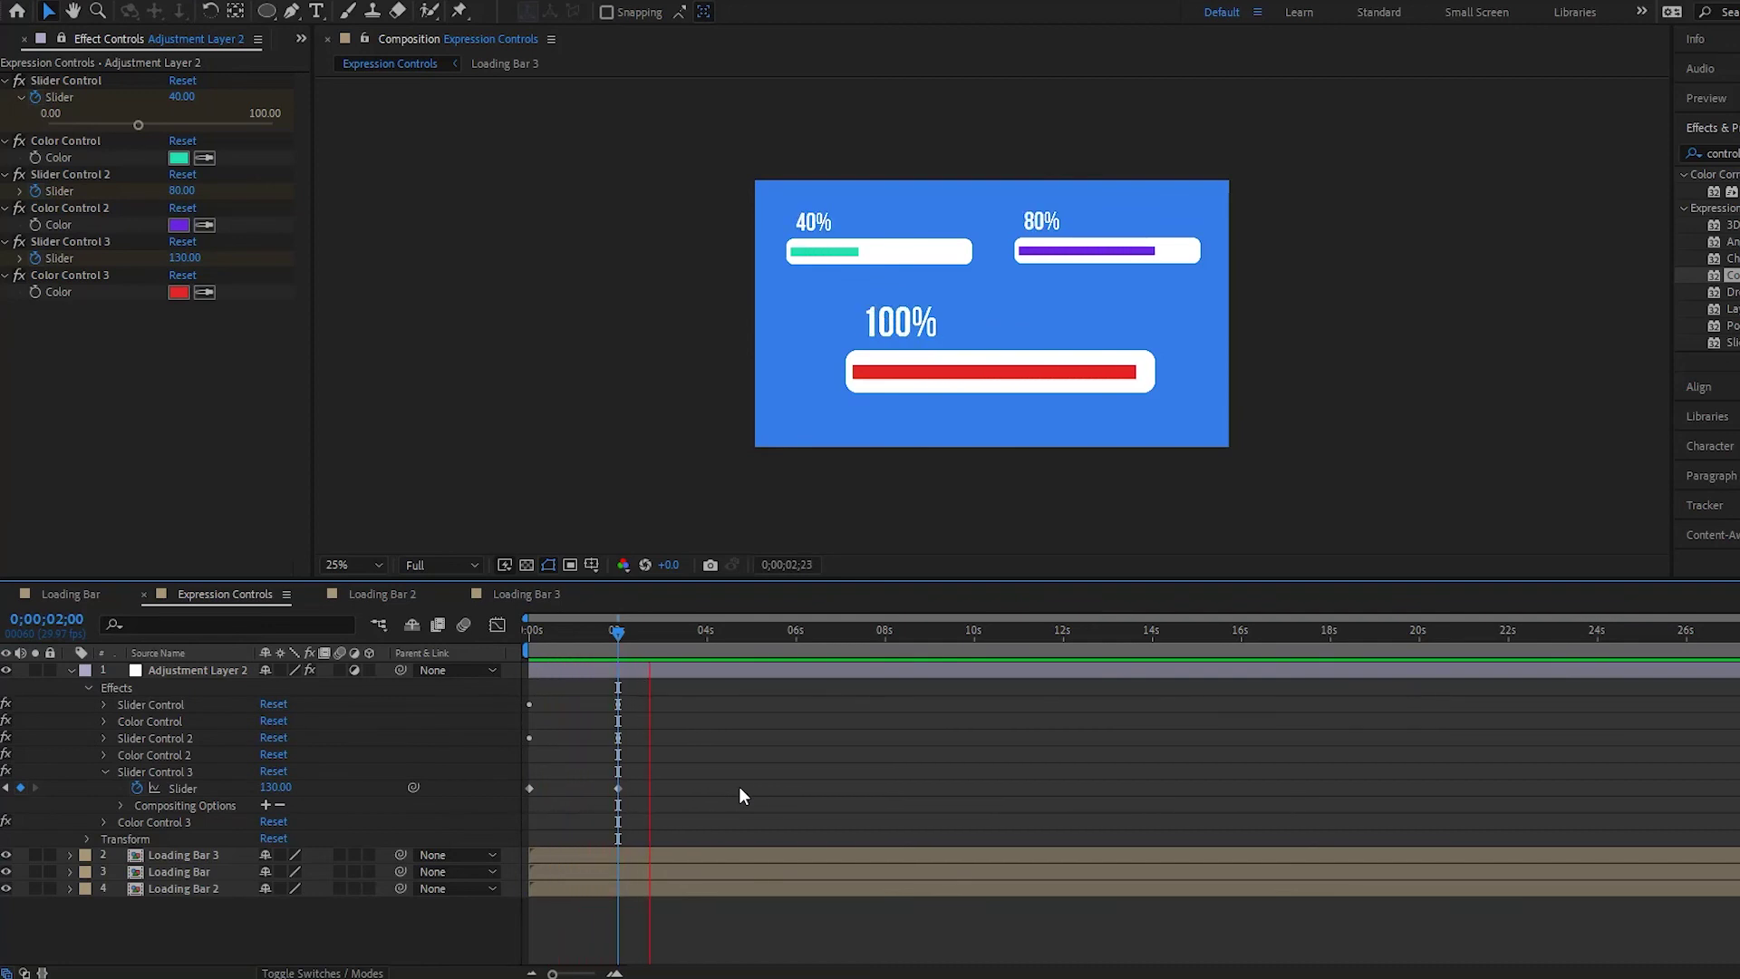
{"action": "key", "text": "space"}
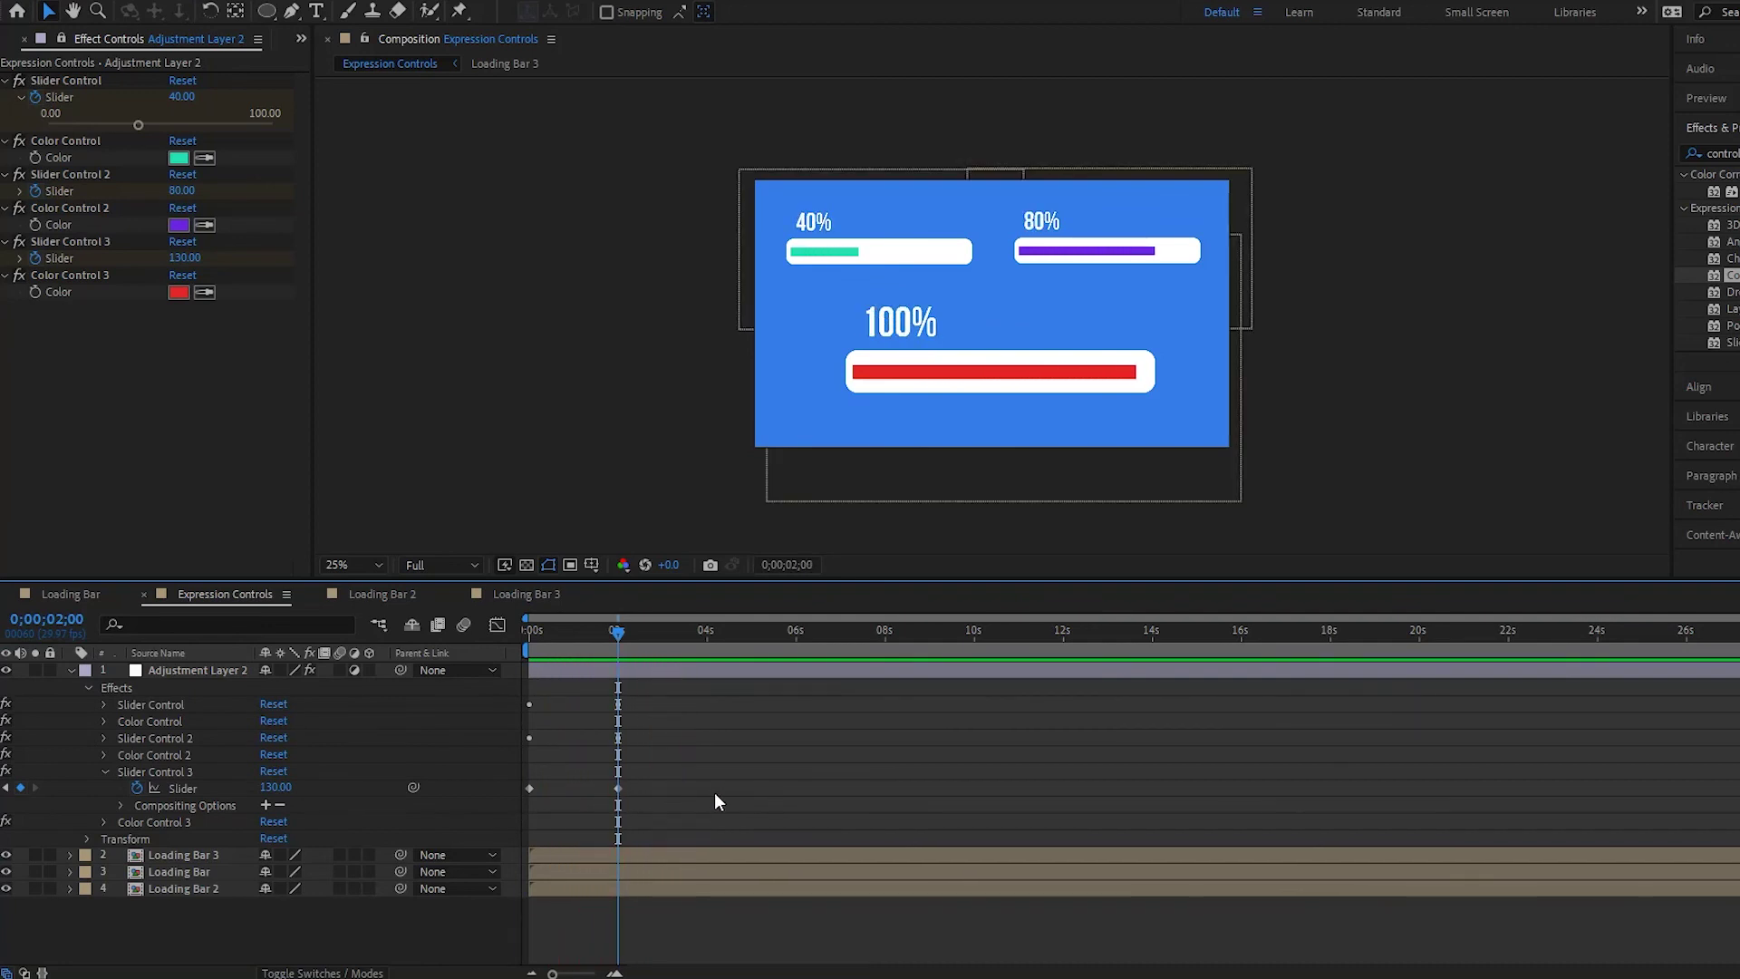
- Set the Slider Control 3 keyframe at 2 seconds back to 100 and preview the animation
{"action": "double_click", "coordinate": [617, 787]}
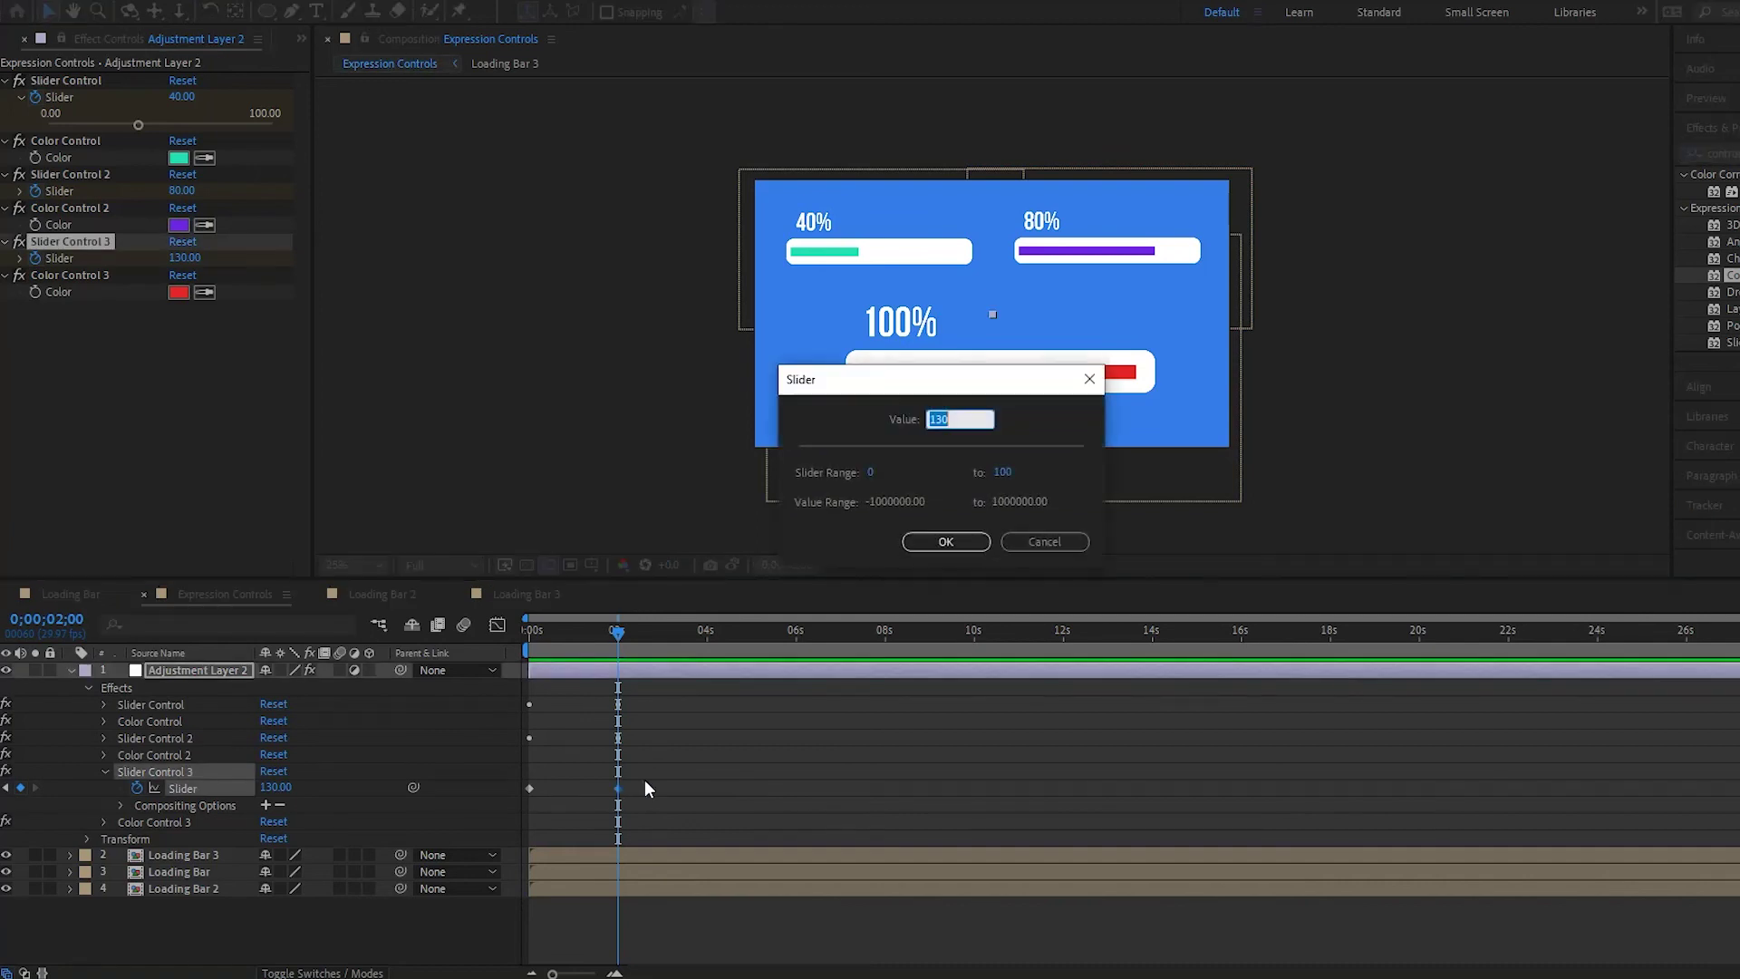
{"action": "type", "text": "100"}
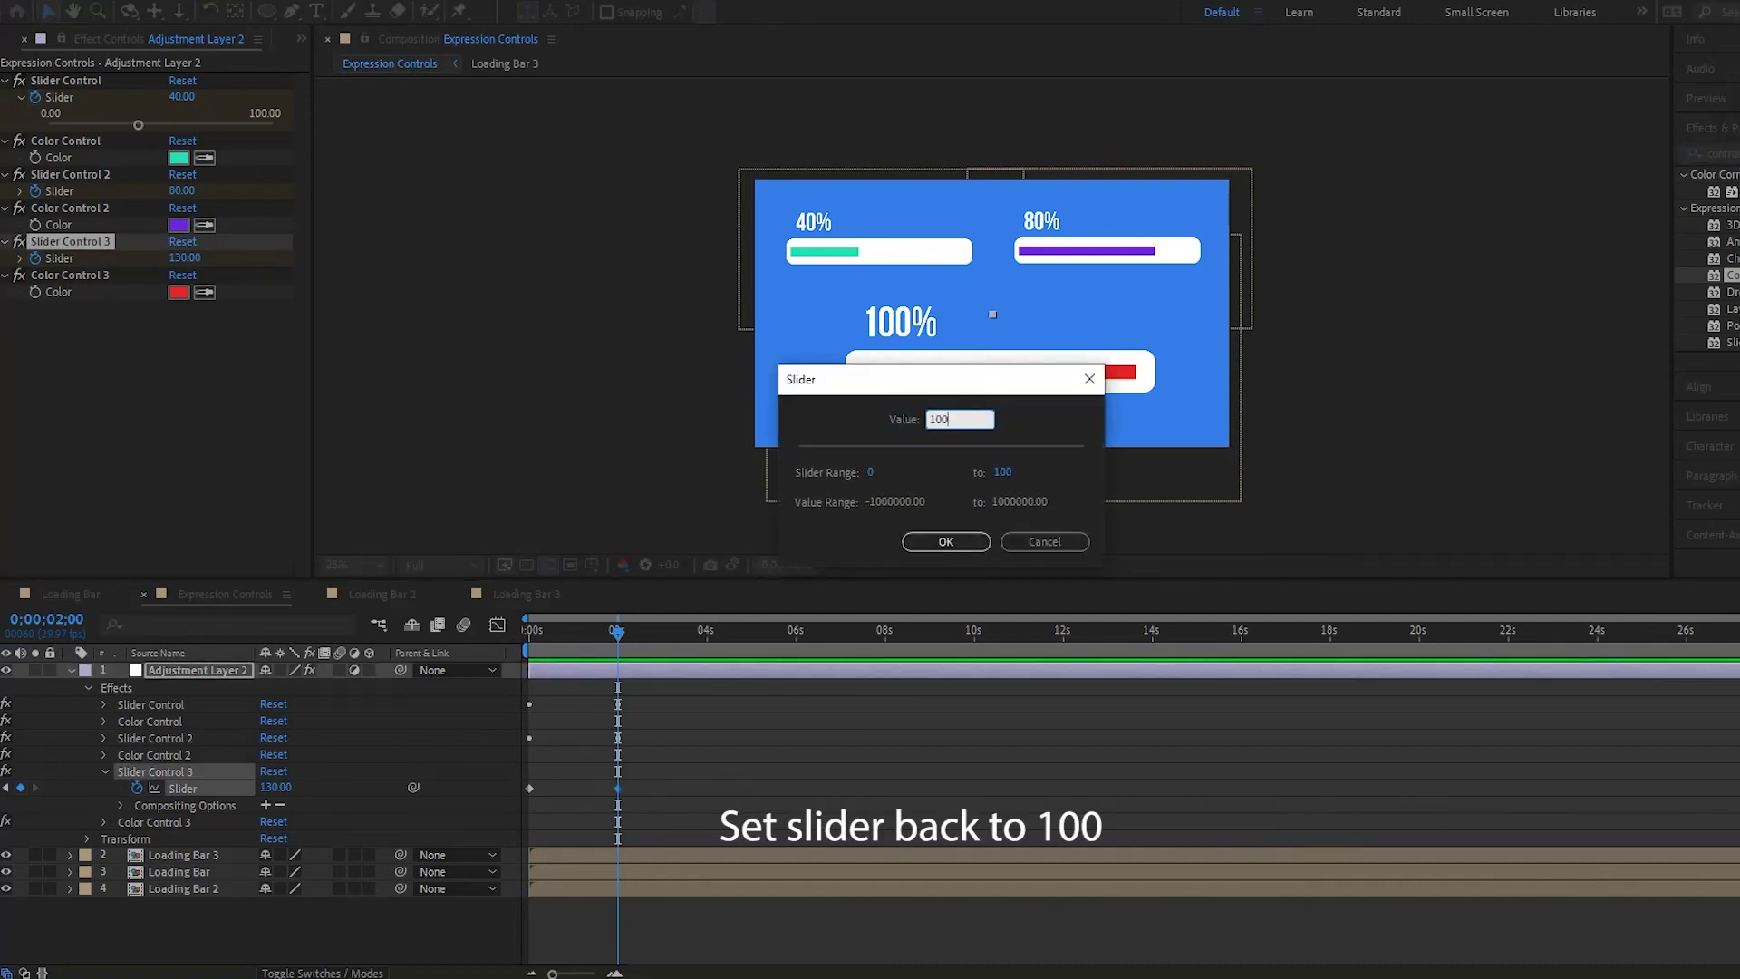
{"action": "left_click", "coordinate": [942, 542]}
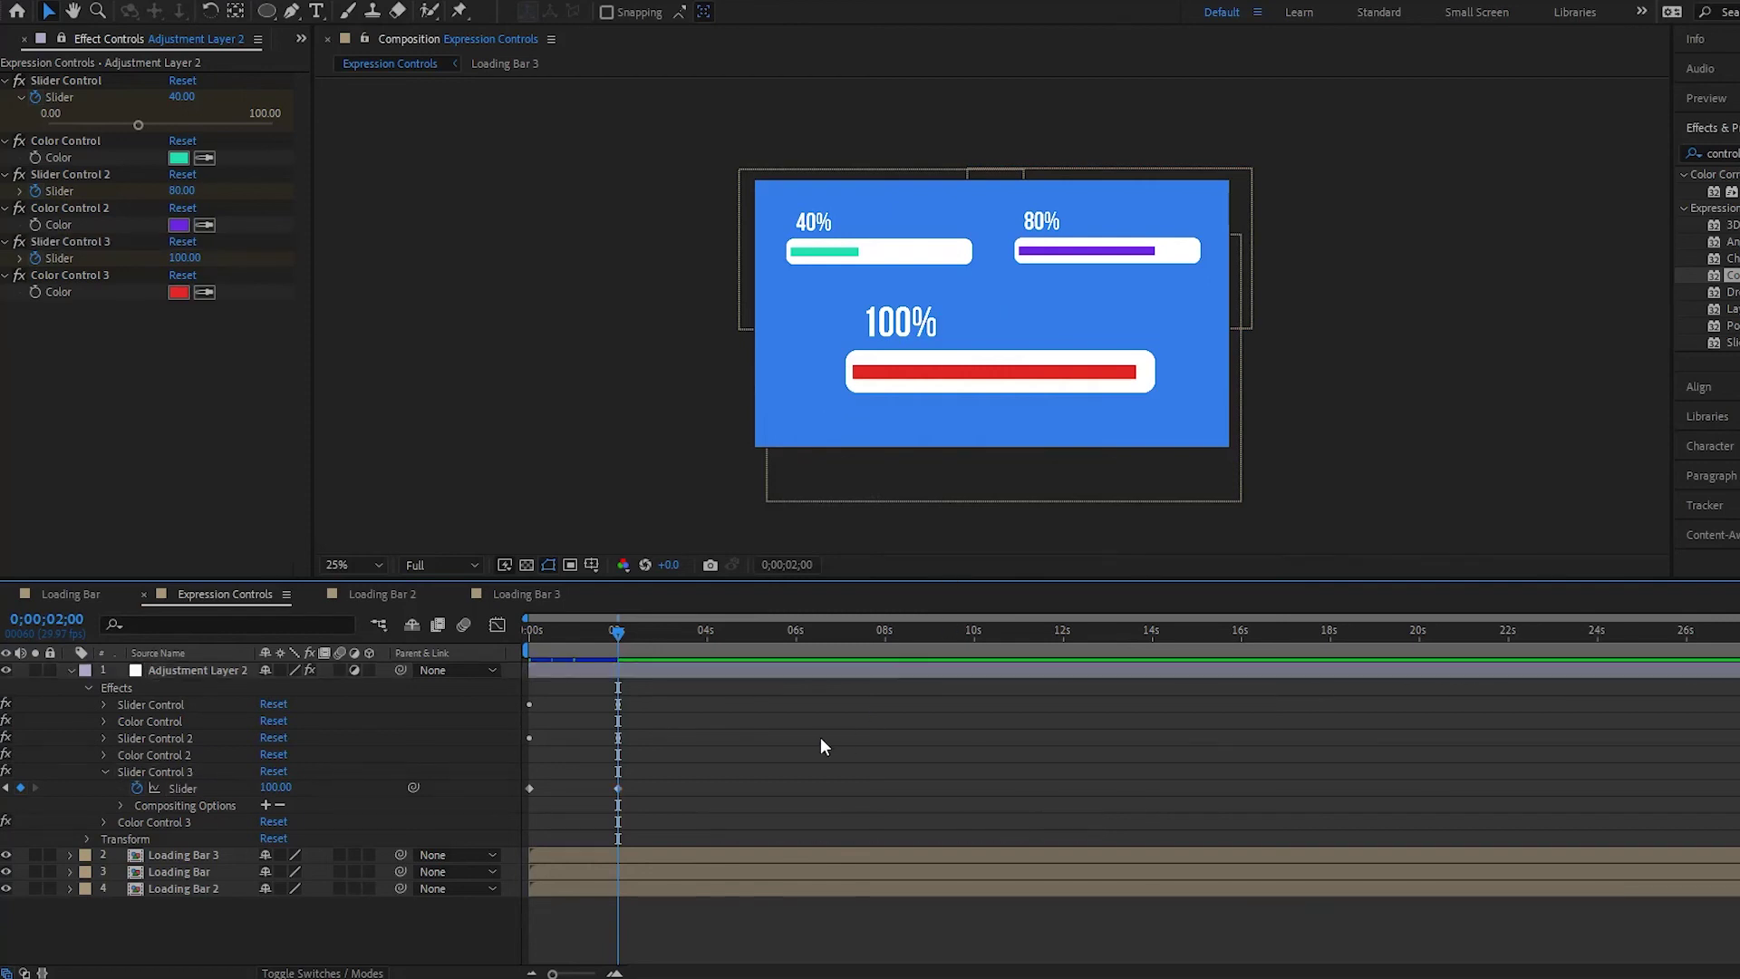
{"action": "key", "text": "space"}
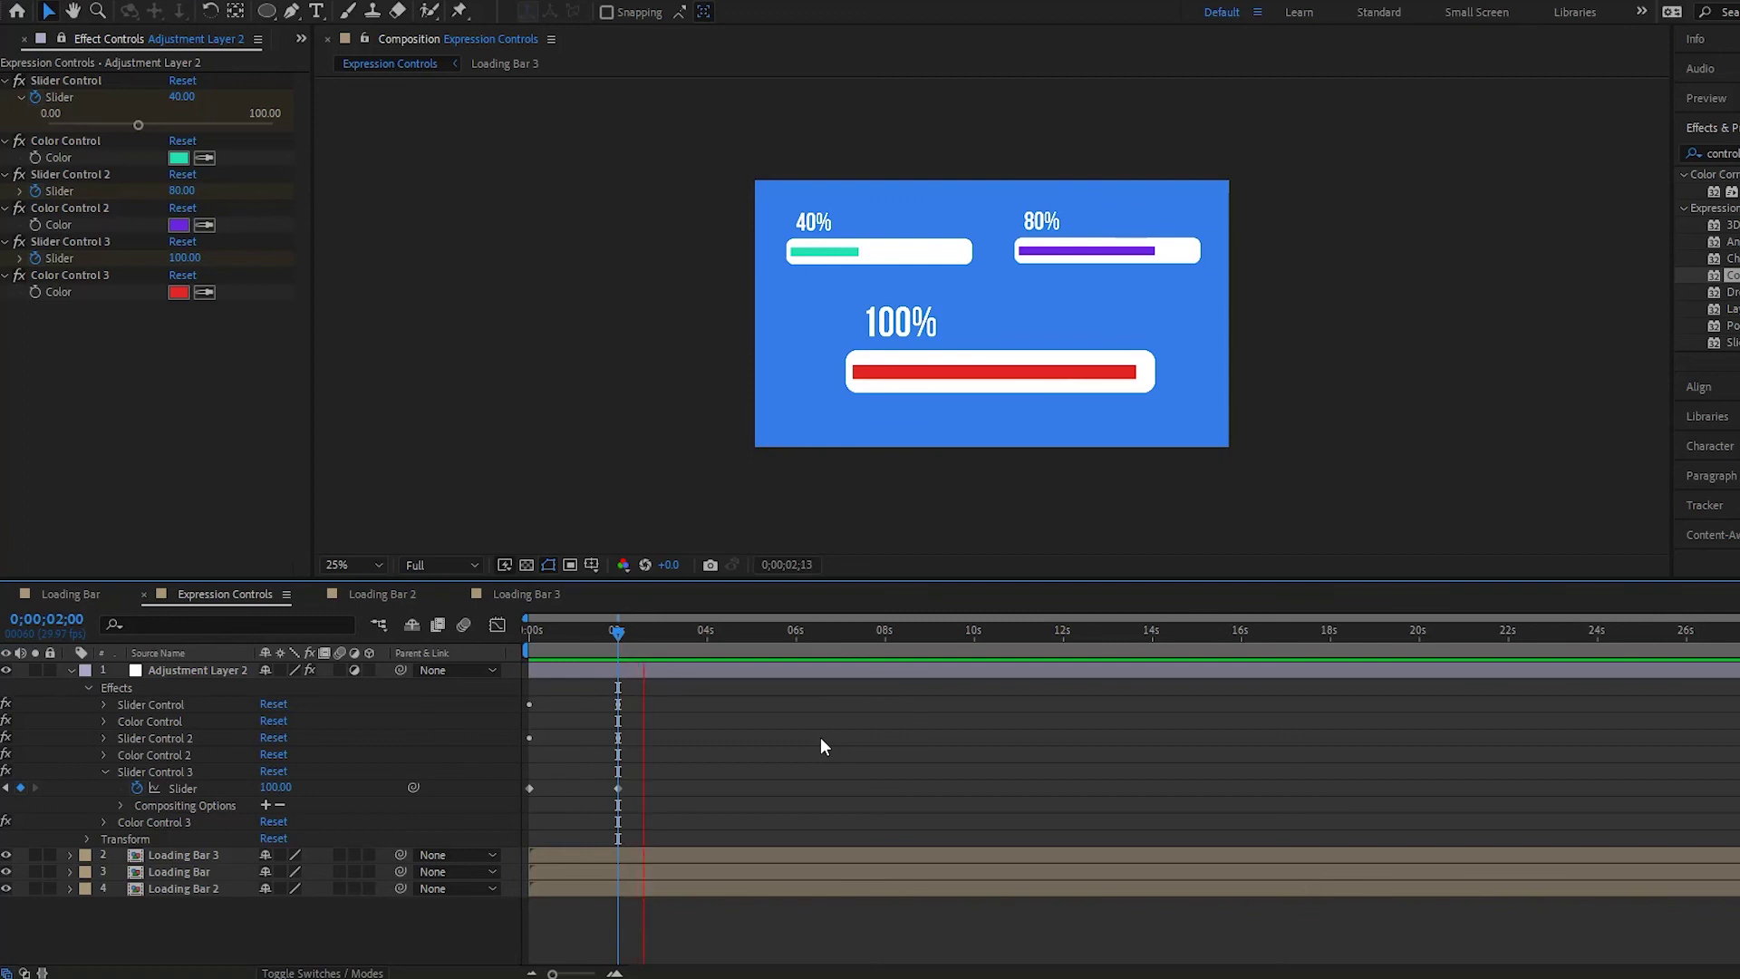
{"action": "key", "text": "space"}
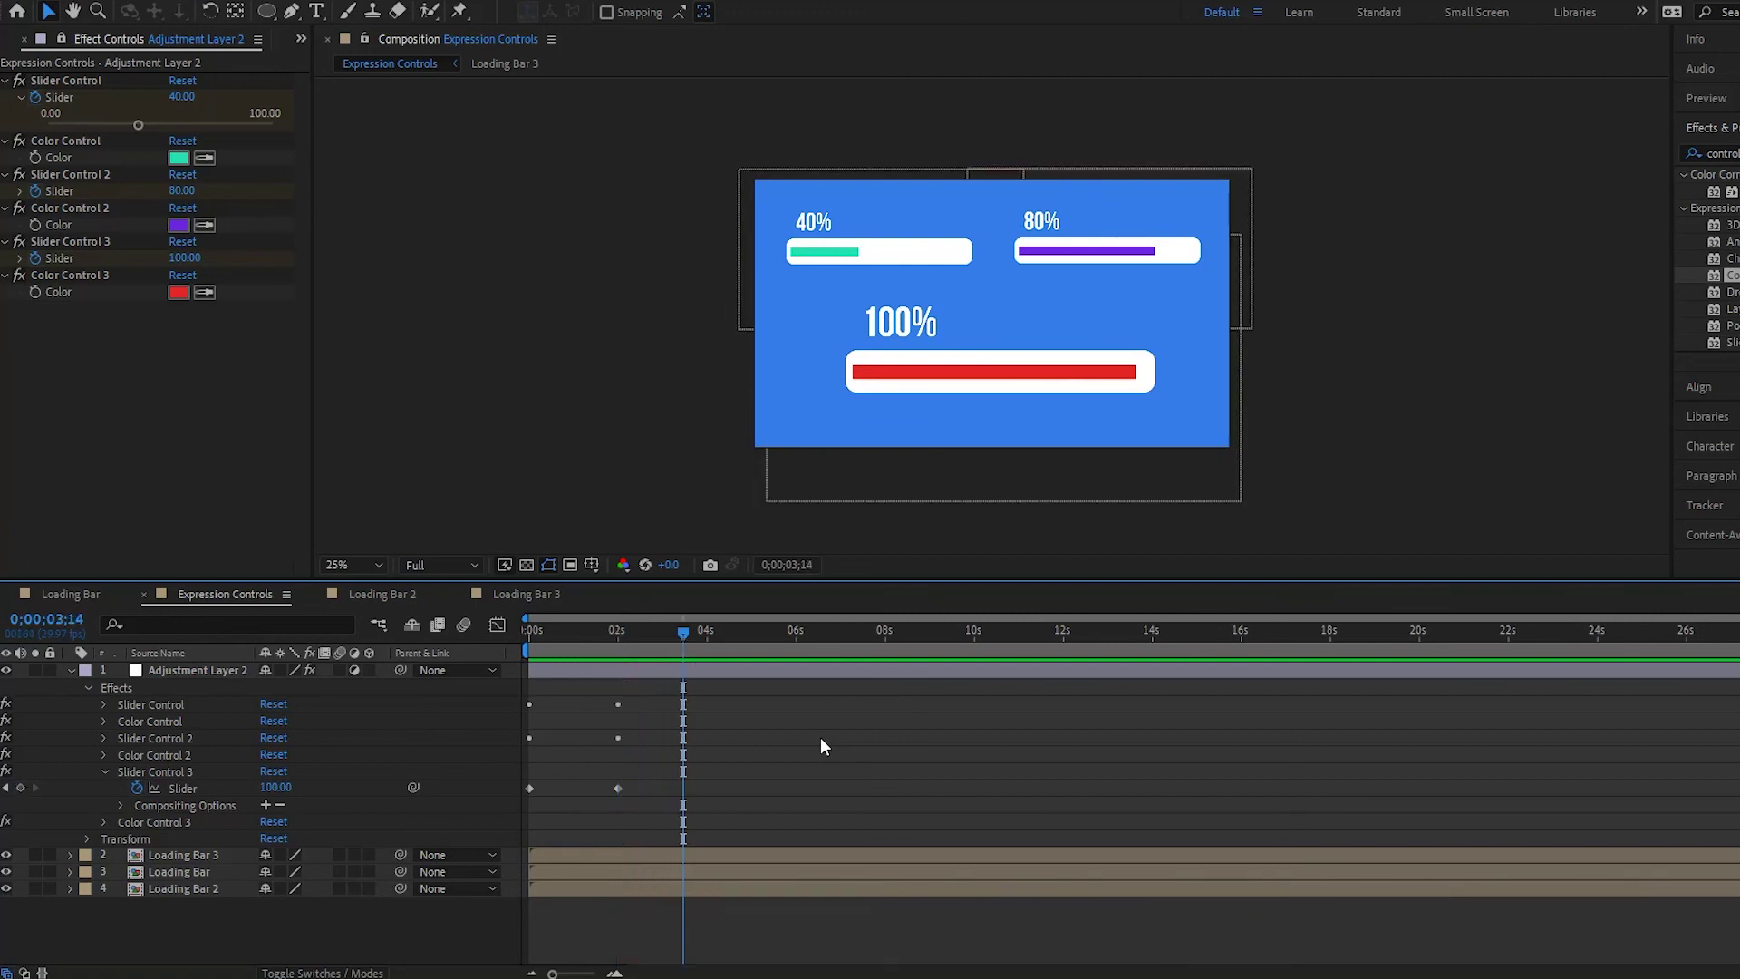